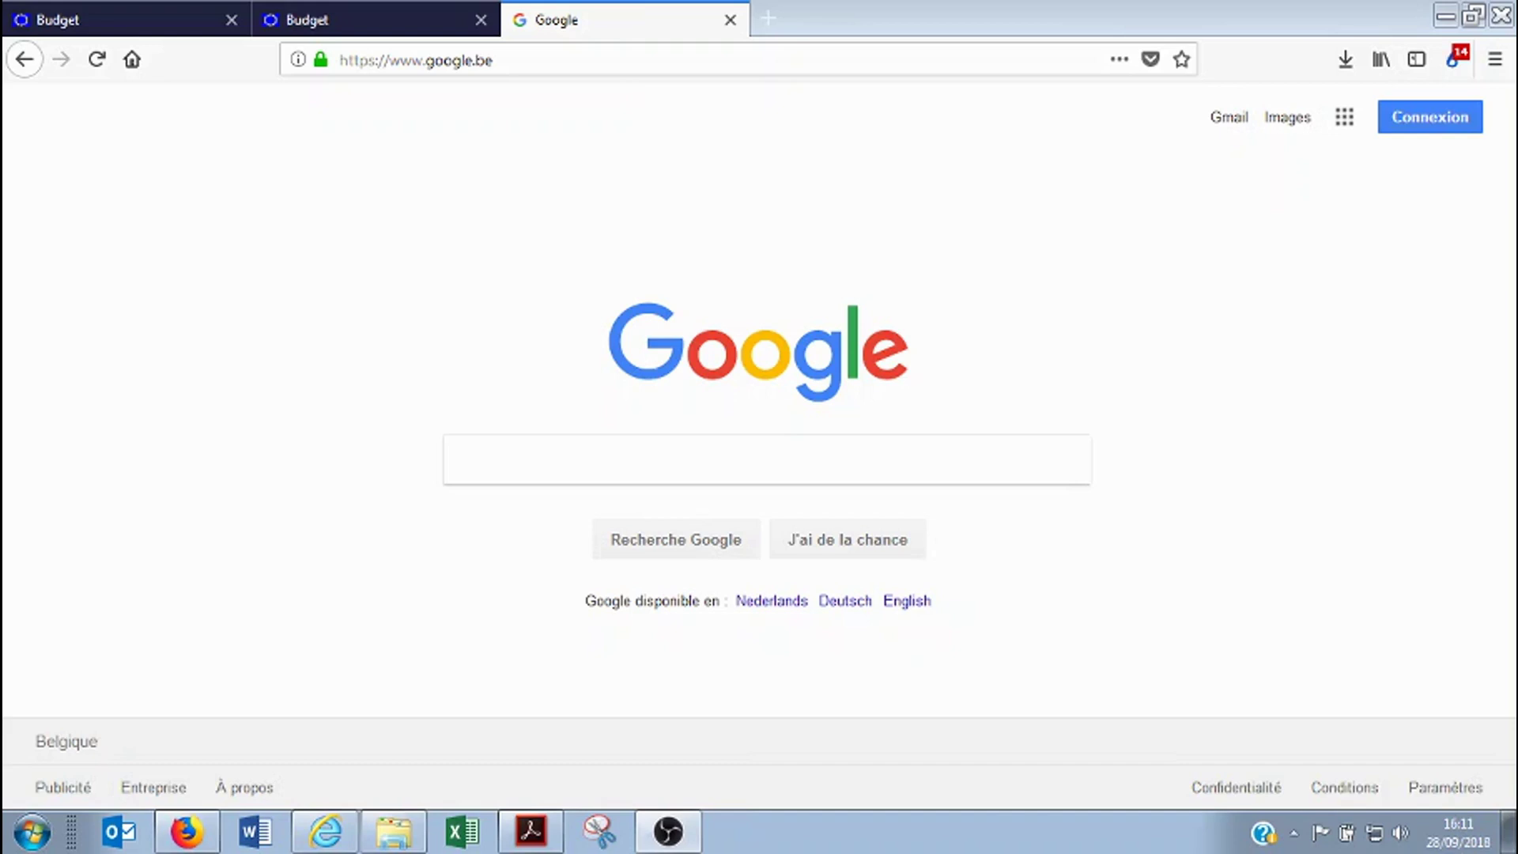
Run a Google search for 'pador'
click(546, 467)
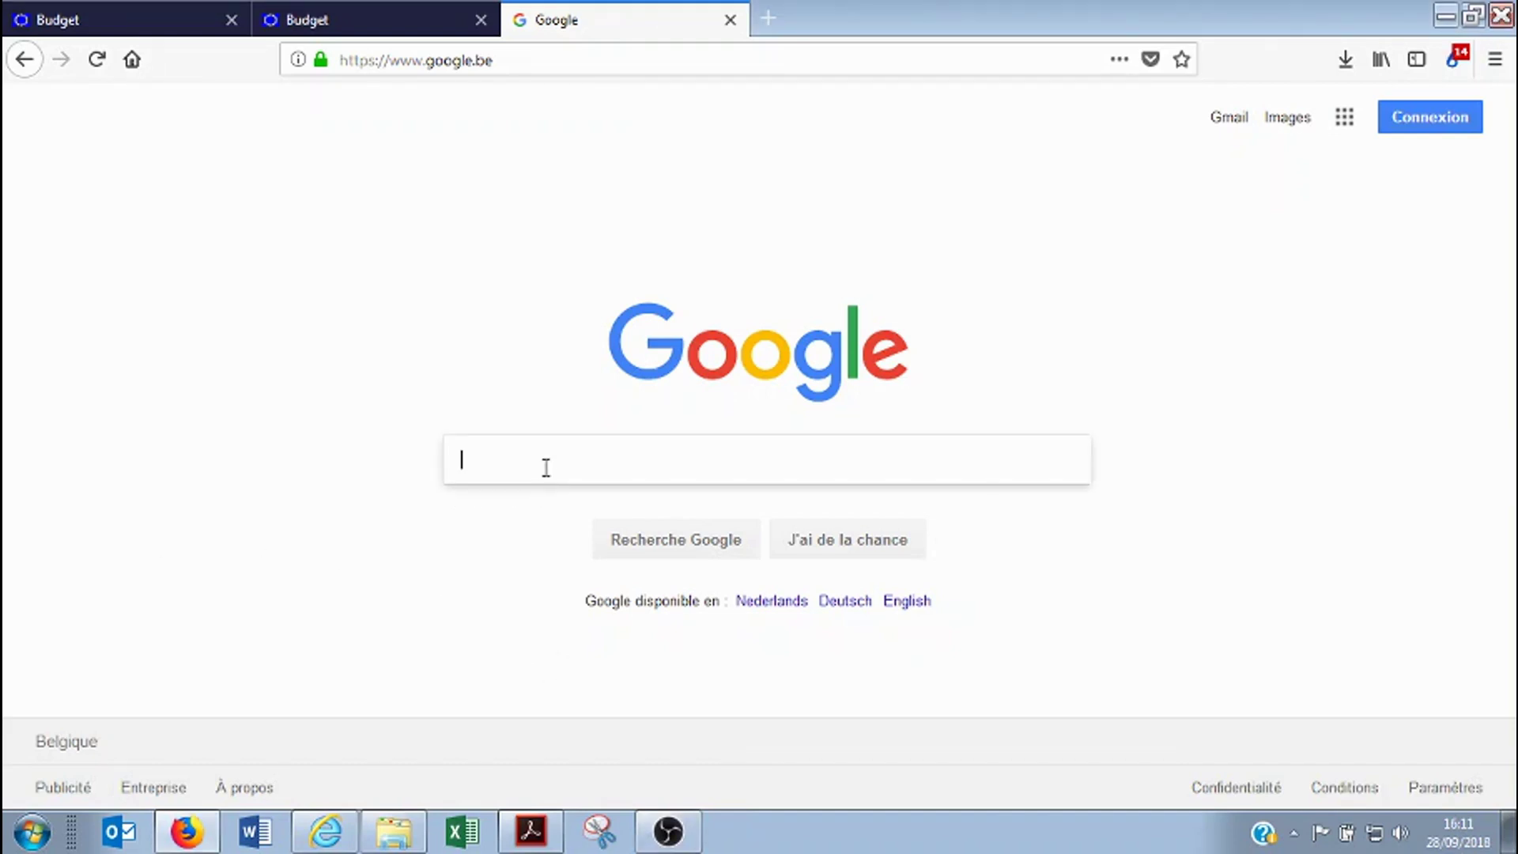
text(pador)
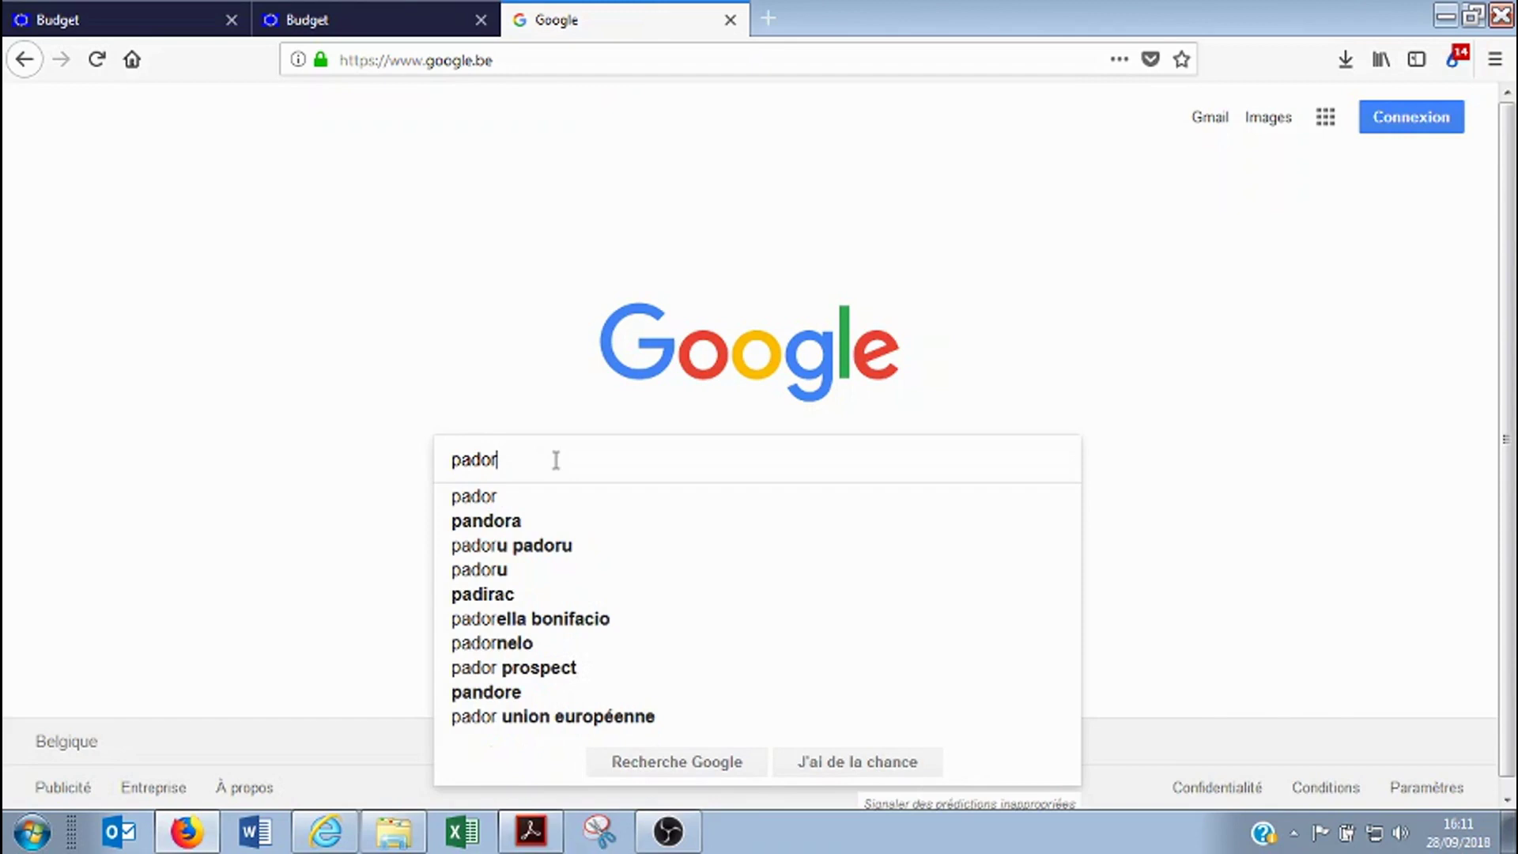
key(Return)
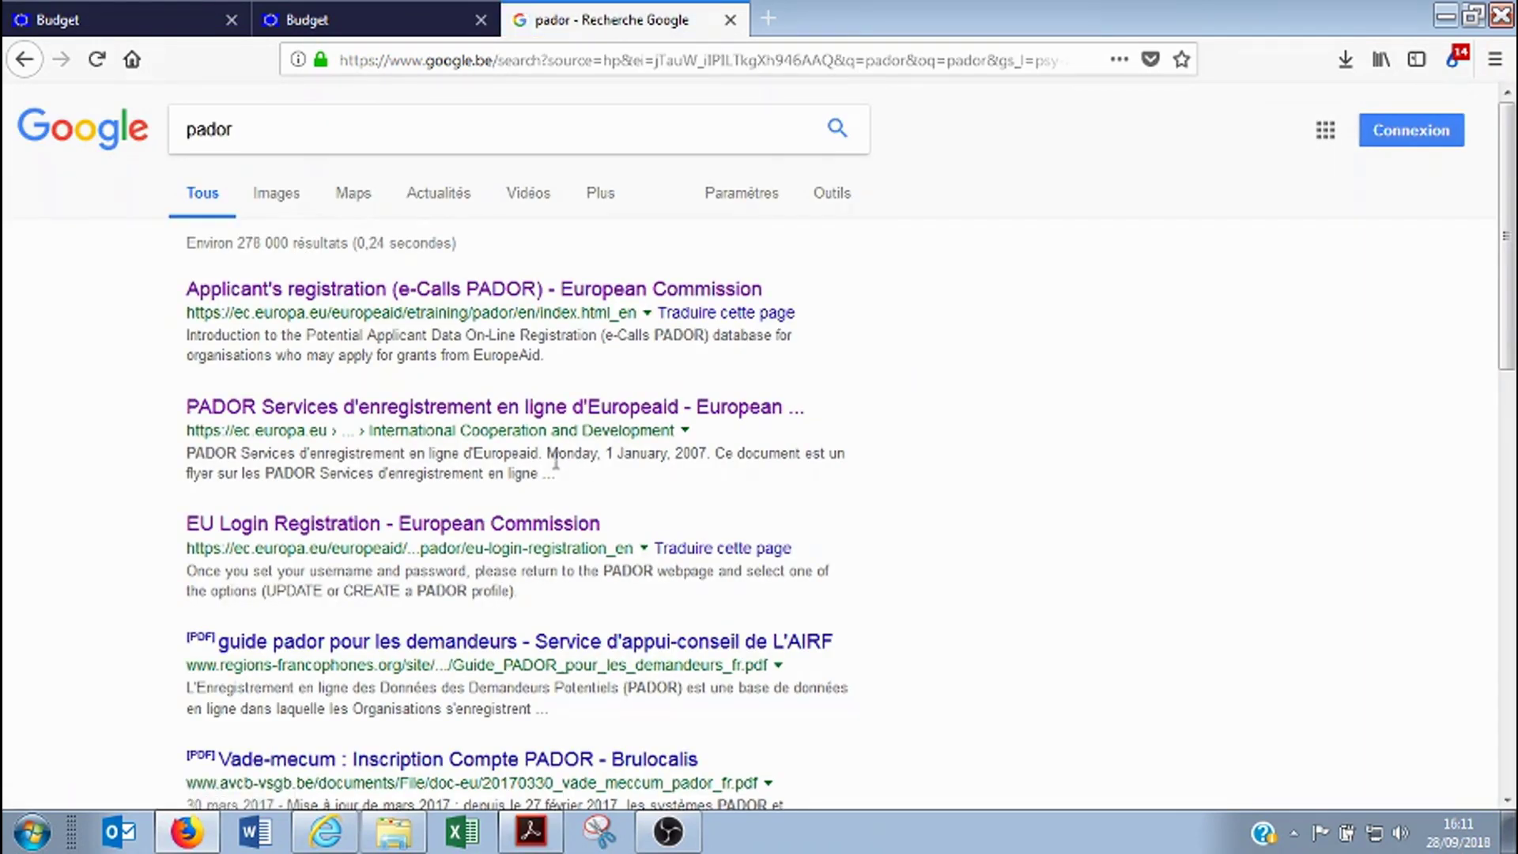
Open the e-Calls PADOR applicant's registration page and read about the EID
click(440, 298)
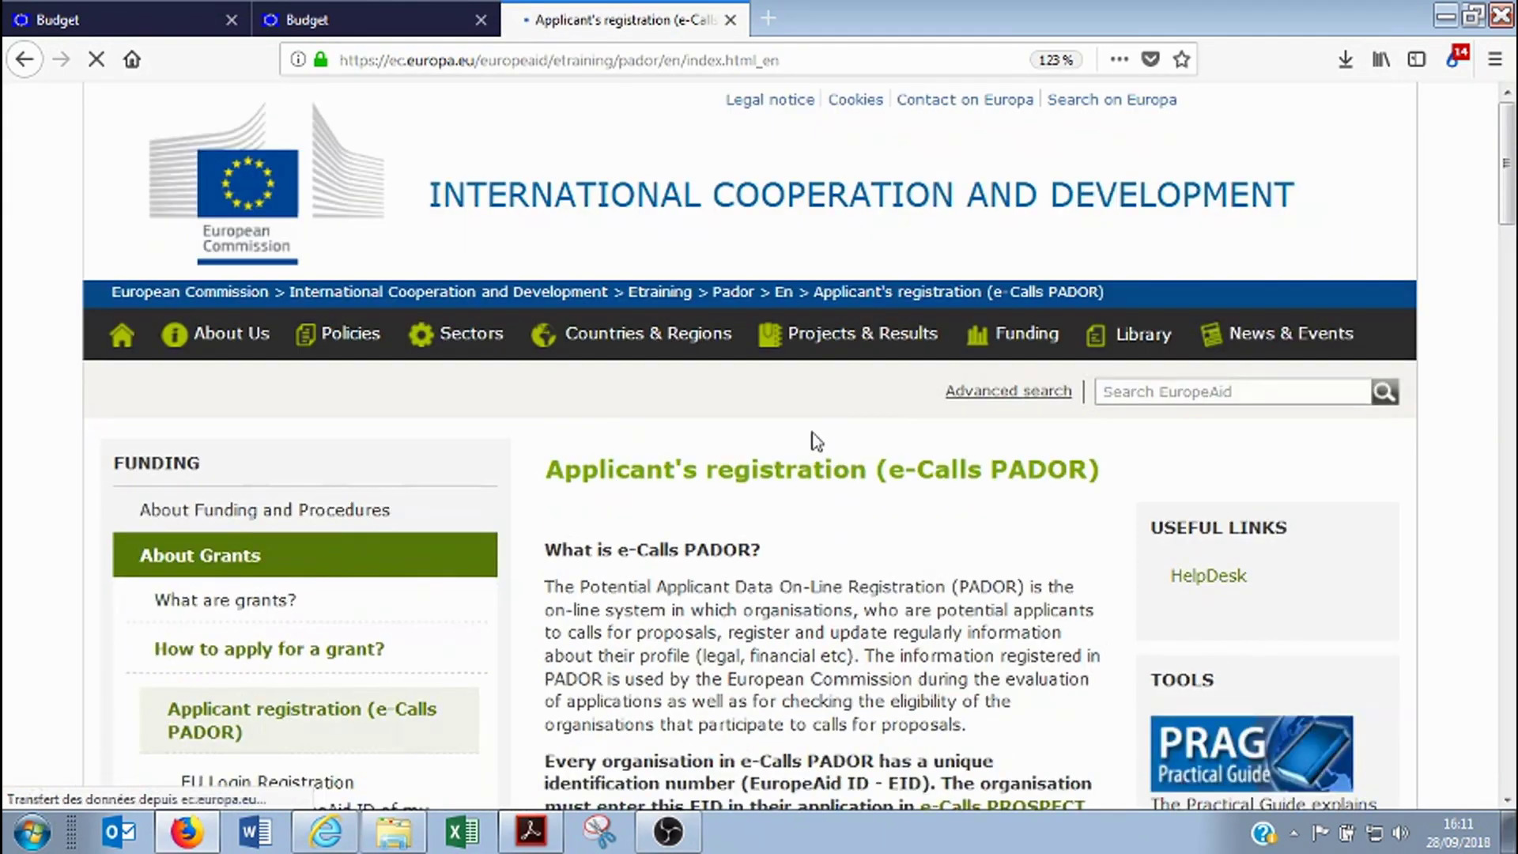
click(881, 56)
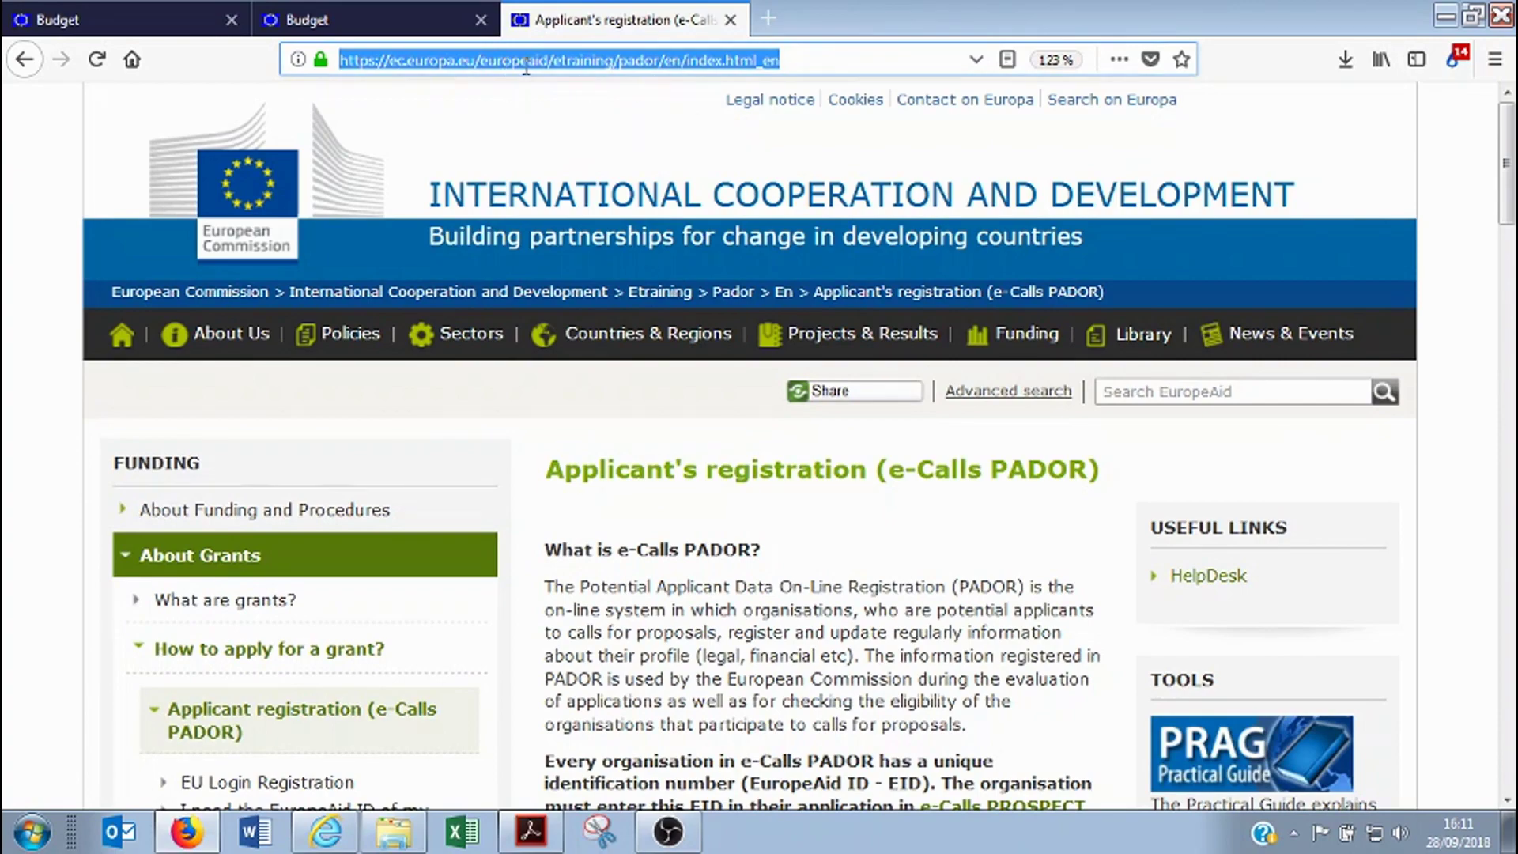
scroll(755, 554, down, 2)
scroll(754, 554, down, 5)
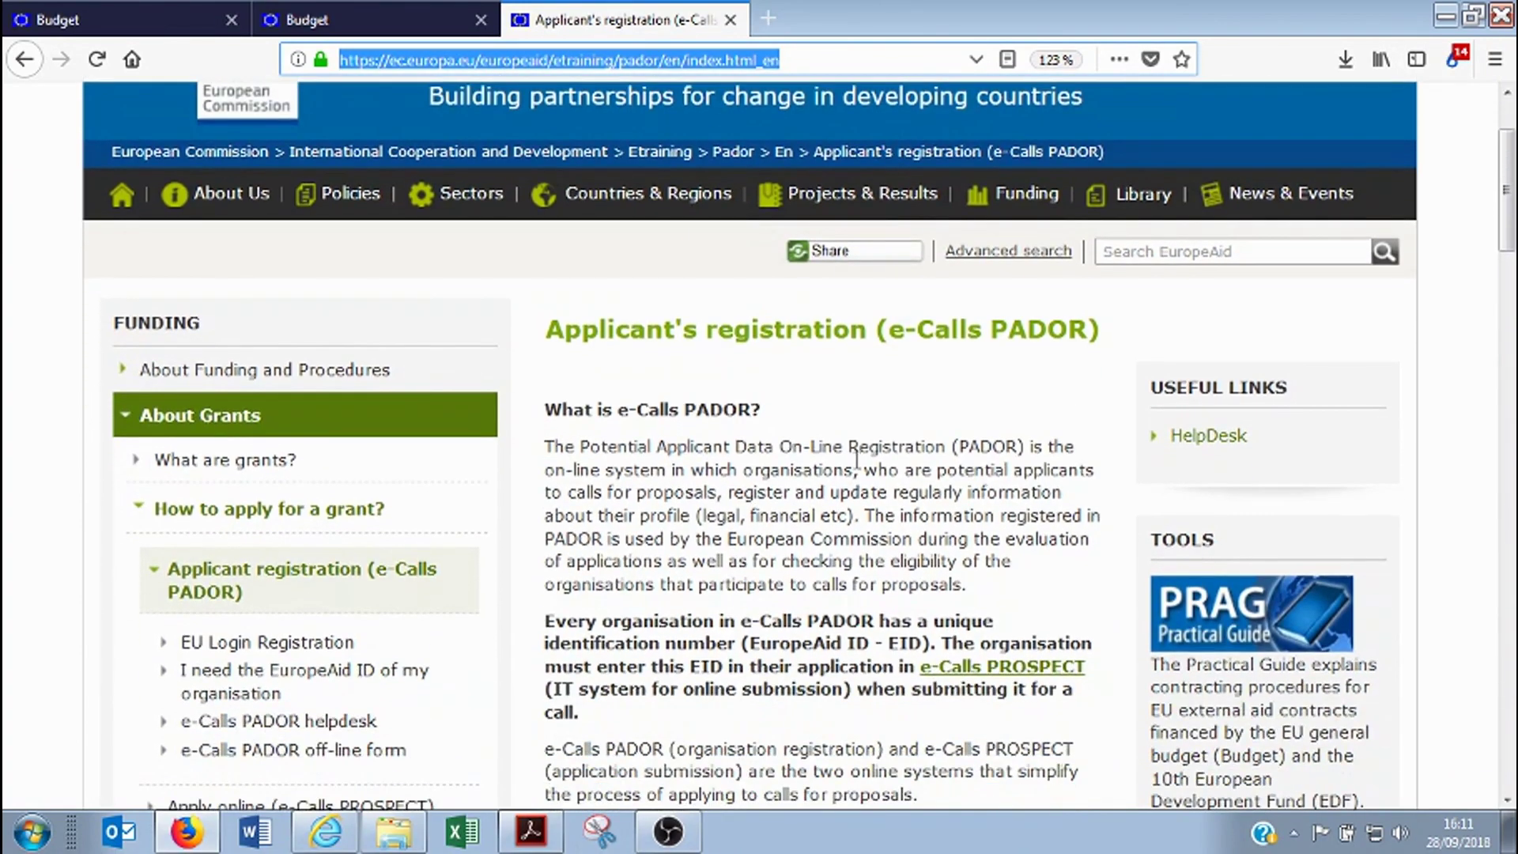
scroll(806, 461, up, 4)
scroll(826, 566, down, 6)
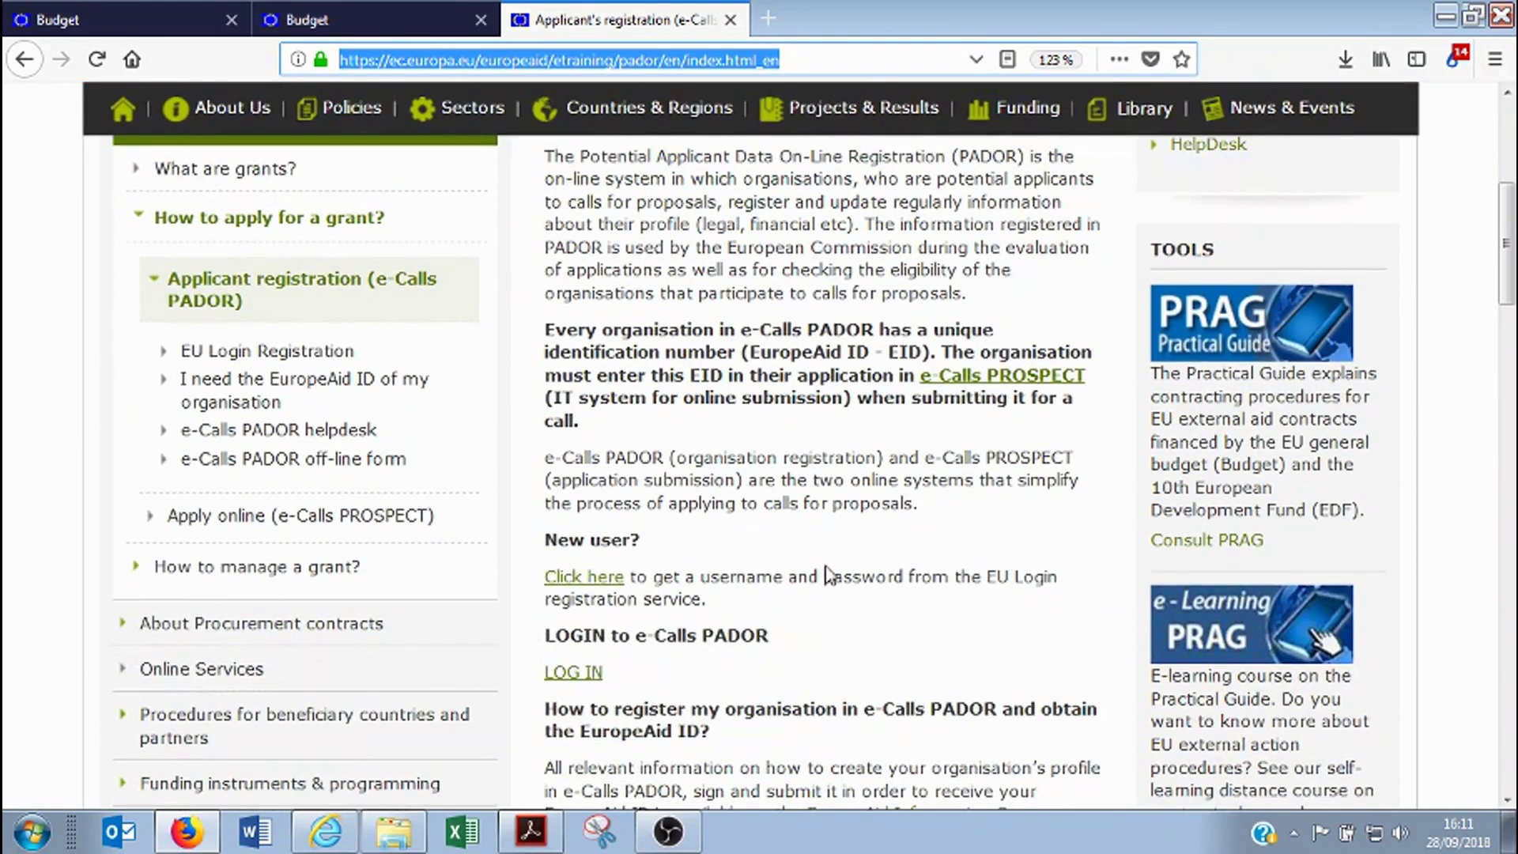
scroll(808, 547, up, 3)
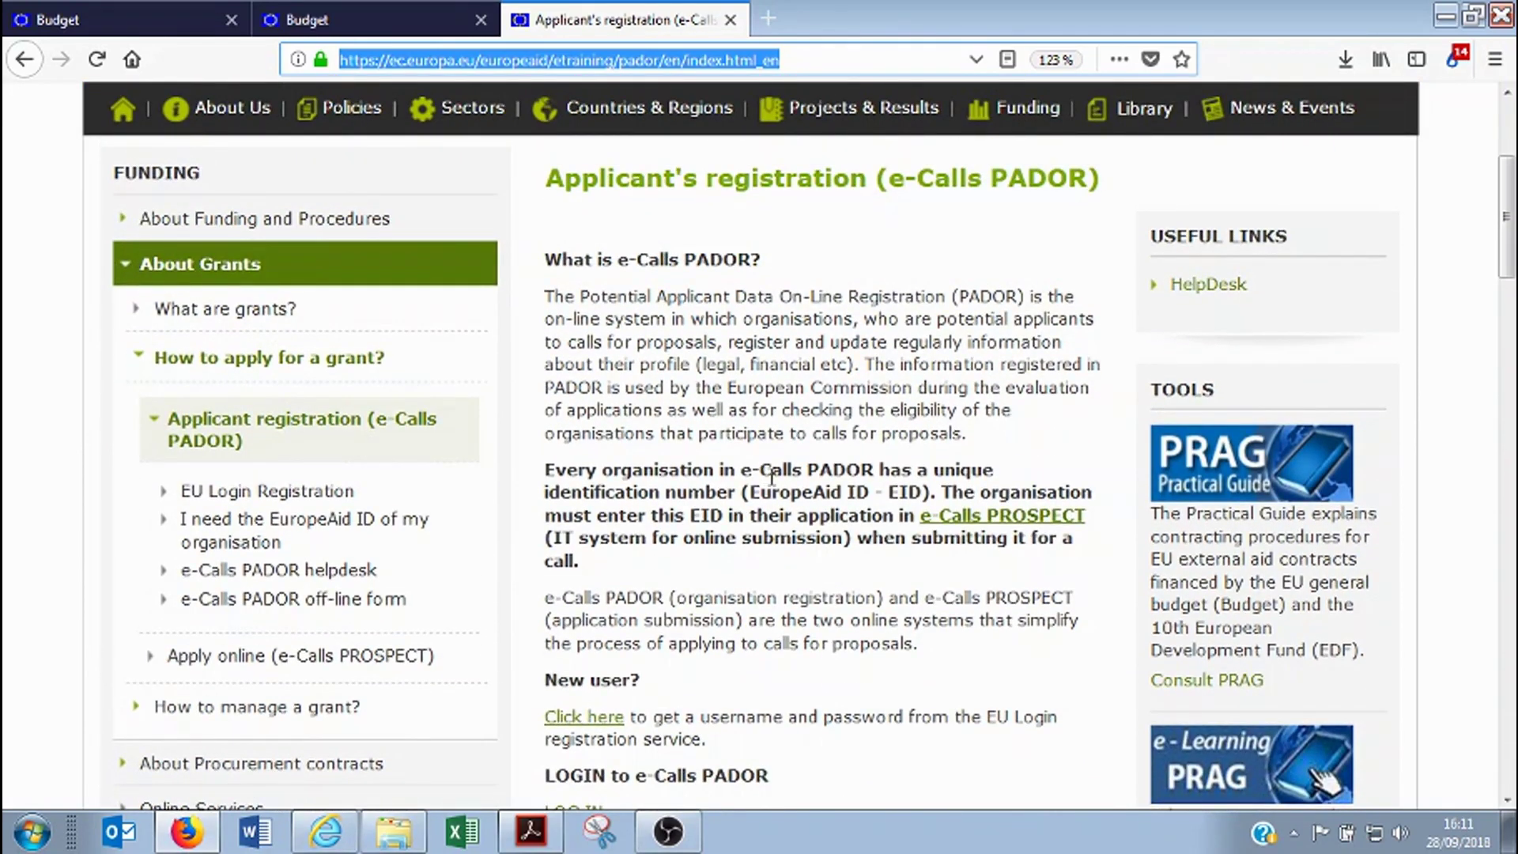
drag(925, 494, 884, 496)
click(903, 496)
scroll(804, 579, down, 3)
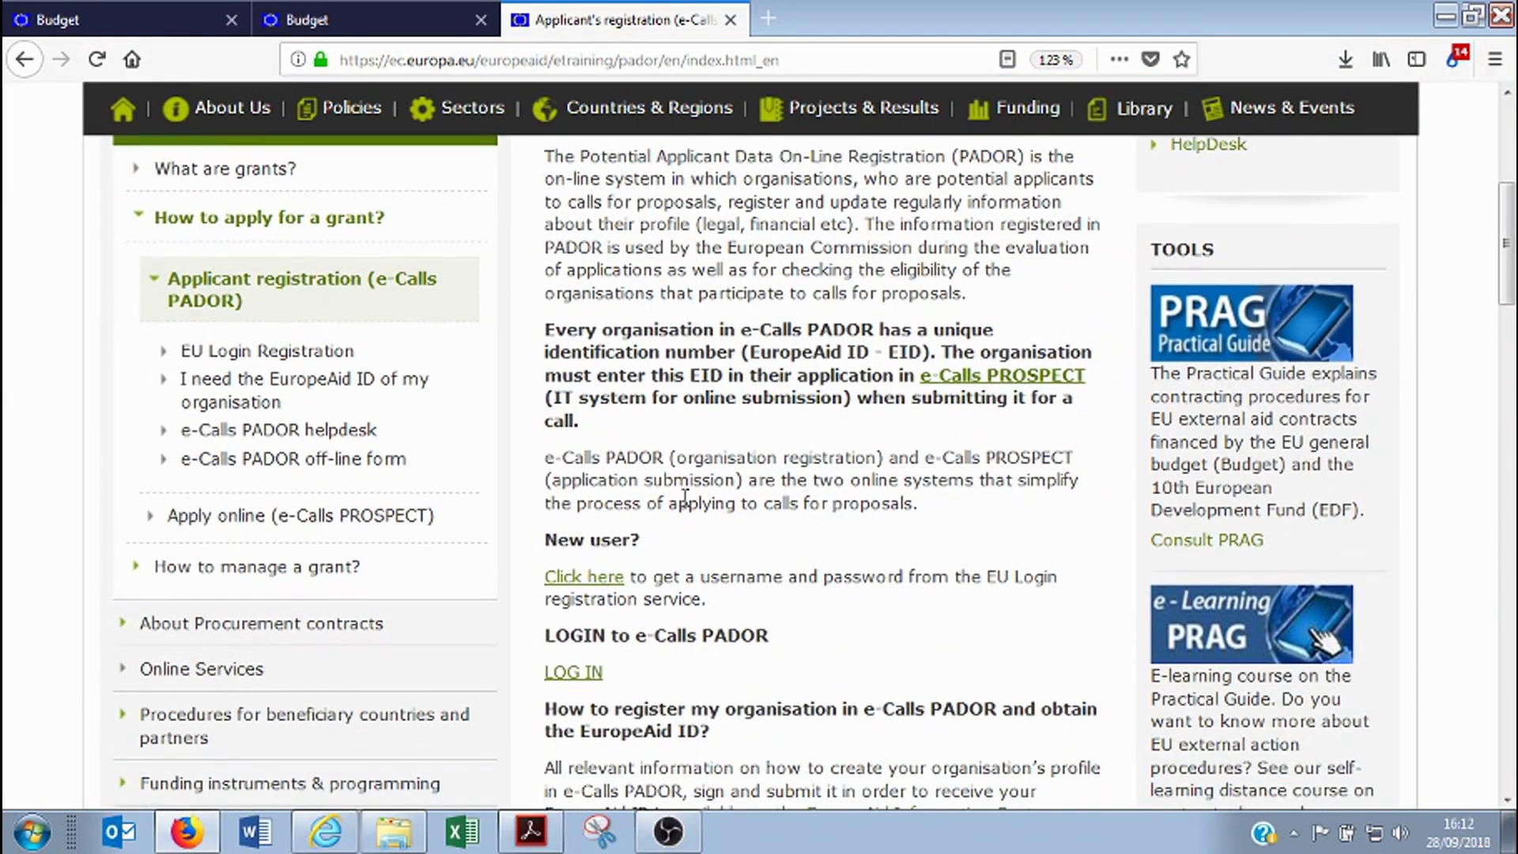
scroll(886, 476, up, 3)
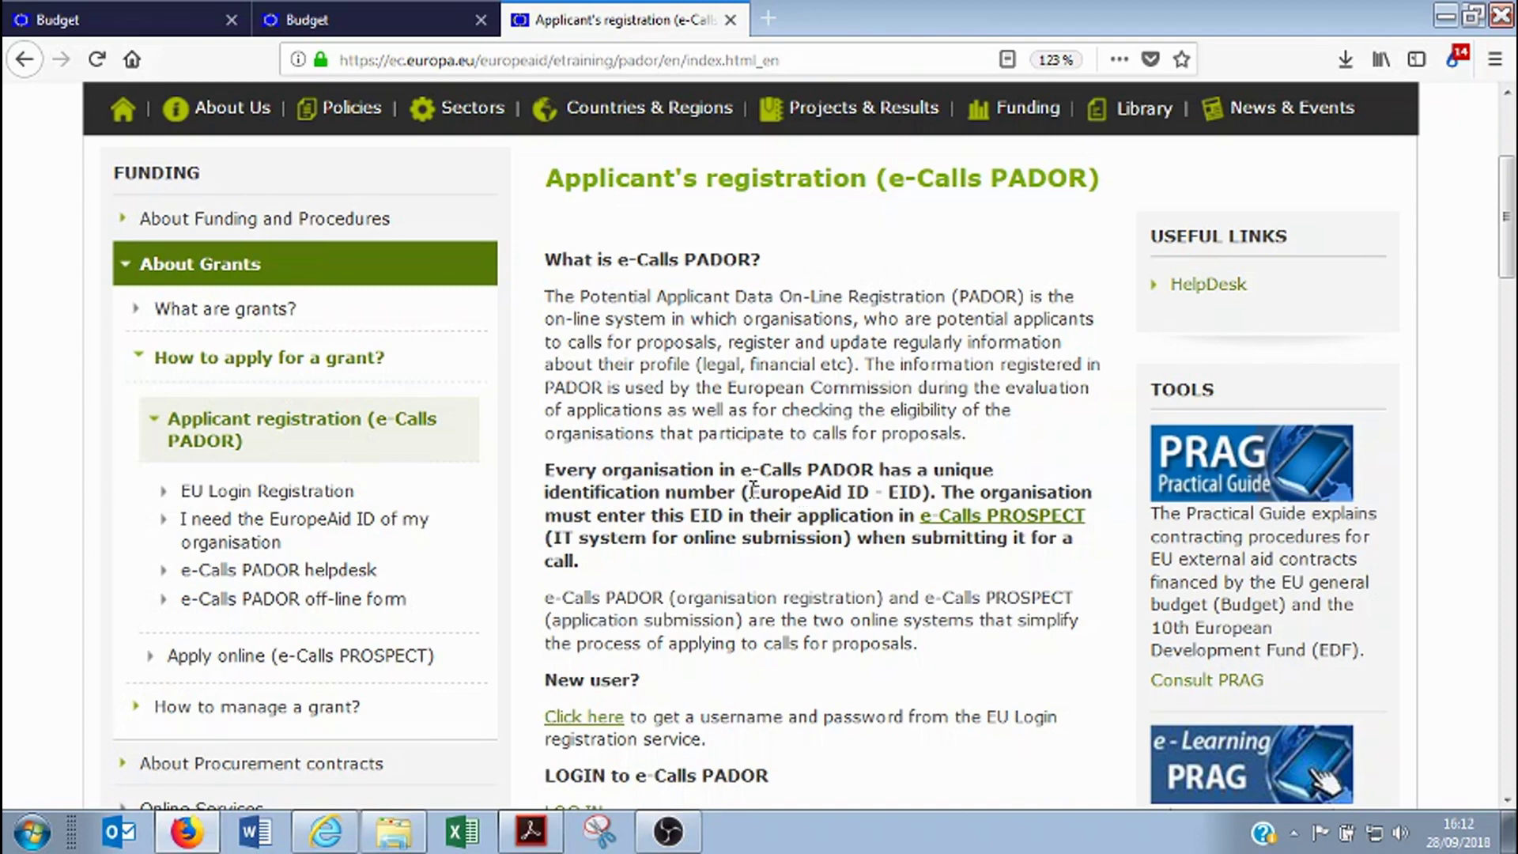
Review the EuropeAid ID explanation, then go to the e-Calls PADOR LOG IN
drag(754, 491, 888, 492)
click(925, 492)
scroll(848, 532, down, 3)
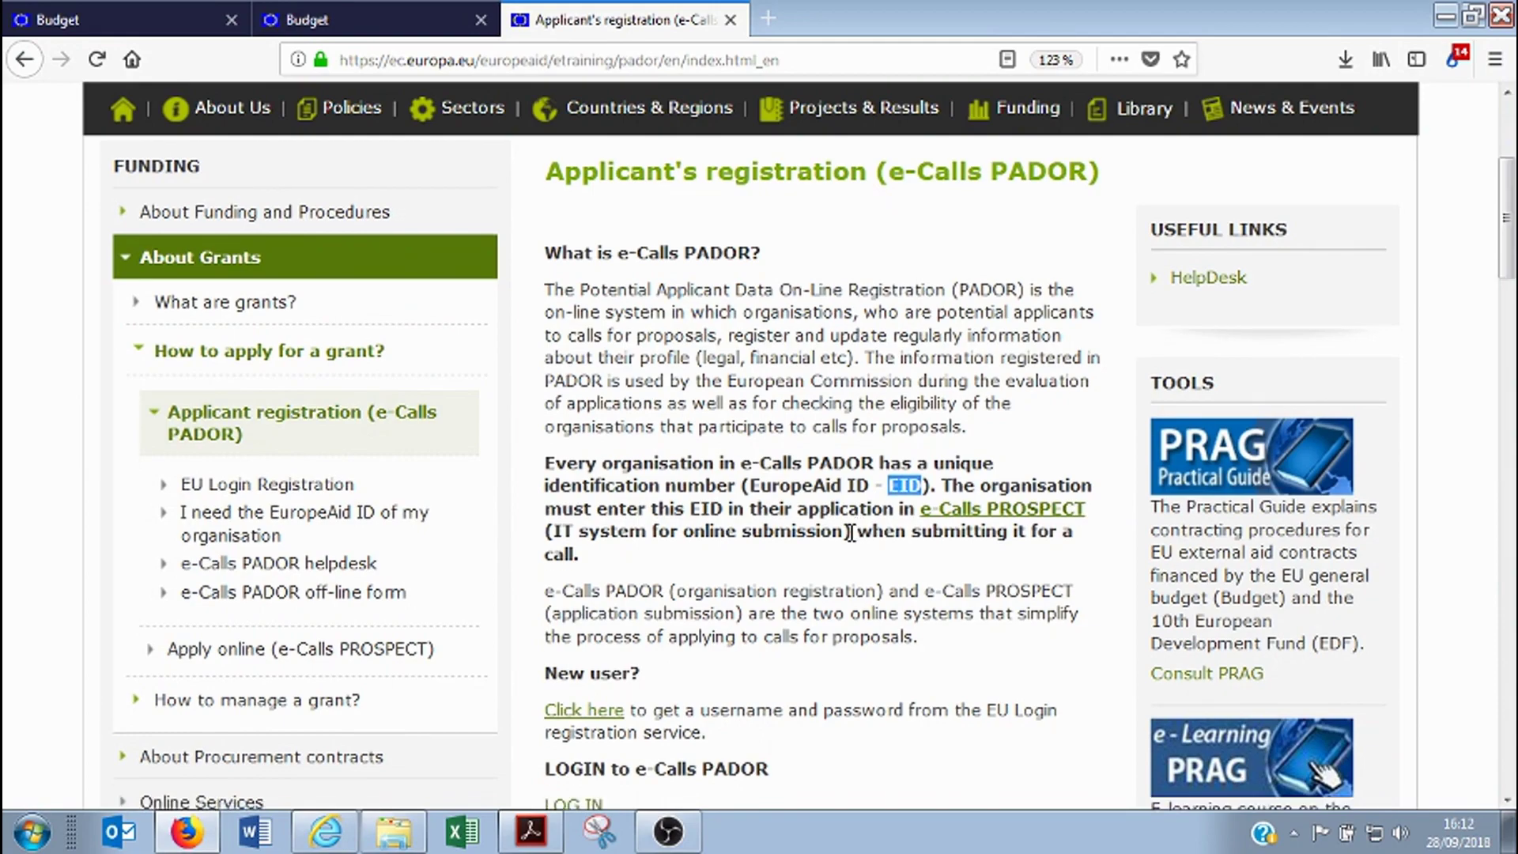
click(838, 420)
scroll(839, 425, up, 3)
key(ctrl+l)
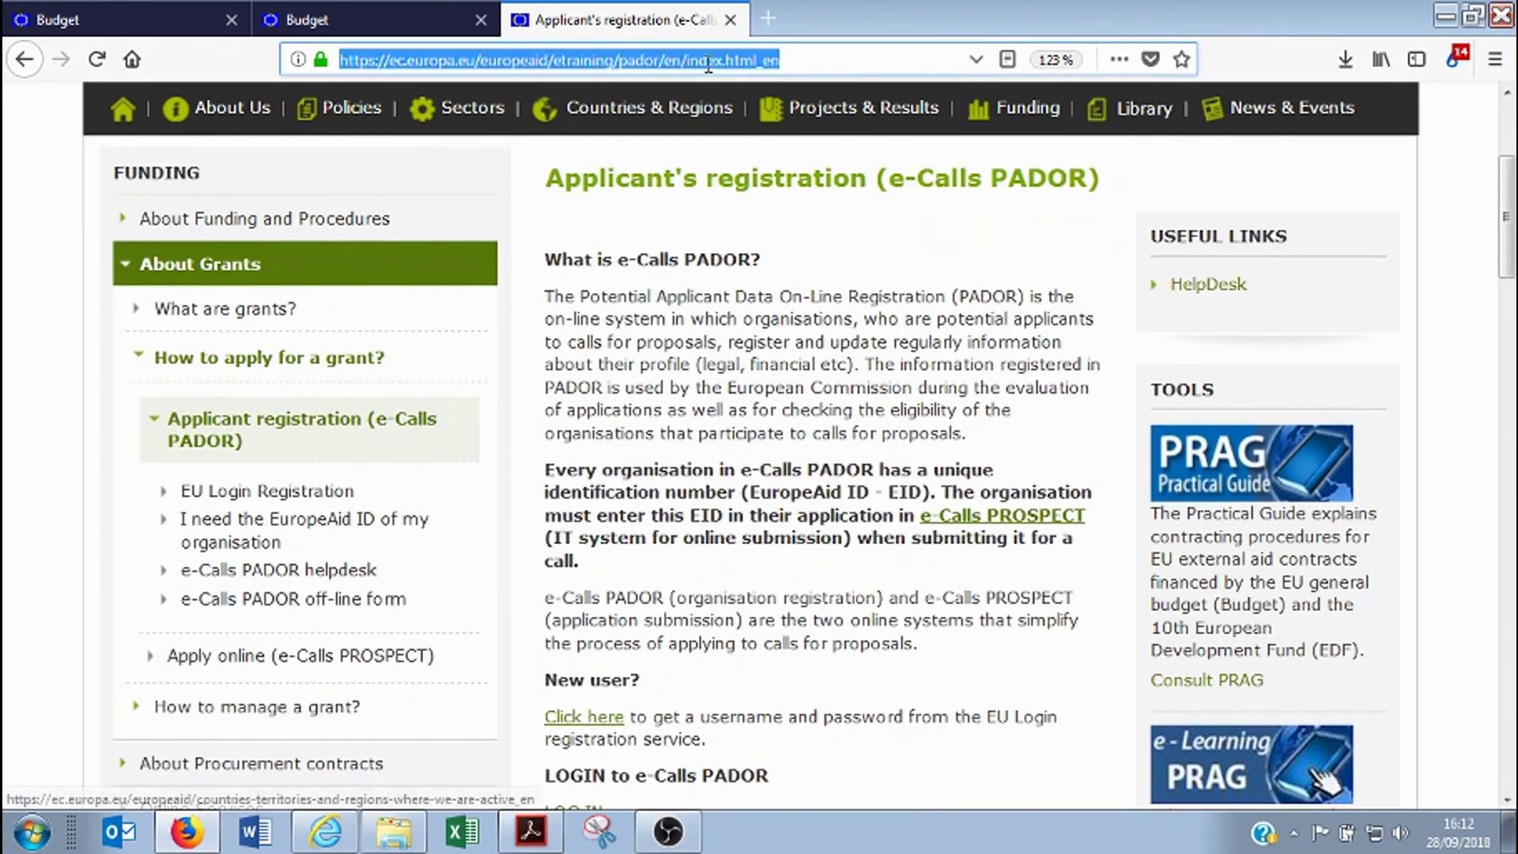
scroll(777, 382, down, 4)
click(586, 391)
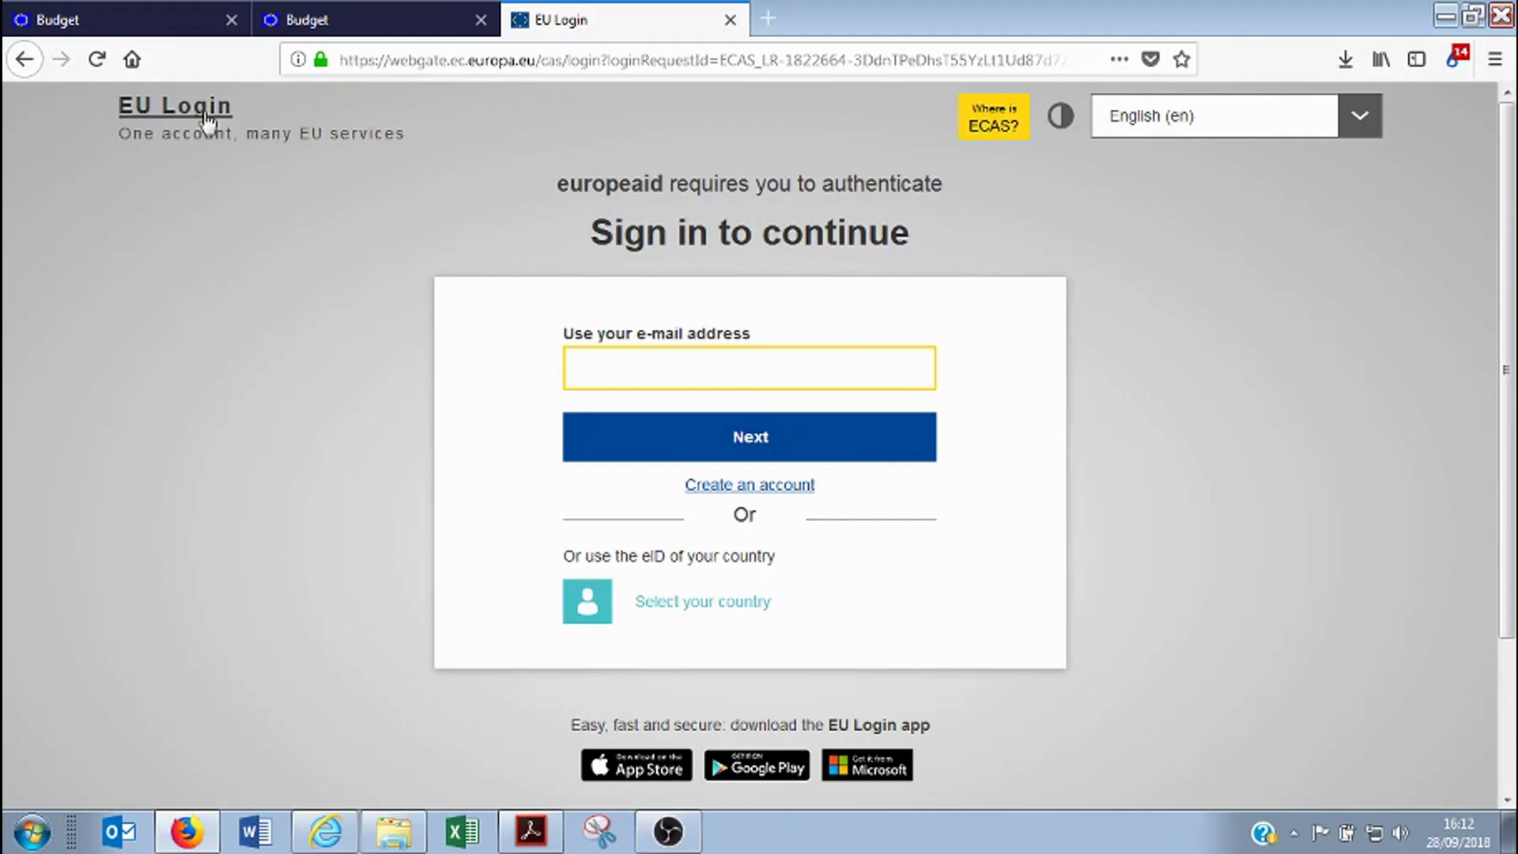
Look over the EU Login create-an-account form, then return to the sign-in page
click(589, 368)
click(558, 366)
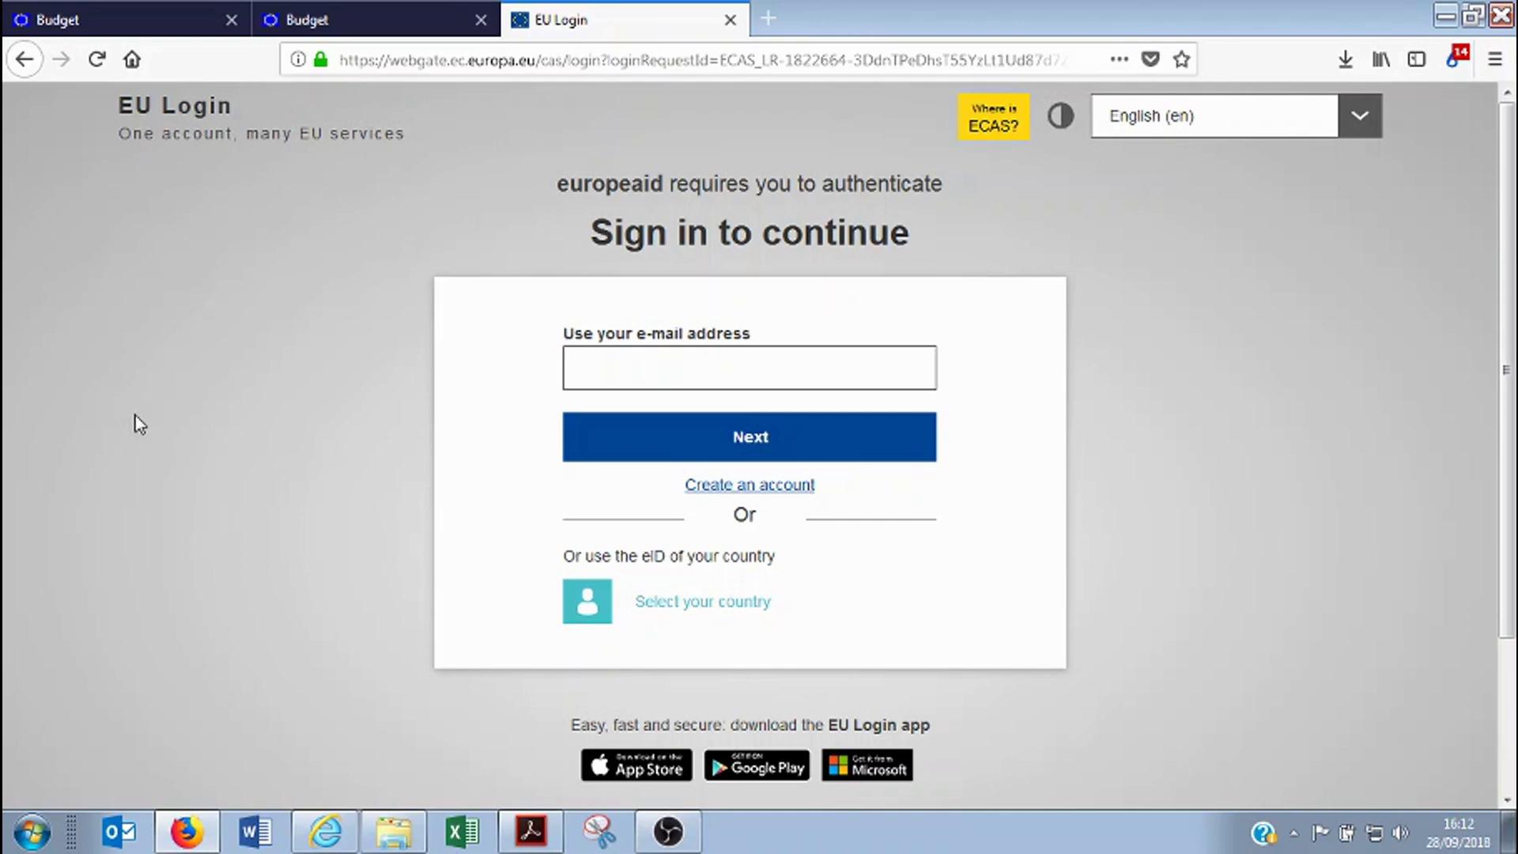
click(748, 485)
scroll(775, 604, down, 2)
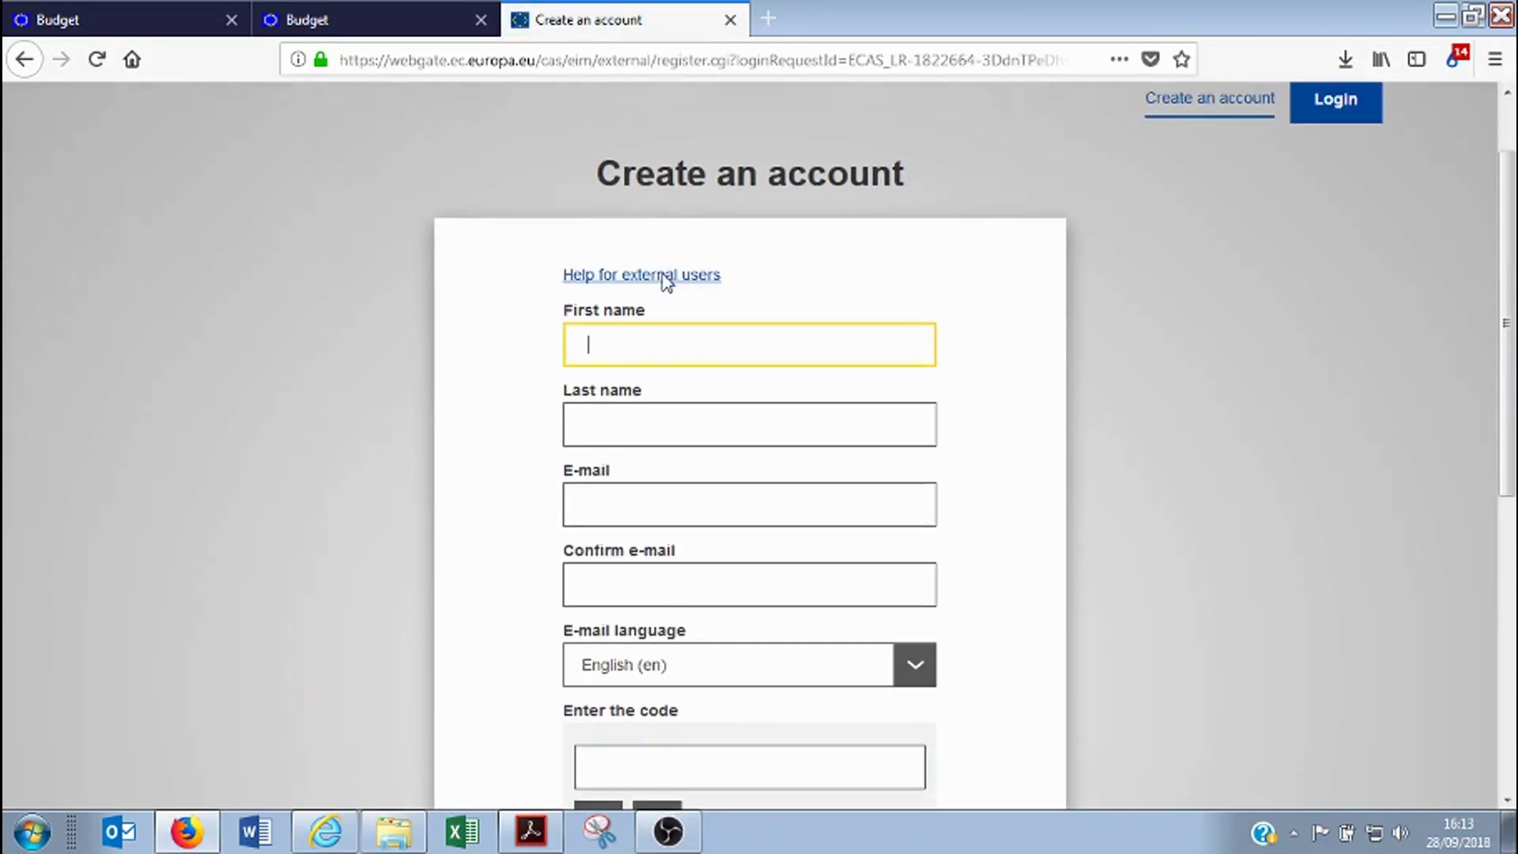
scroll(776, 604, down, 3)
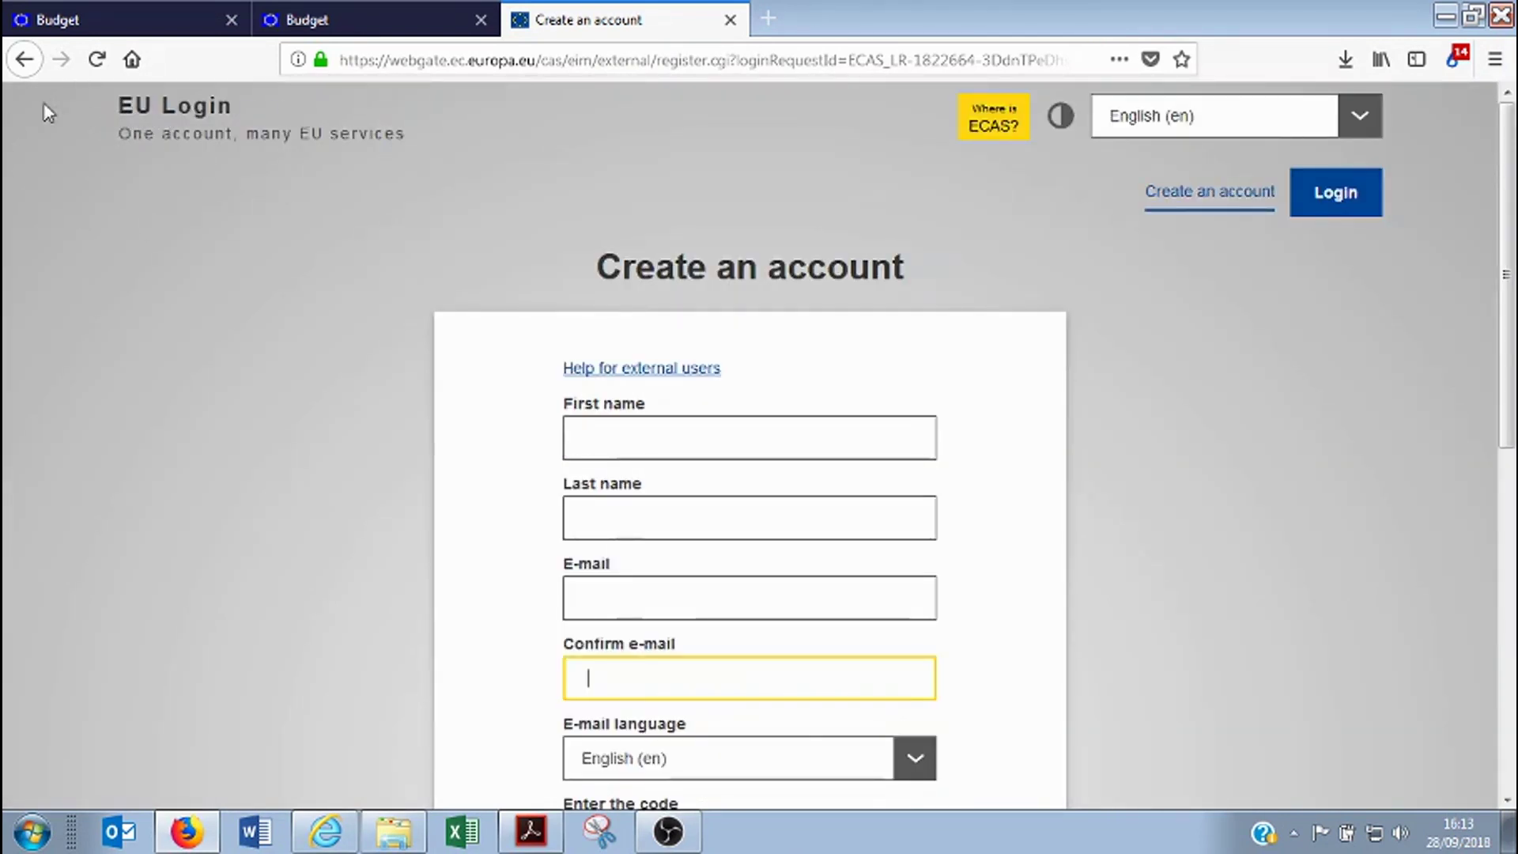
click(25, 60)
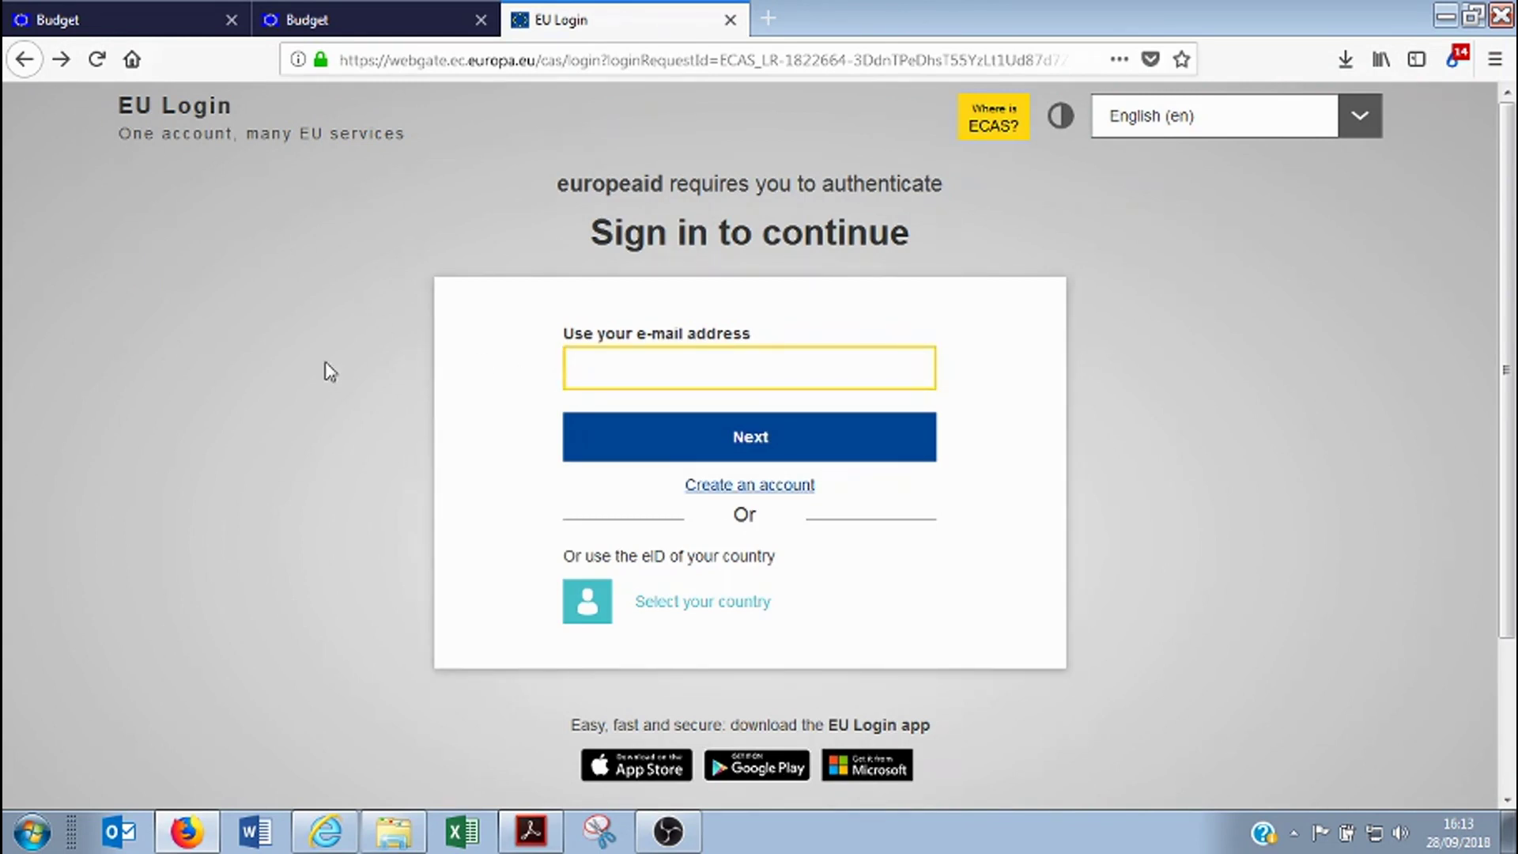
Sign in to EU Login with the saved e-mail address and the account password
text(da)
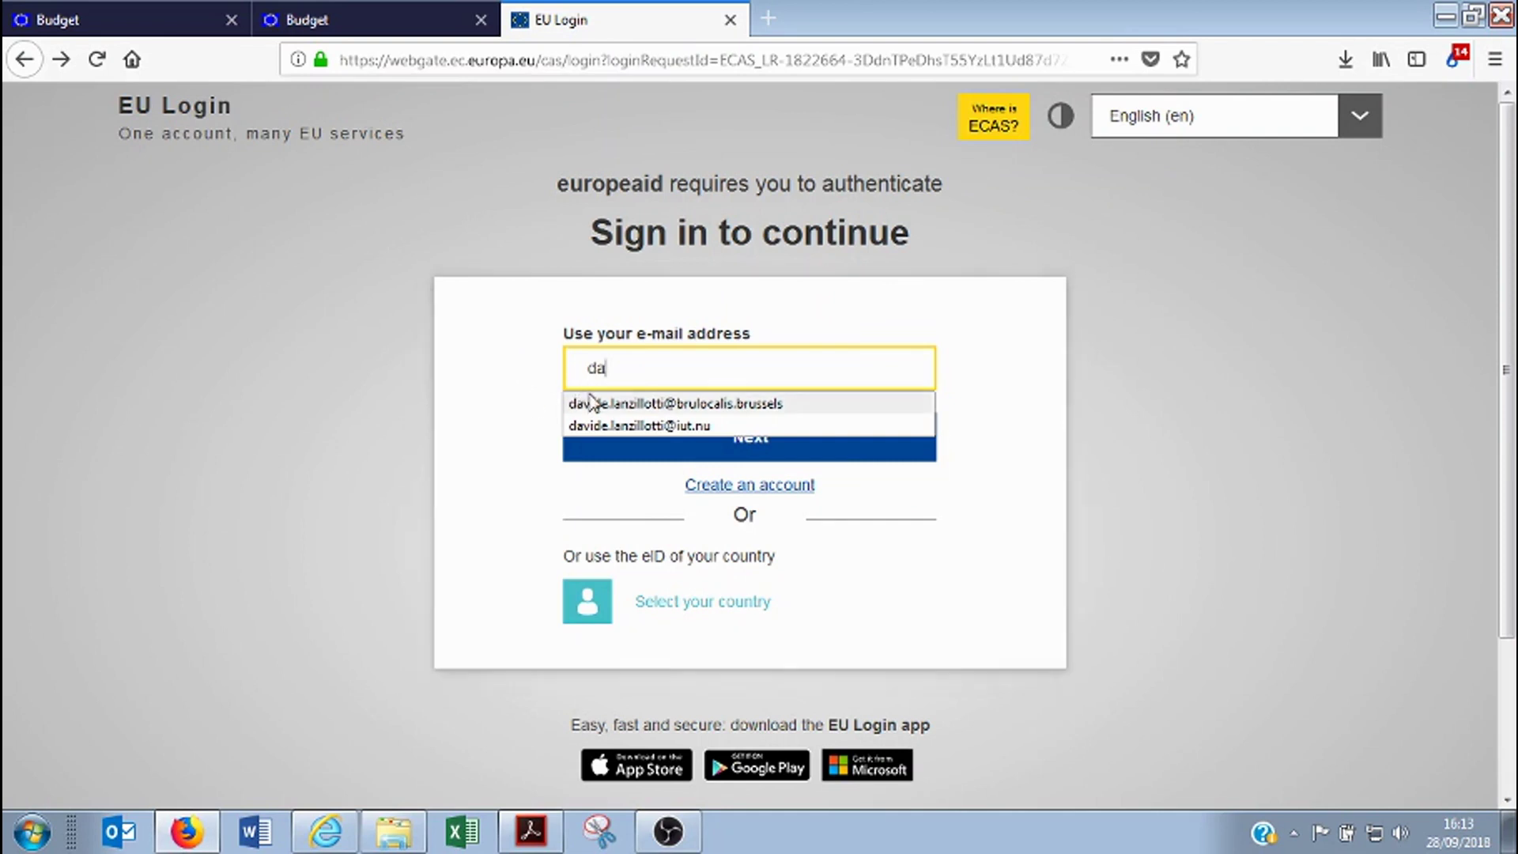
click(585, 403)
click(709, 452)
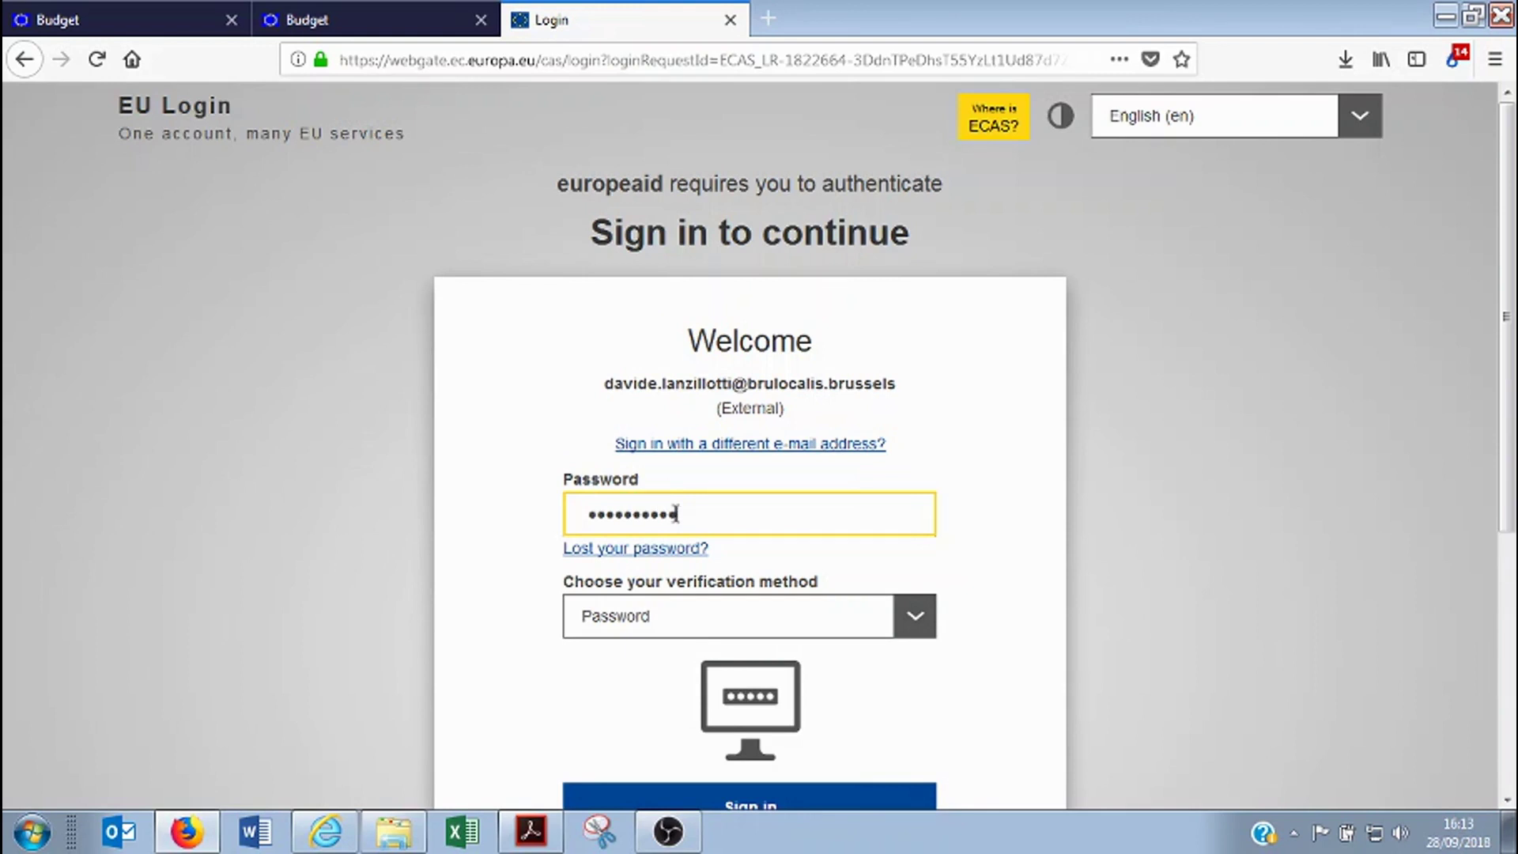
key(Return)
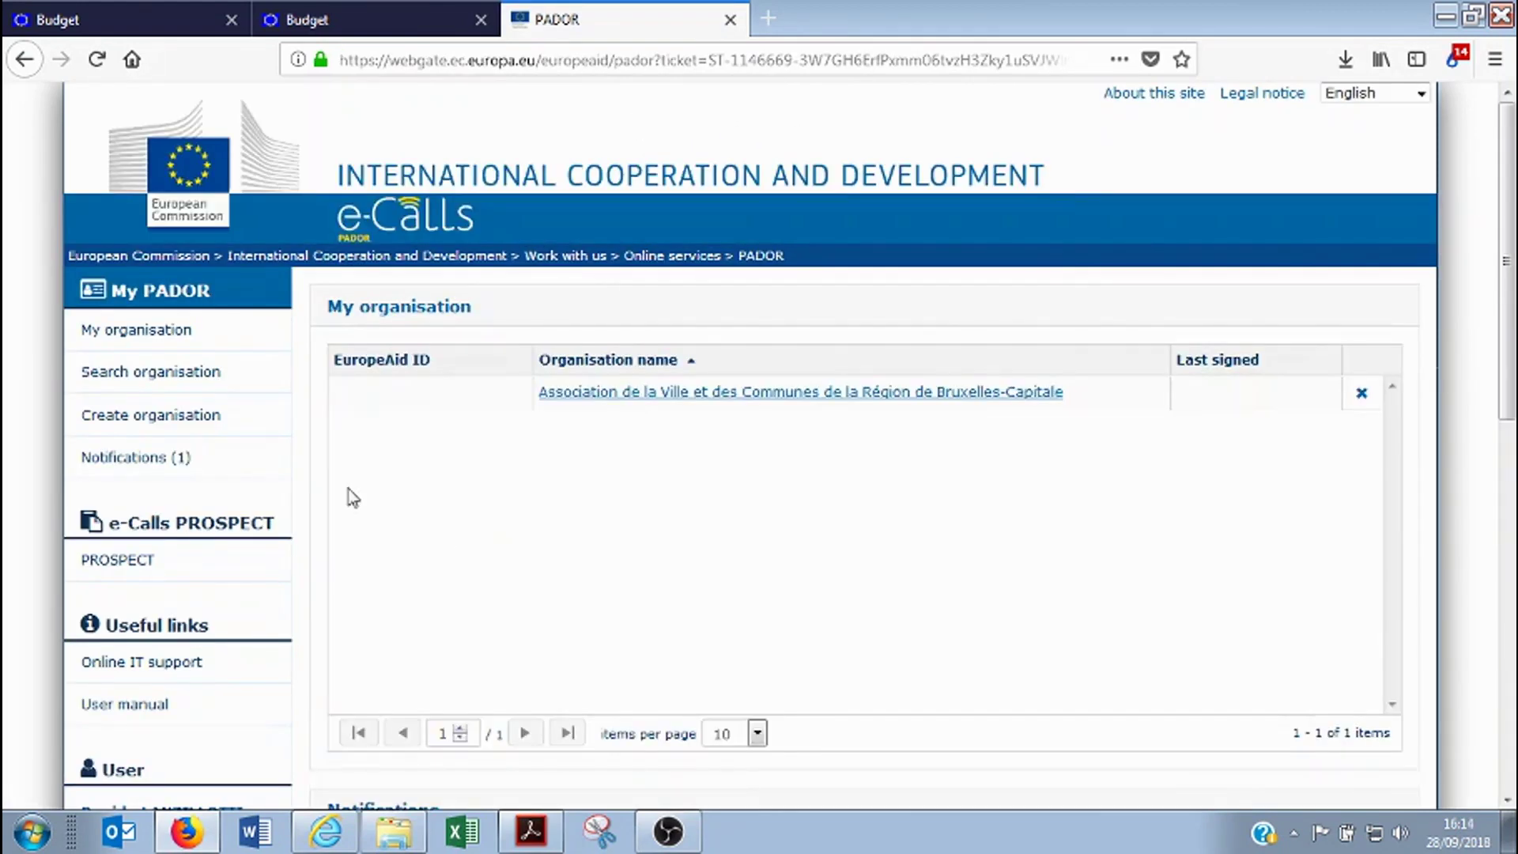
Search PADOR profiles for Belgium with organisation name 'Commune de Jette'
click(159, 424)
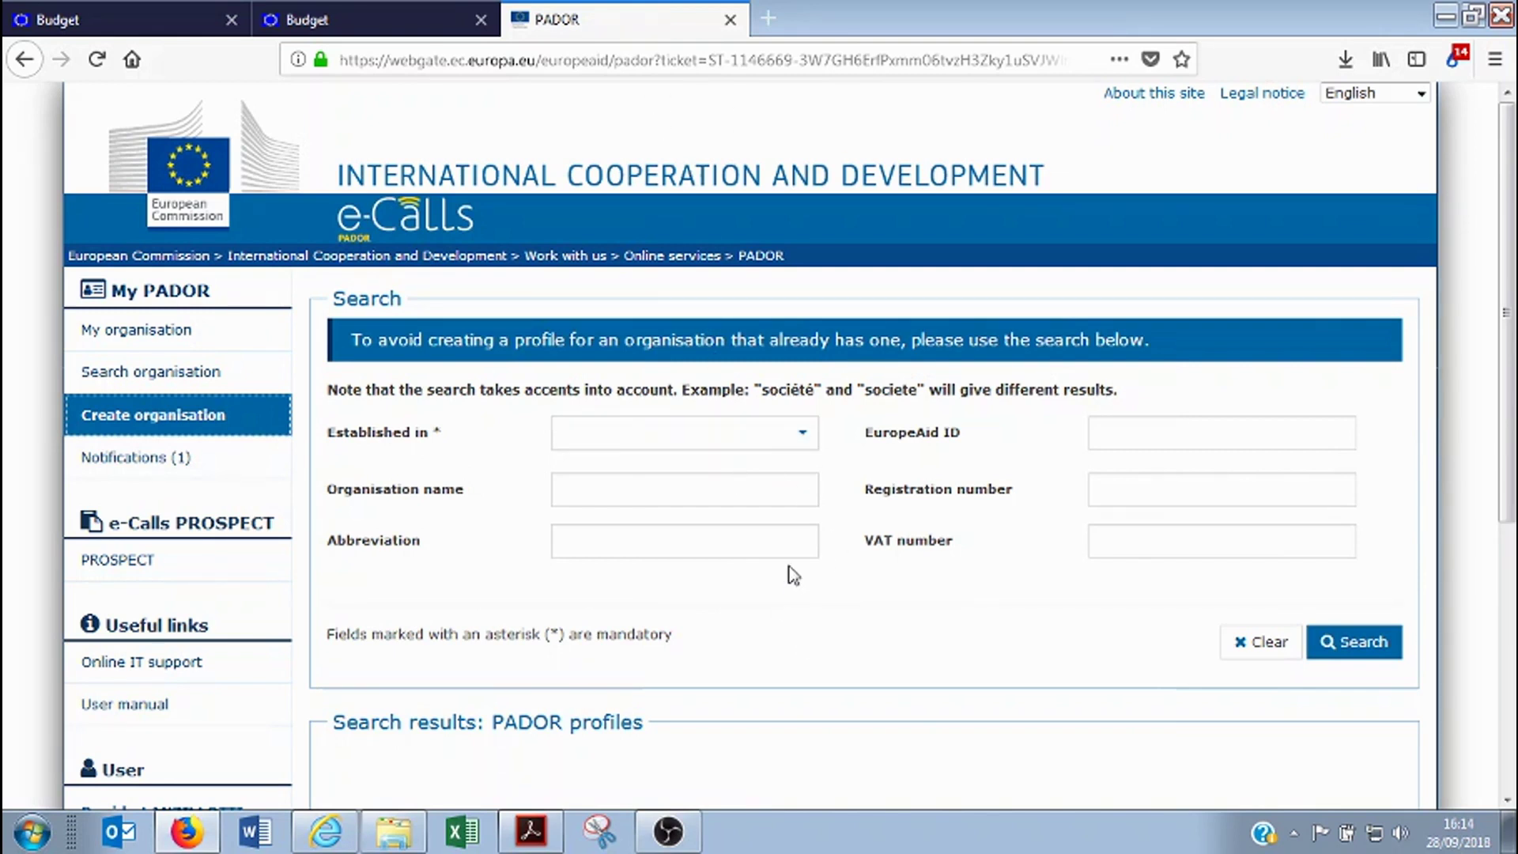
click(804, 438)
scroll(647, 624, down, 4)
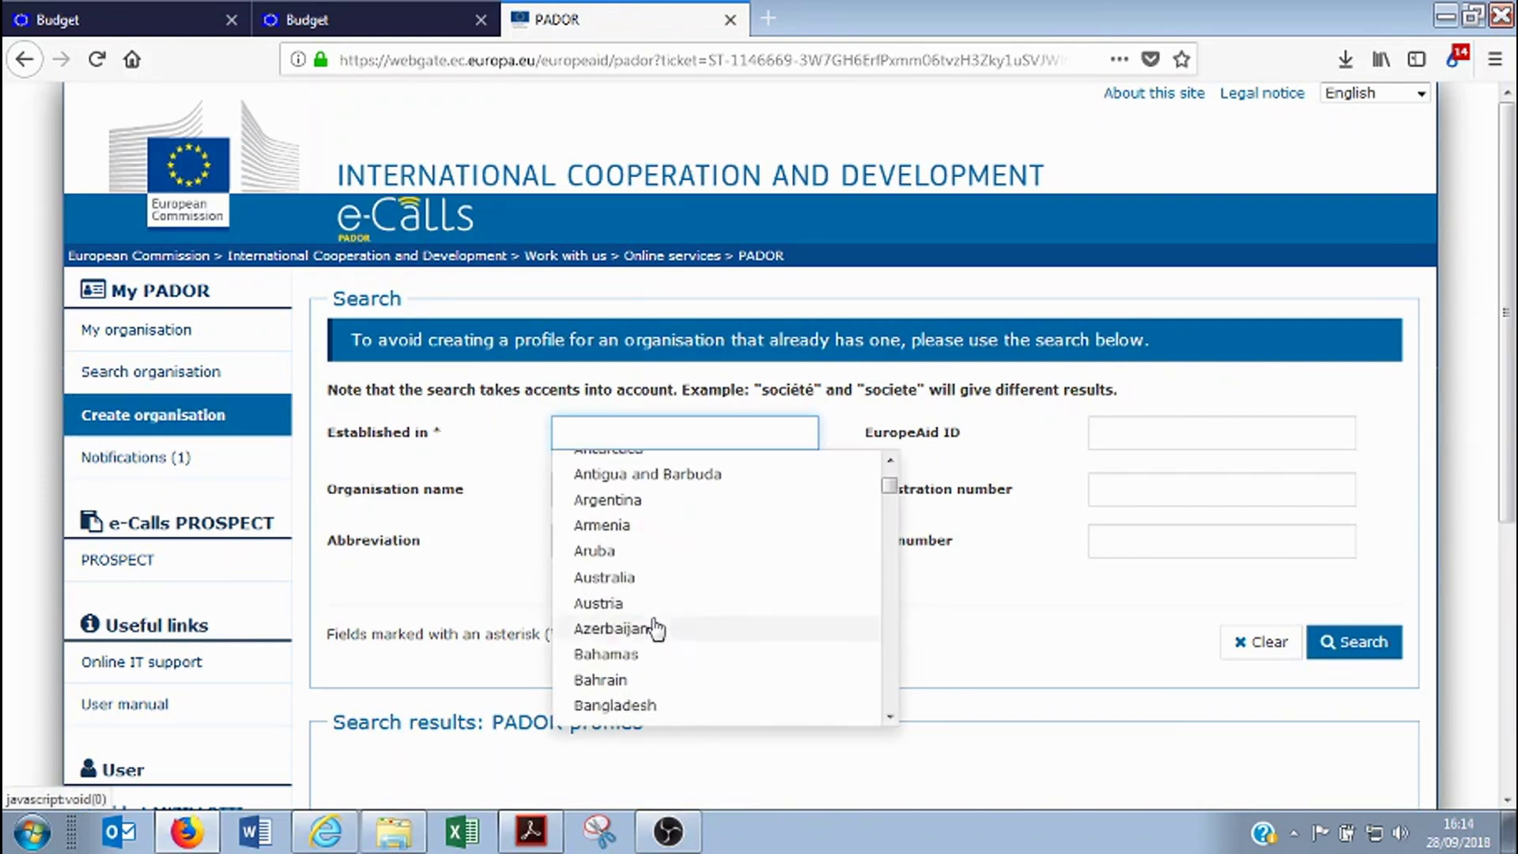
click(624, 683)
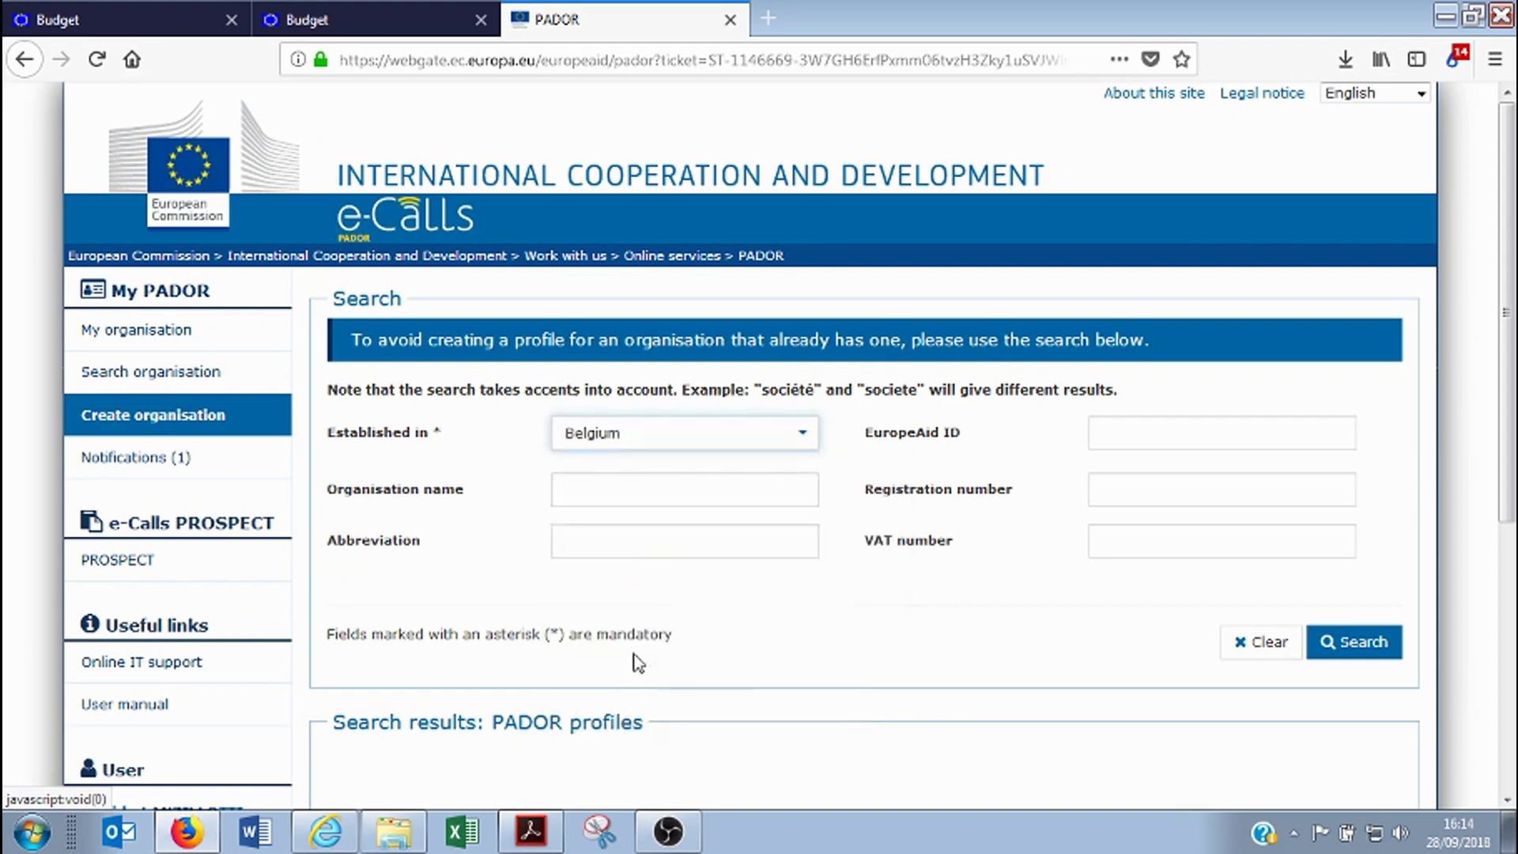
click(614, 478)
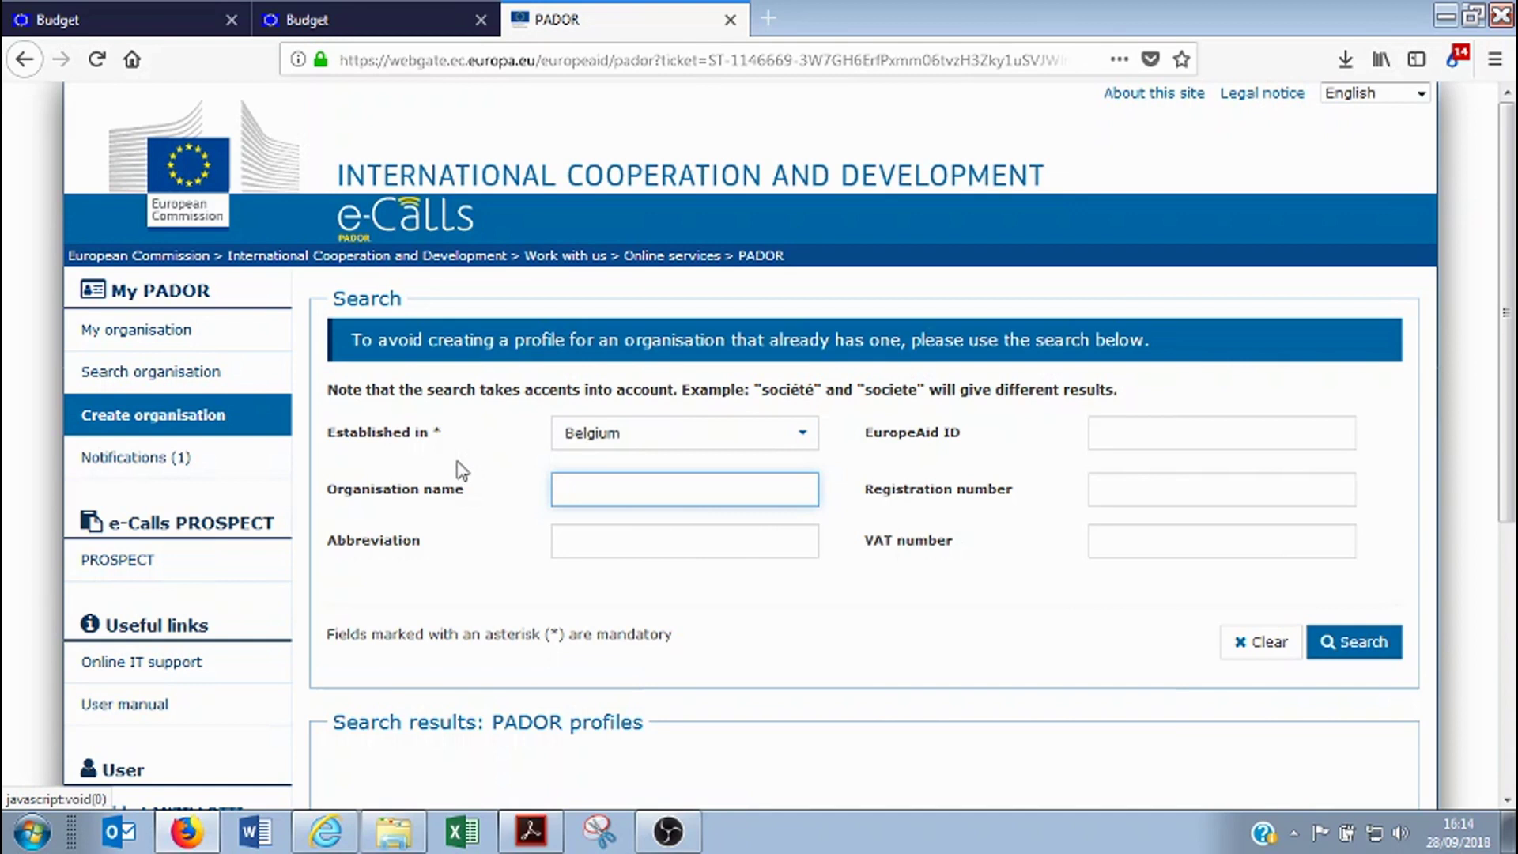
text(Commune de Jette)
click(1364, 648)
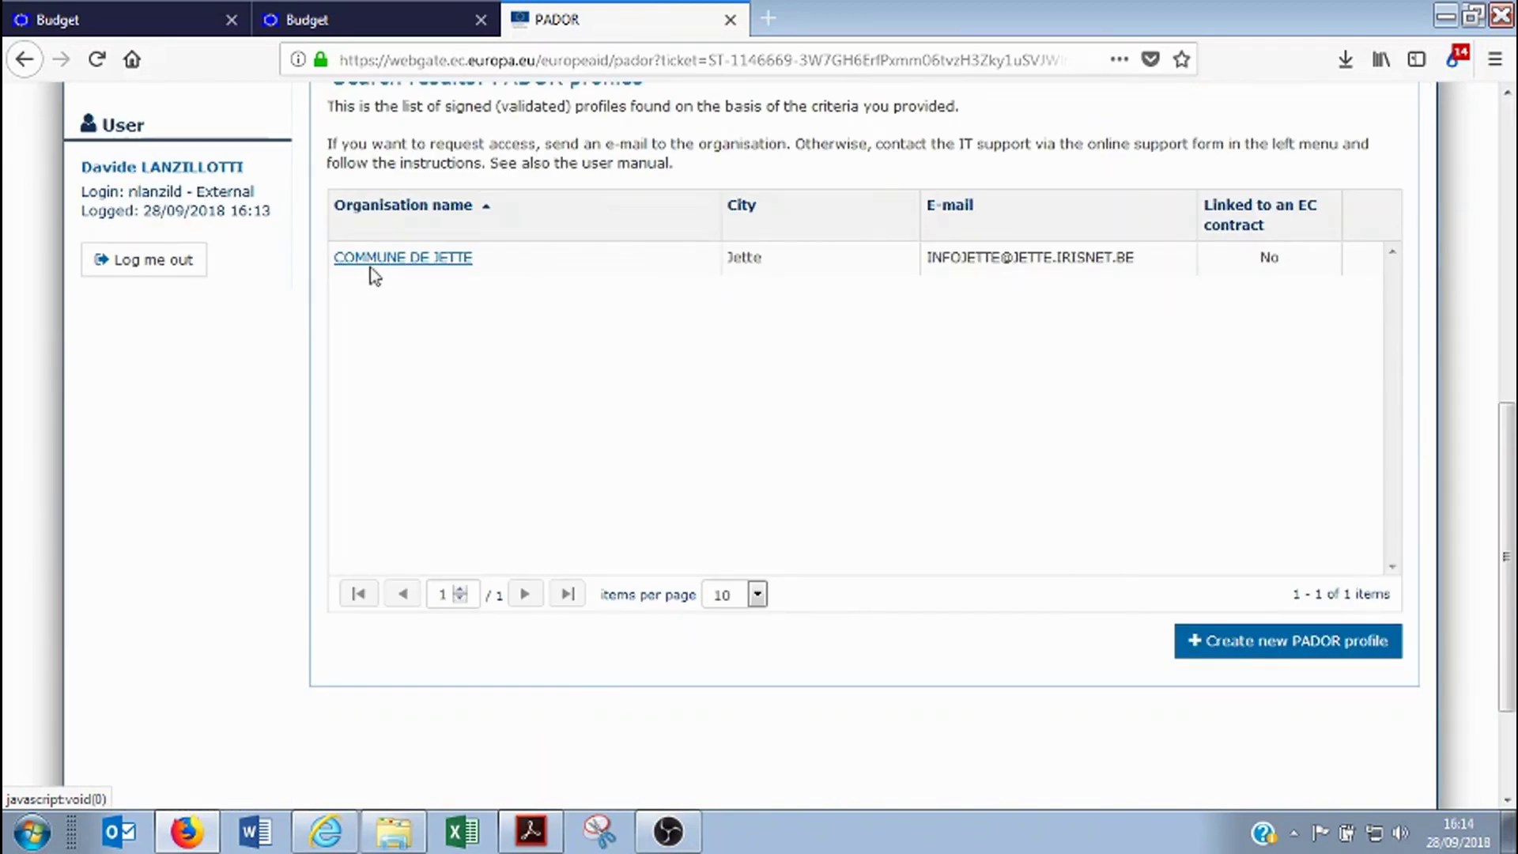
Review the single validated result, COMMUNE DE JETTE in Jette
scroll(614, 478, up, 8)
scroll(485, 439, down, 3)
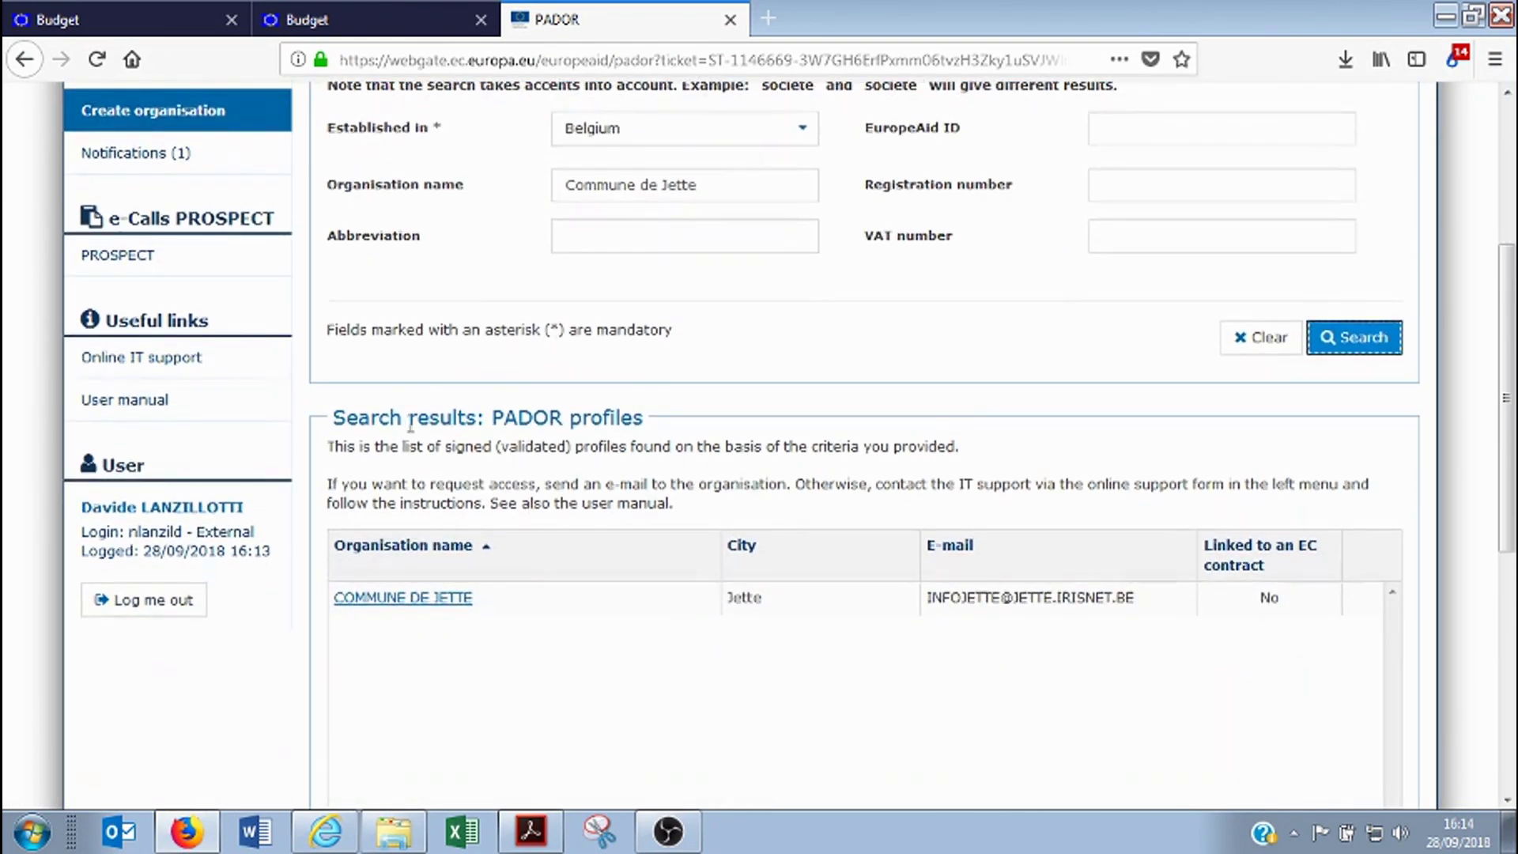
scroll(522, 613, down, 3)
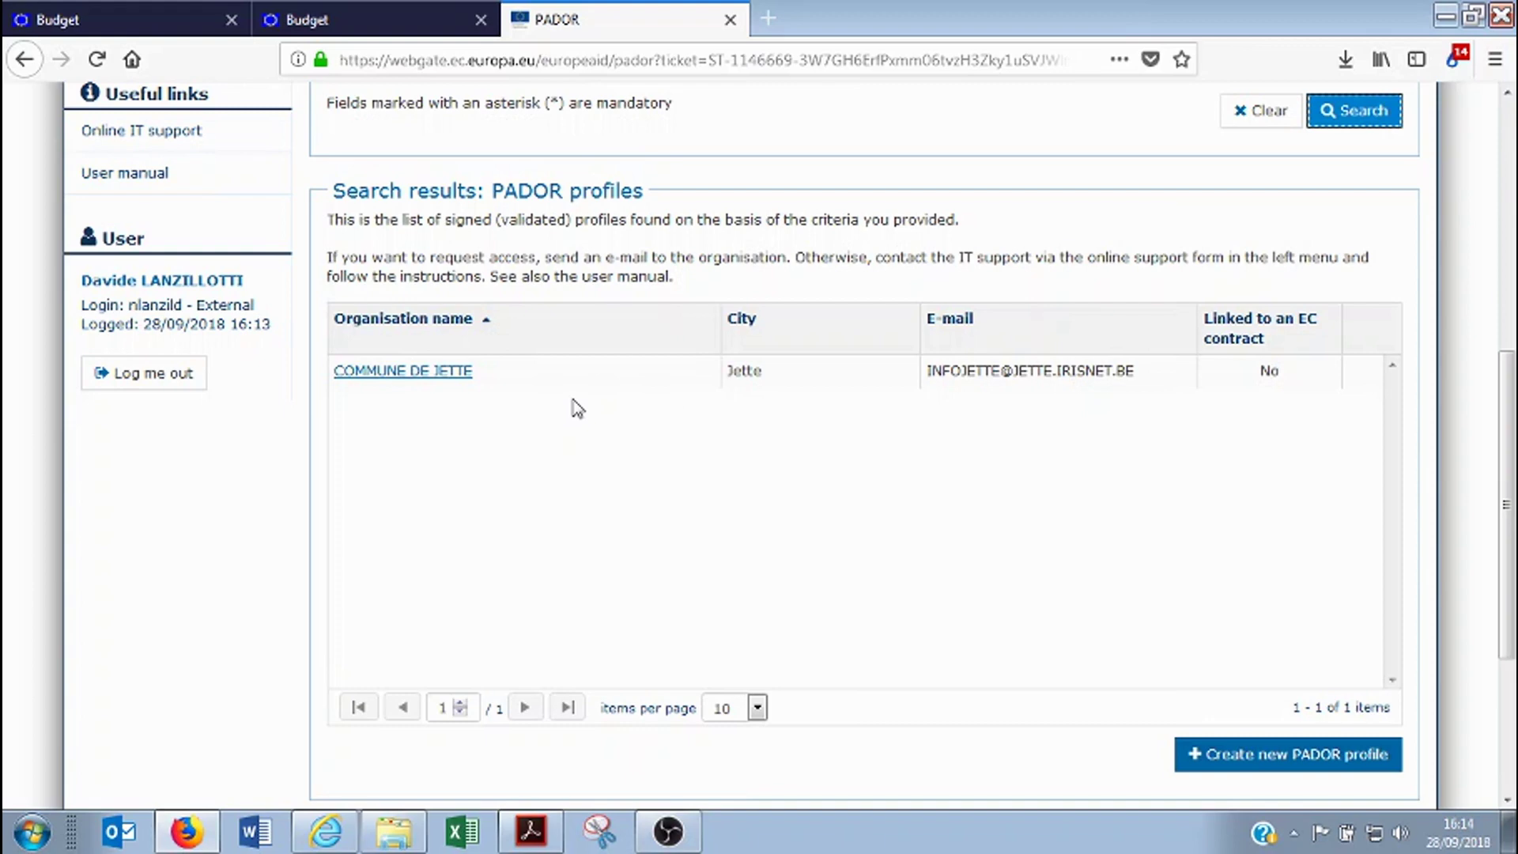
drag(930, 369, 1125, 378)
click(996, 459)
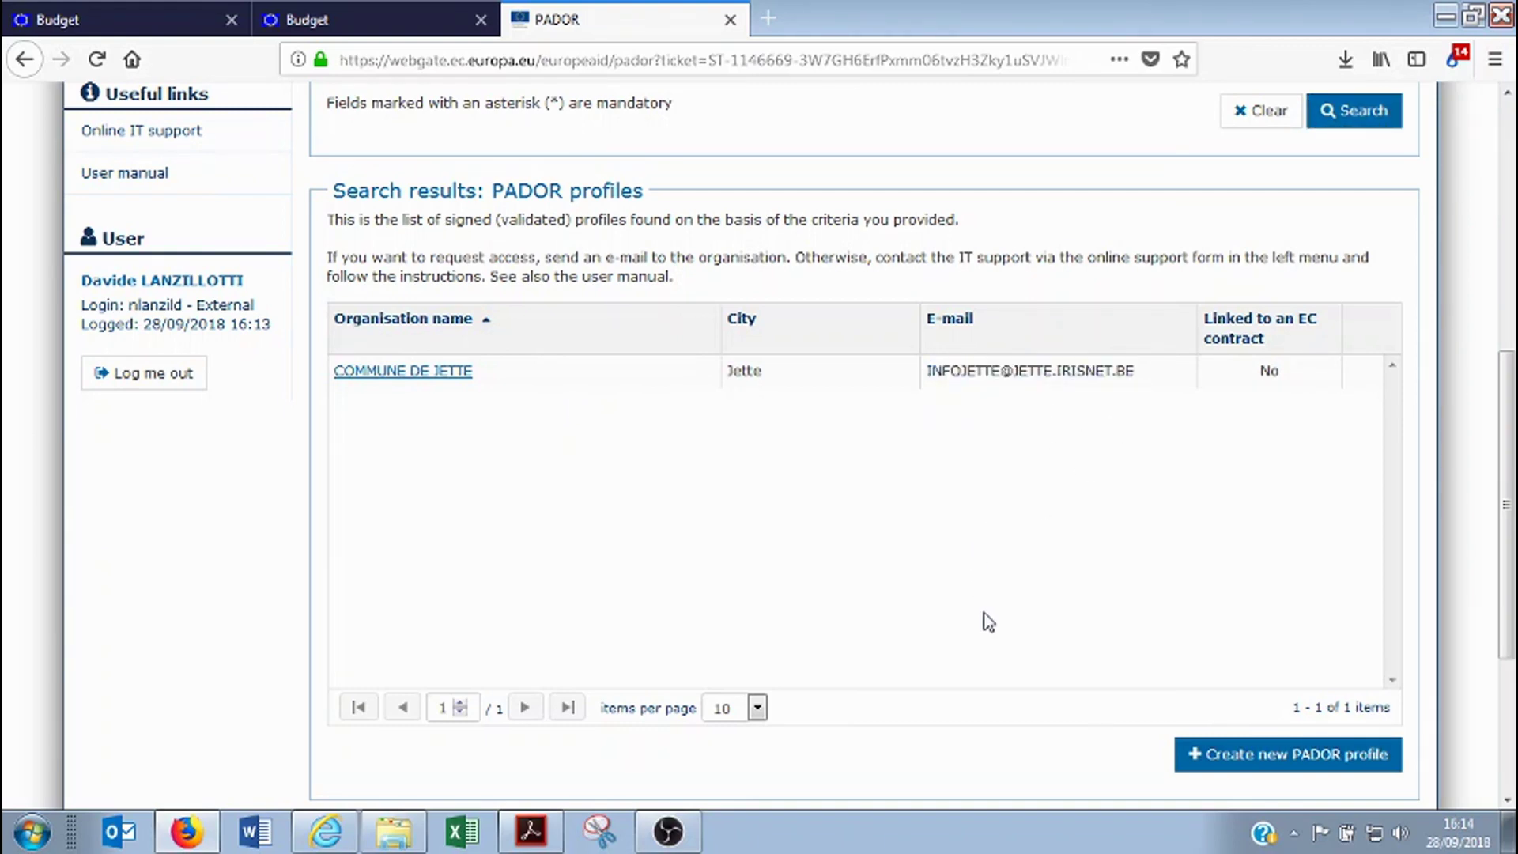
scroll(984, 621, up, 3)
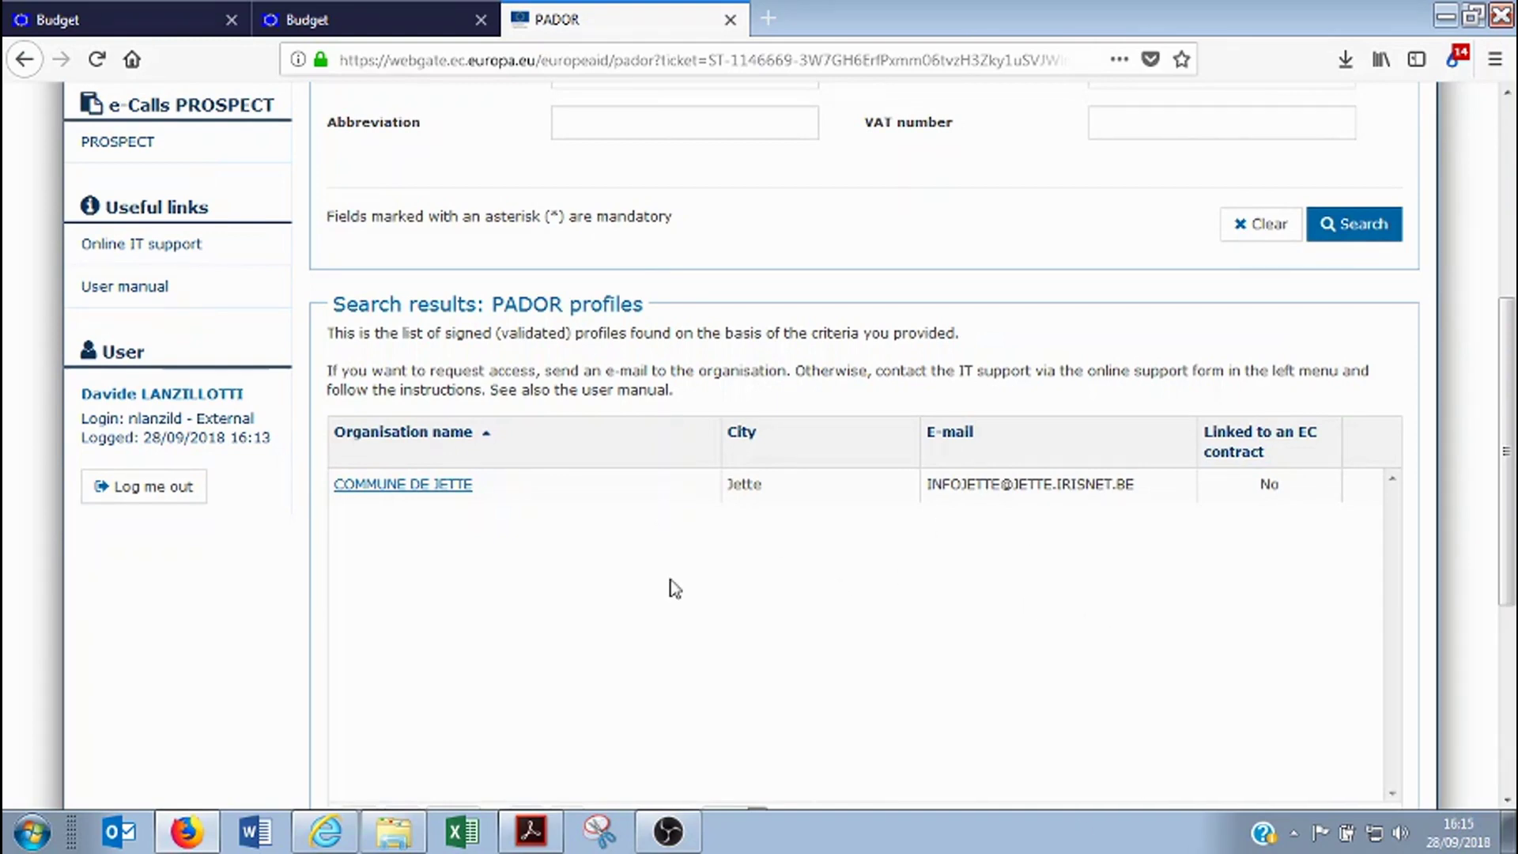
scroll(675, 586, up, 11)
Search Belgian profiles named 'Bruxelles sur mer' and confirm it returns no results
click(735, 500)
key(ctrl+a)
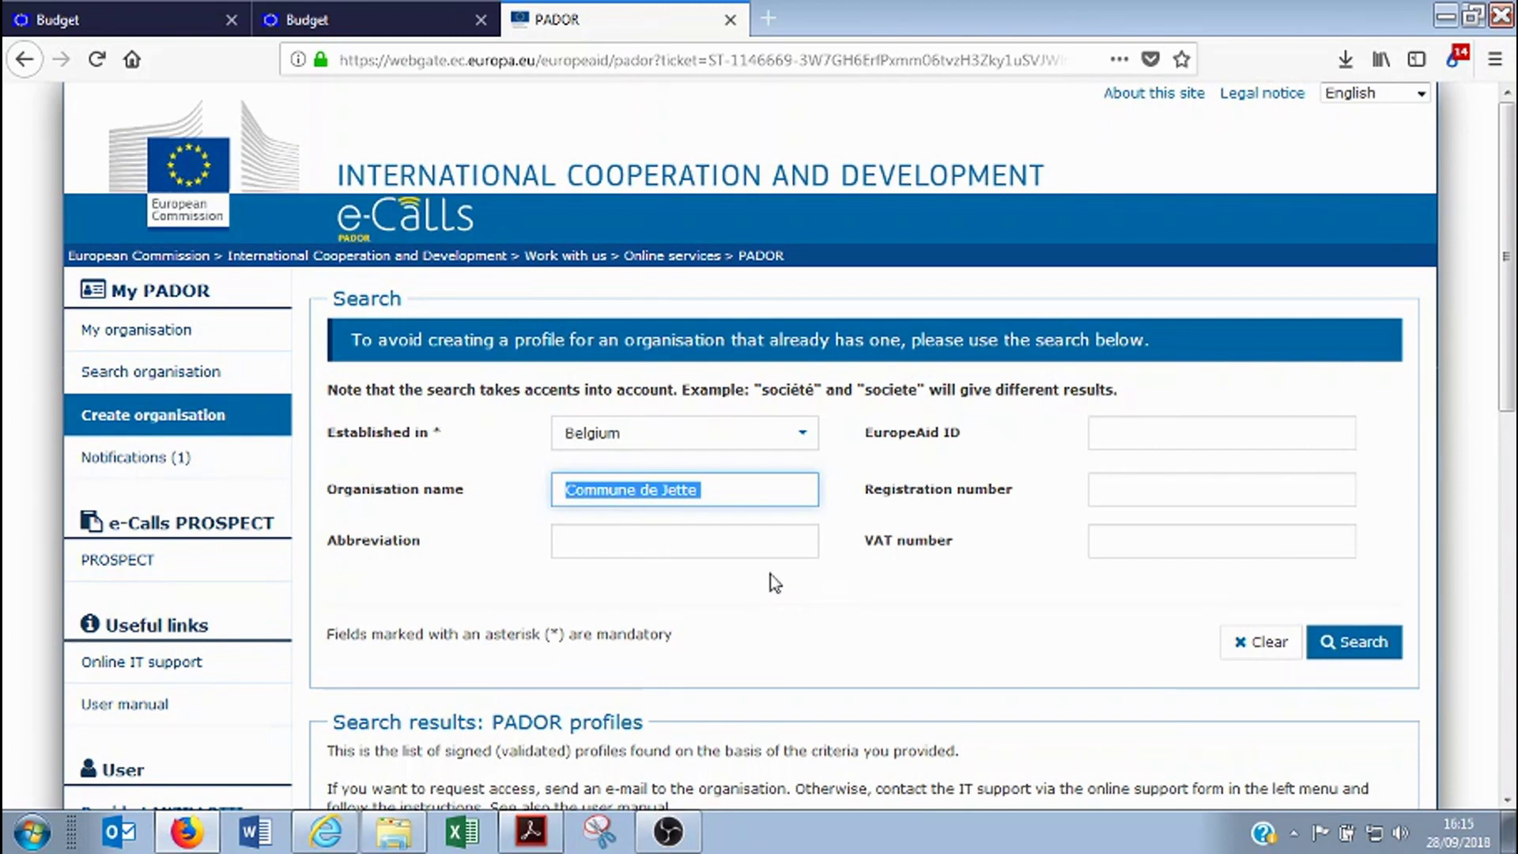
text(Bruxelles sur mer)
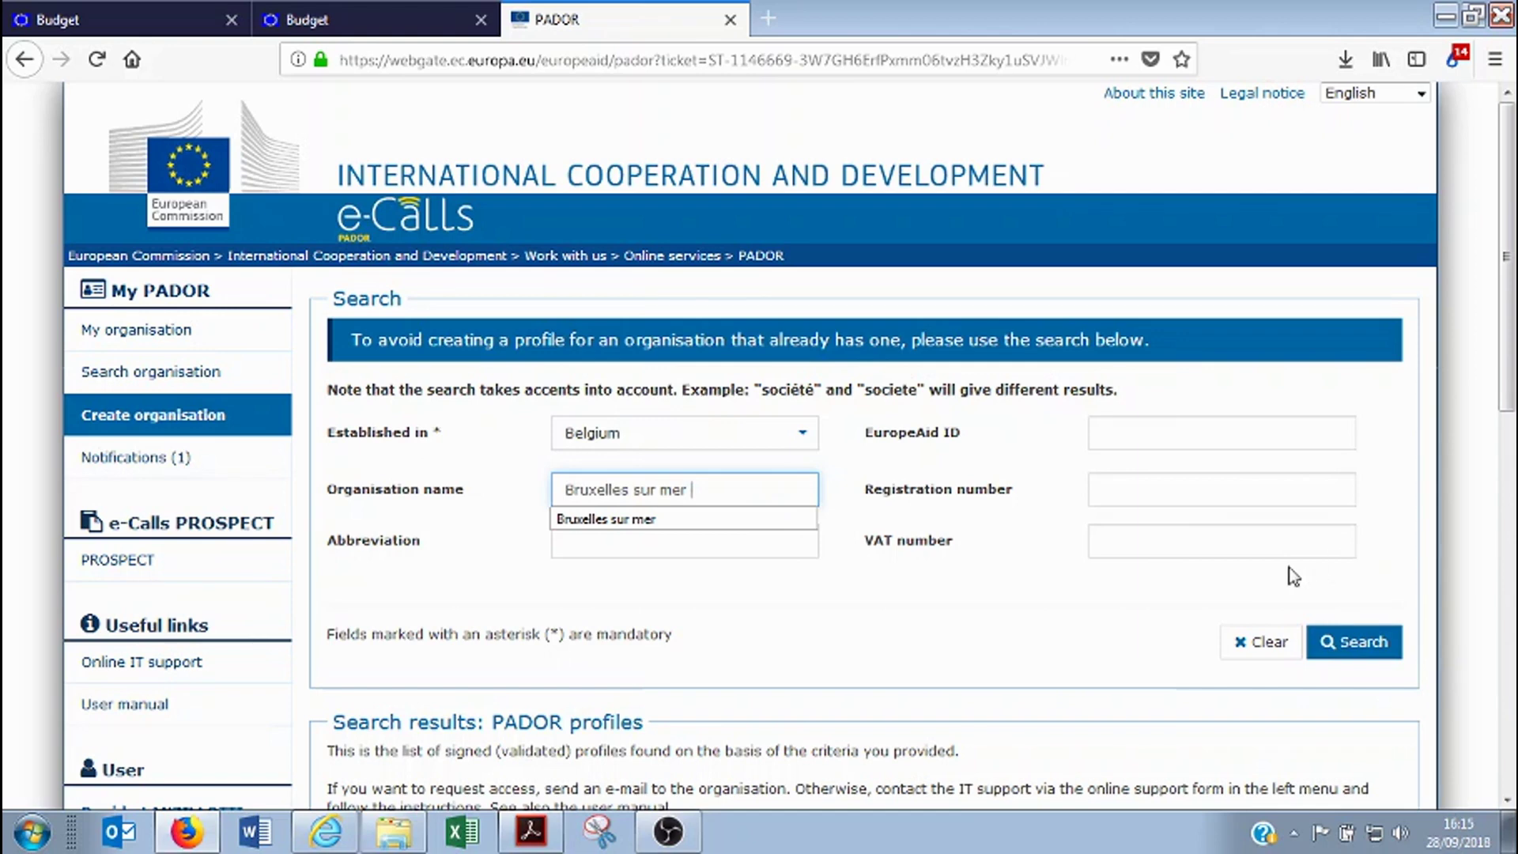
click(1353, 641)
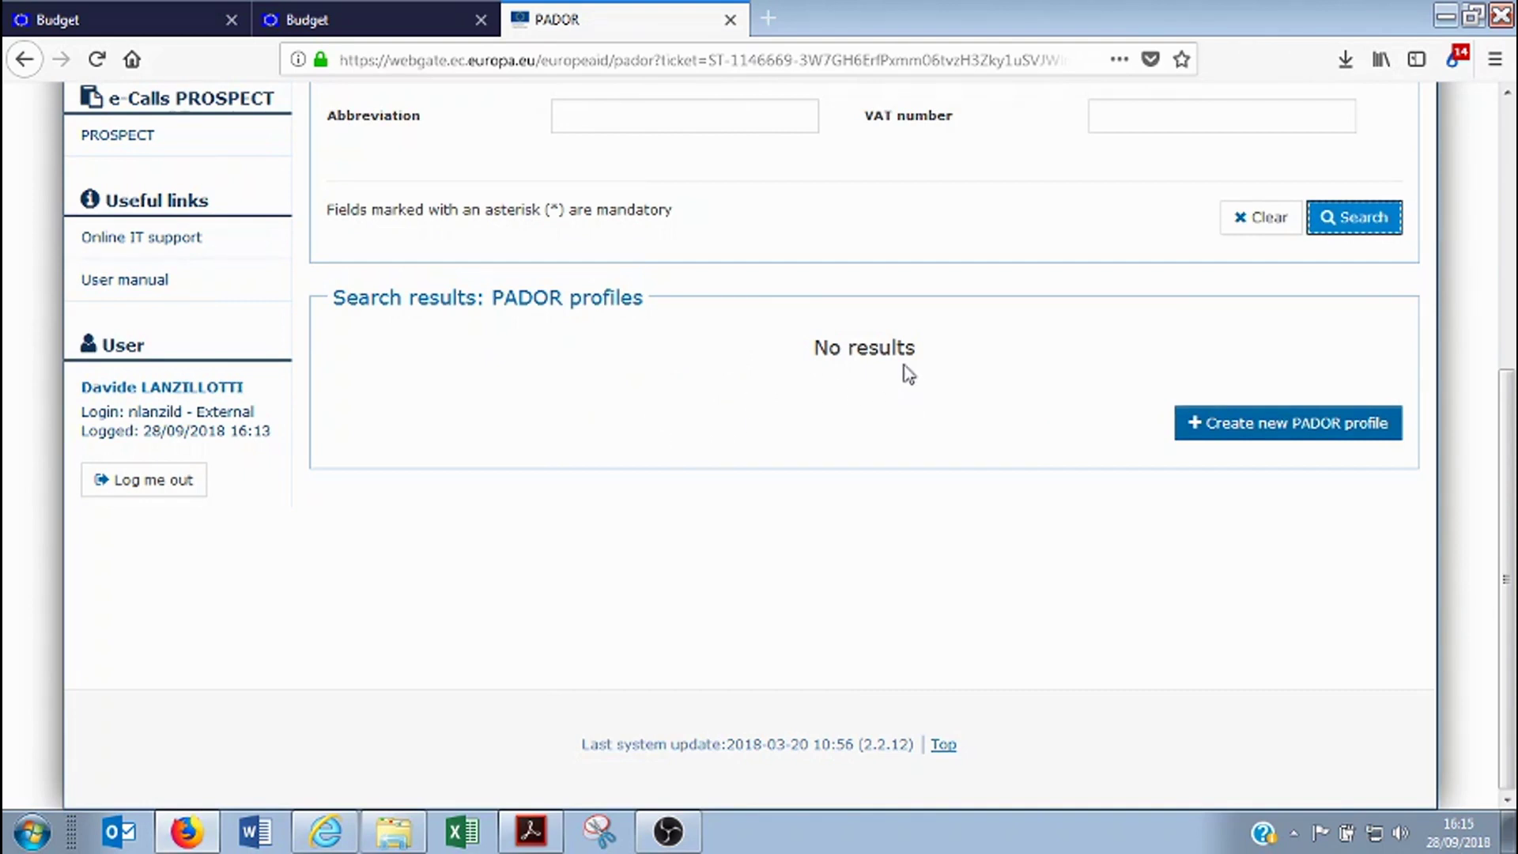
scroll(955, 360, up, 3)
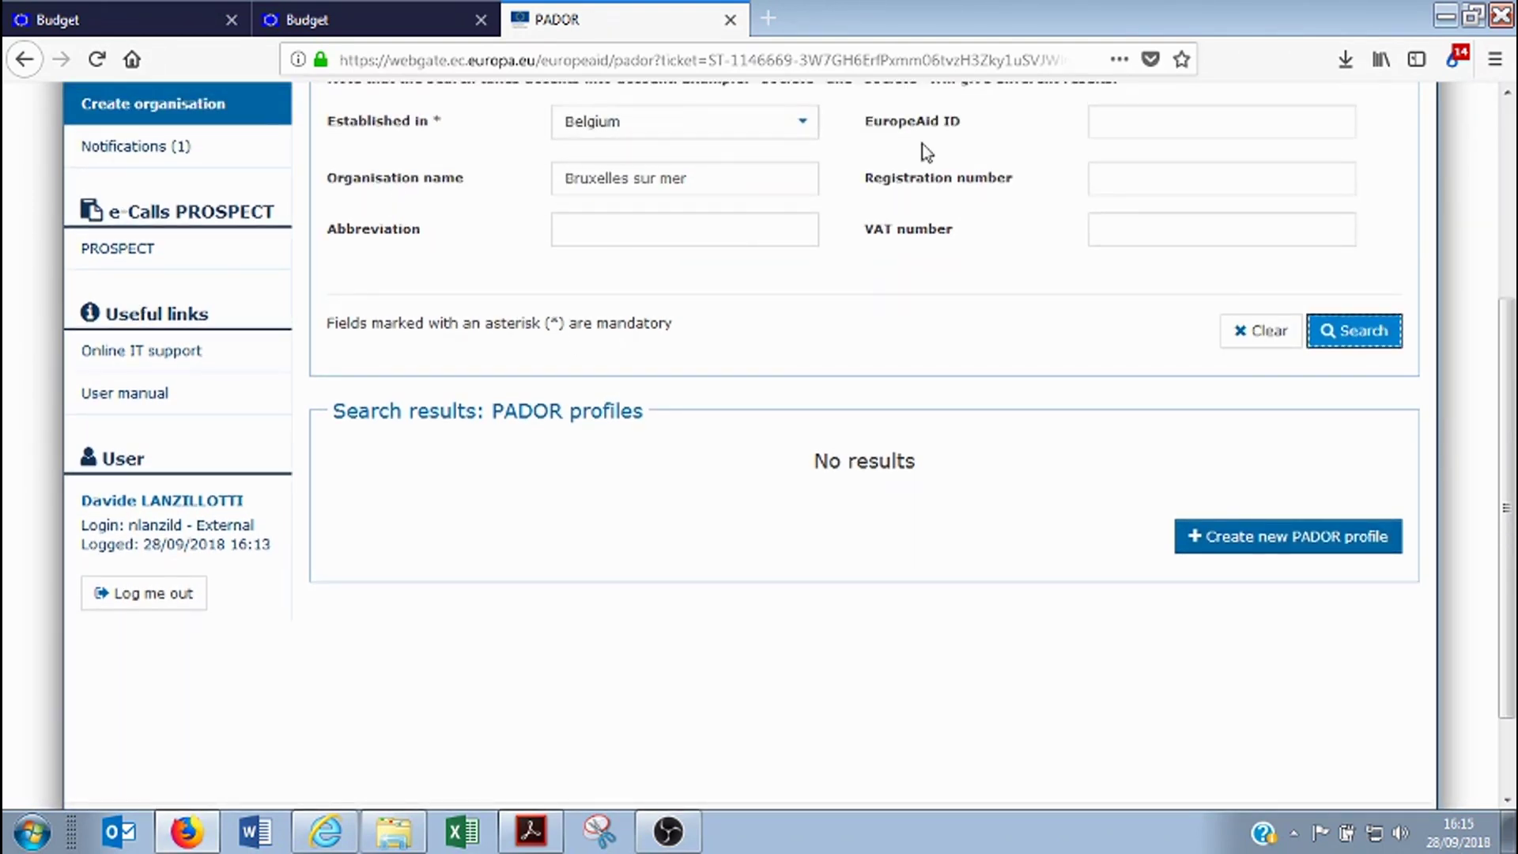
scroll(775, 538, down, 2)
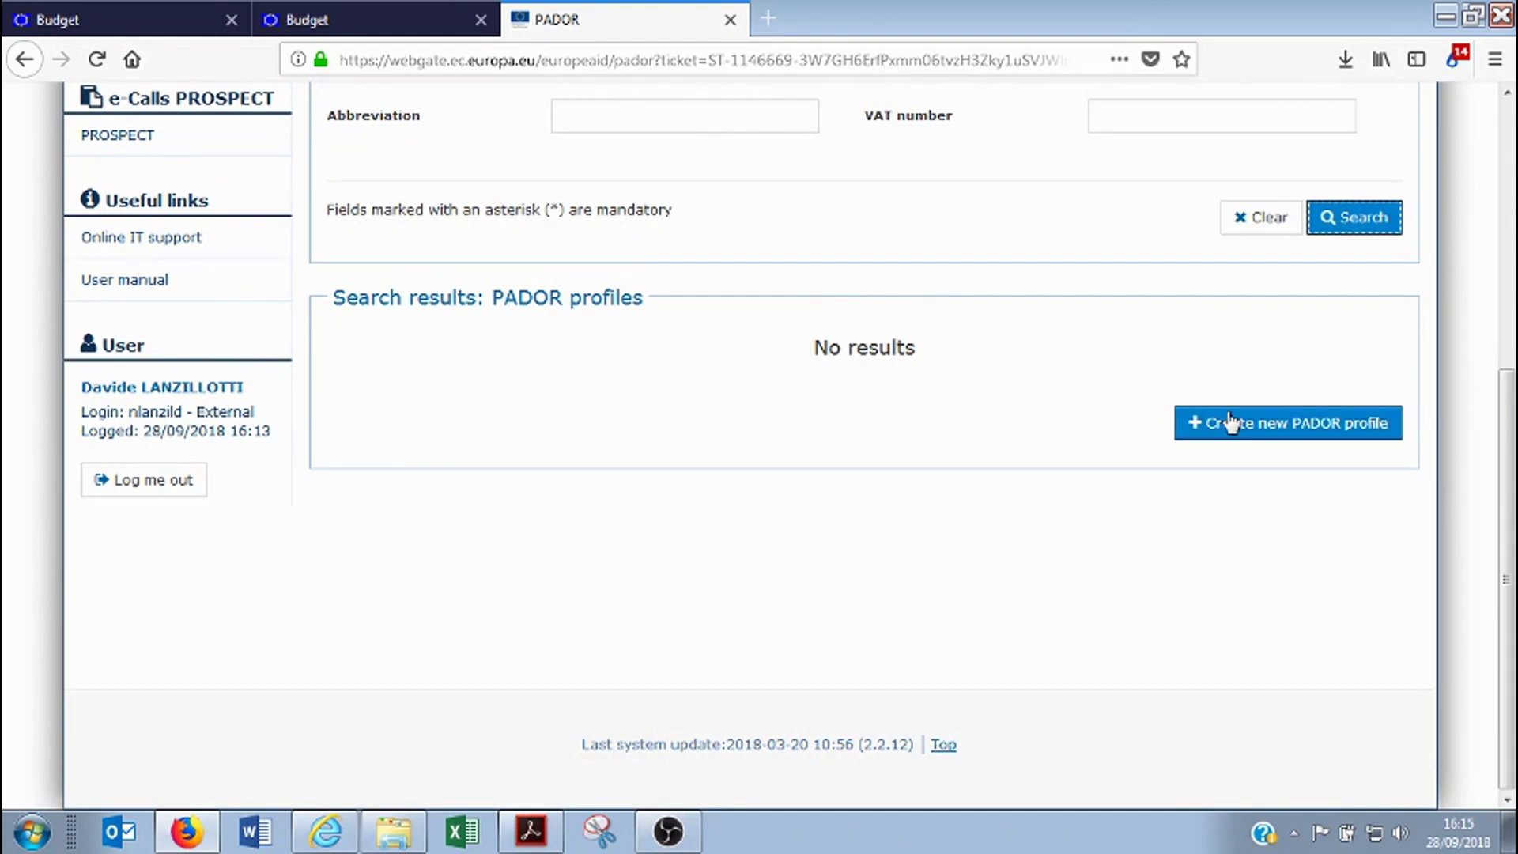
Create the Bruxelles sur mer profile, acknowledging that duplicate profiles may be removed
click(1274, 435)
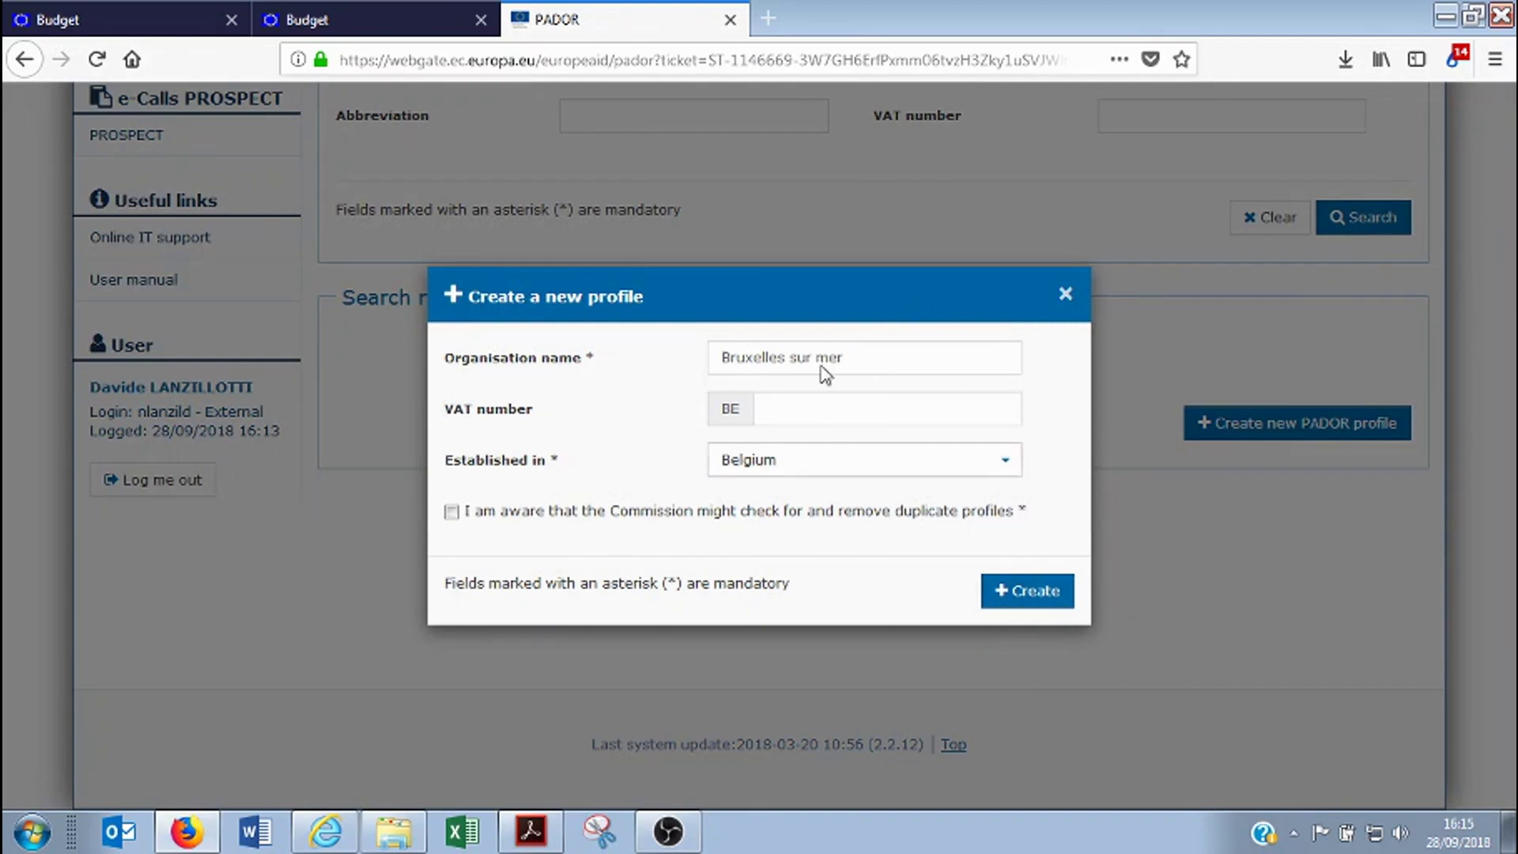
click(866, 407)
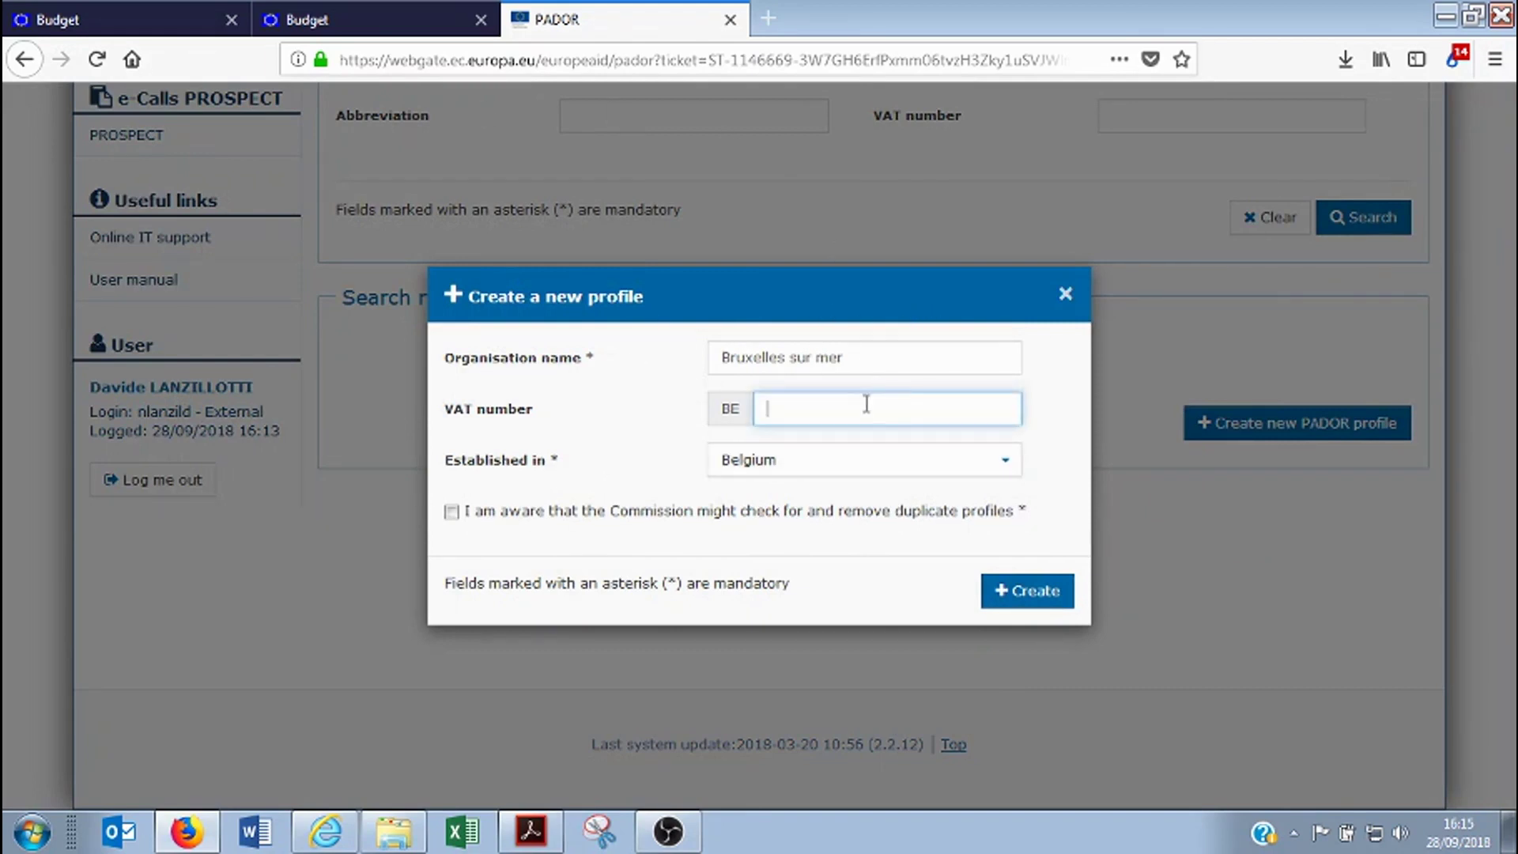
click(452, 512)
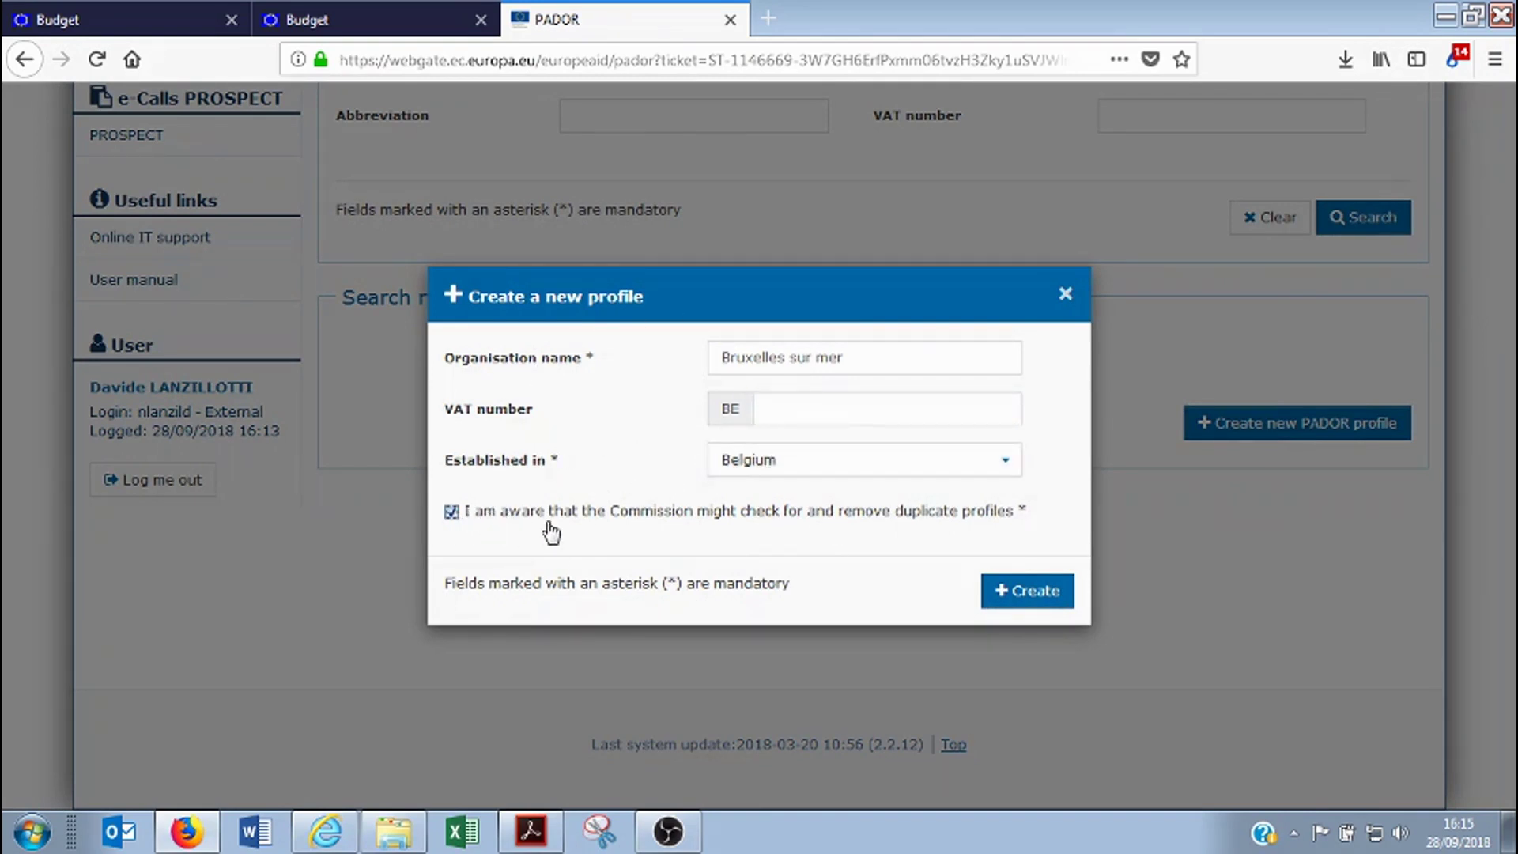
click(1009, 599)
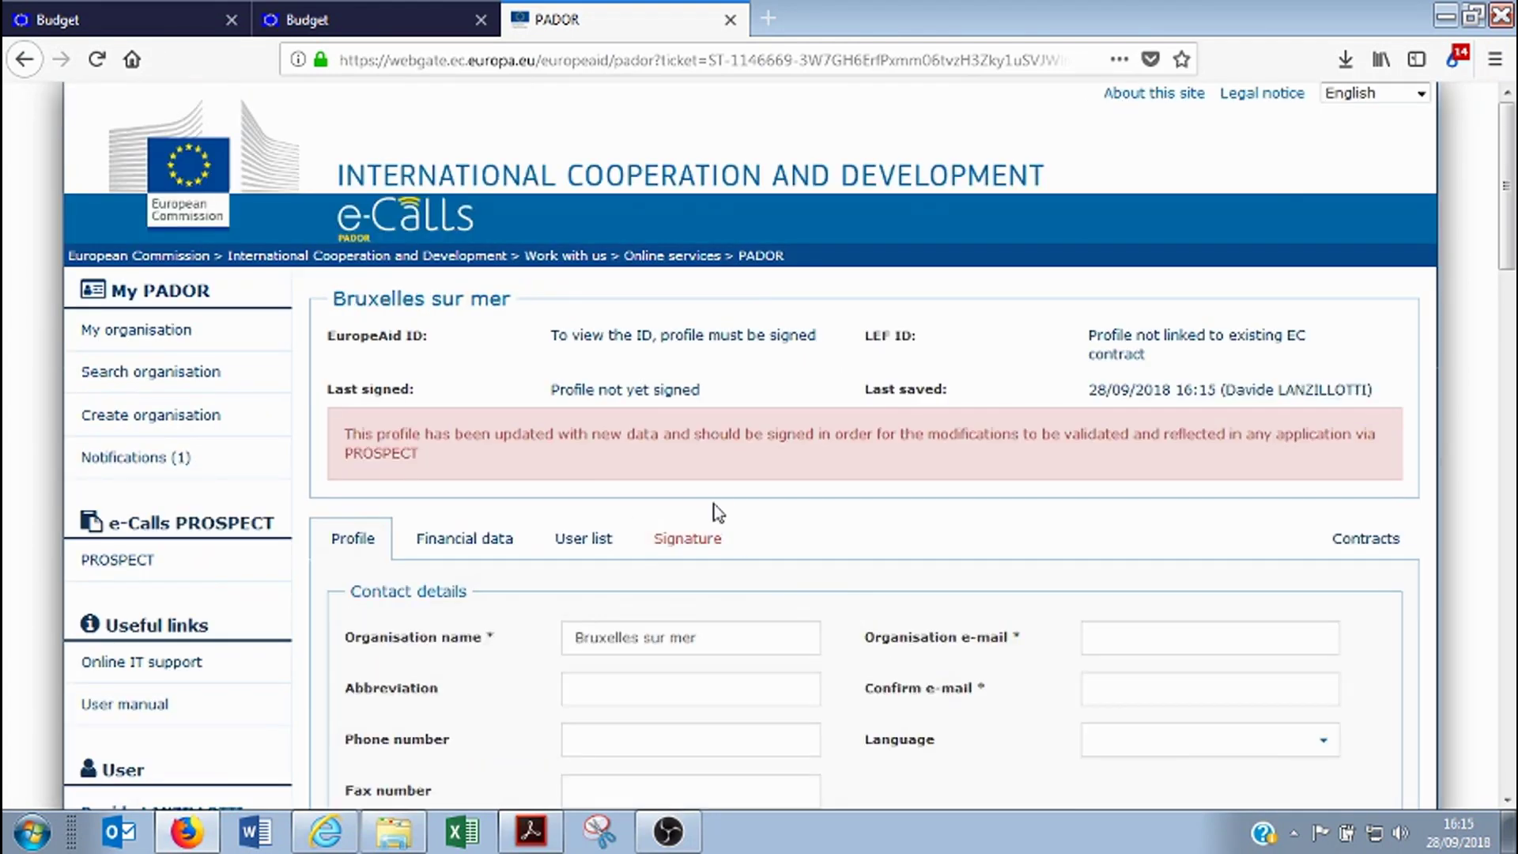
Enter the organisation e-mail and its confirmation, fixing the typo so both match
scroll(800, 569, down, 3)
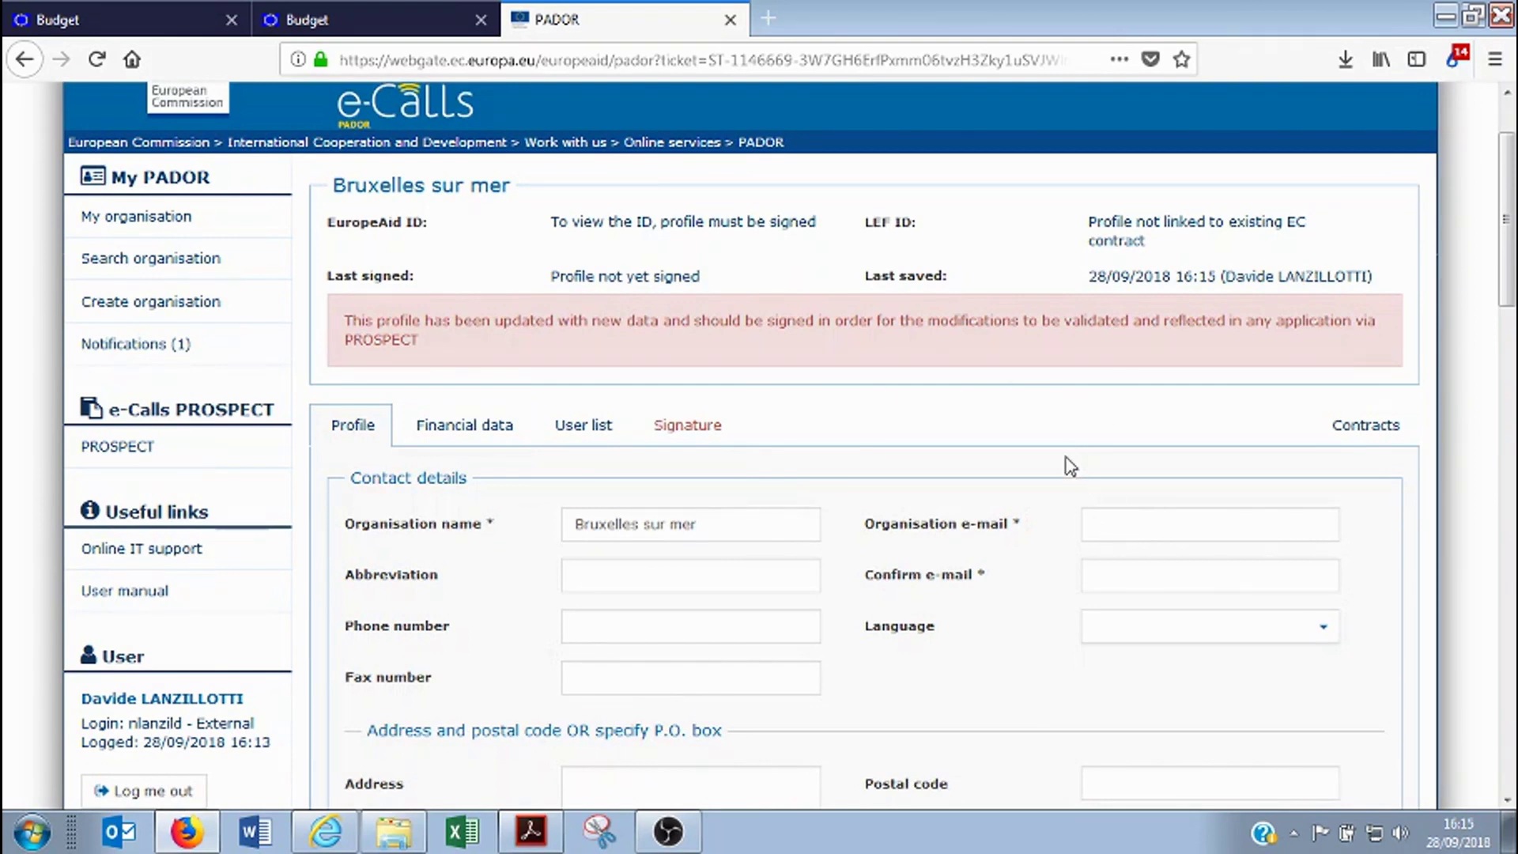
scroll(1071, 466, down, 3)
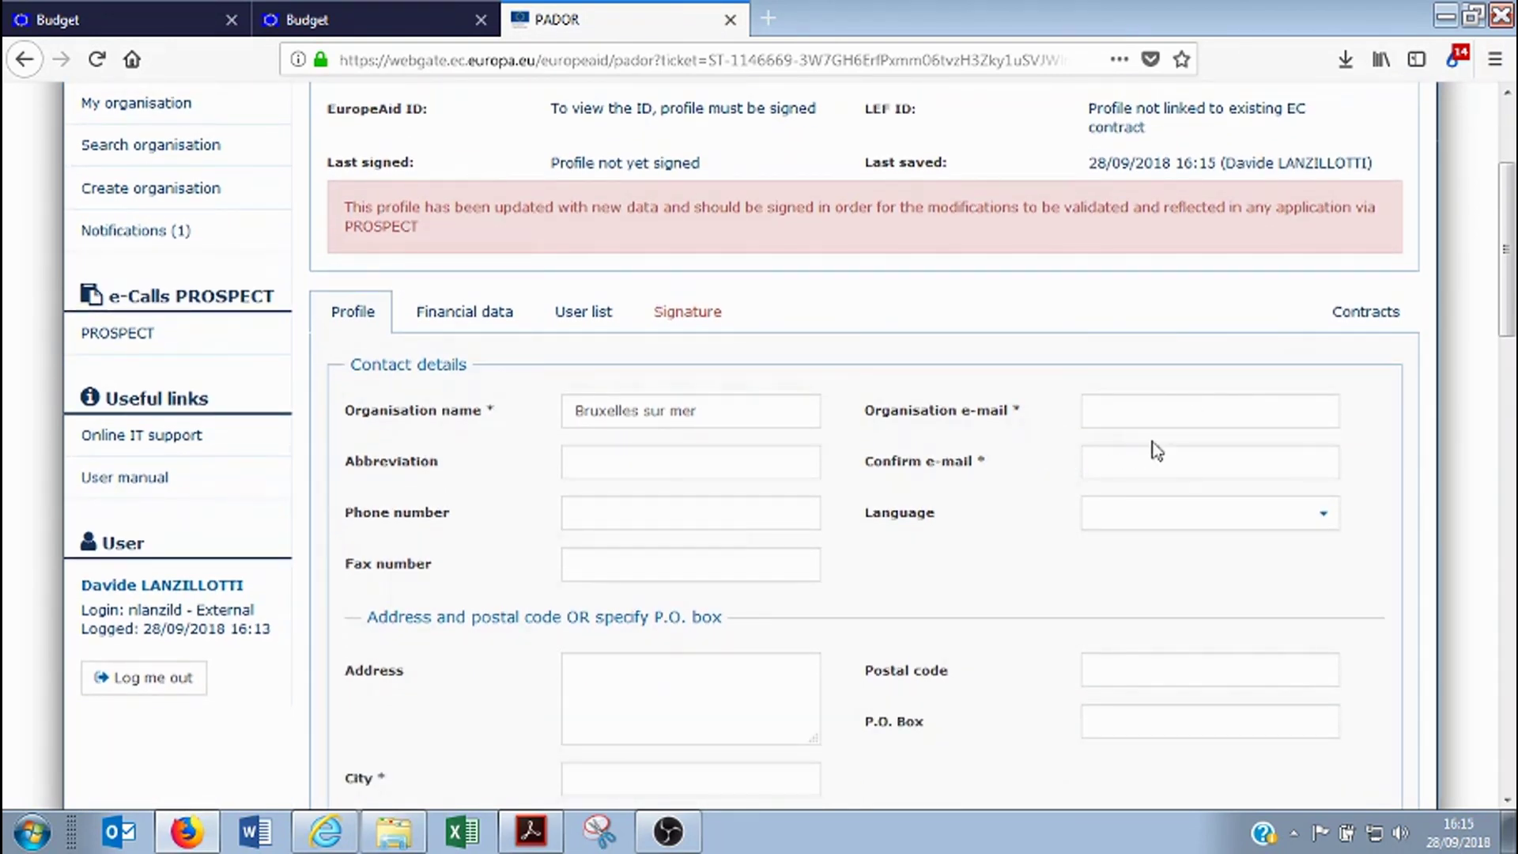
click(1129, 414)
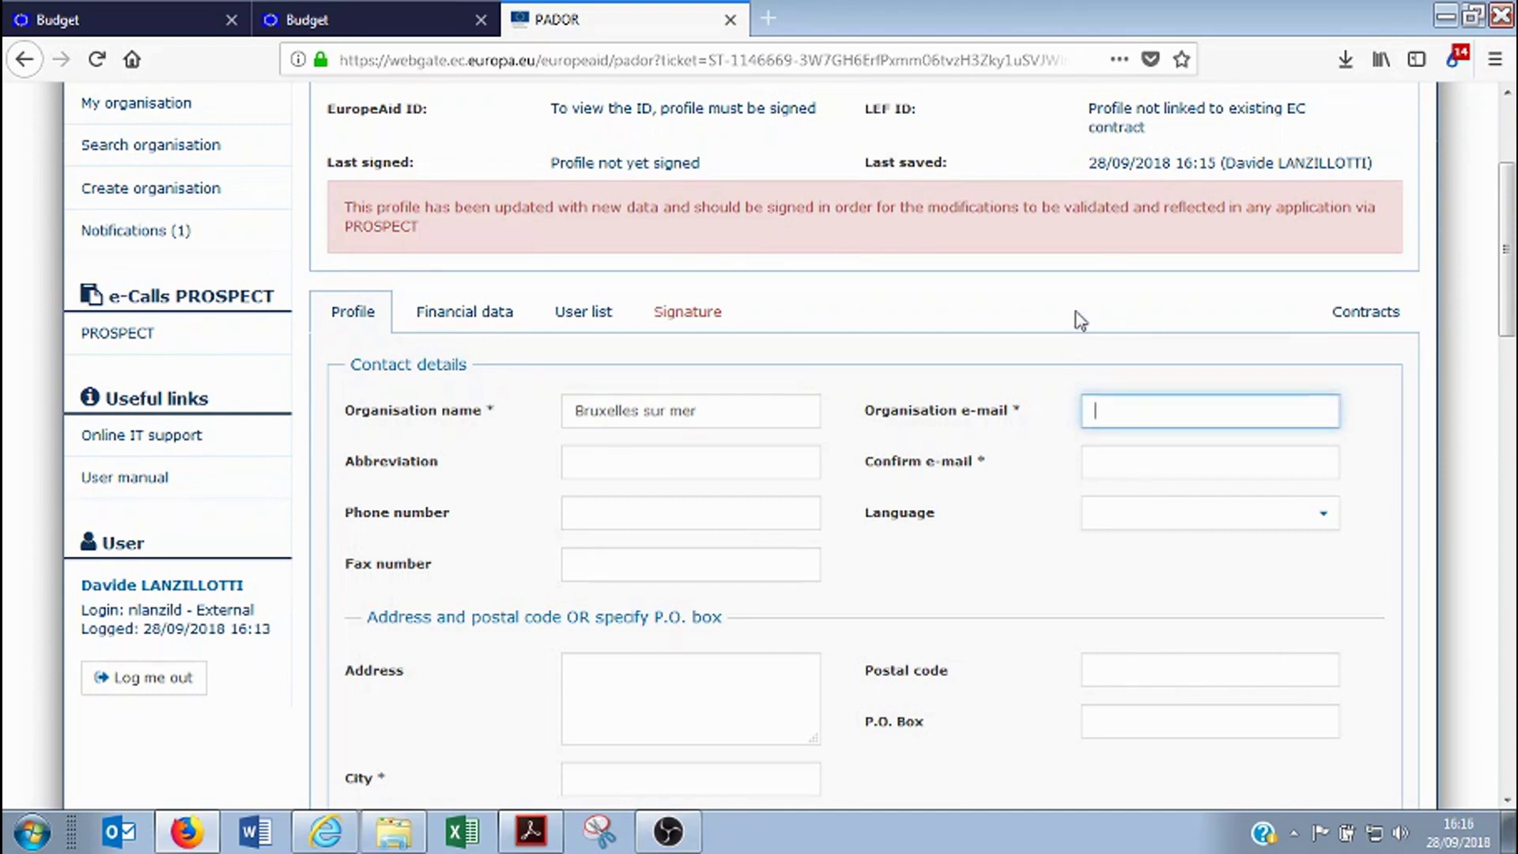
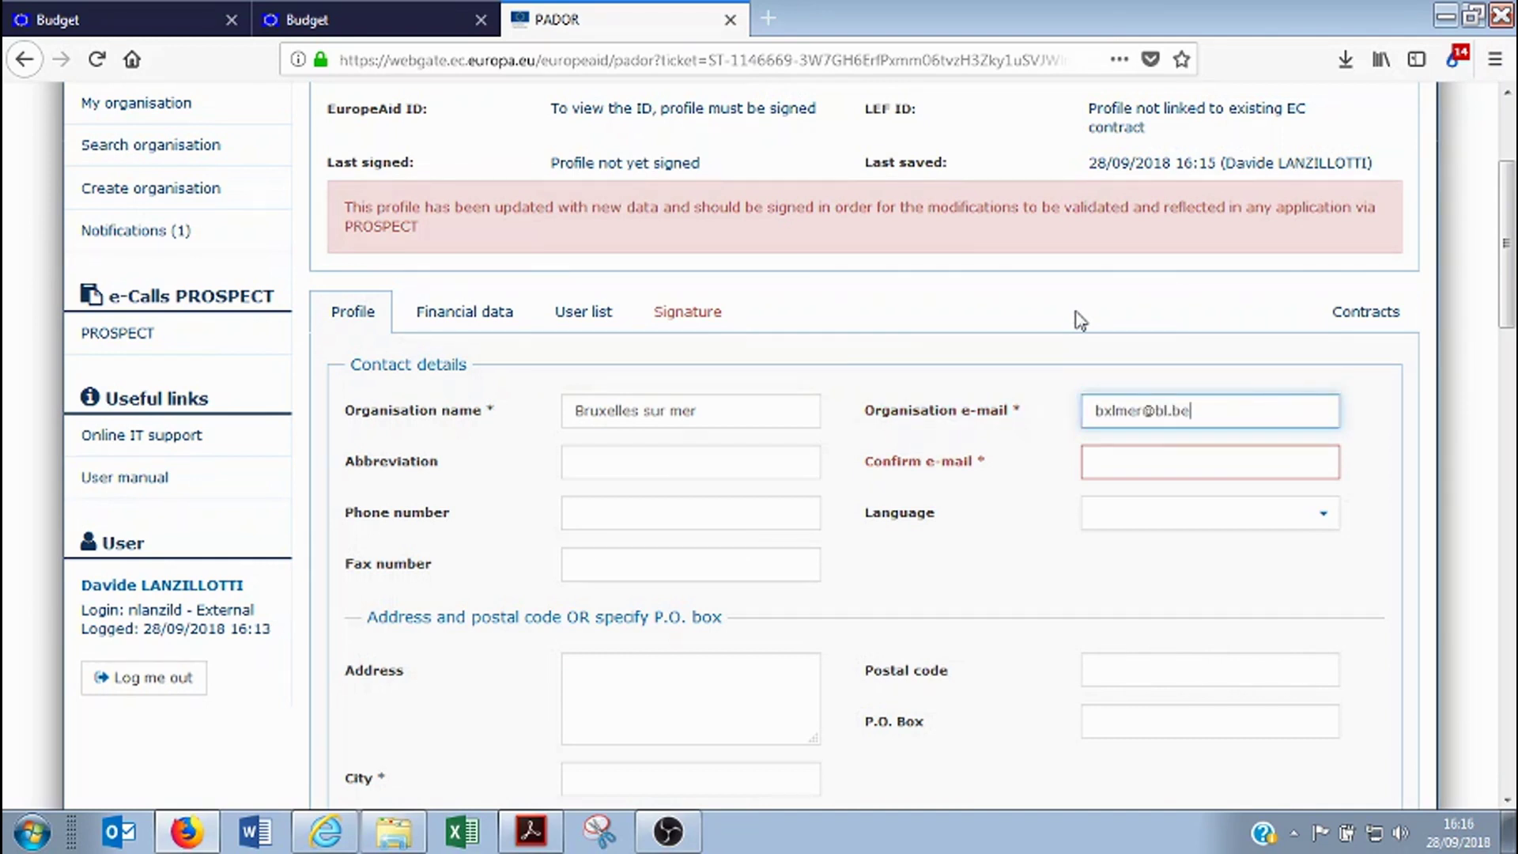
click(1241, 476)
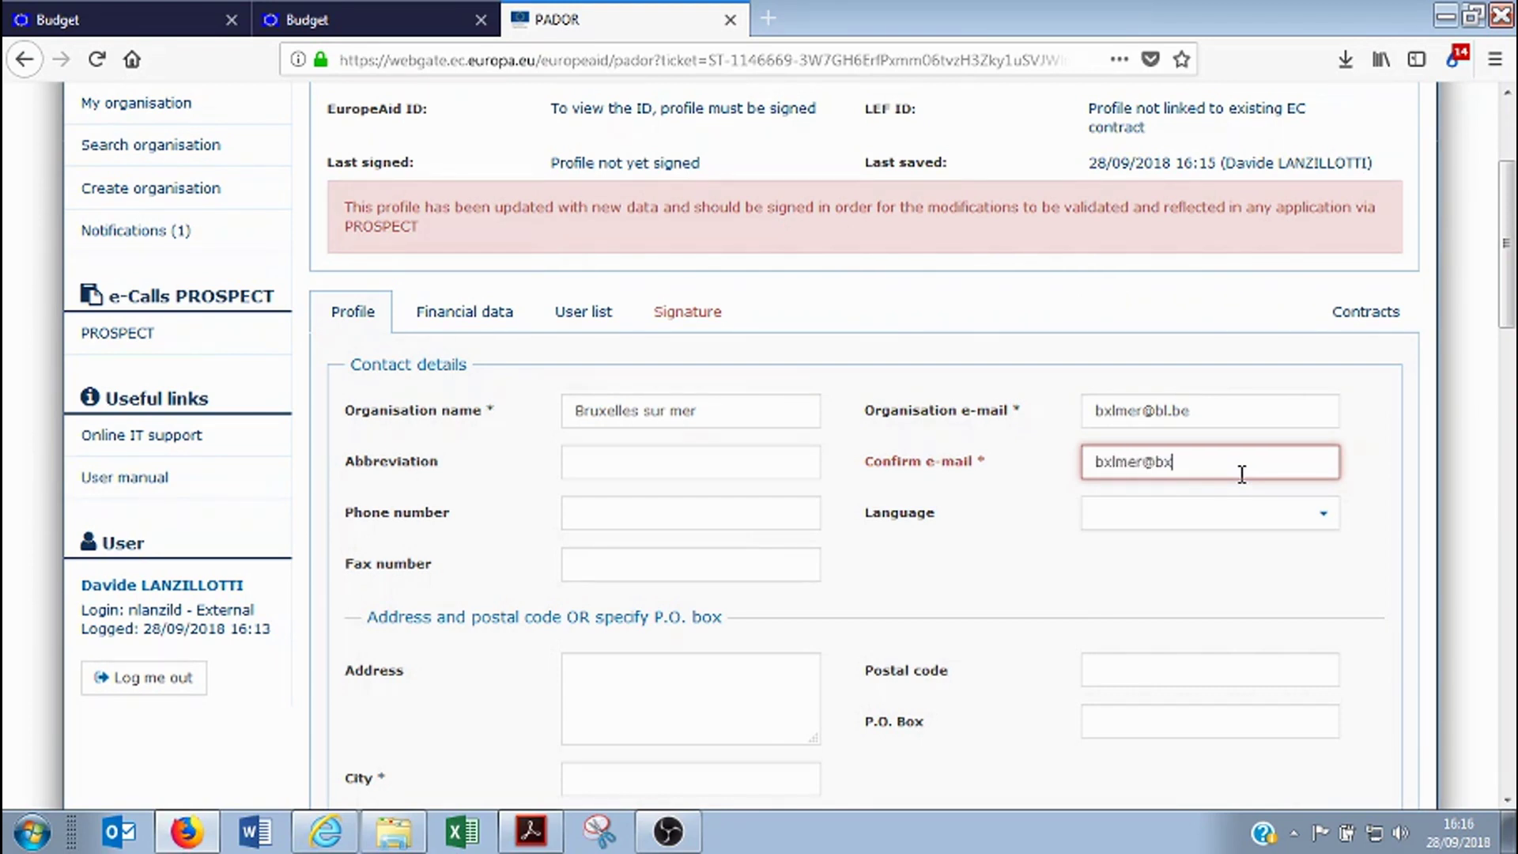
click(1146, 520)
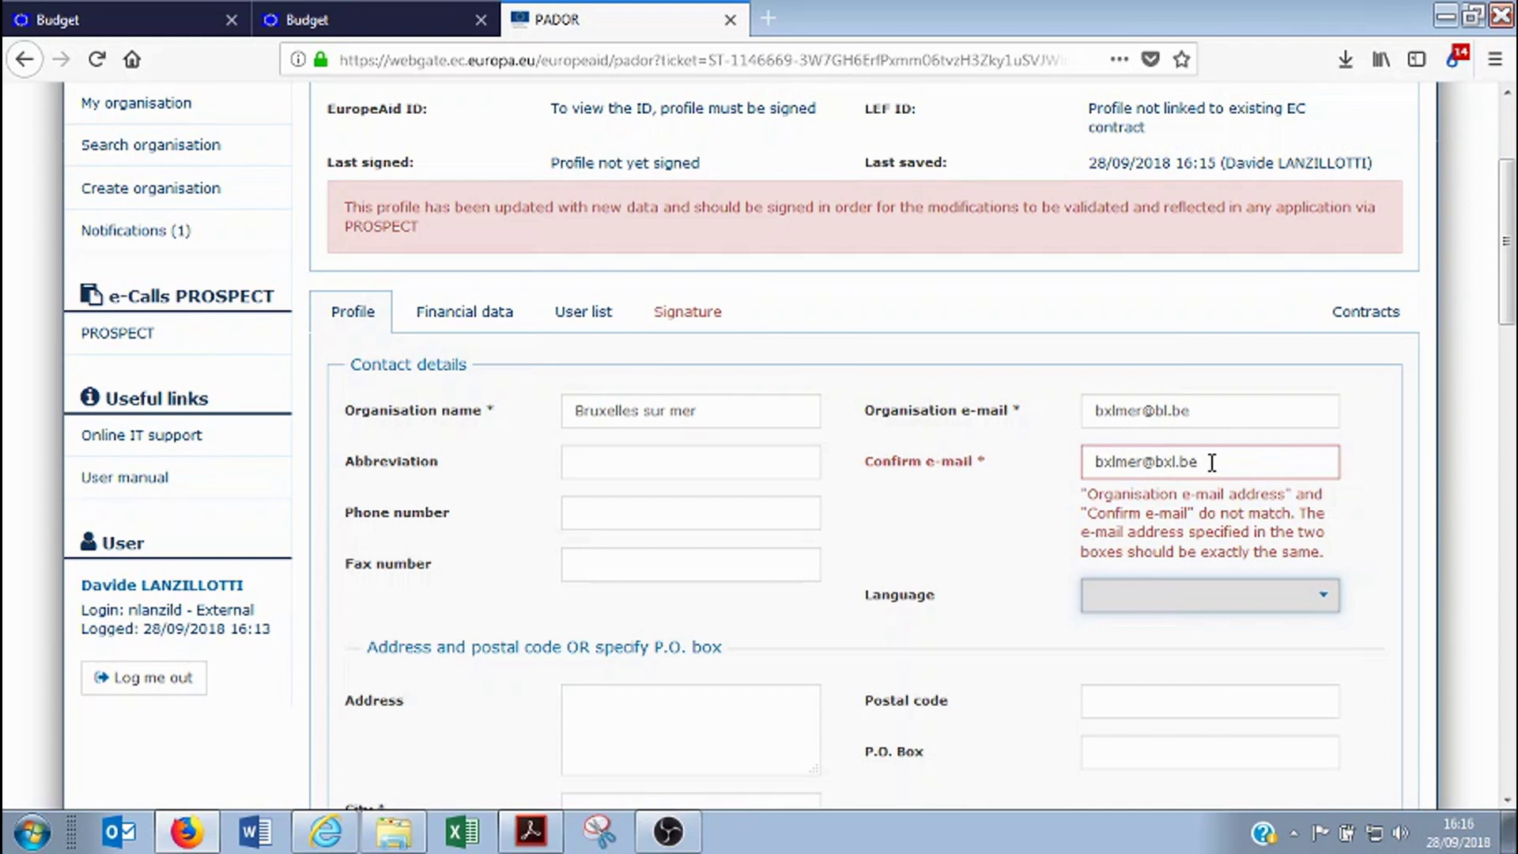
click(1165, 411)
text(x)
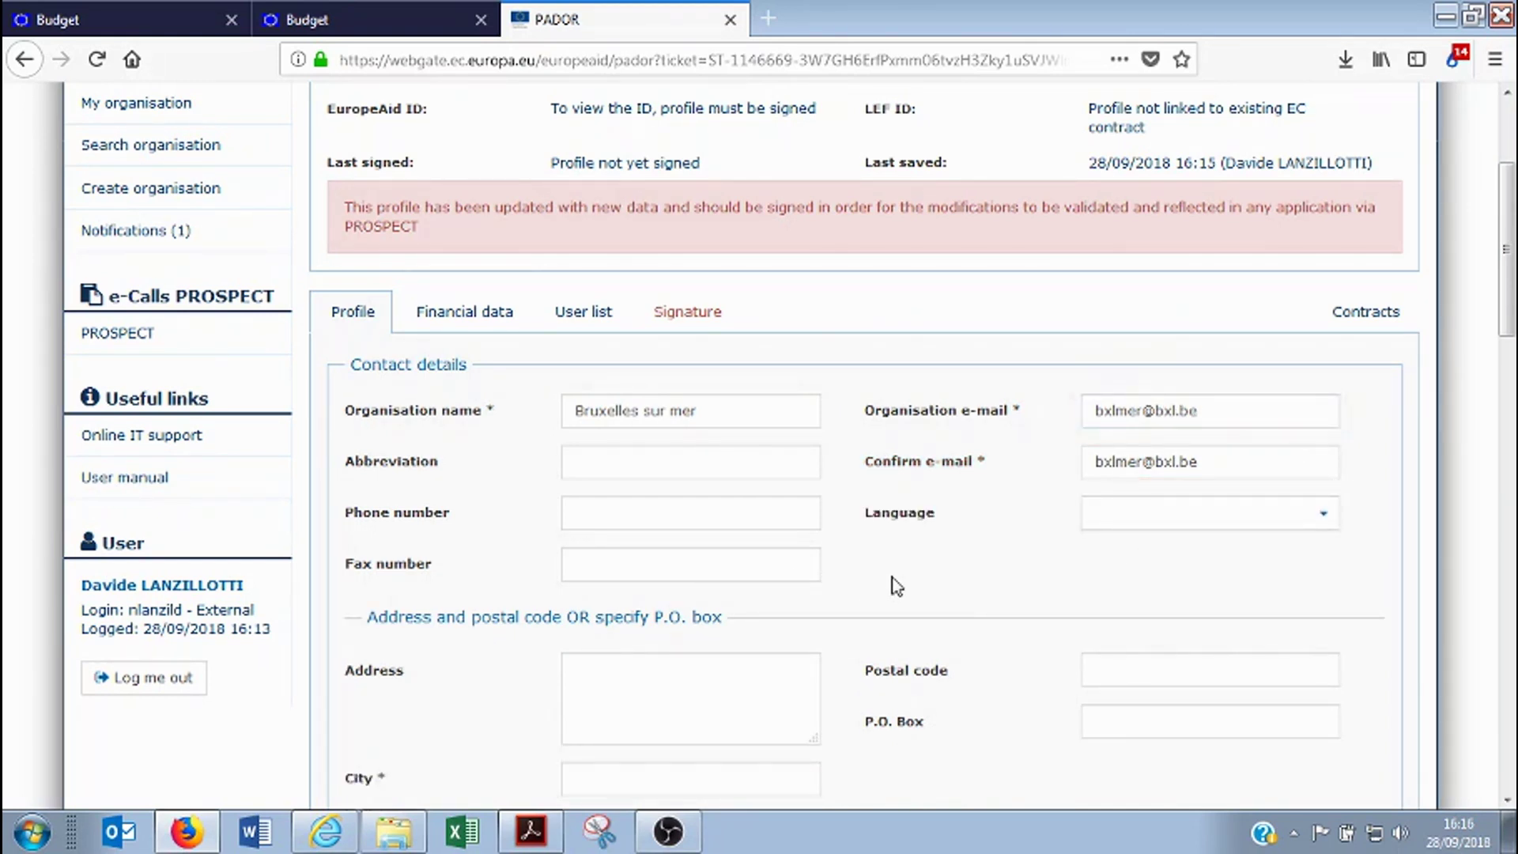
Set the city to Bruxelles-sur-mer and the P.O. Box to 1000
scroll(623, 558, down, 3)
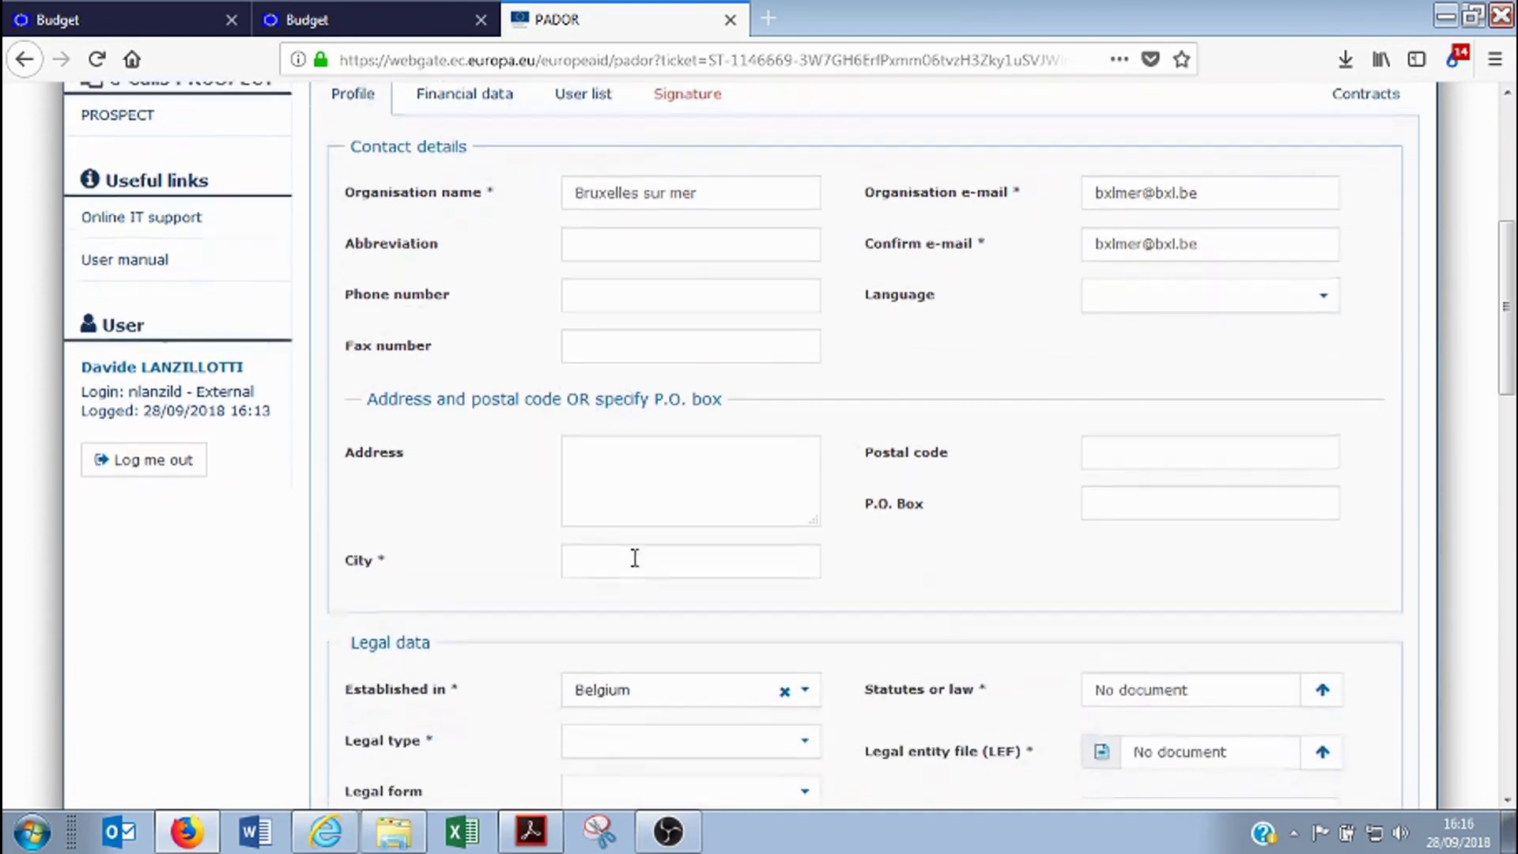
click(695, 553)
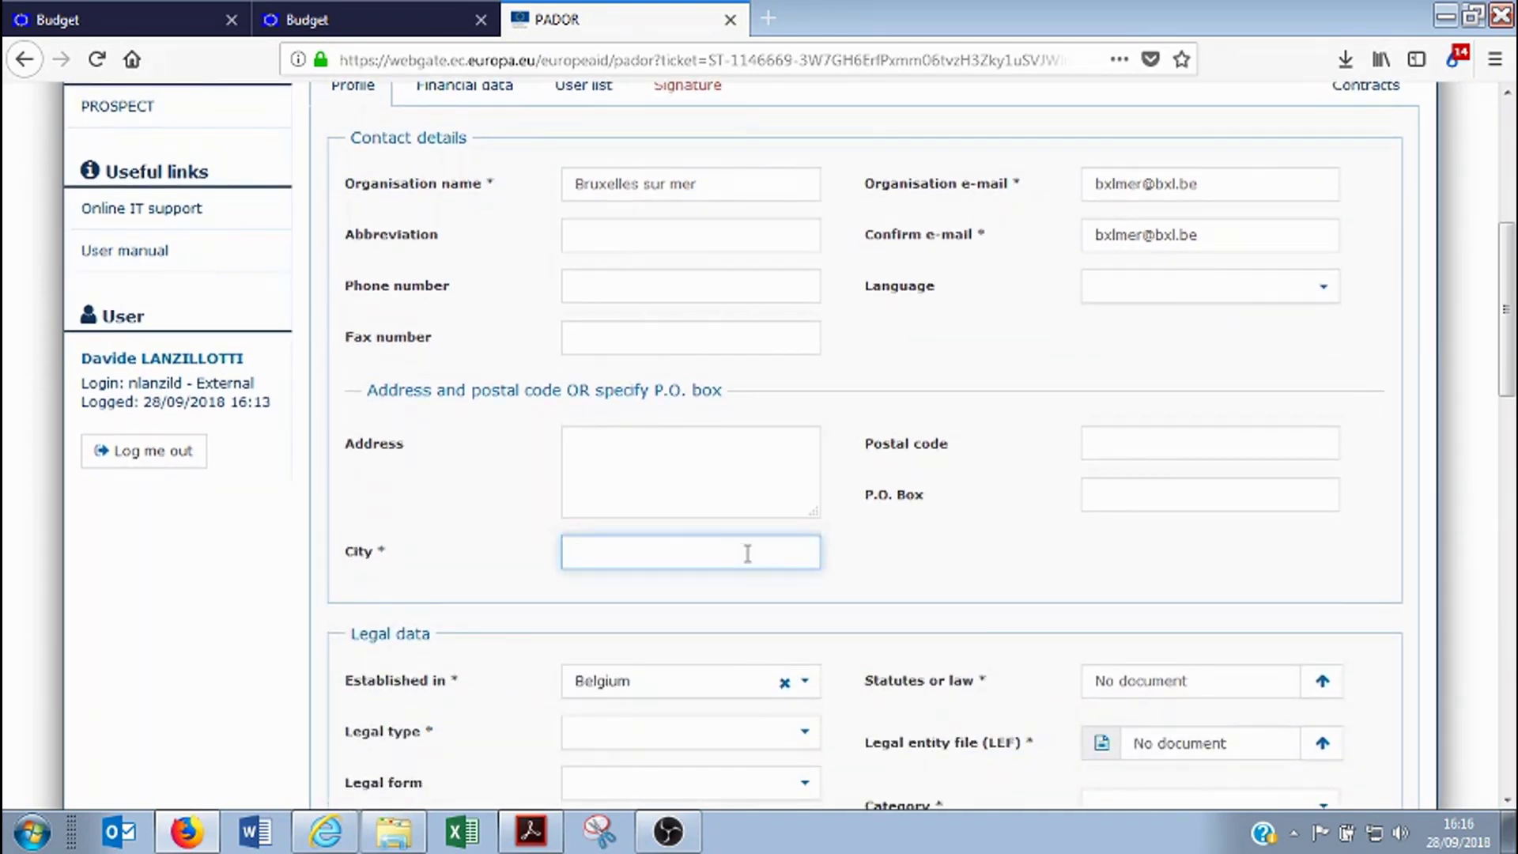
text(B)
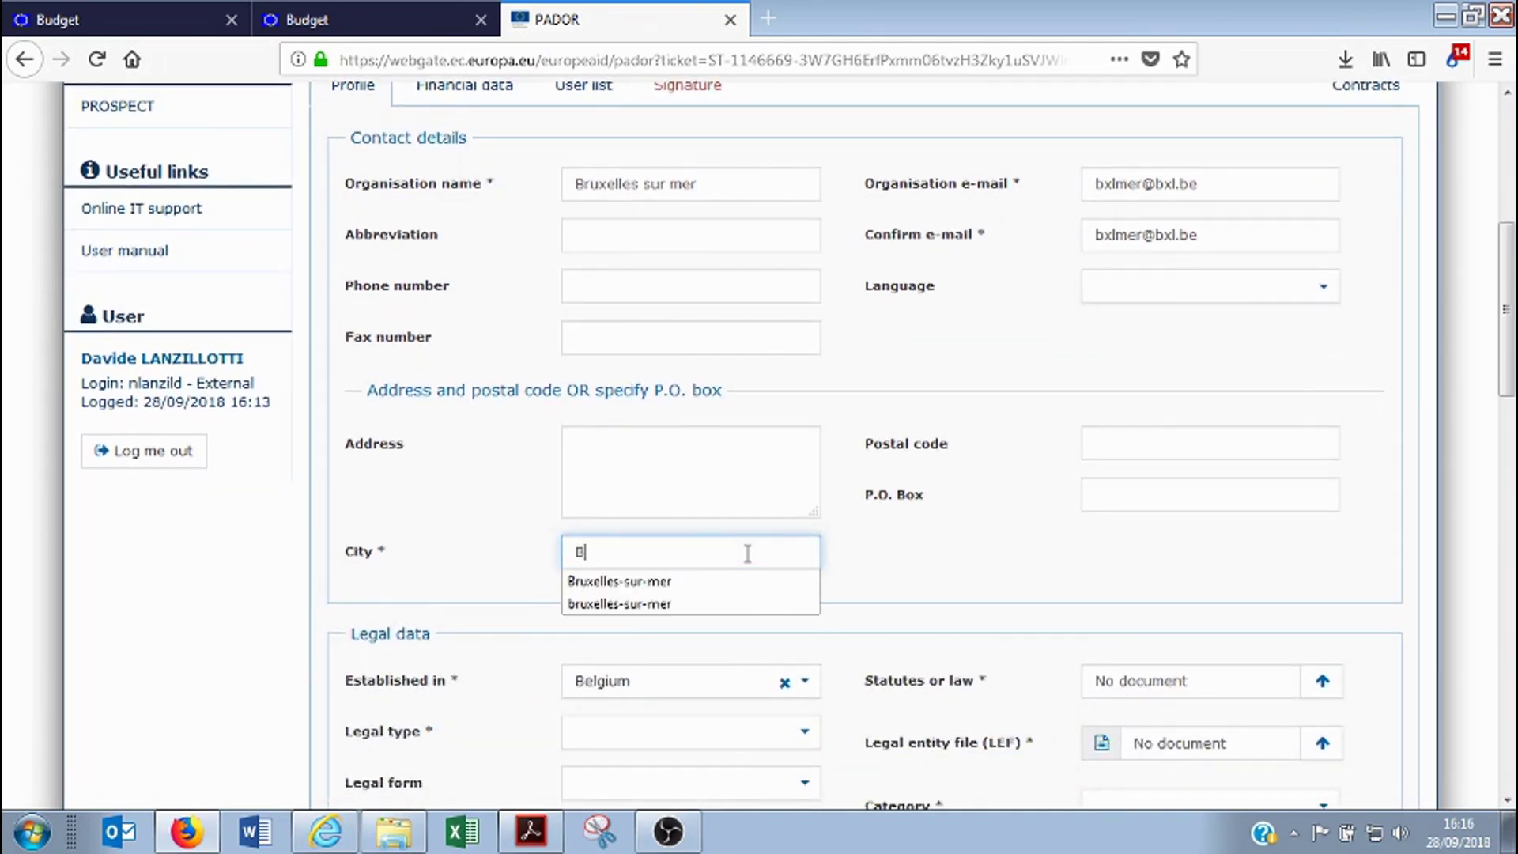
click(680, 583)
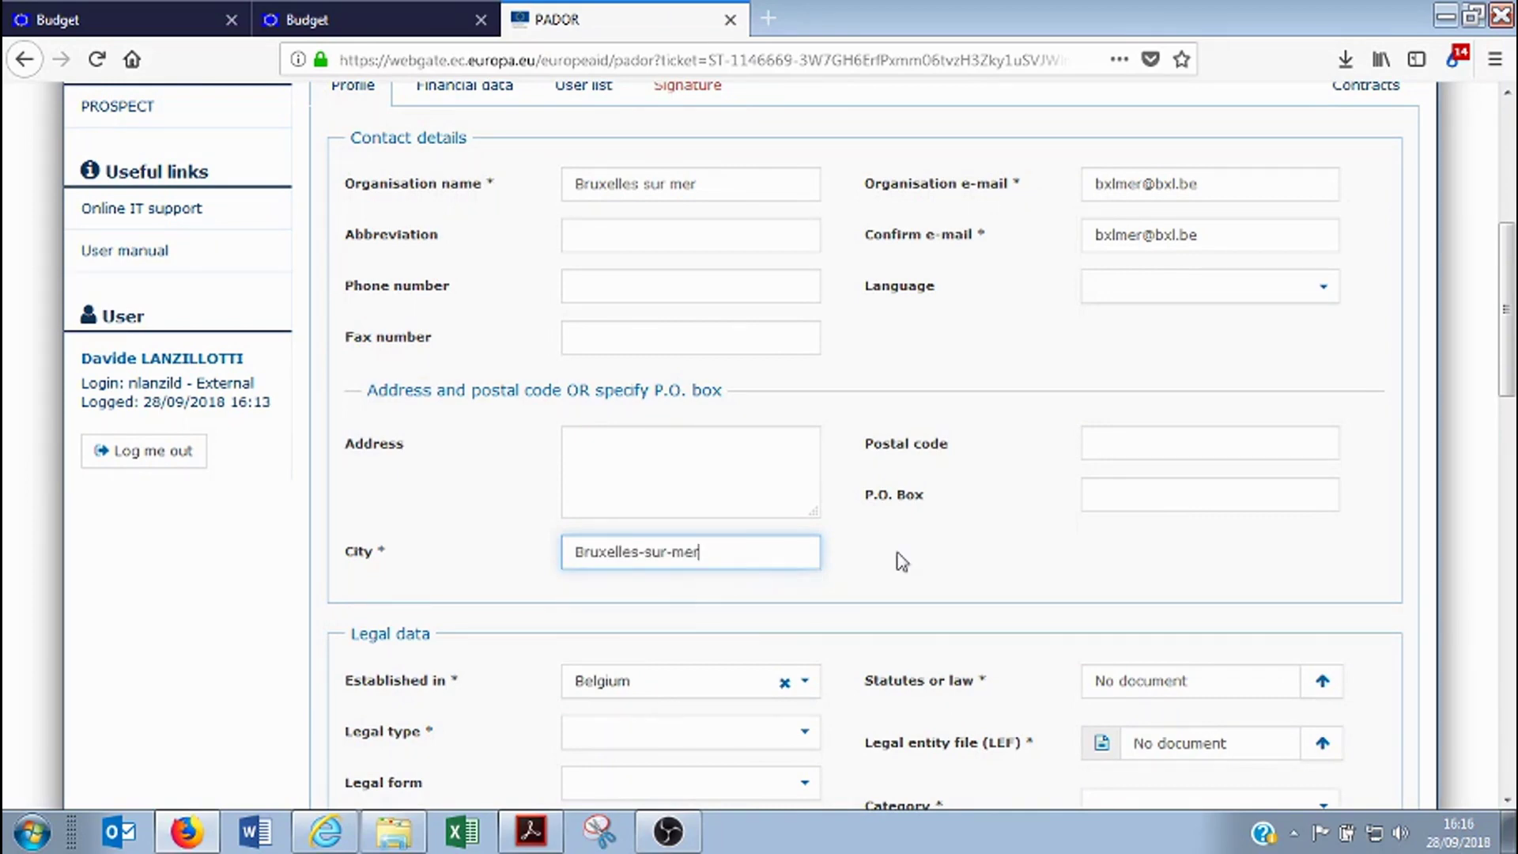
scroll(957, 551, down, 3)
click(1219, 381)
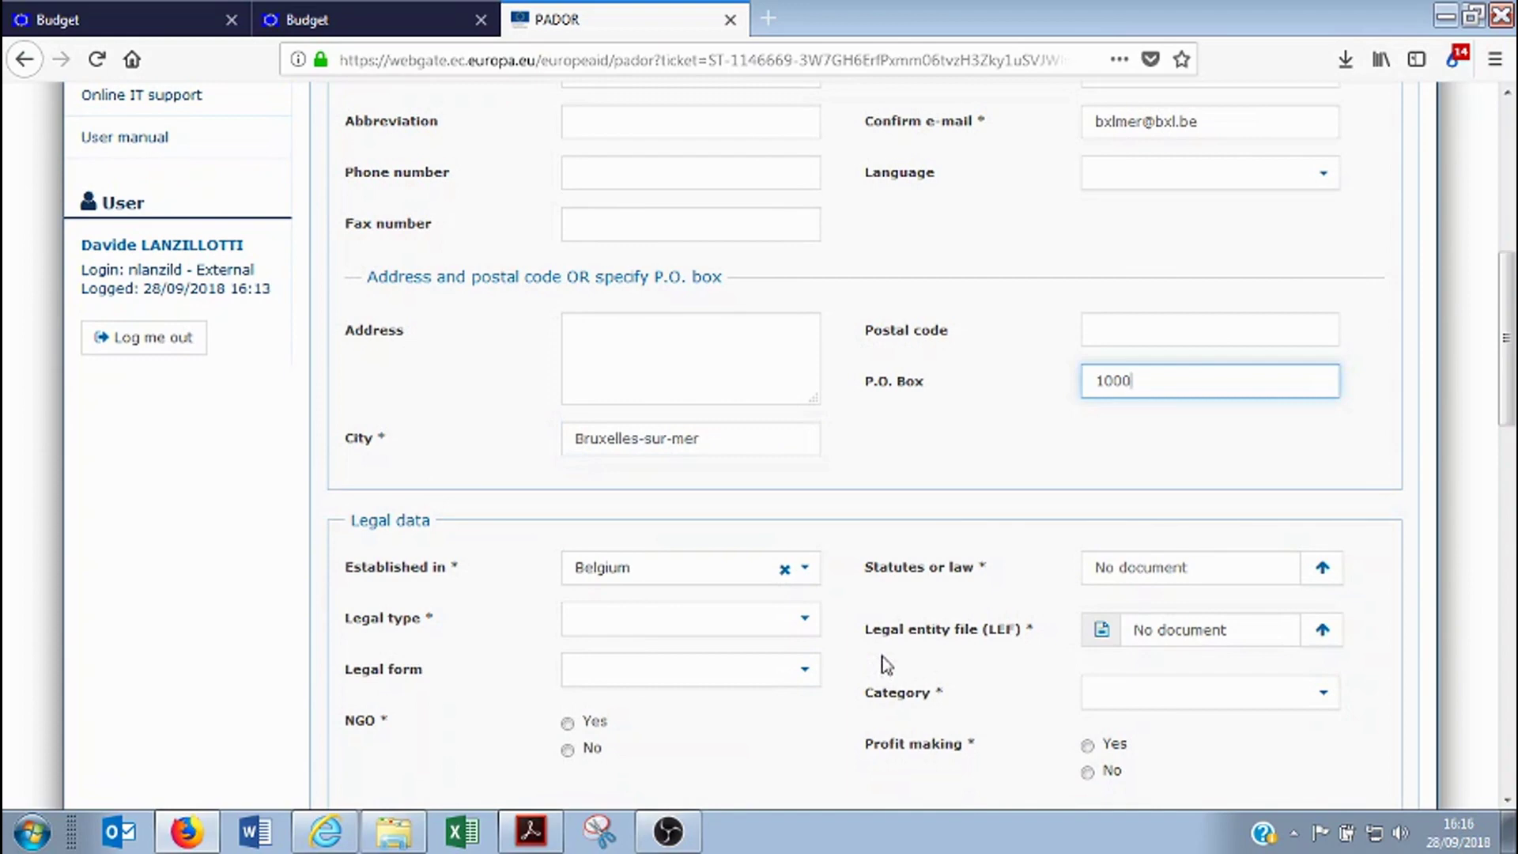
Scroll to the Legal data section and check the Statutes or law requirement
scroll(877, 633, down, 3)
scroll(787, 633, down, 1)
scroll(787, 633, up, 1)
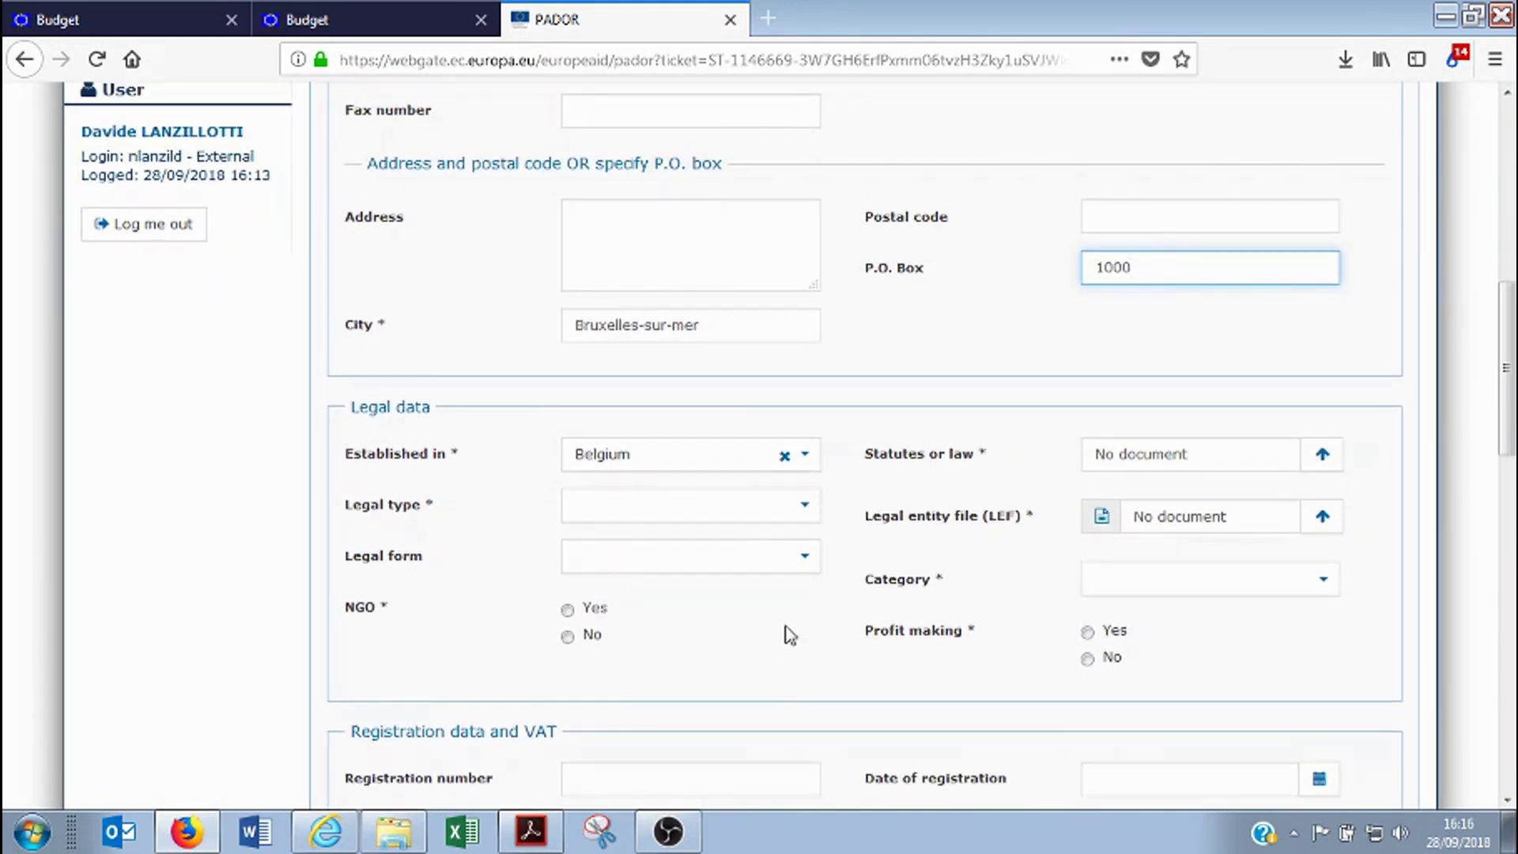
scroll(653, 330, up, 14)
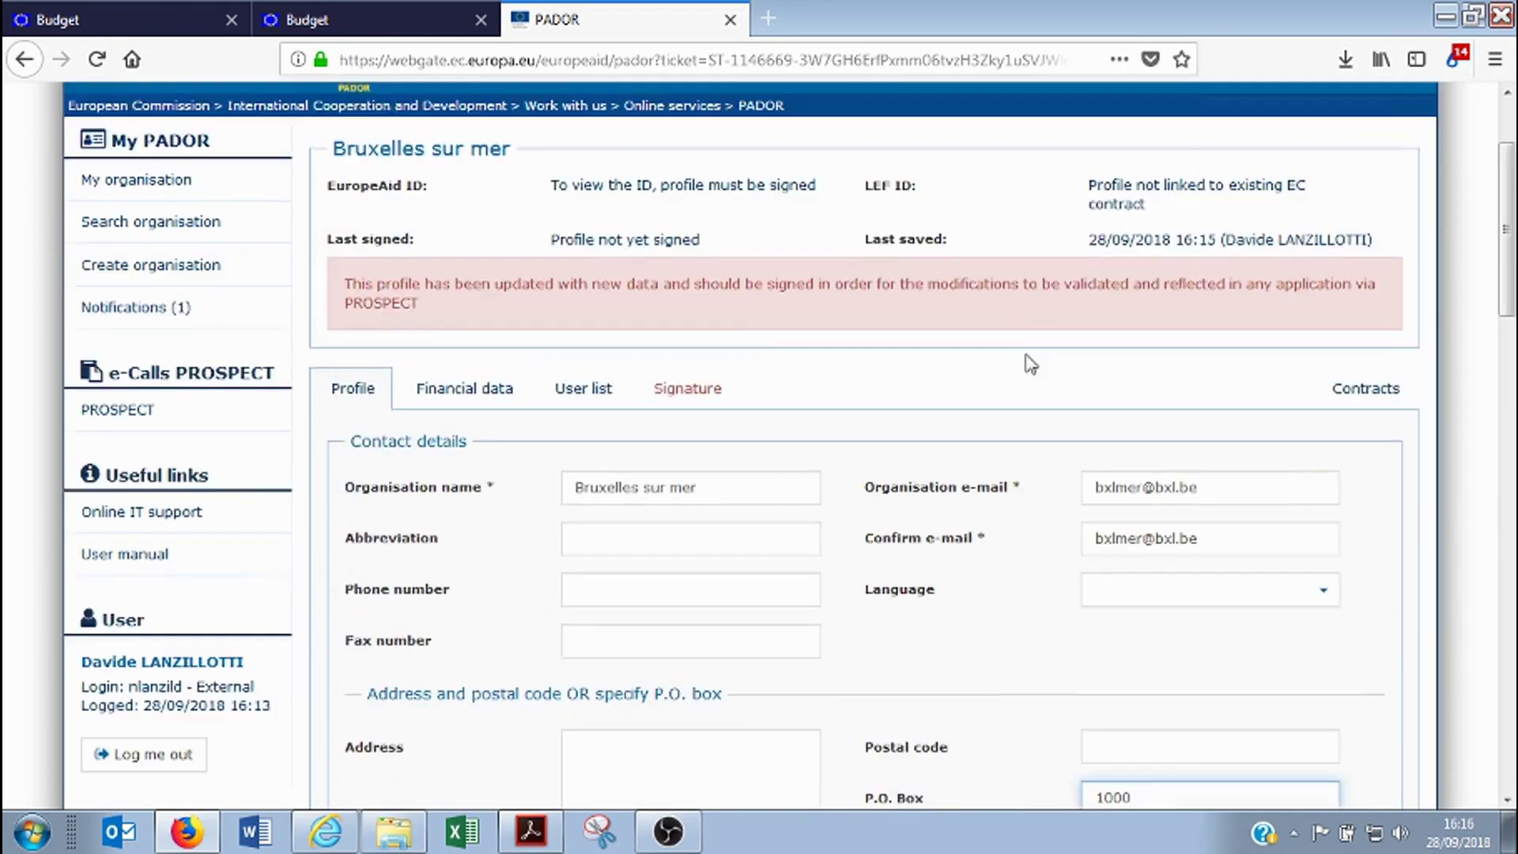
scroll(931, 591, down, 3)
scroll(928, 593, down, 8)
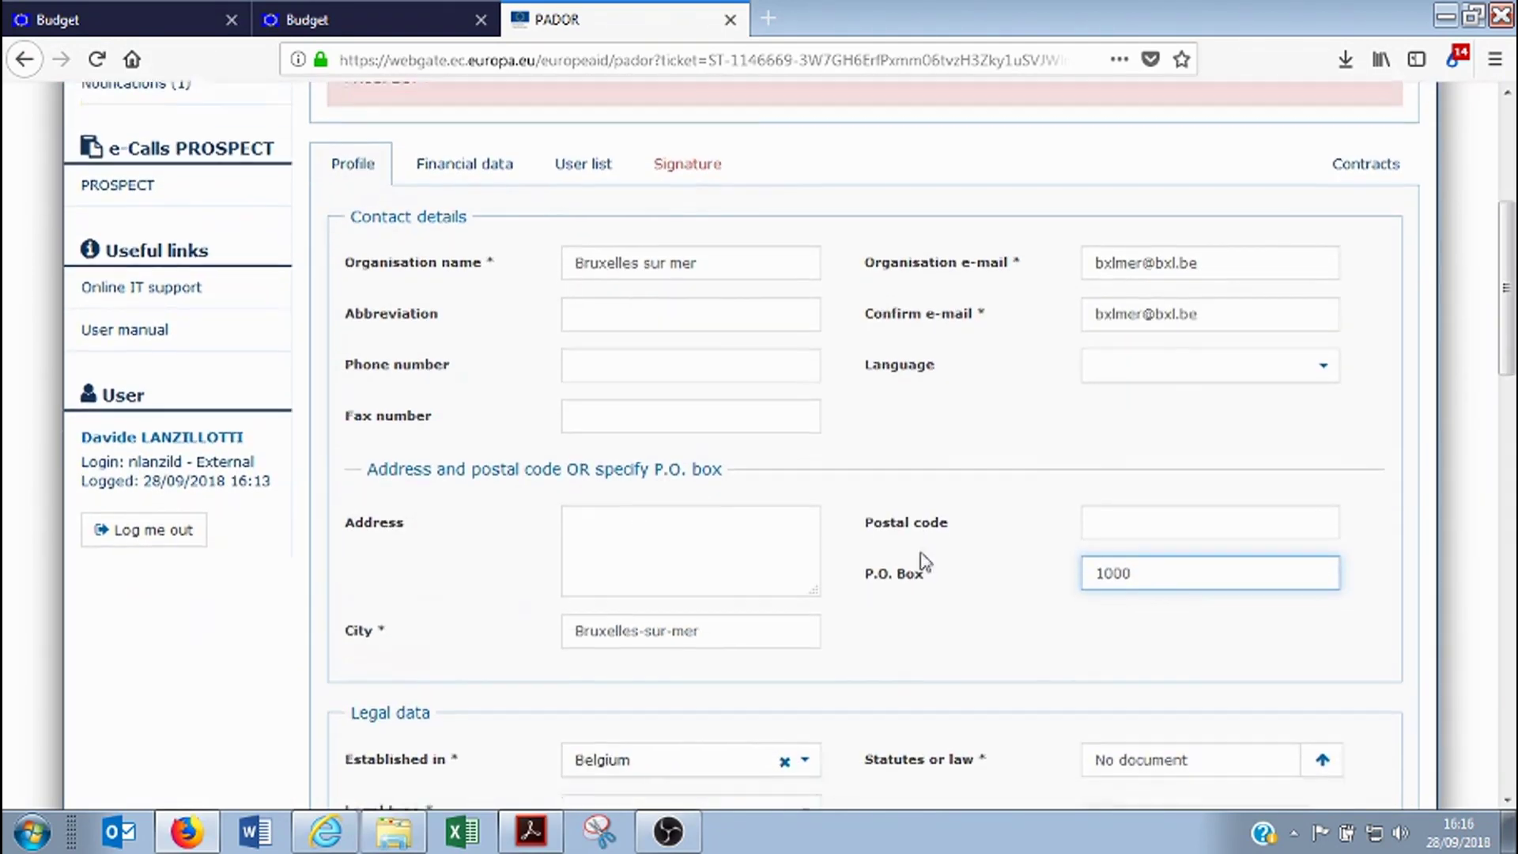
scroll(885, 465, down, 3)
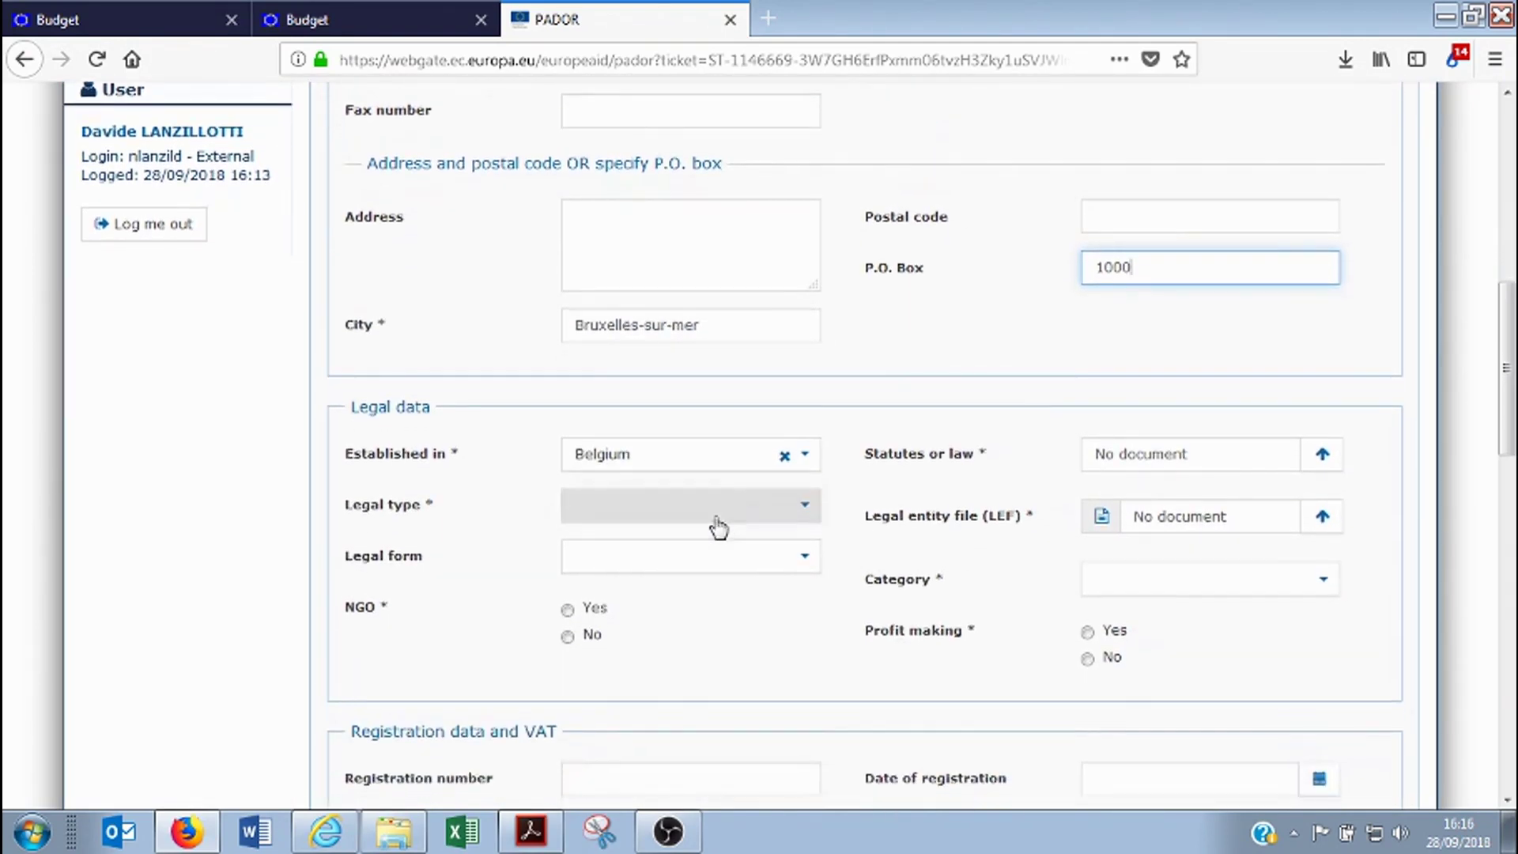
scroll(876, 410, down, 3)
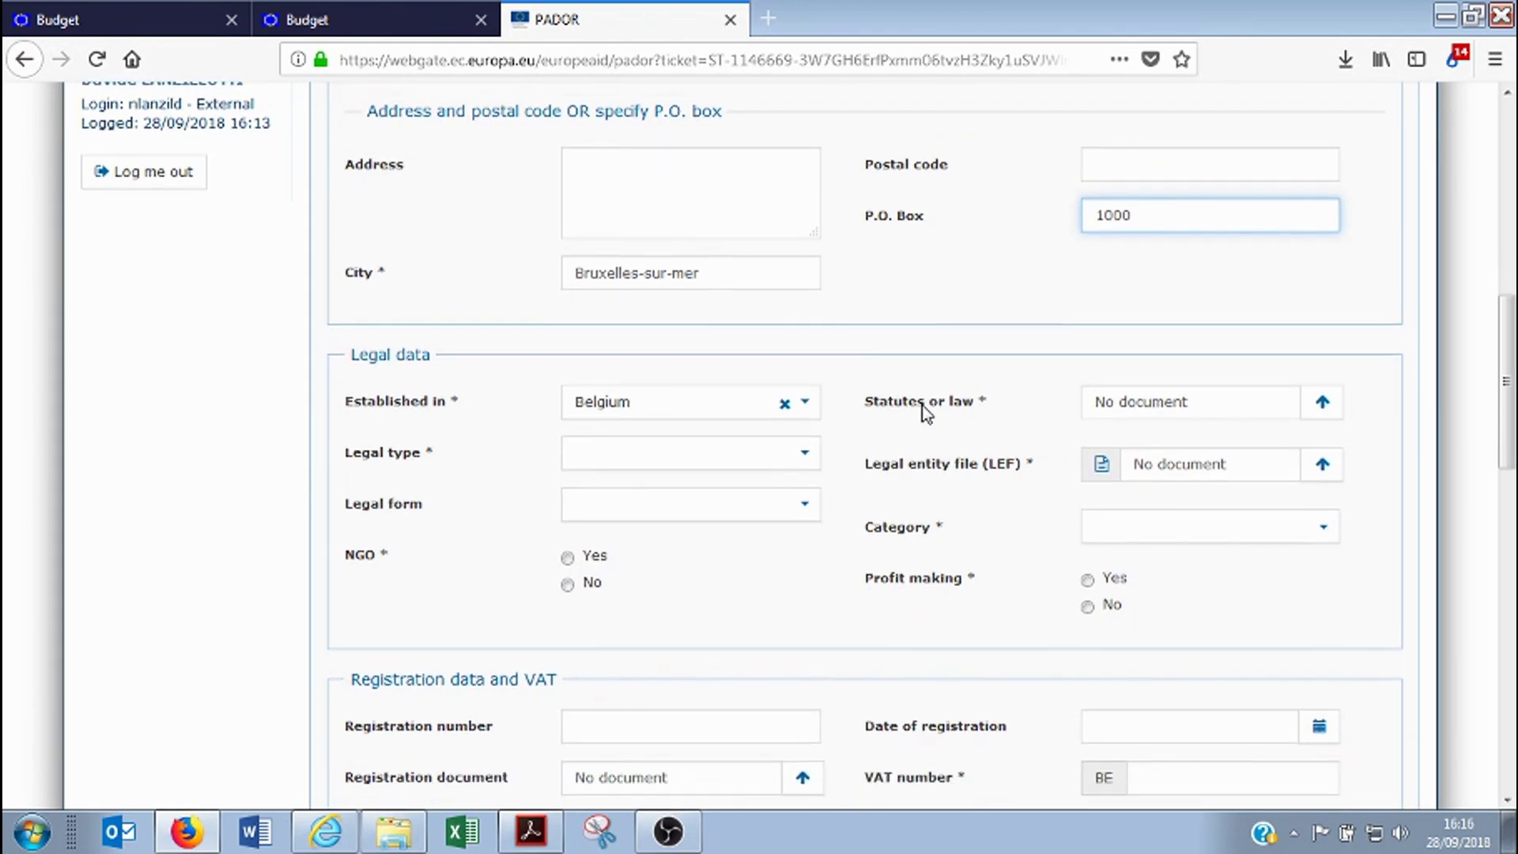
drag(872, 346, 969, 348)
drag(866, 347, 974, 348)
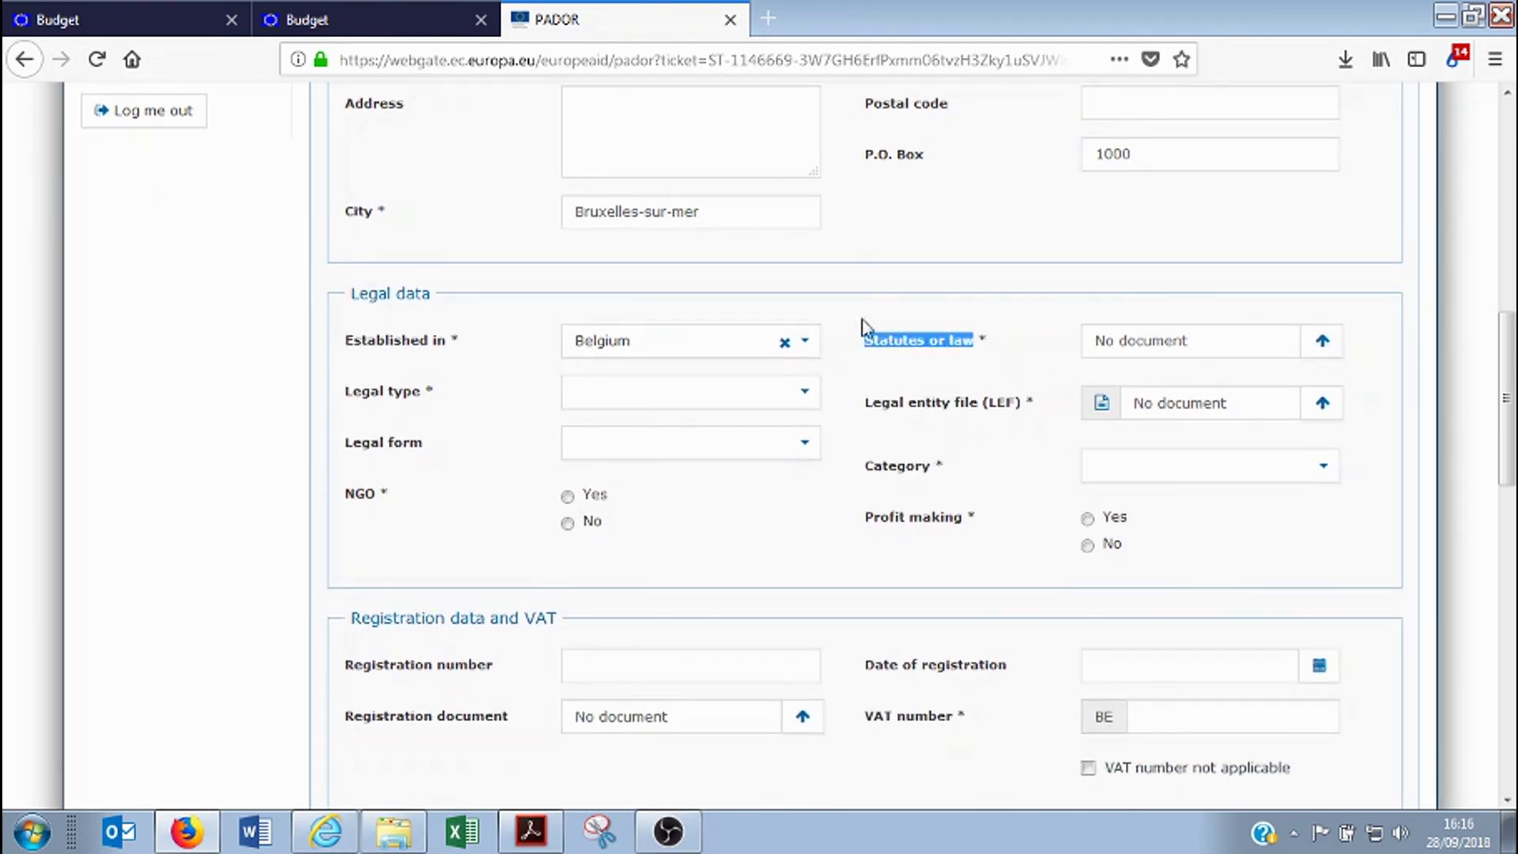
click(1028, 335)
In a new tab, Google 'bruxelles pouvoir locaux nouvelle loi communale'
click(767, 19)
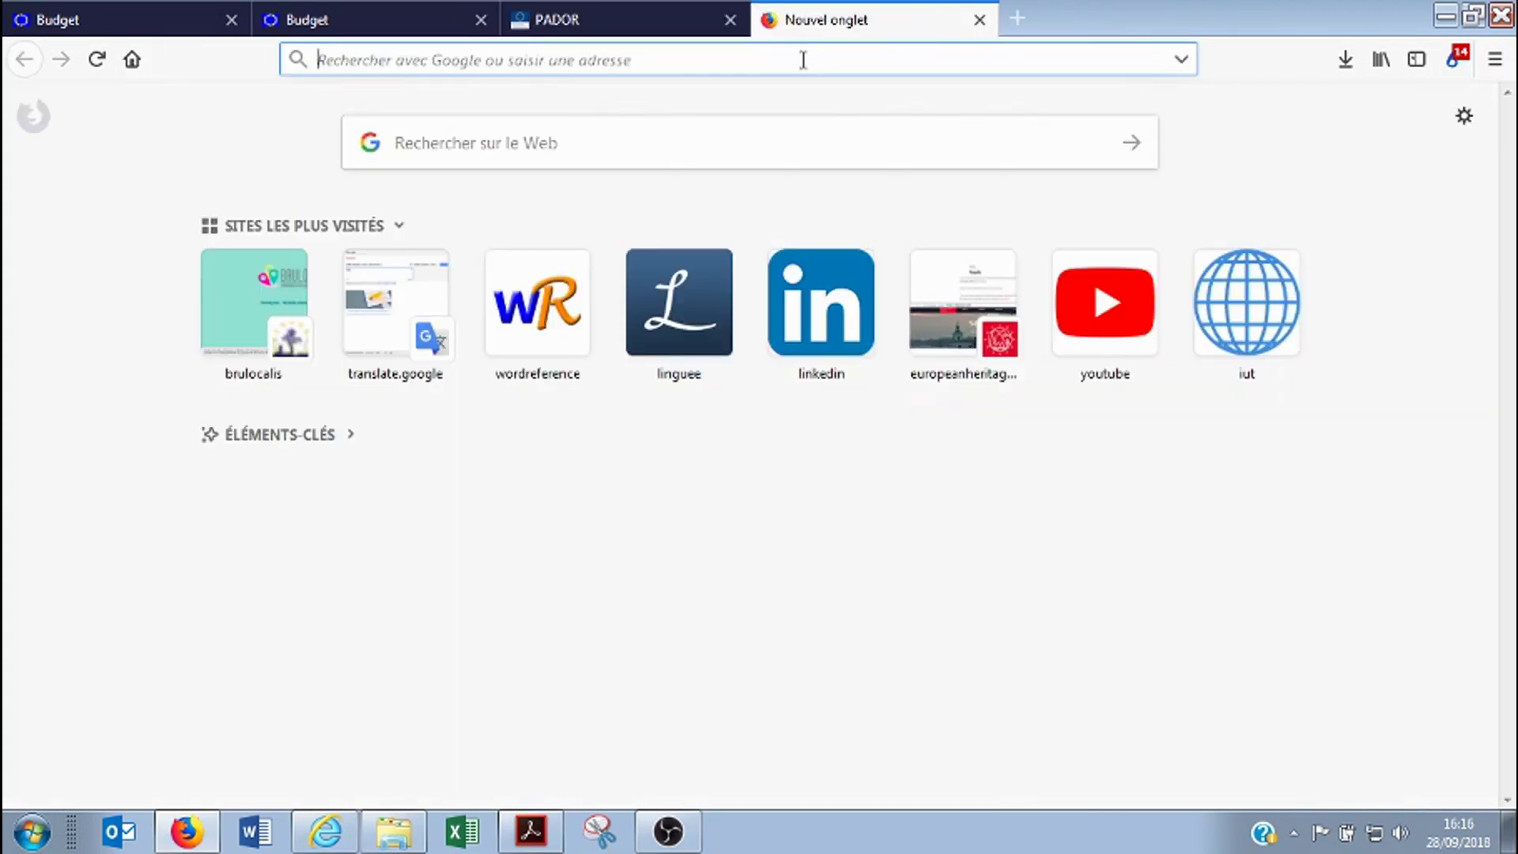
text(bruxelle)
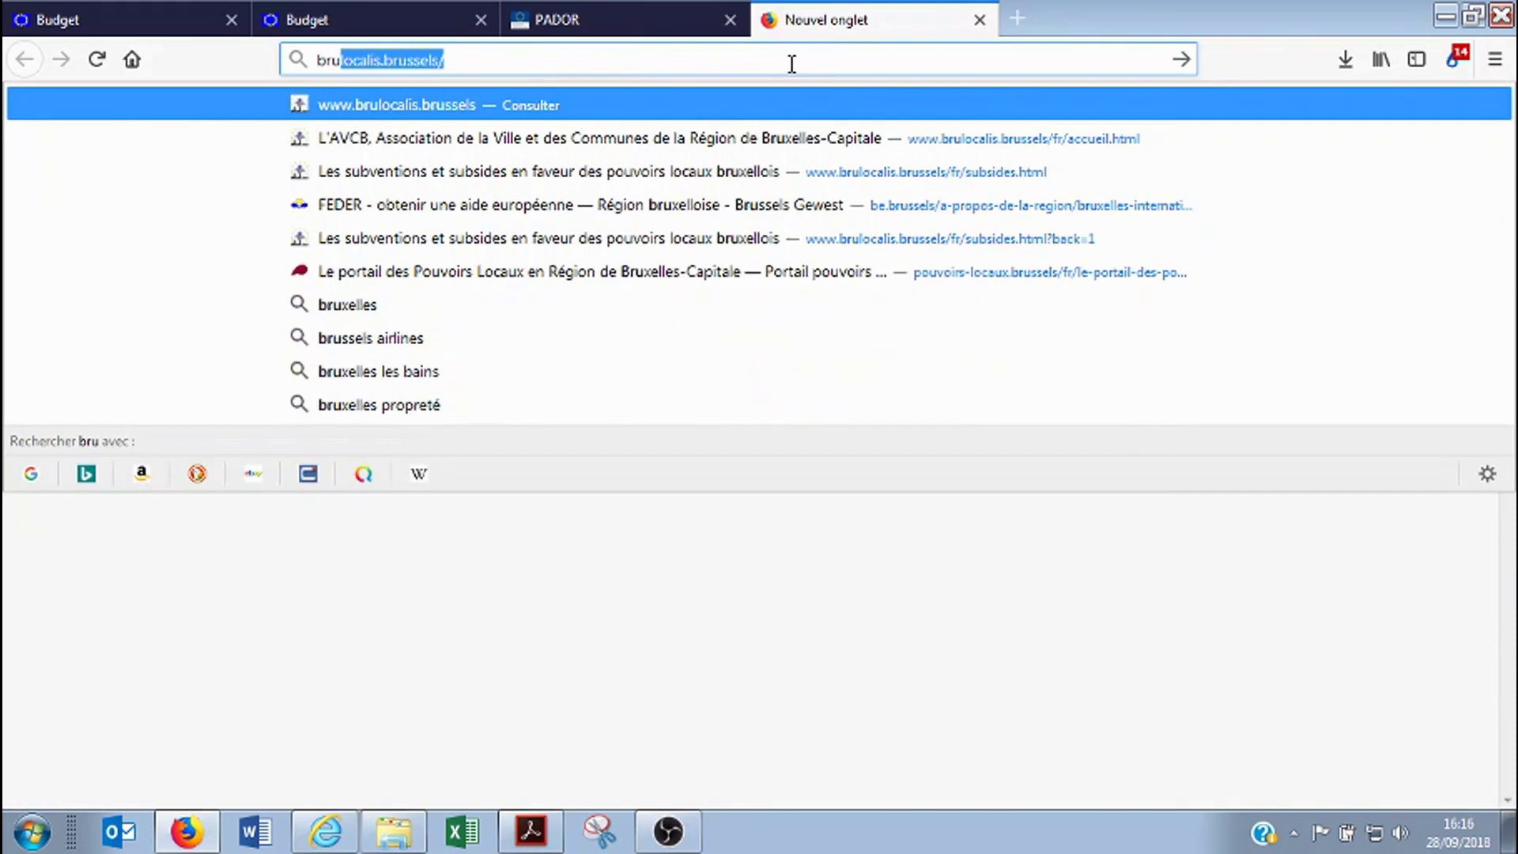
text(s p)
key(BackSpace)
key(BackSpace)
key(BackSpace)
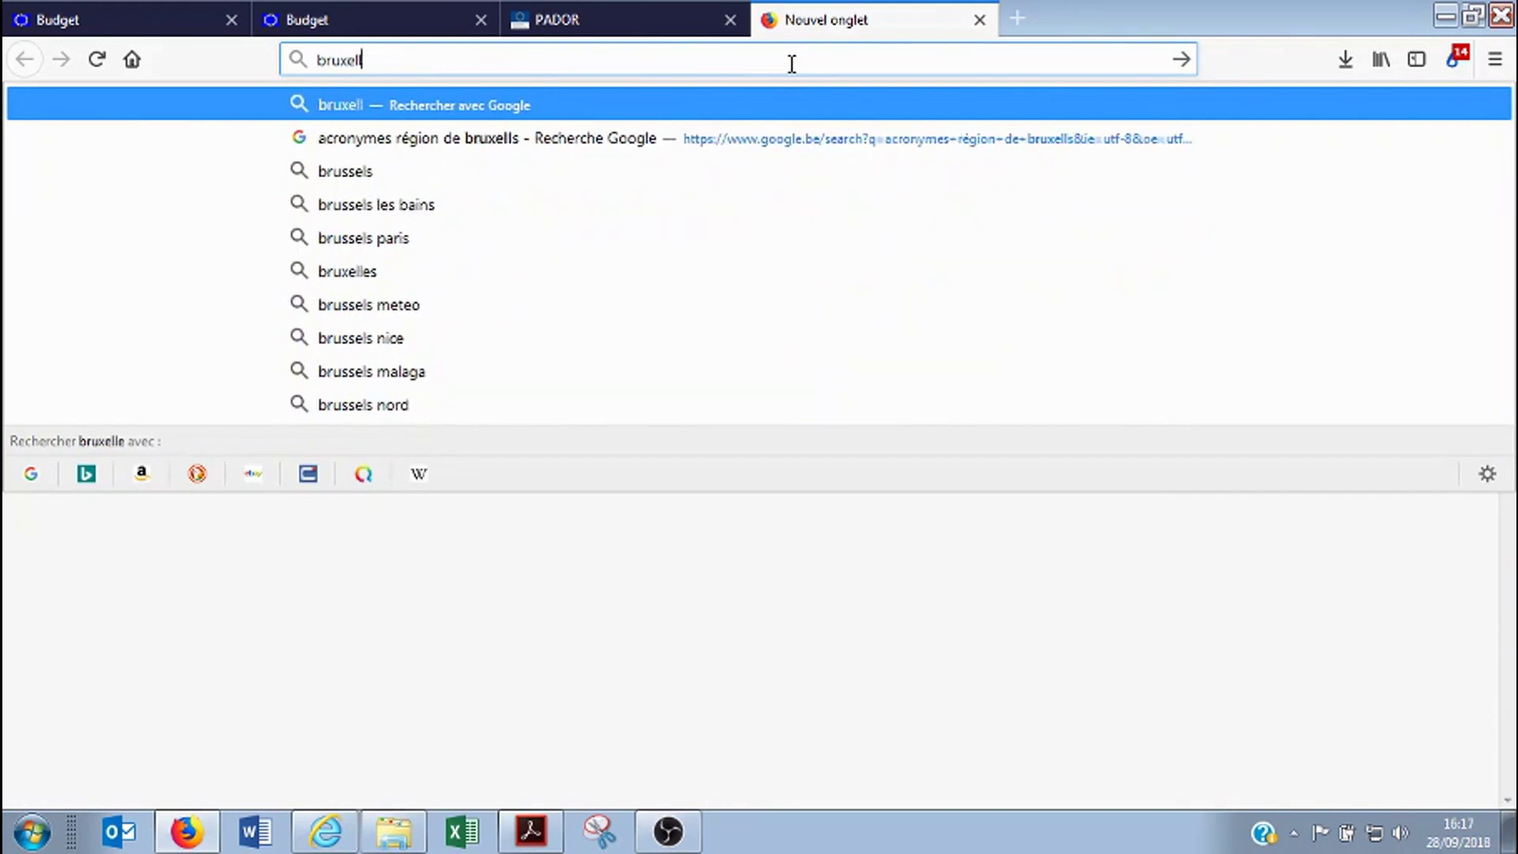
text(es pouvoir loc)
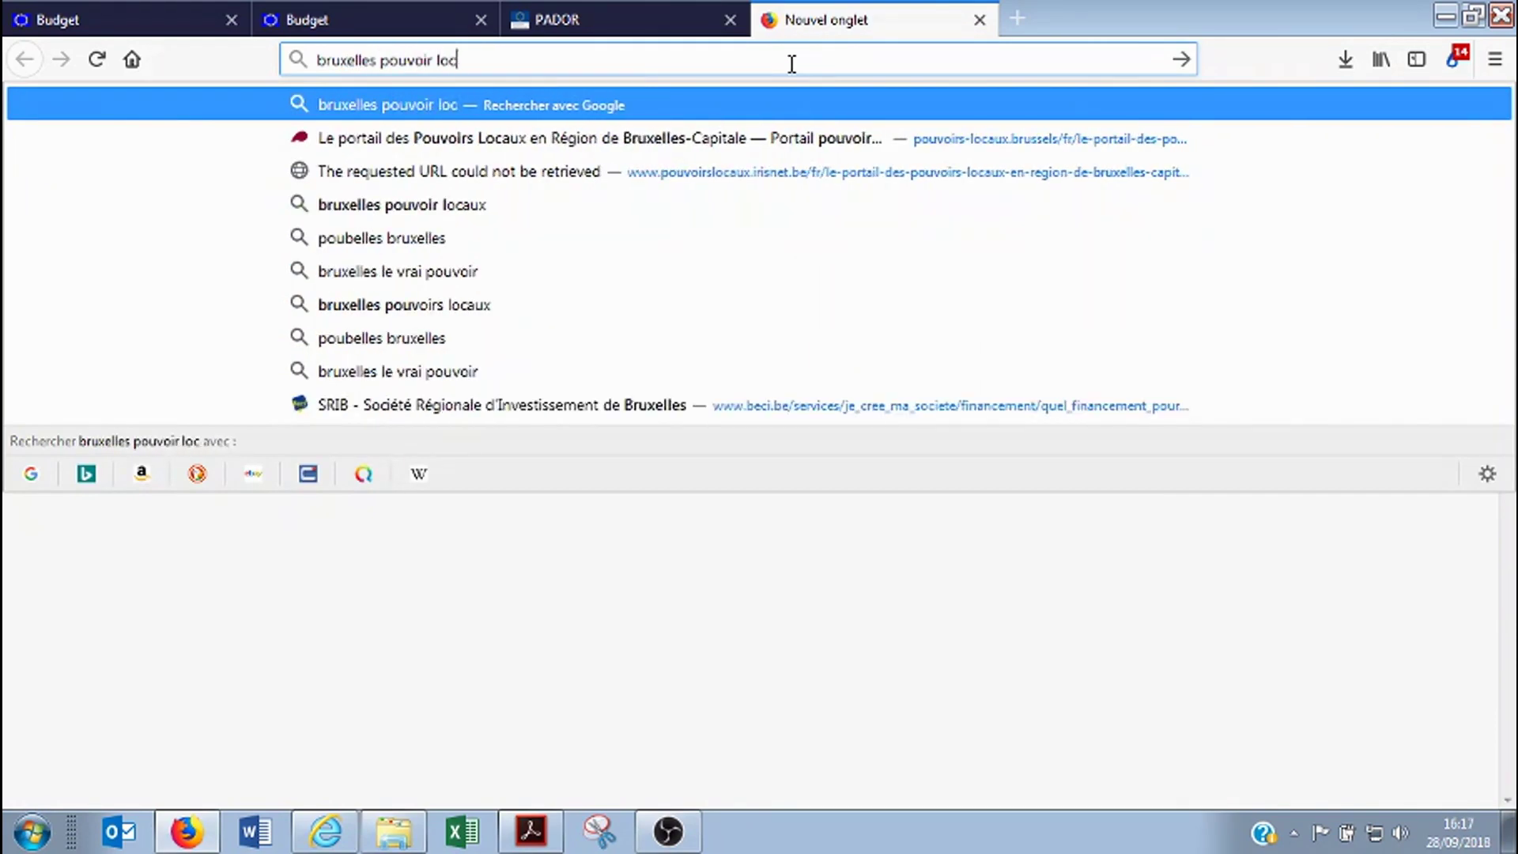
text(aux nouvelle)
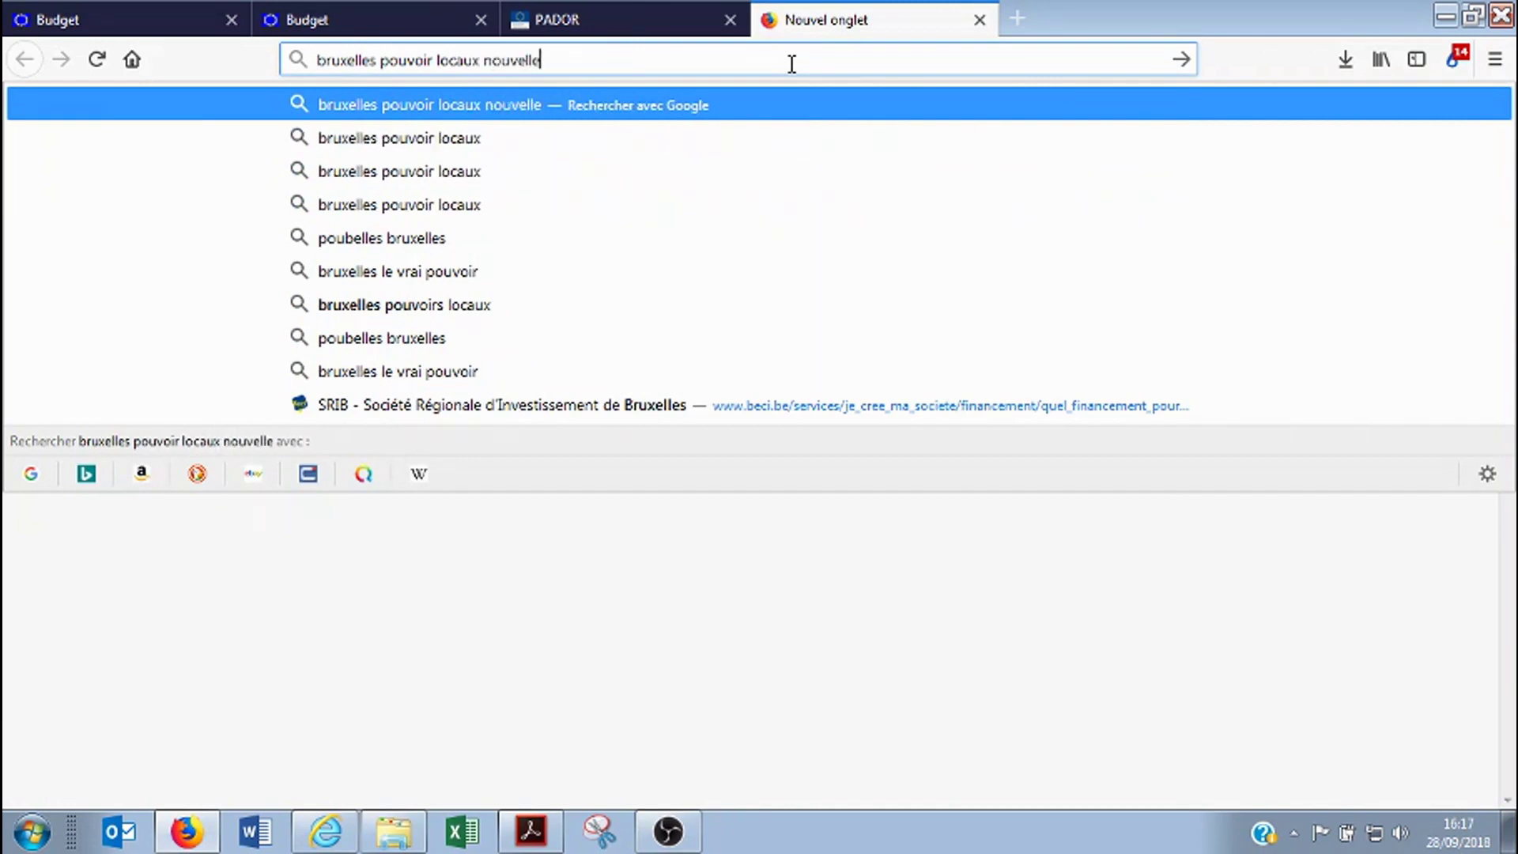
text( loi communale)
key(Return)
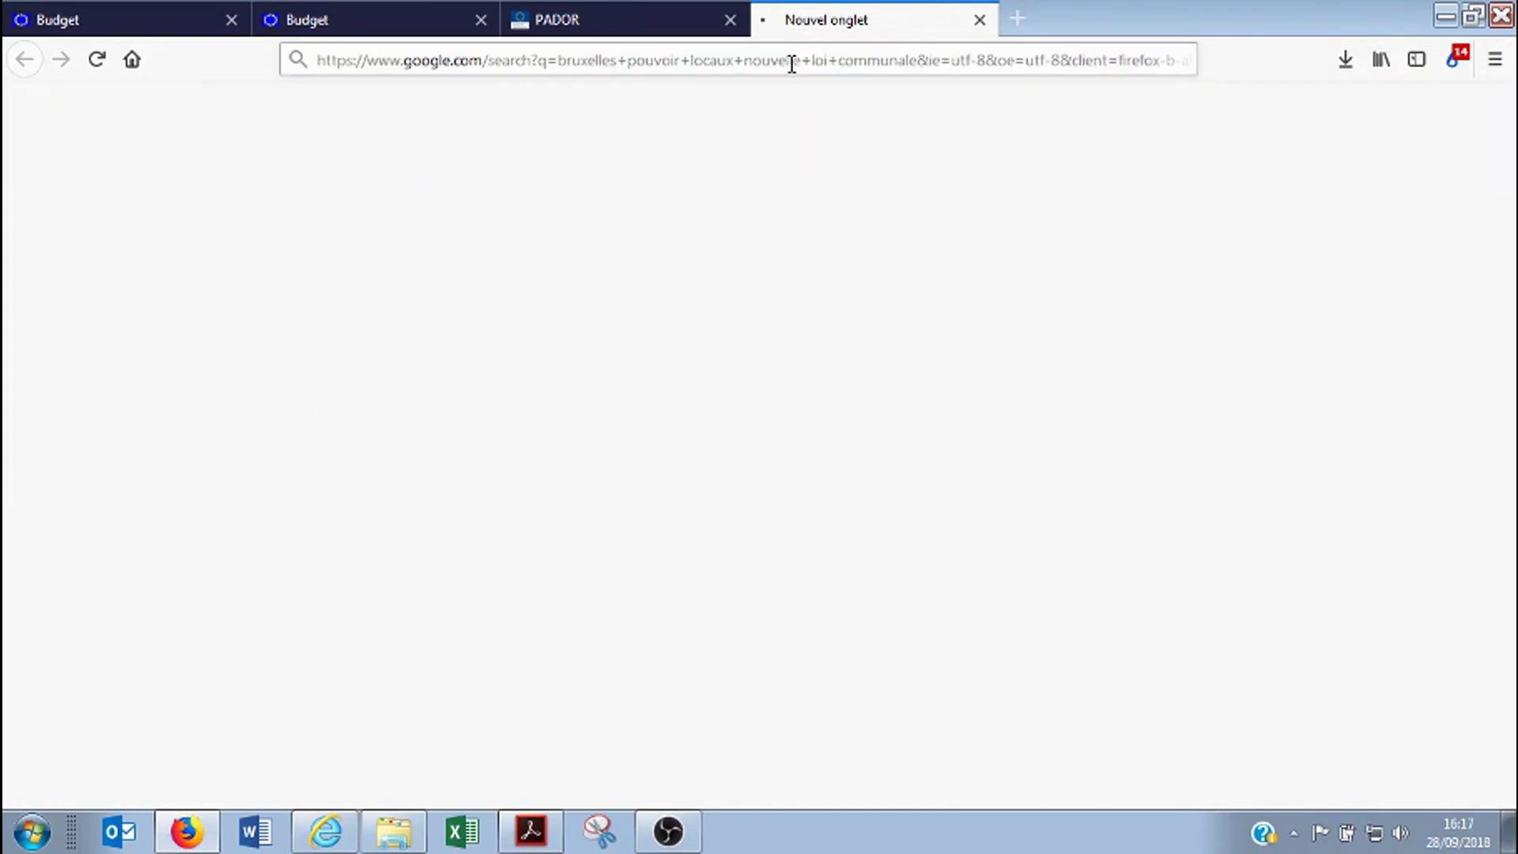
Download the Nouvelle loi communale PDF from pouvoirs-locaux.brussels and check downloads
click(419, 289)
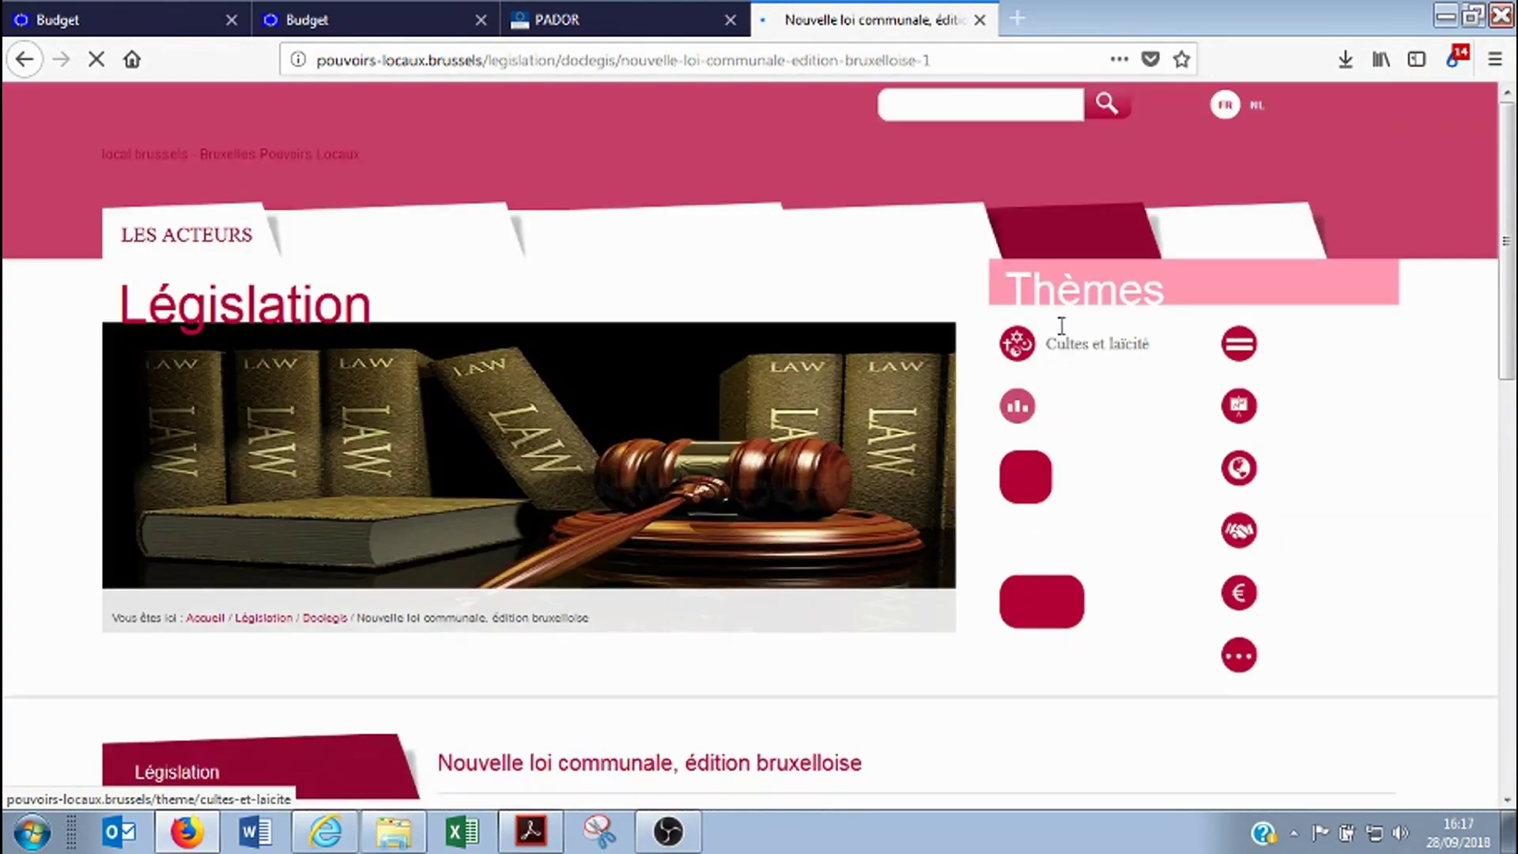
scroll(721, 451, down, 3)
scroll(558, 448, down, 4)
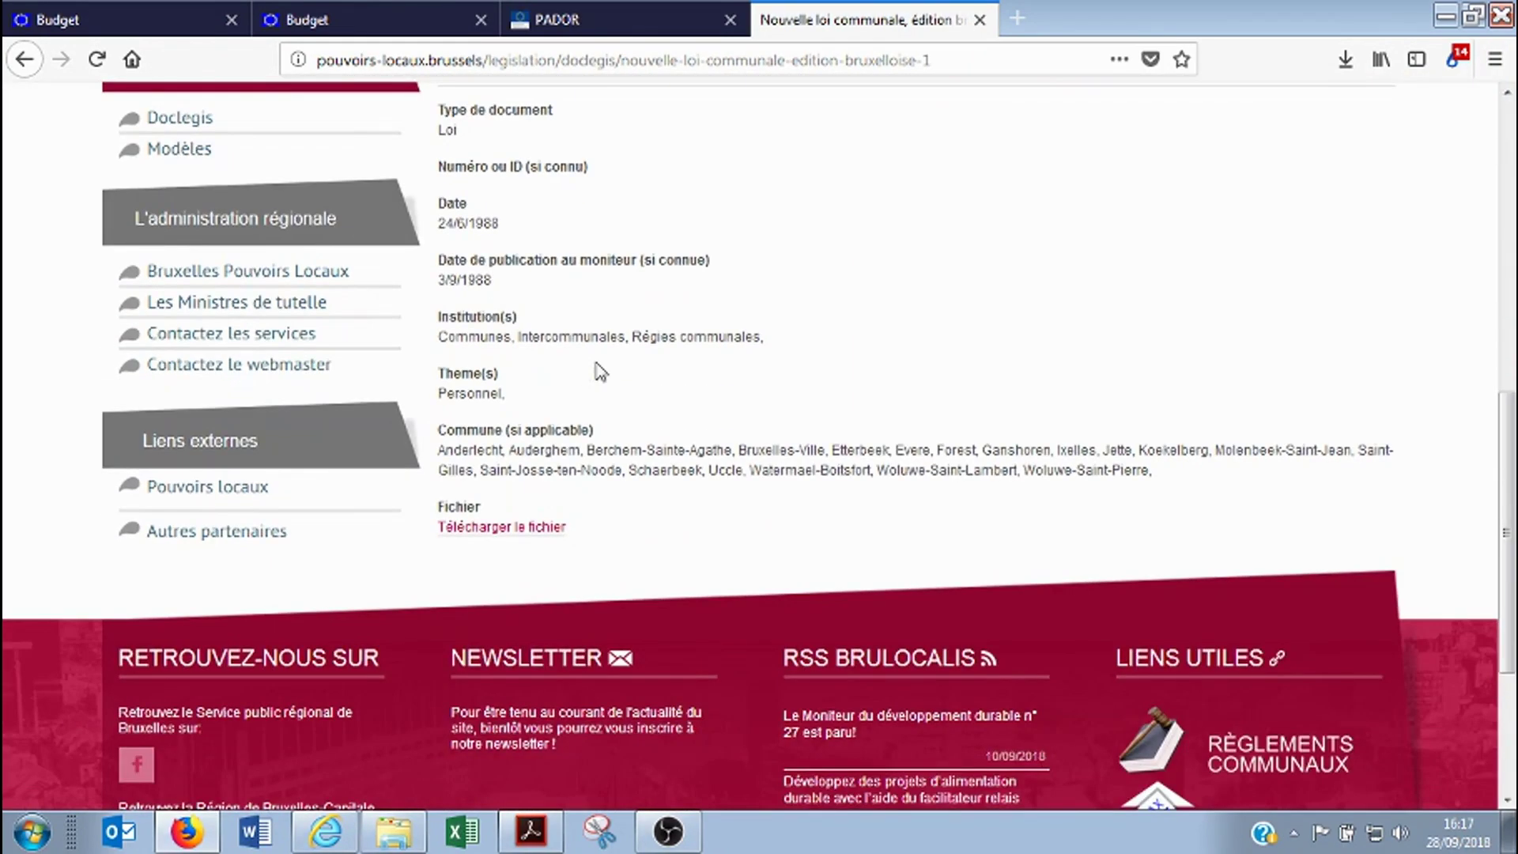
click(545, 527)
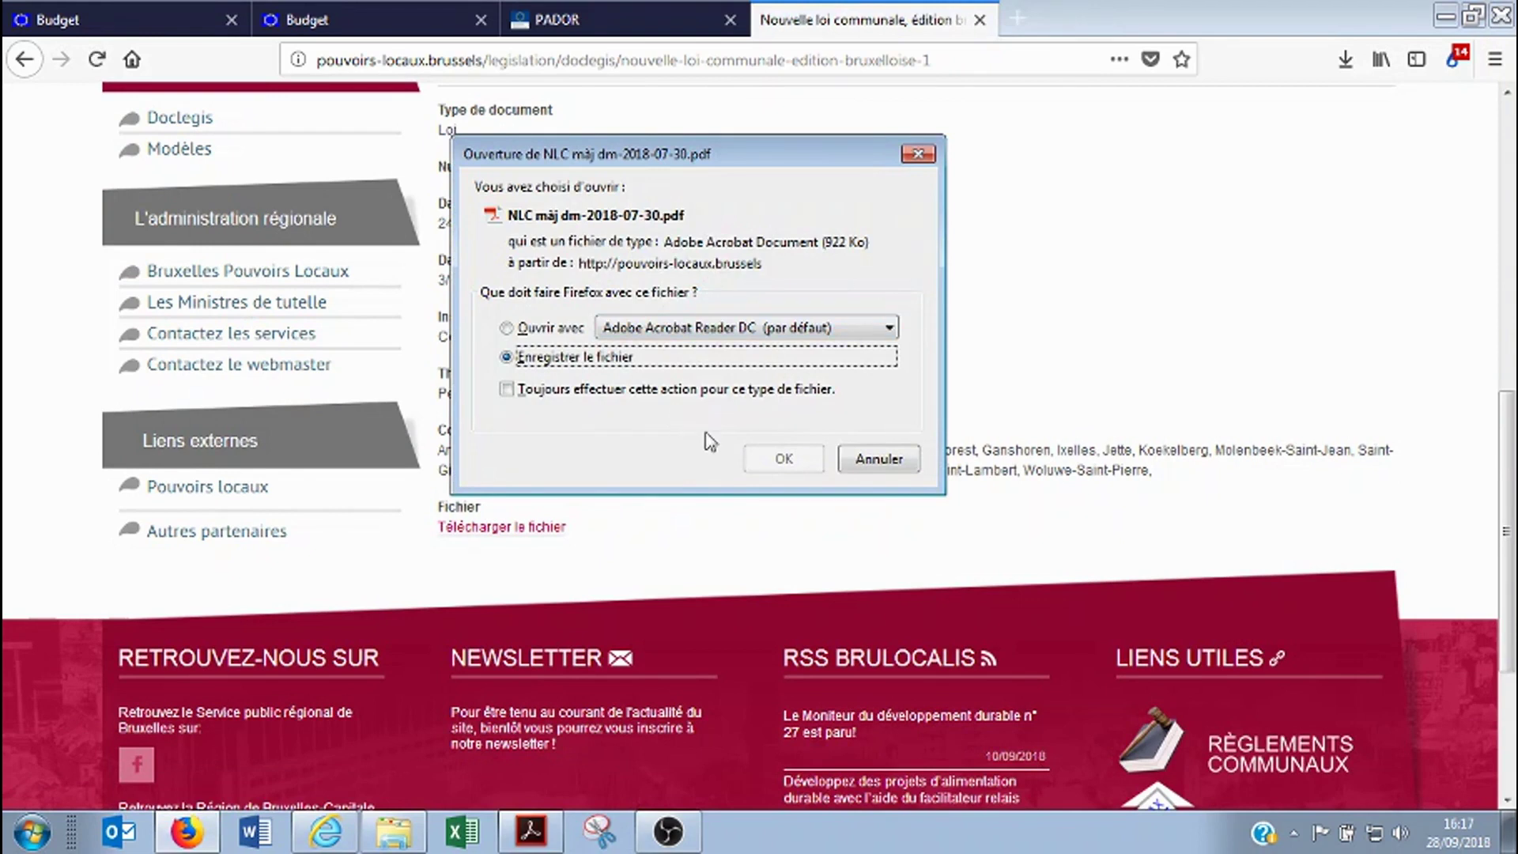
click(709, 452)
click(1346, 64)
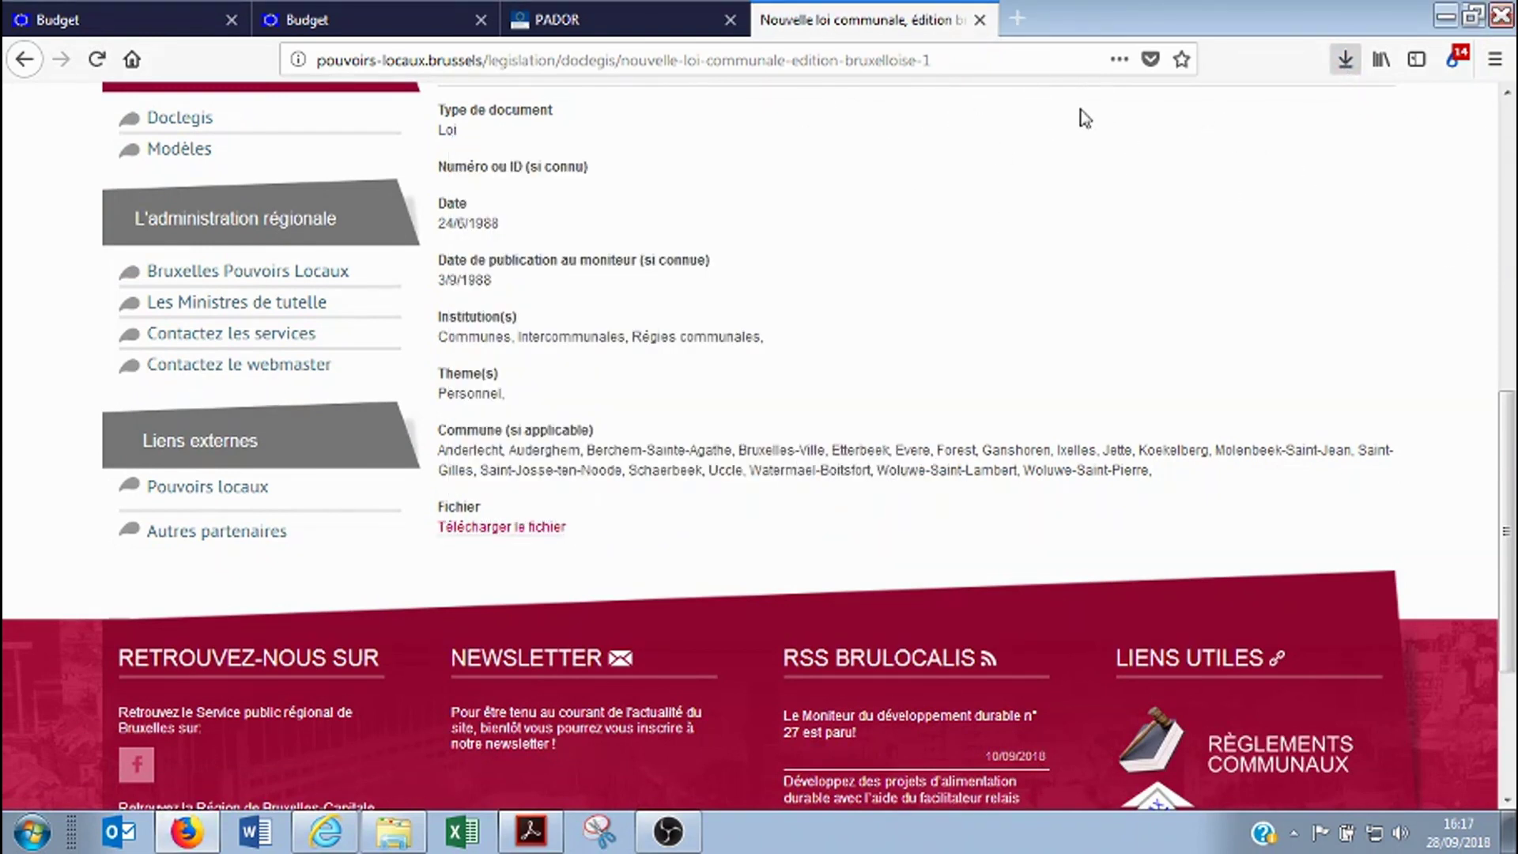
Confirm the NLC màj dm-2018-07-30 PDF is in Téléchargements in Explorer
click(393, 832)
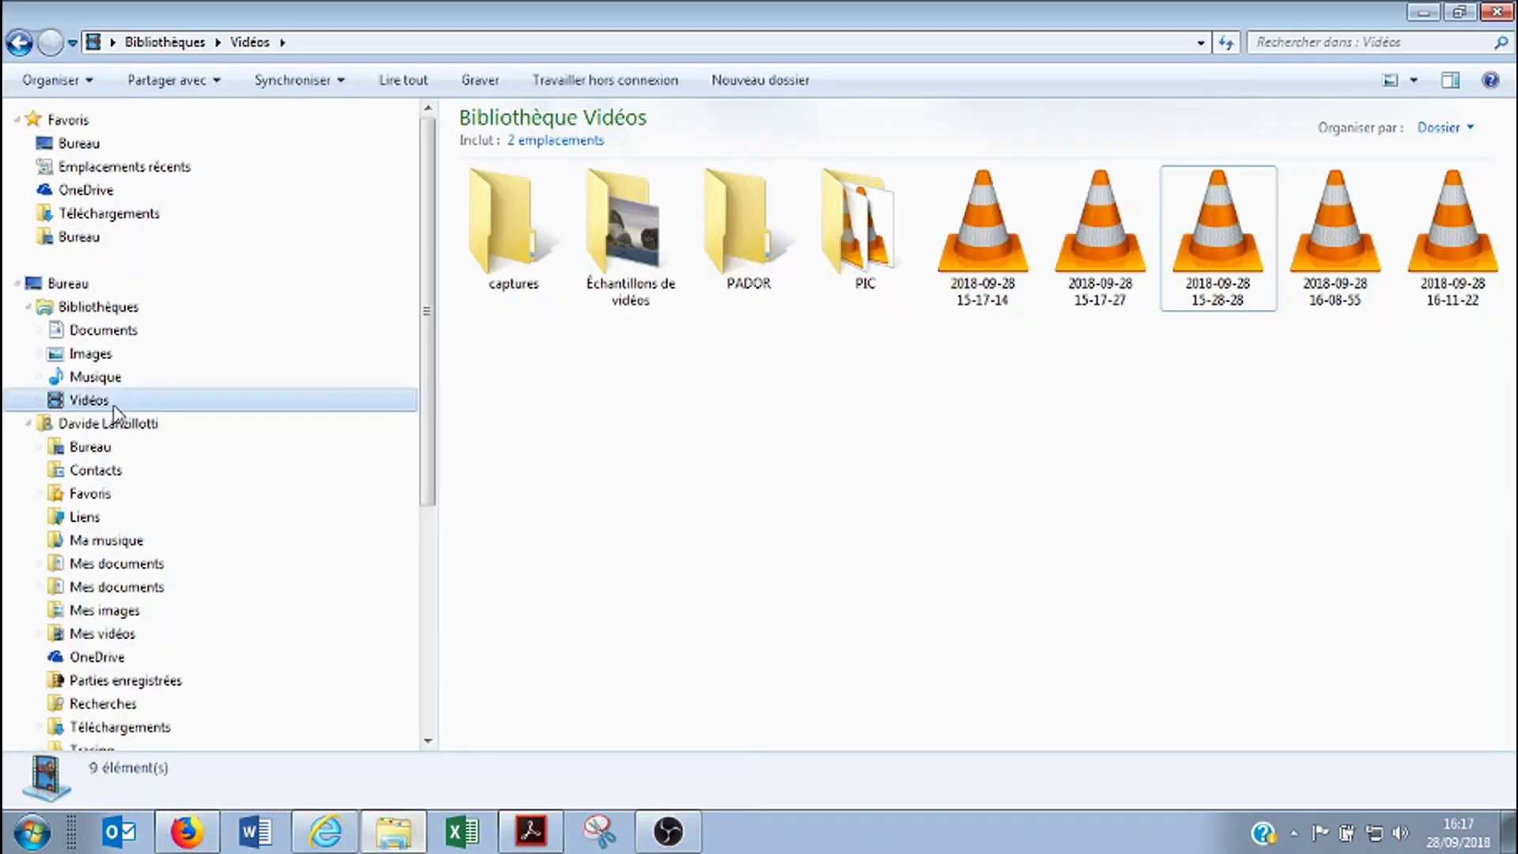
click(110, 214)
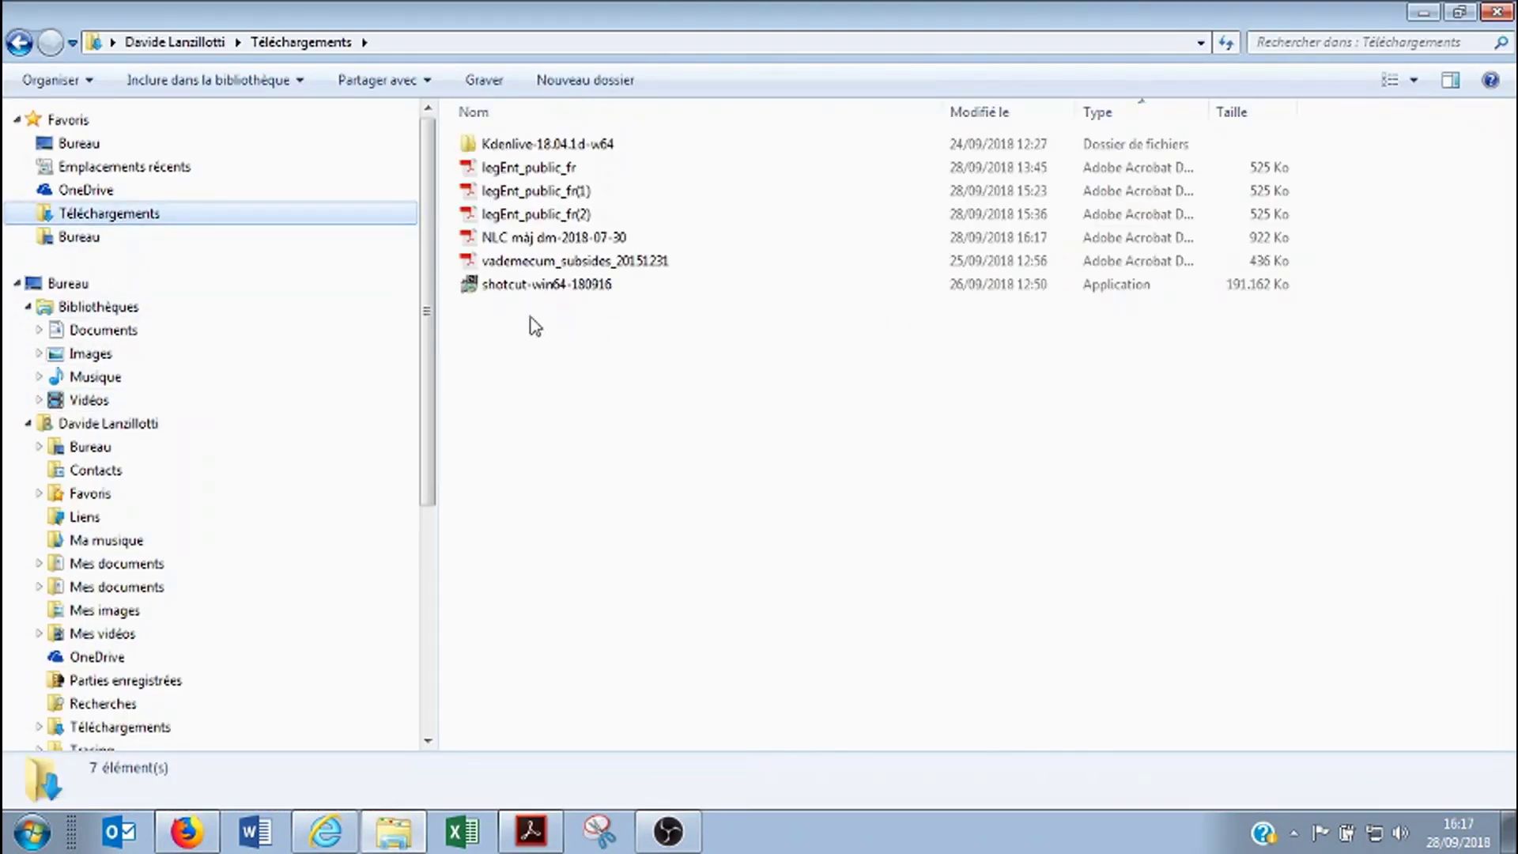
click(506, 240)
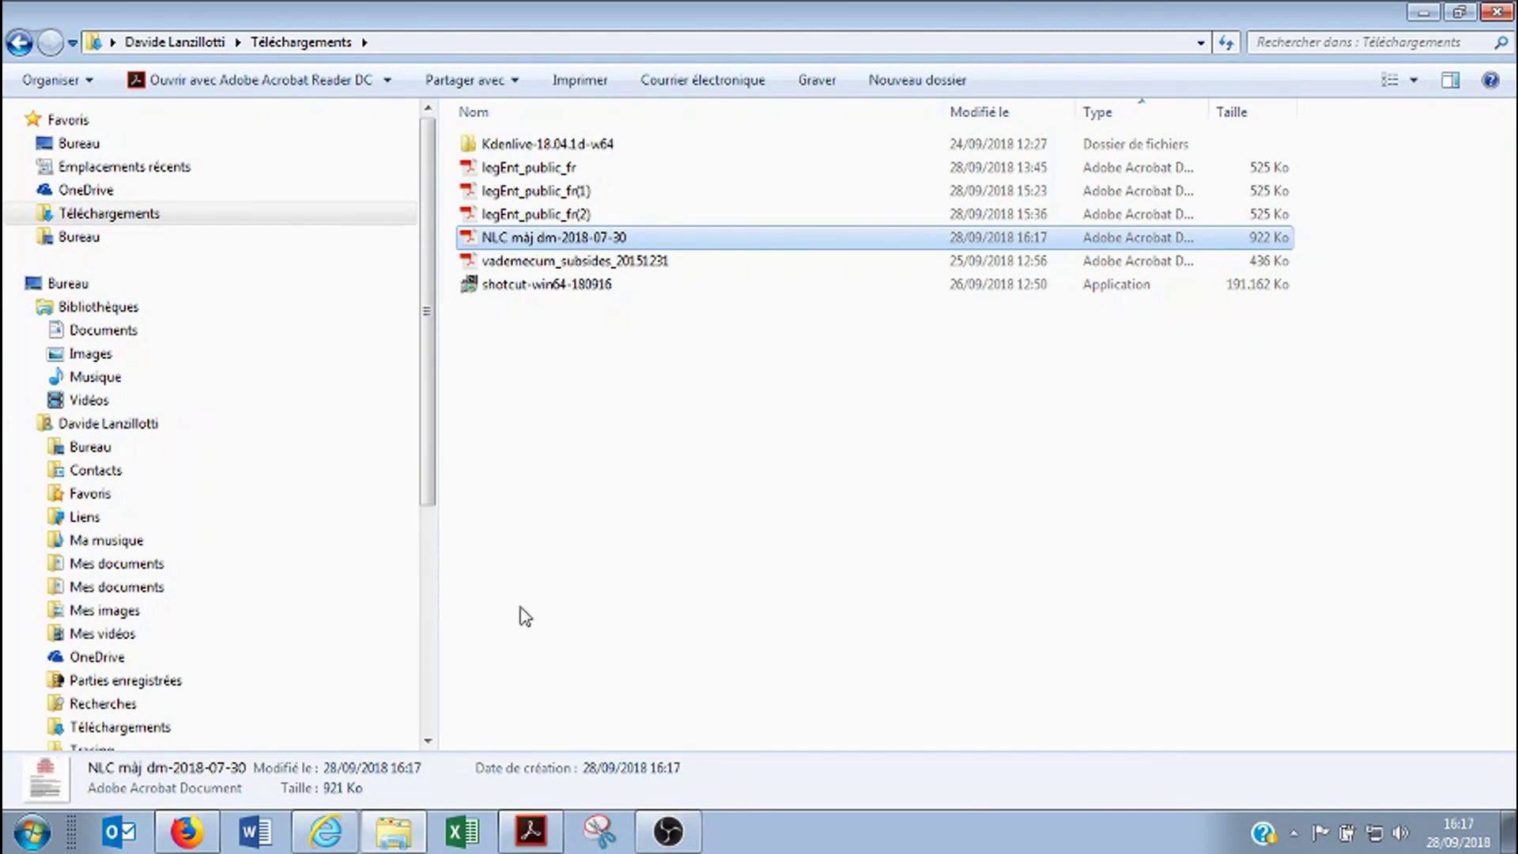
Return to Firefox and the PADOR registration form tab
click(336, 837)
click(348, 843)
click(188, 834)
scroll(816, 479, up, 5)
click(653, 12)
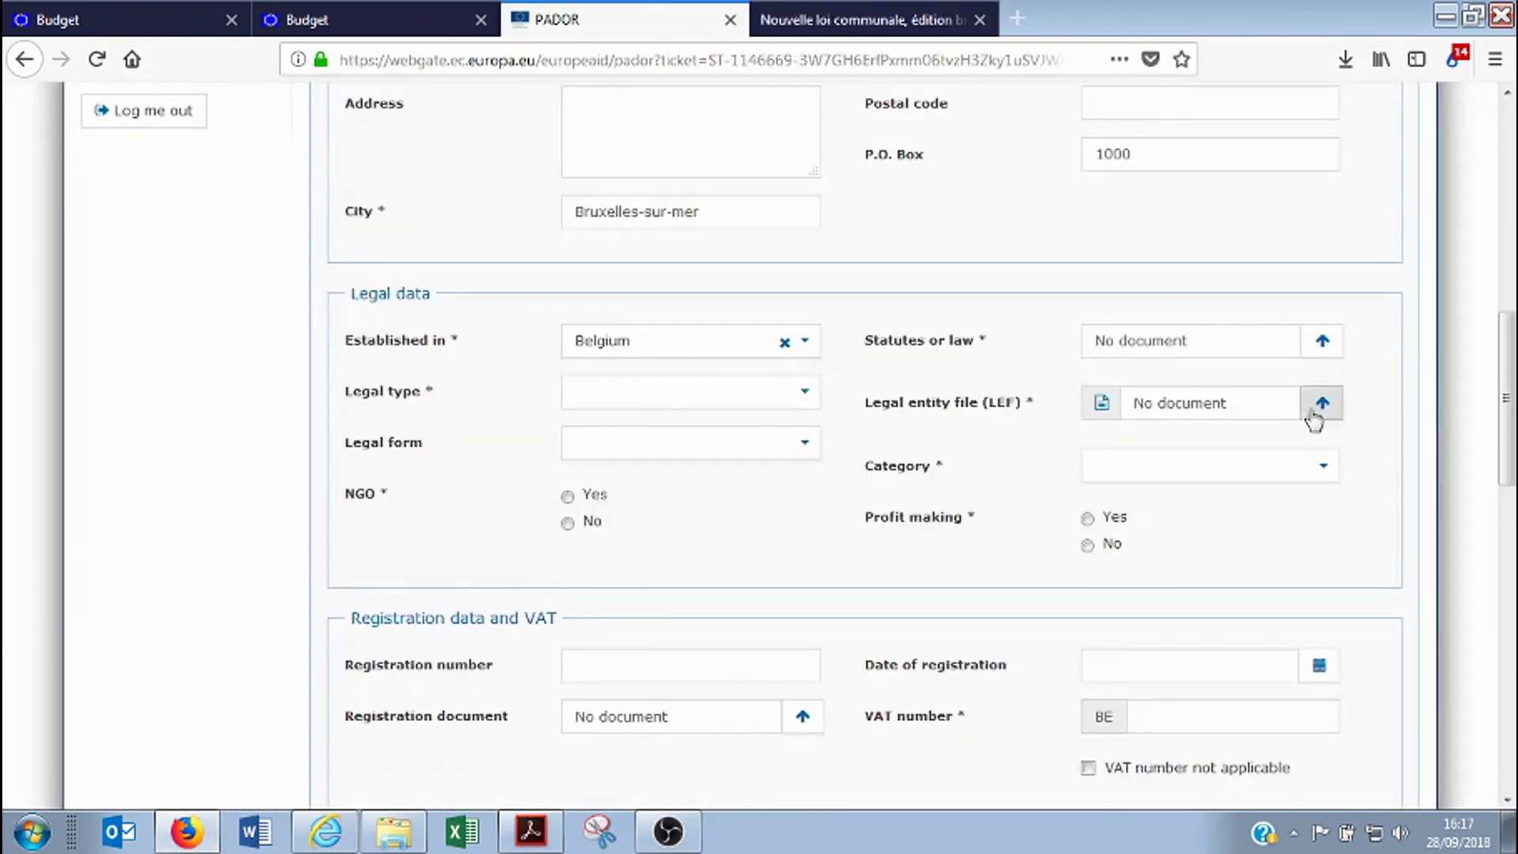
Upload the NLC màj dm-2018-07-30 PDF from Téléchargements as the Statutes or law document
click(1332, 346)
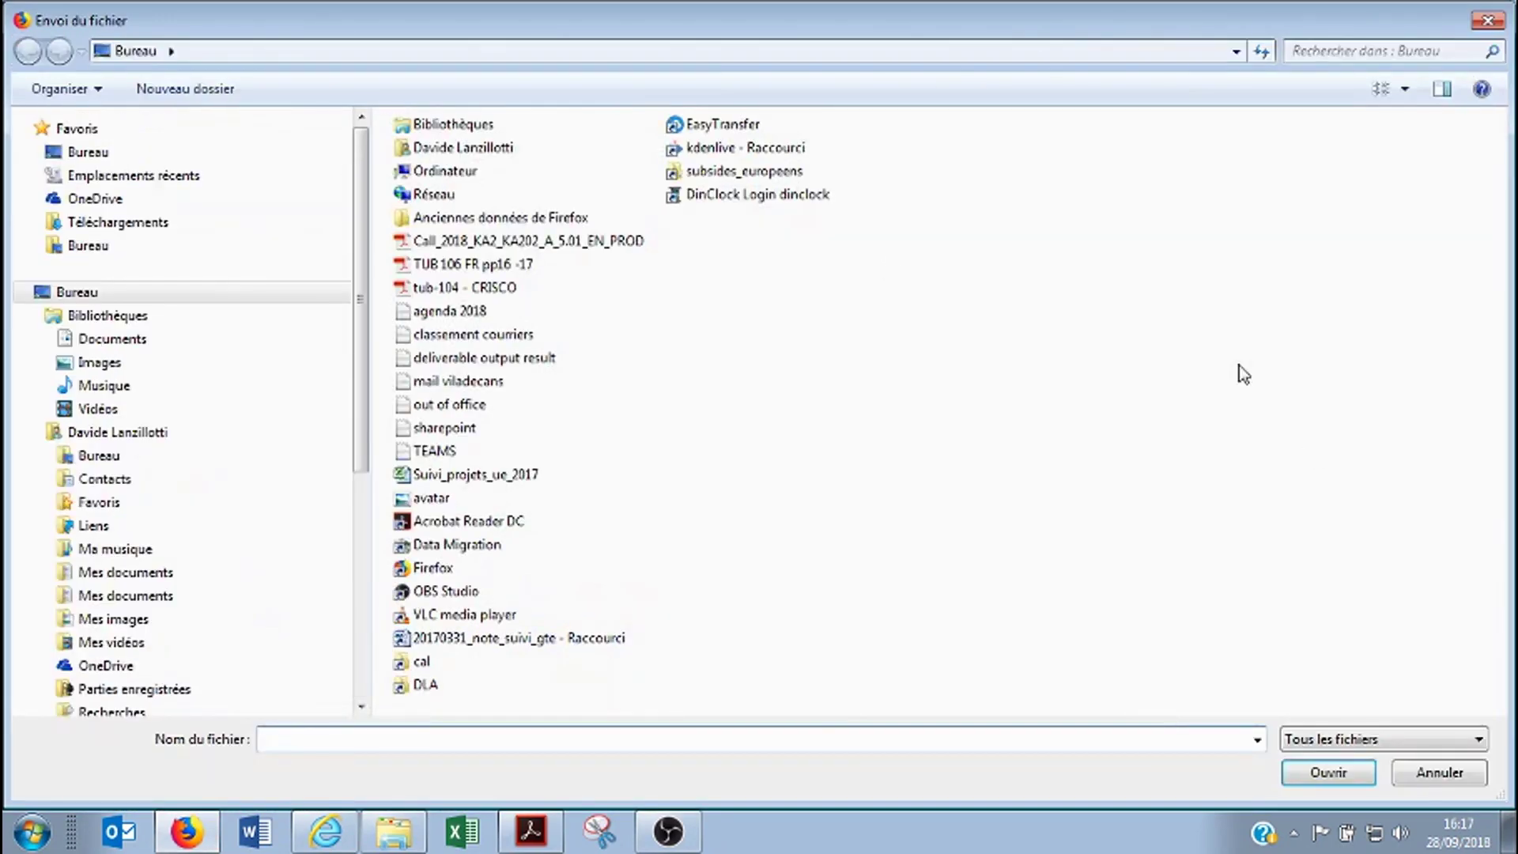
click(124, 229)
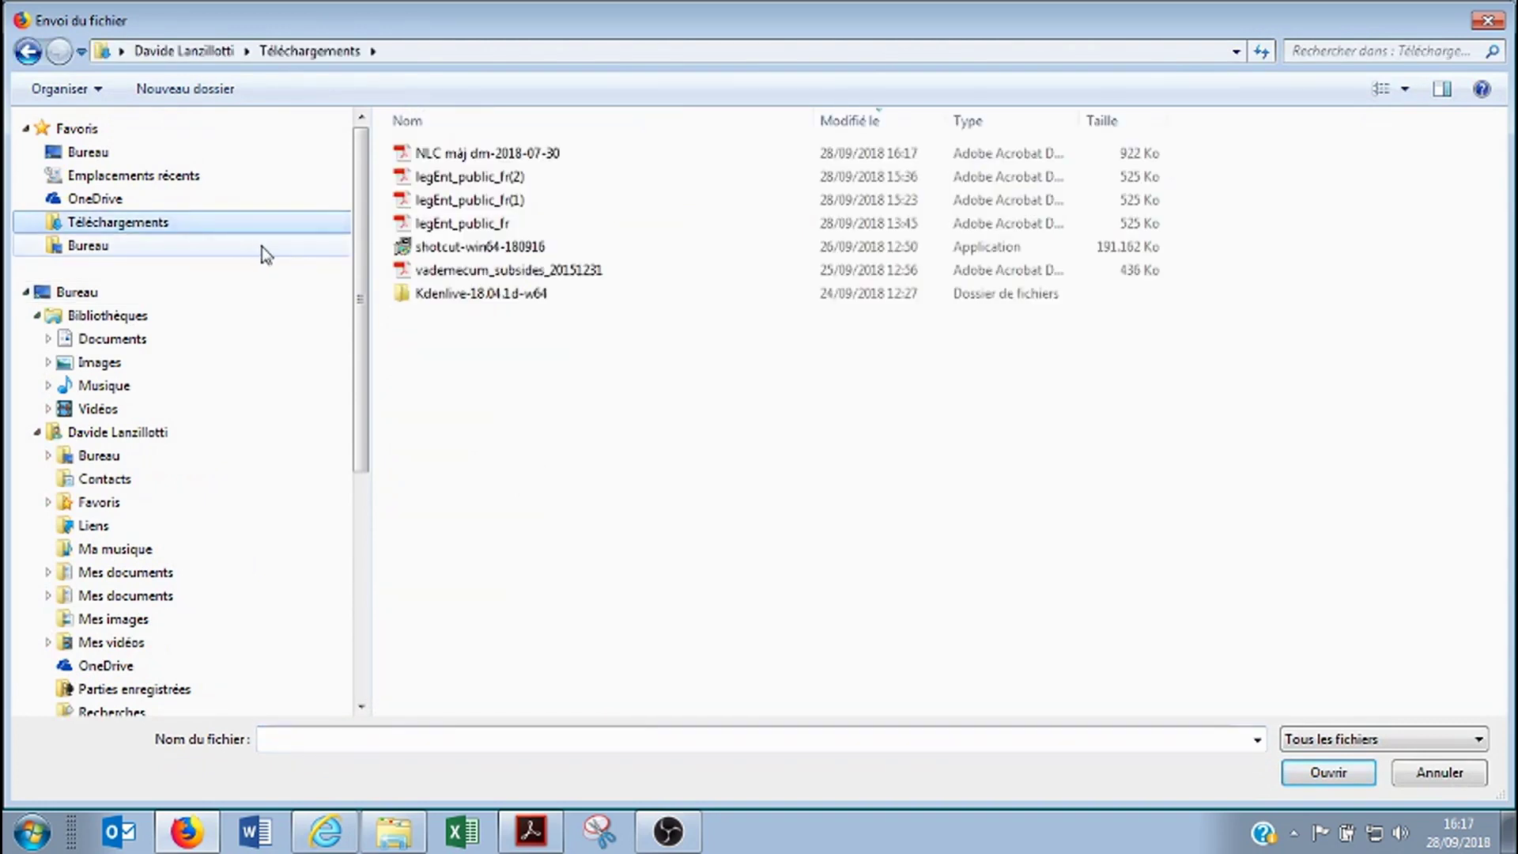
click(498, 155)
click(1301, 773)
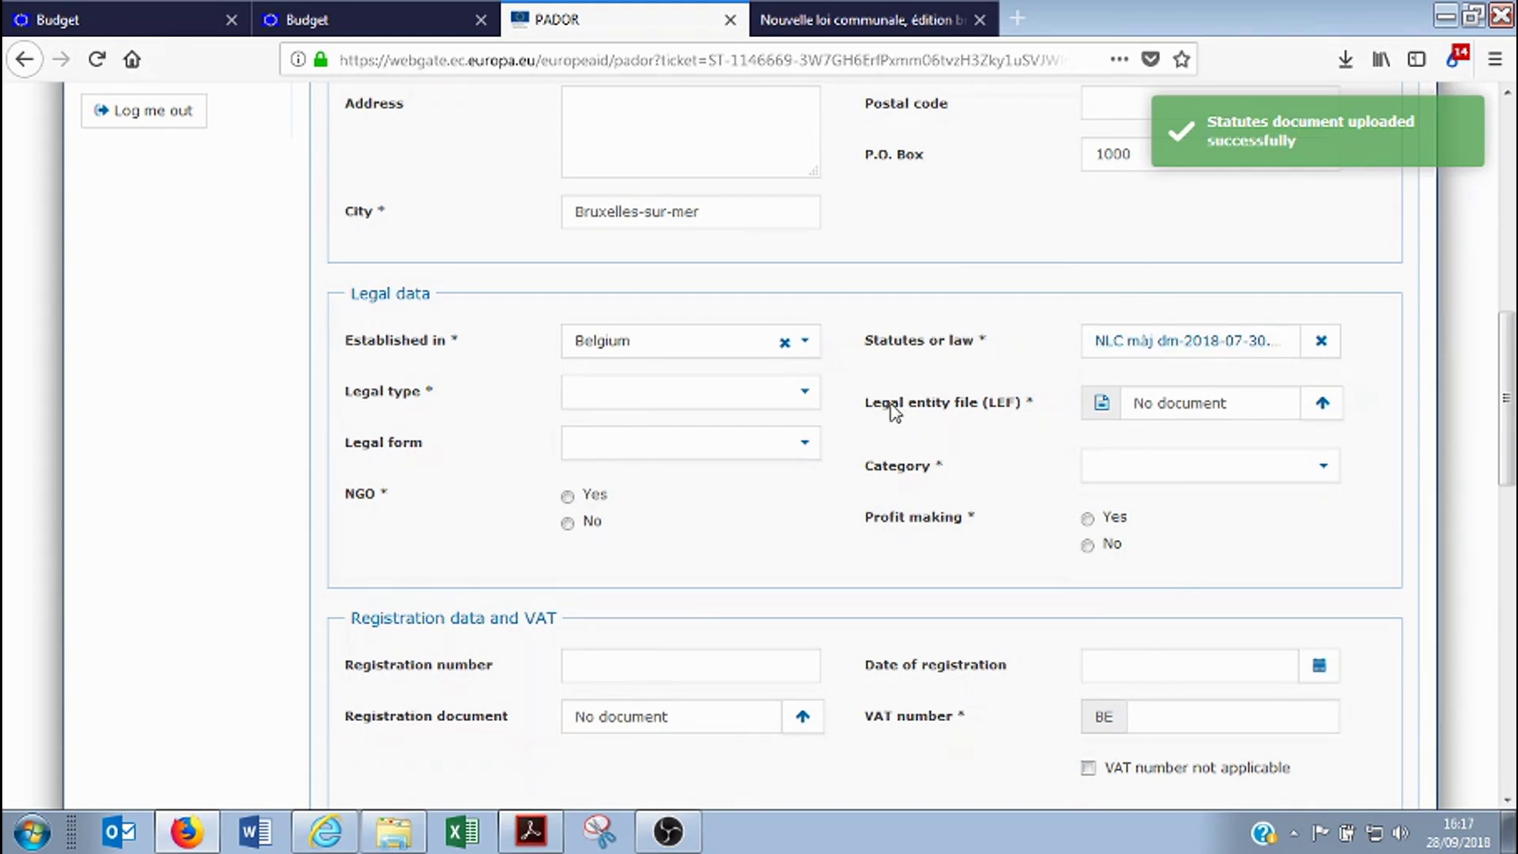
Highlight the Legal entity file (LEF) requirement label to note what is needed next
drag(869, 405, 999, 408)
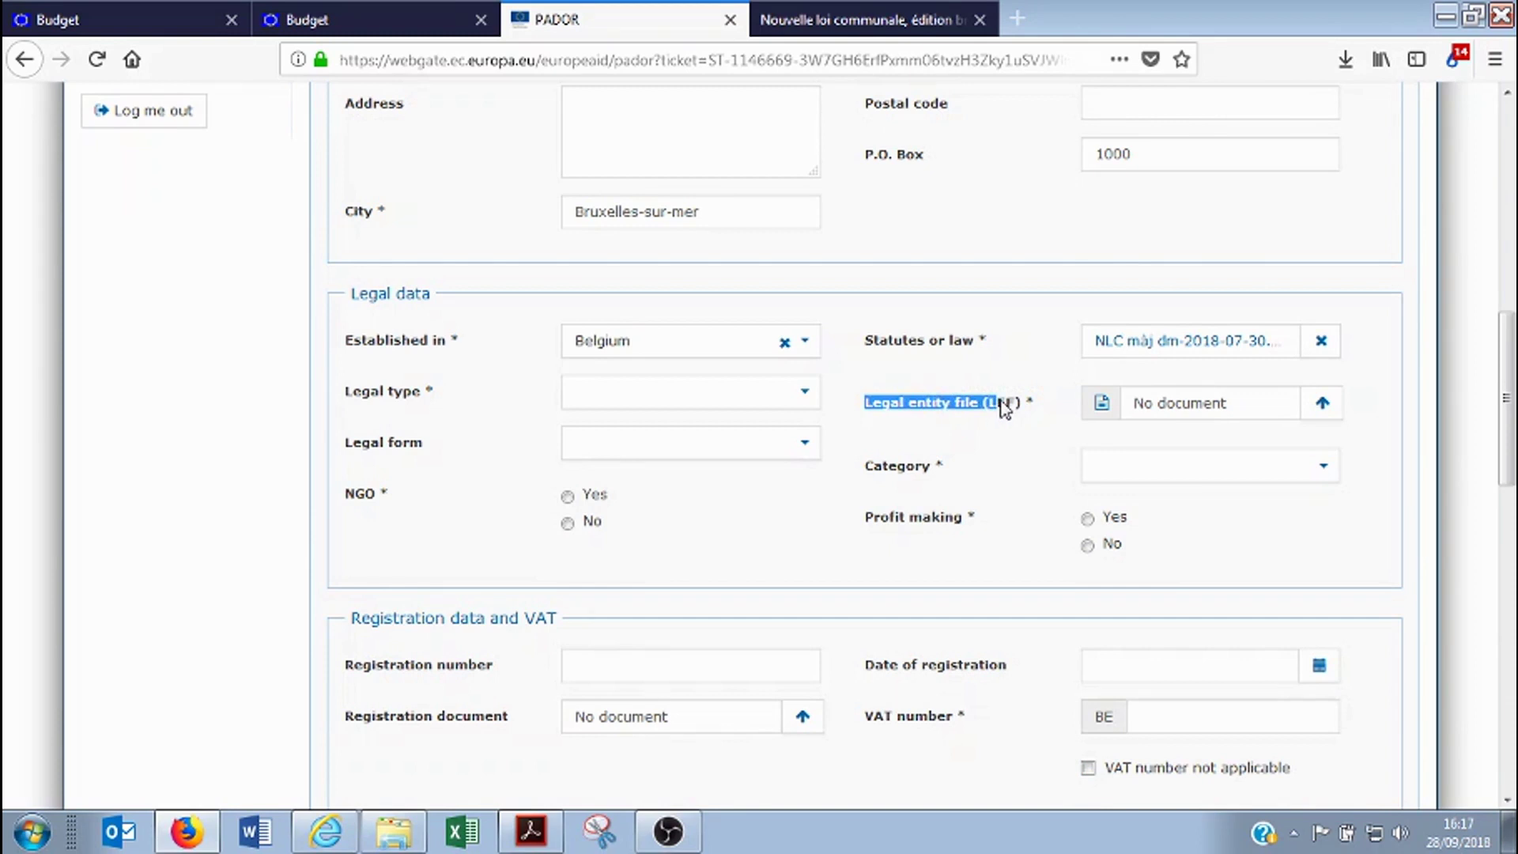
click(976, 411)
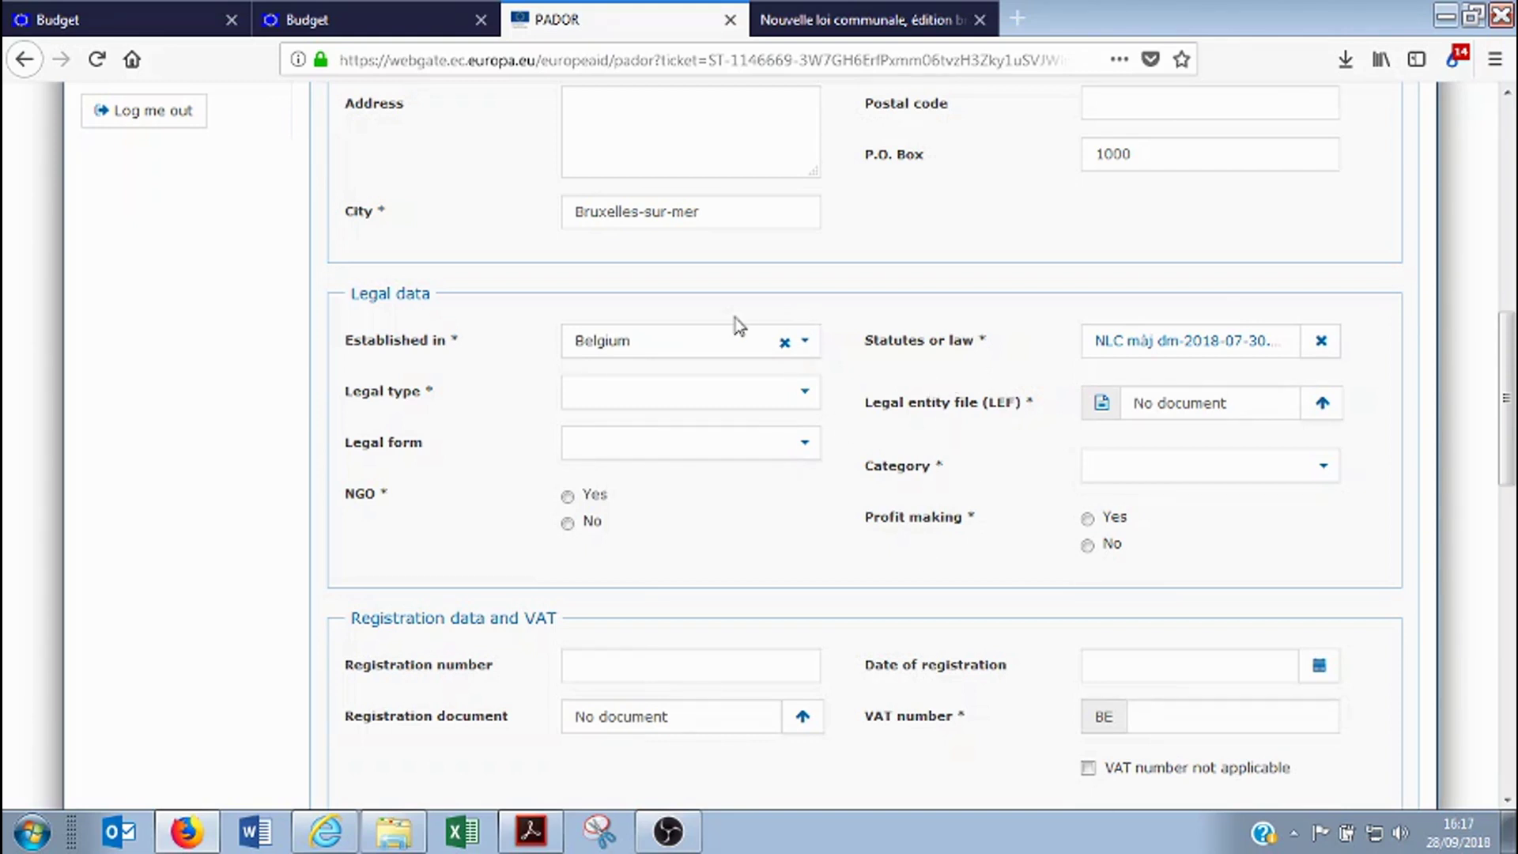
click(114, 32)
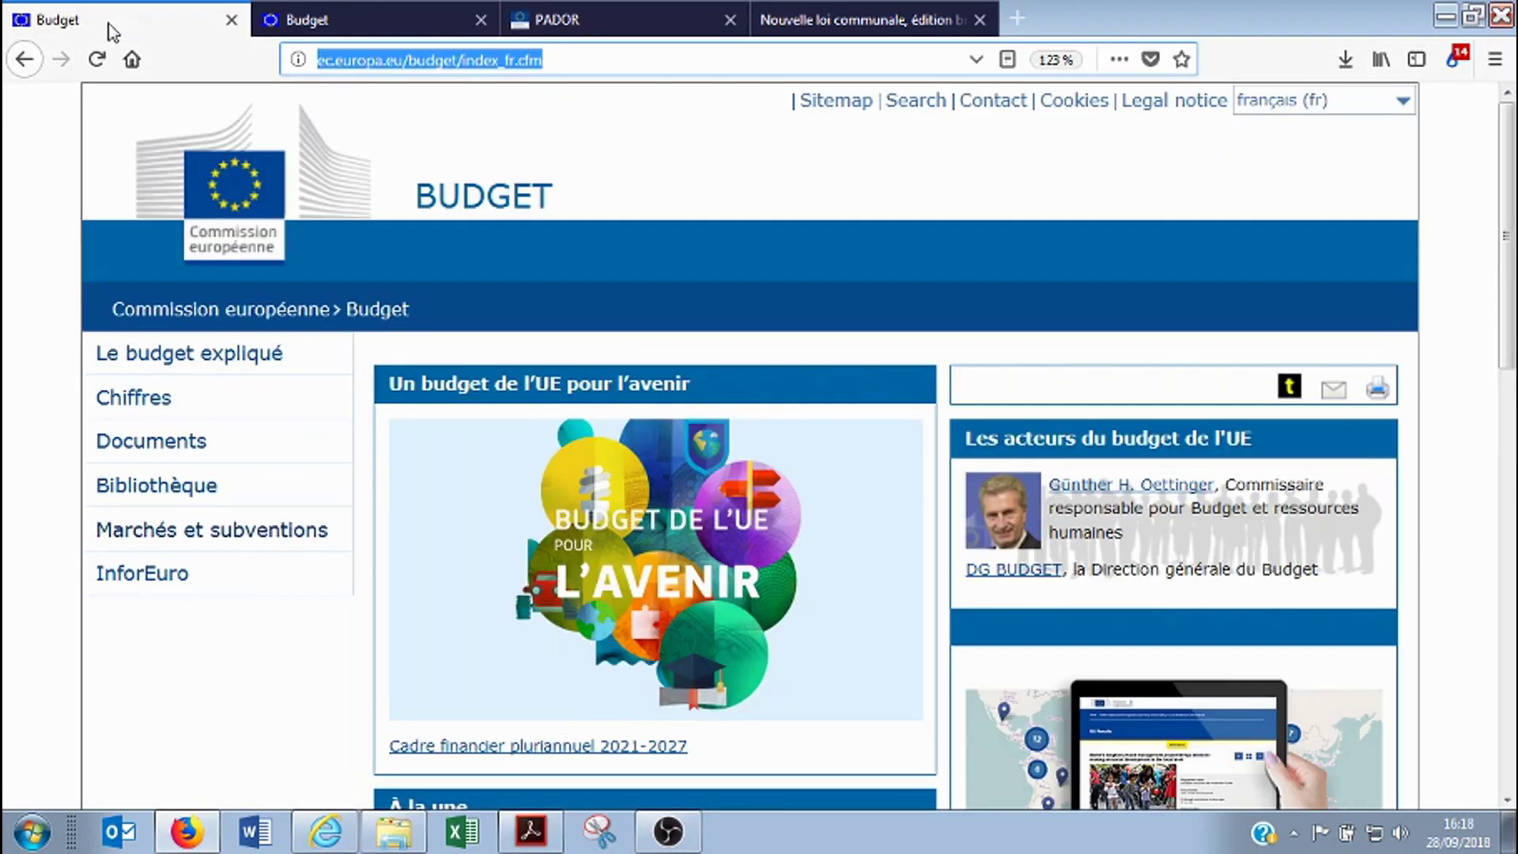
Navigate via Marchés et subventions and Information aux contractants to the Entités légales page
click(489, 63)
drag(579, 67, 325, 70)
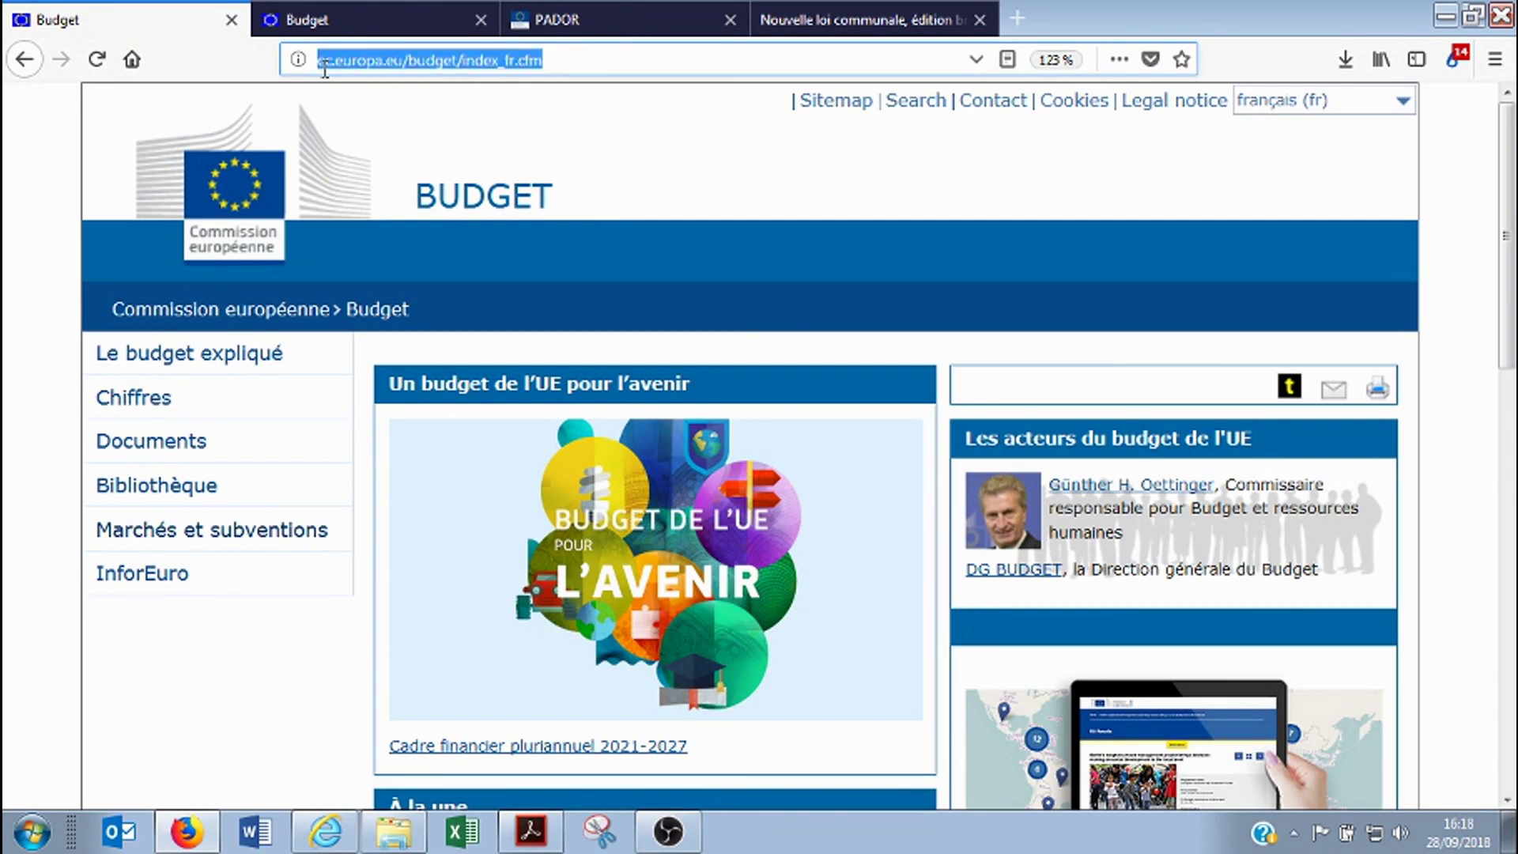
click(614, 58)
click(237, 539)
scroll(355, 301, down, 3)
click(224, 532)
scroll(316, 341, down, 5)
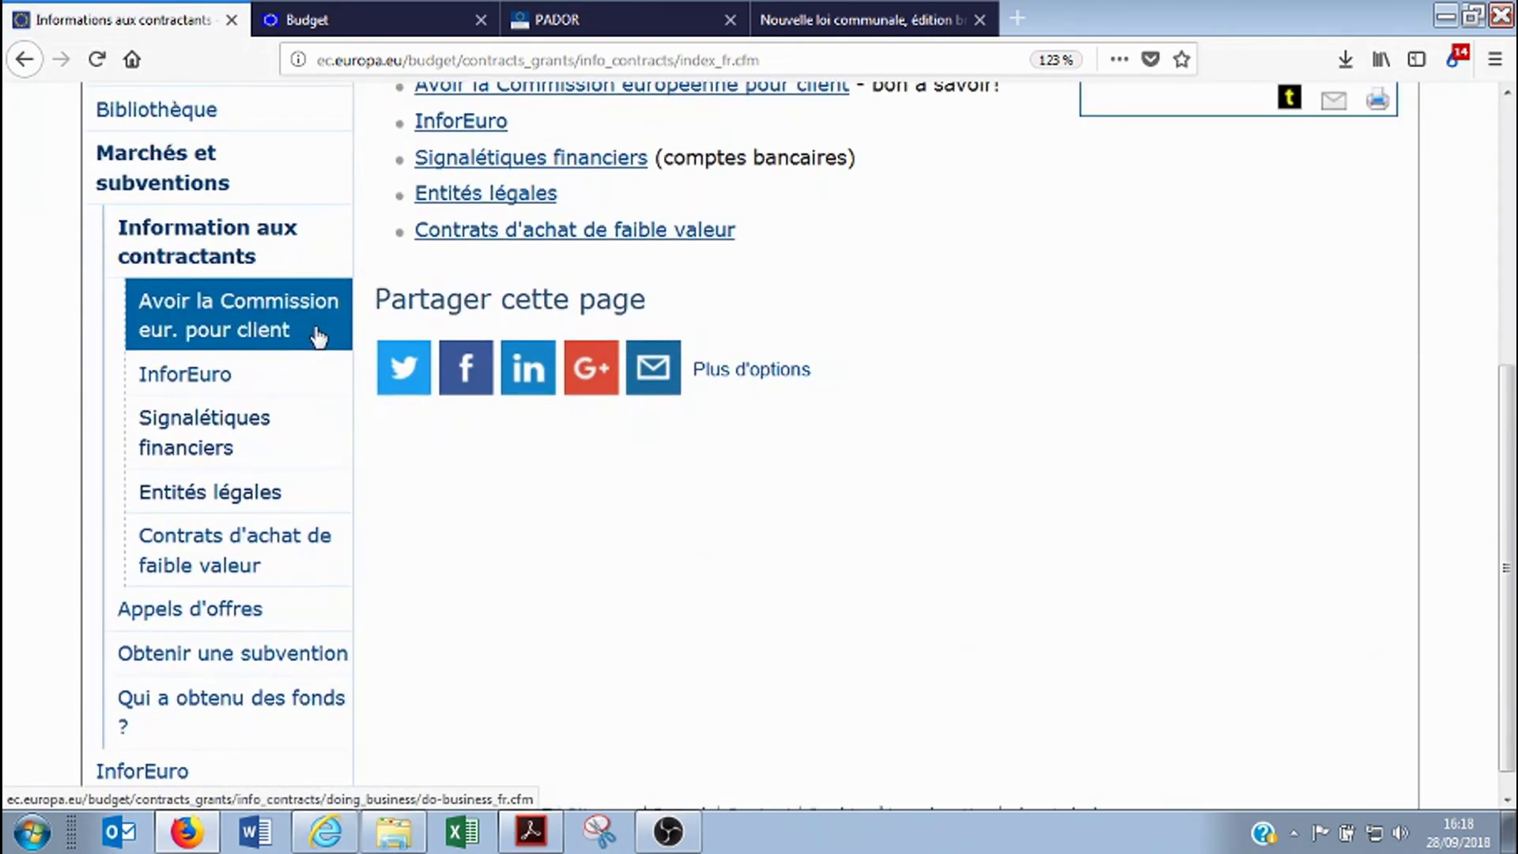
click(244, 493)
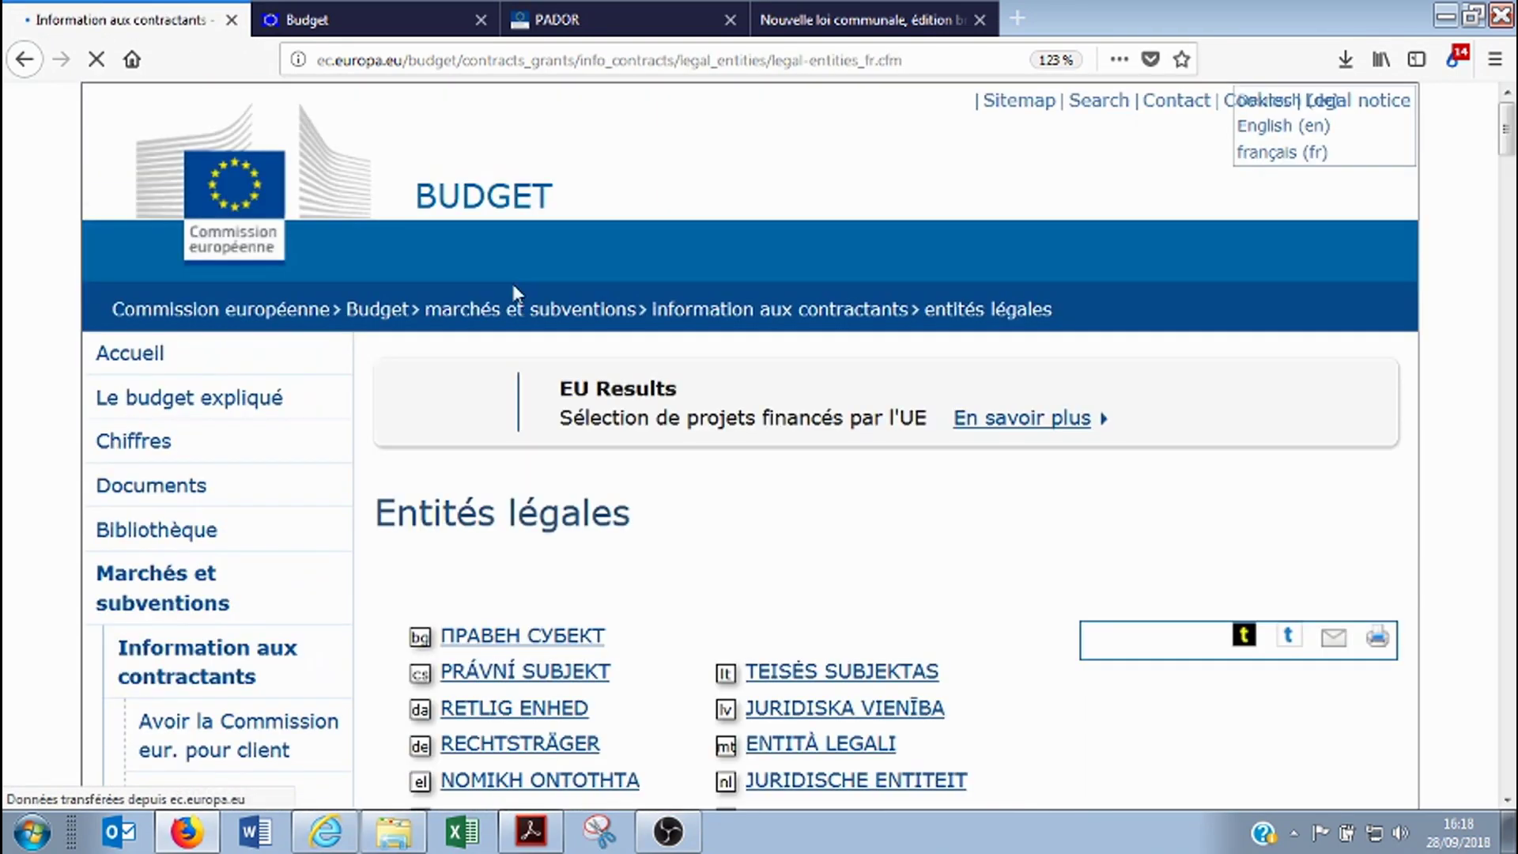
scroll(540, 253, down, 6)
scroll(576, 186, up, 3)
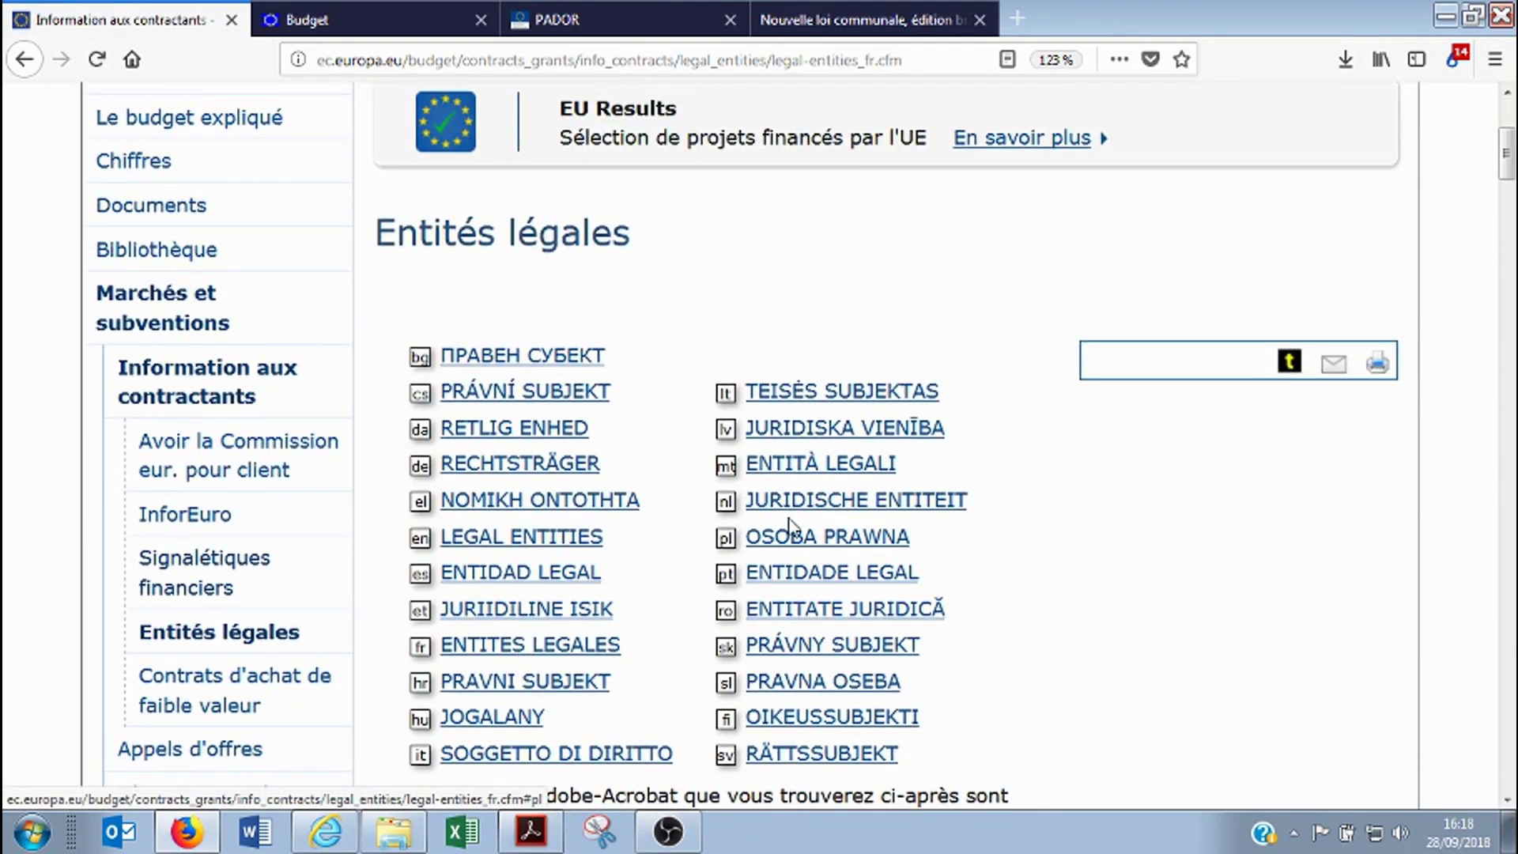
Open the French ENTITÉ DE DROIT PUBLIC form and save legEnt_public_fr.pdf
click(494, 647)
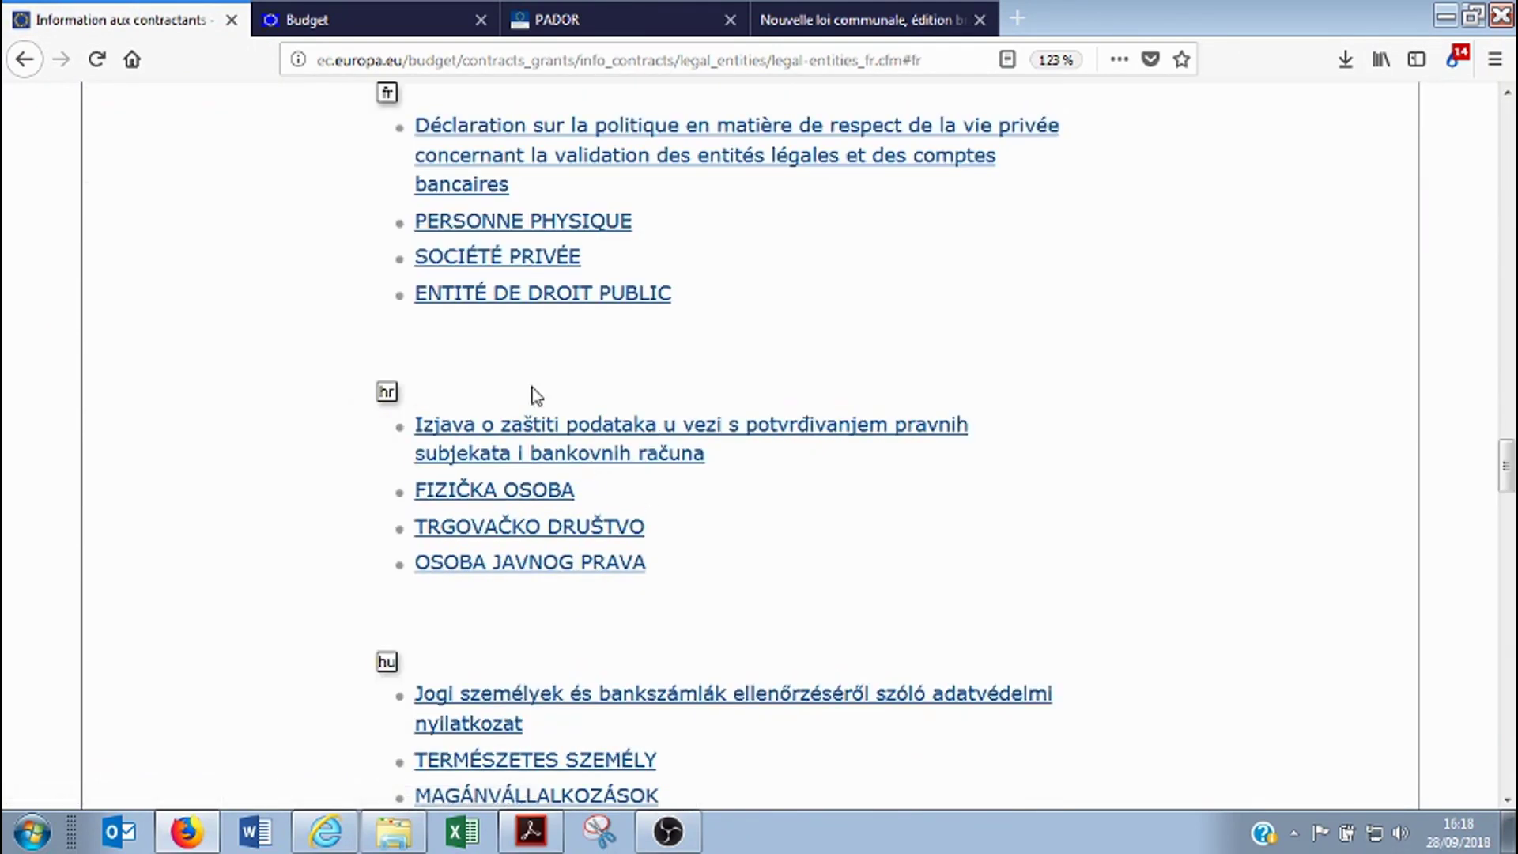
click(595, 299)
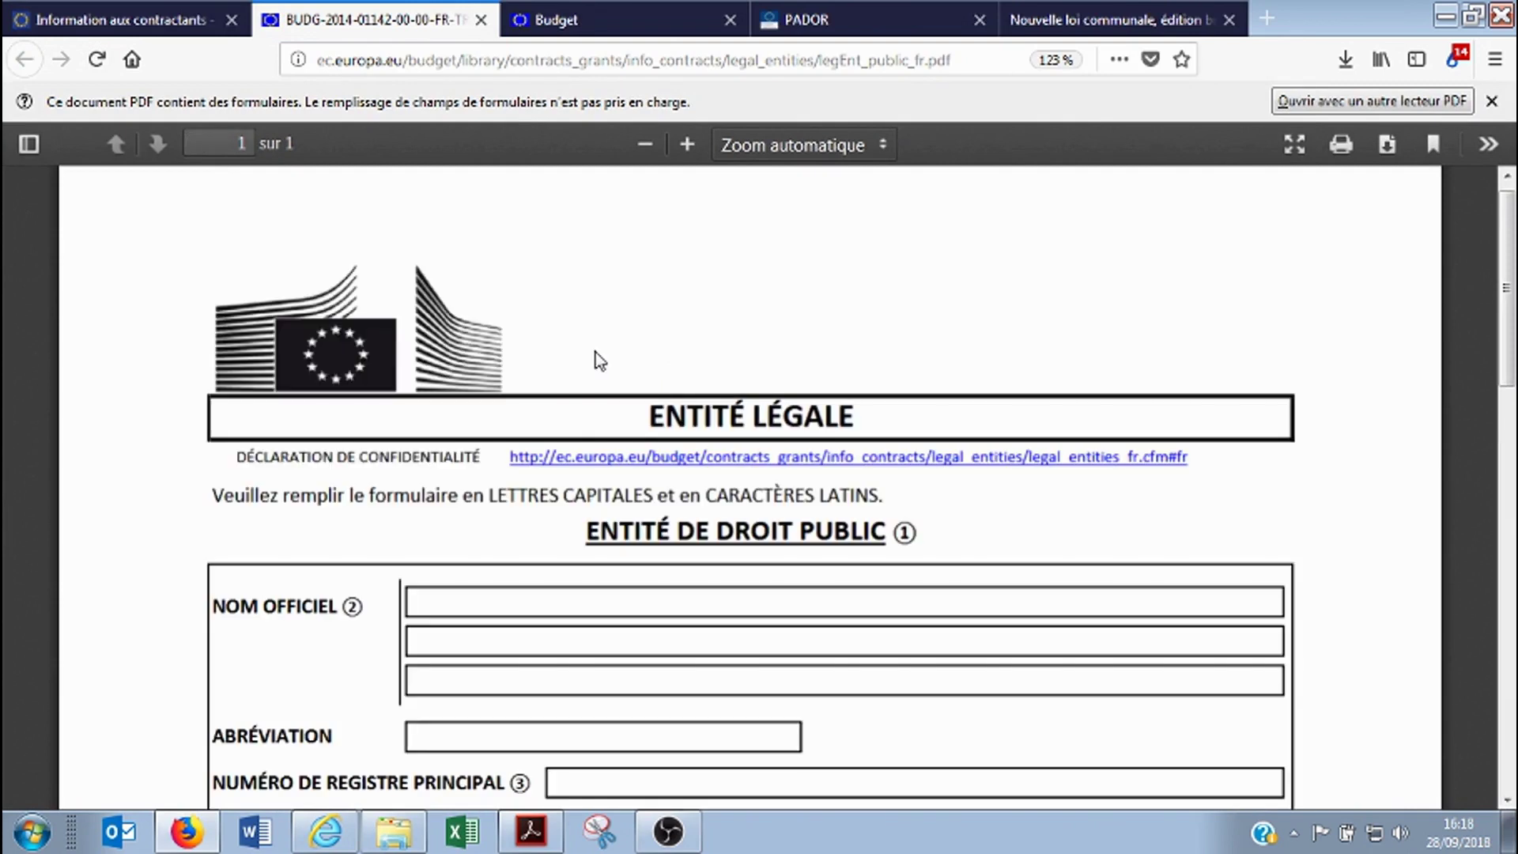
scroll(684, 383, down, 3)
scroll(685, 383, up, 3)
click(1386, 144)
click(783, 460)
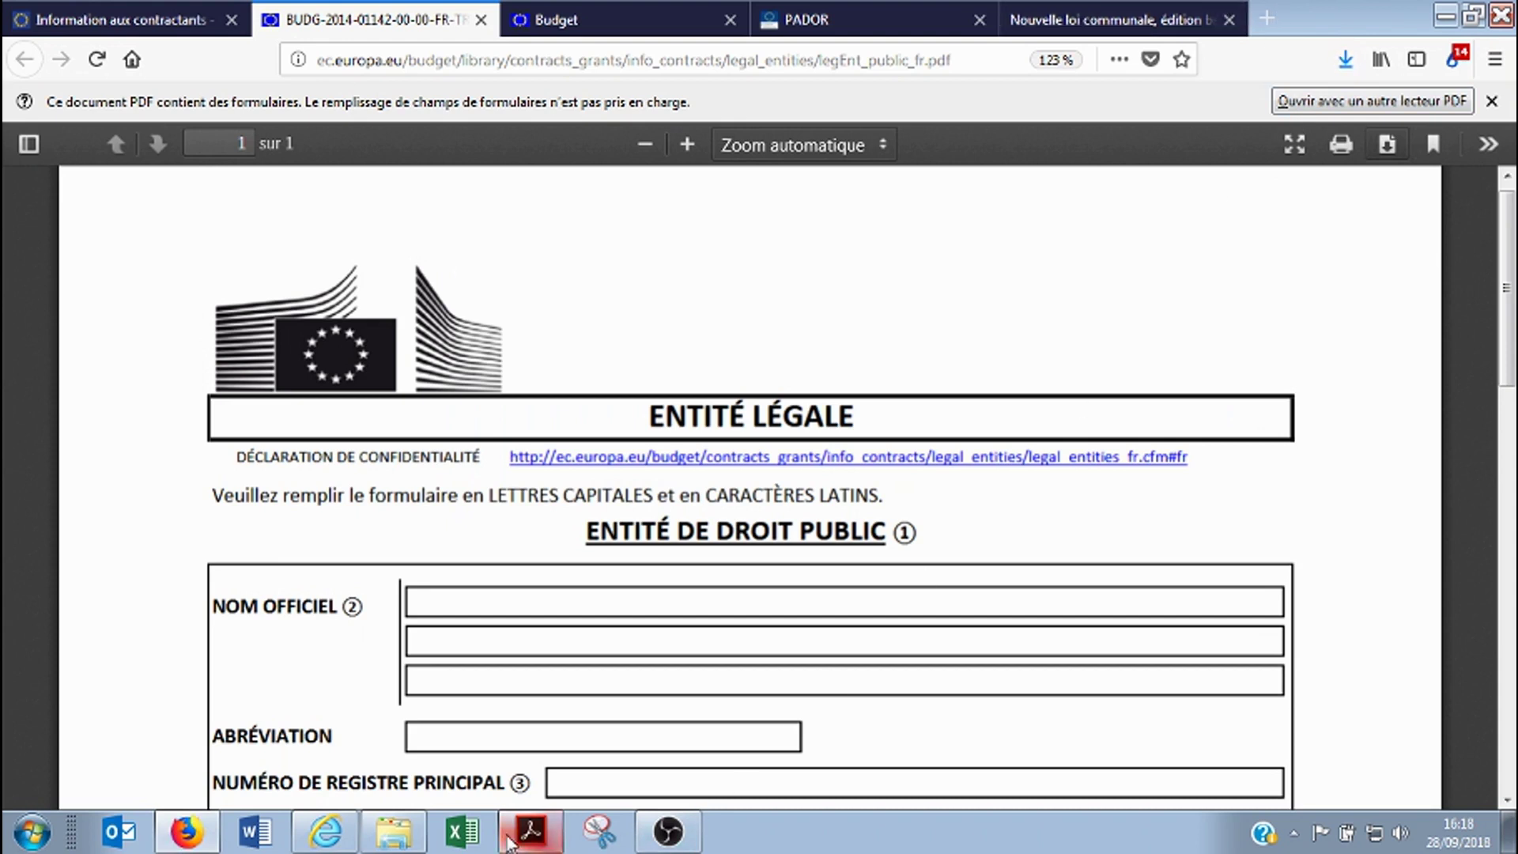
click(394, 832)
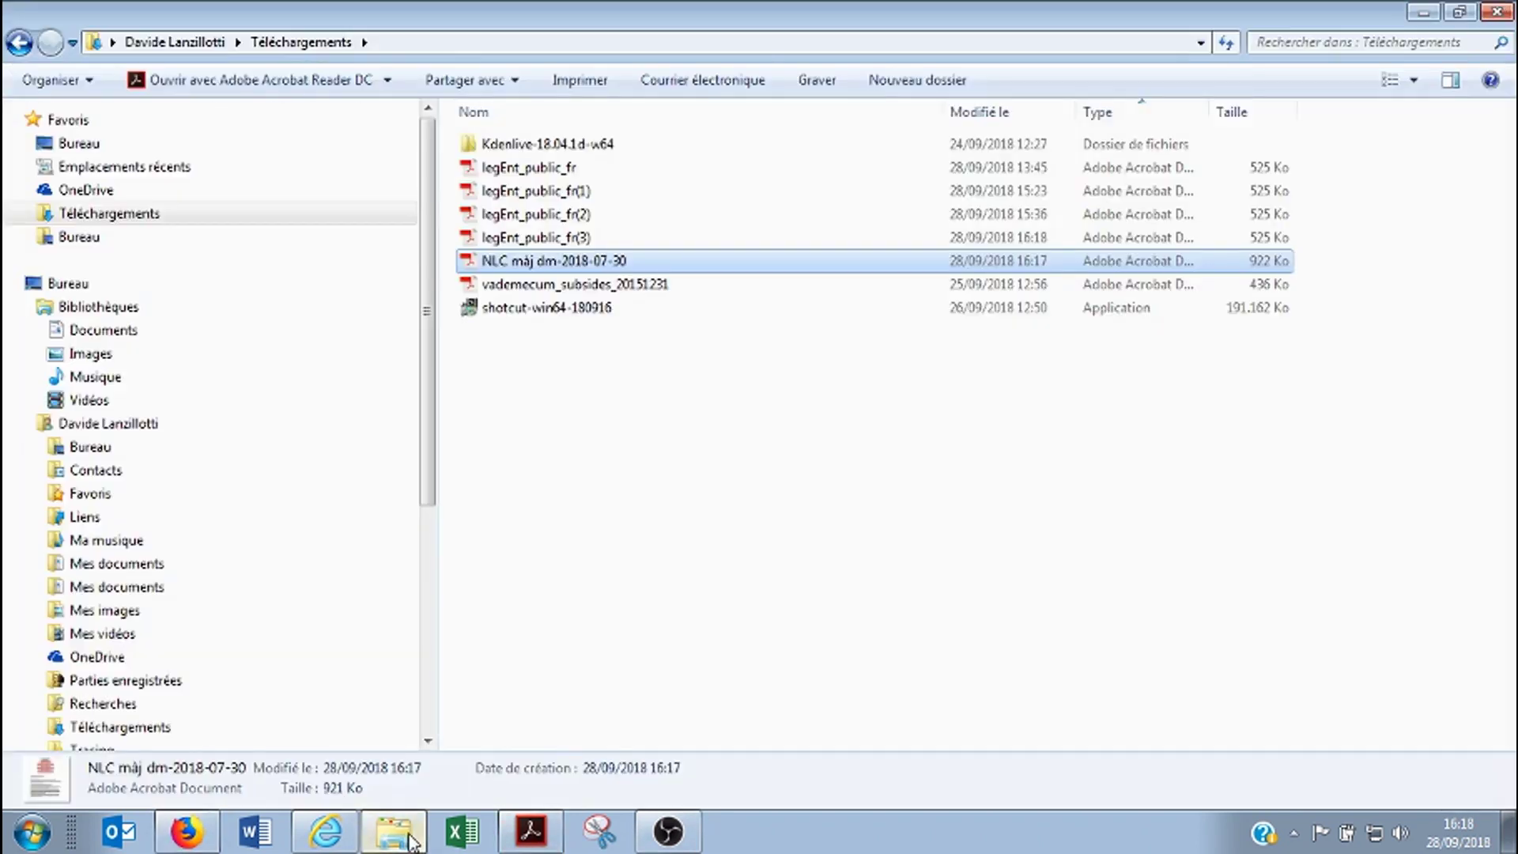
Refresh Téléchargements, open legEnt_public_fr, and bring the PDF back up in Firefox
click(115, 217)
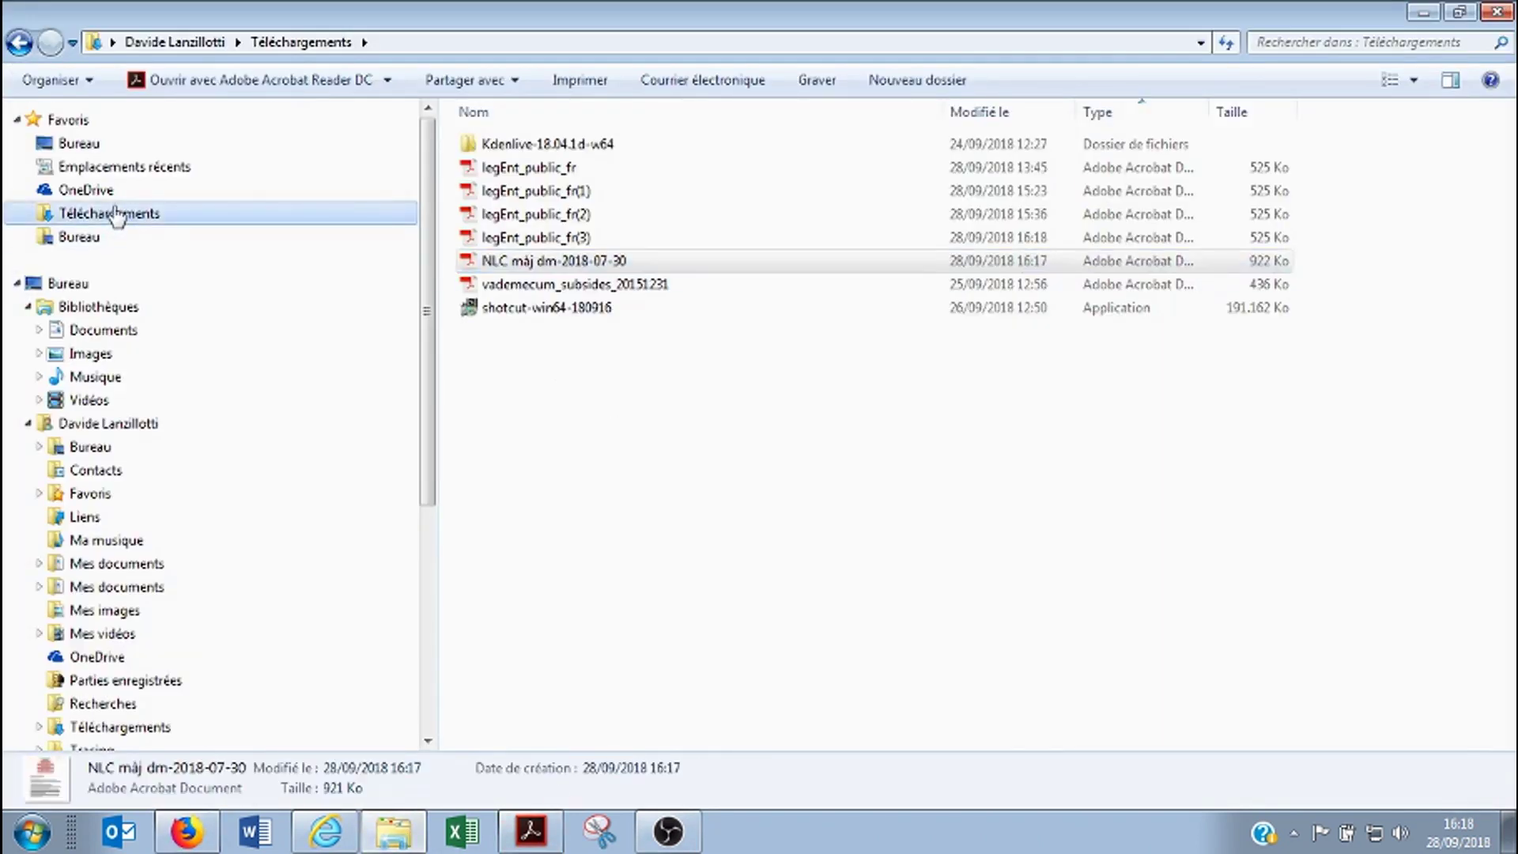
double_click(545, 168)
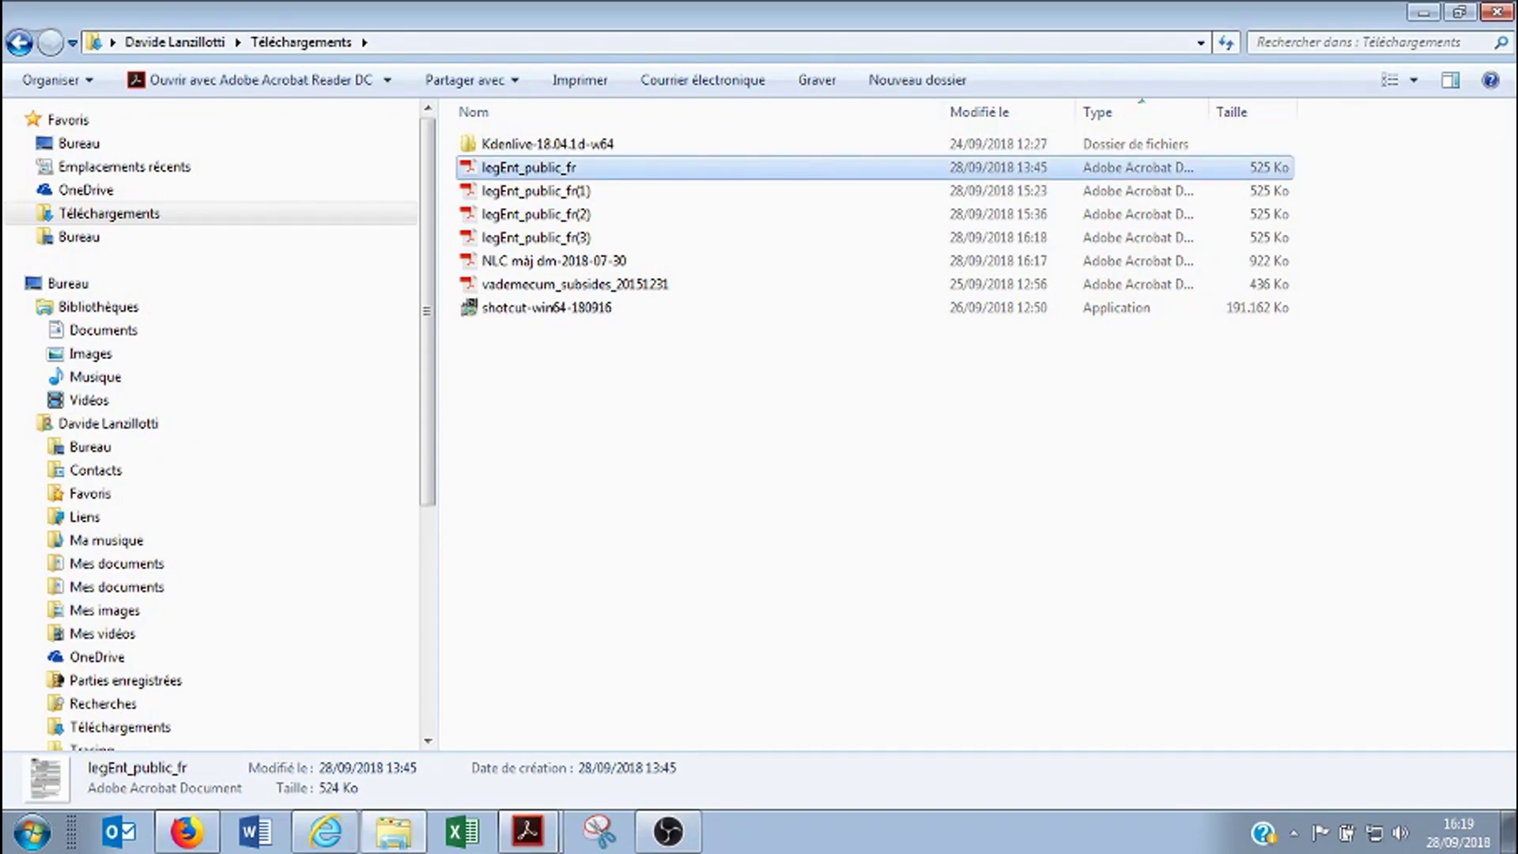
click(184, 826)
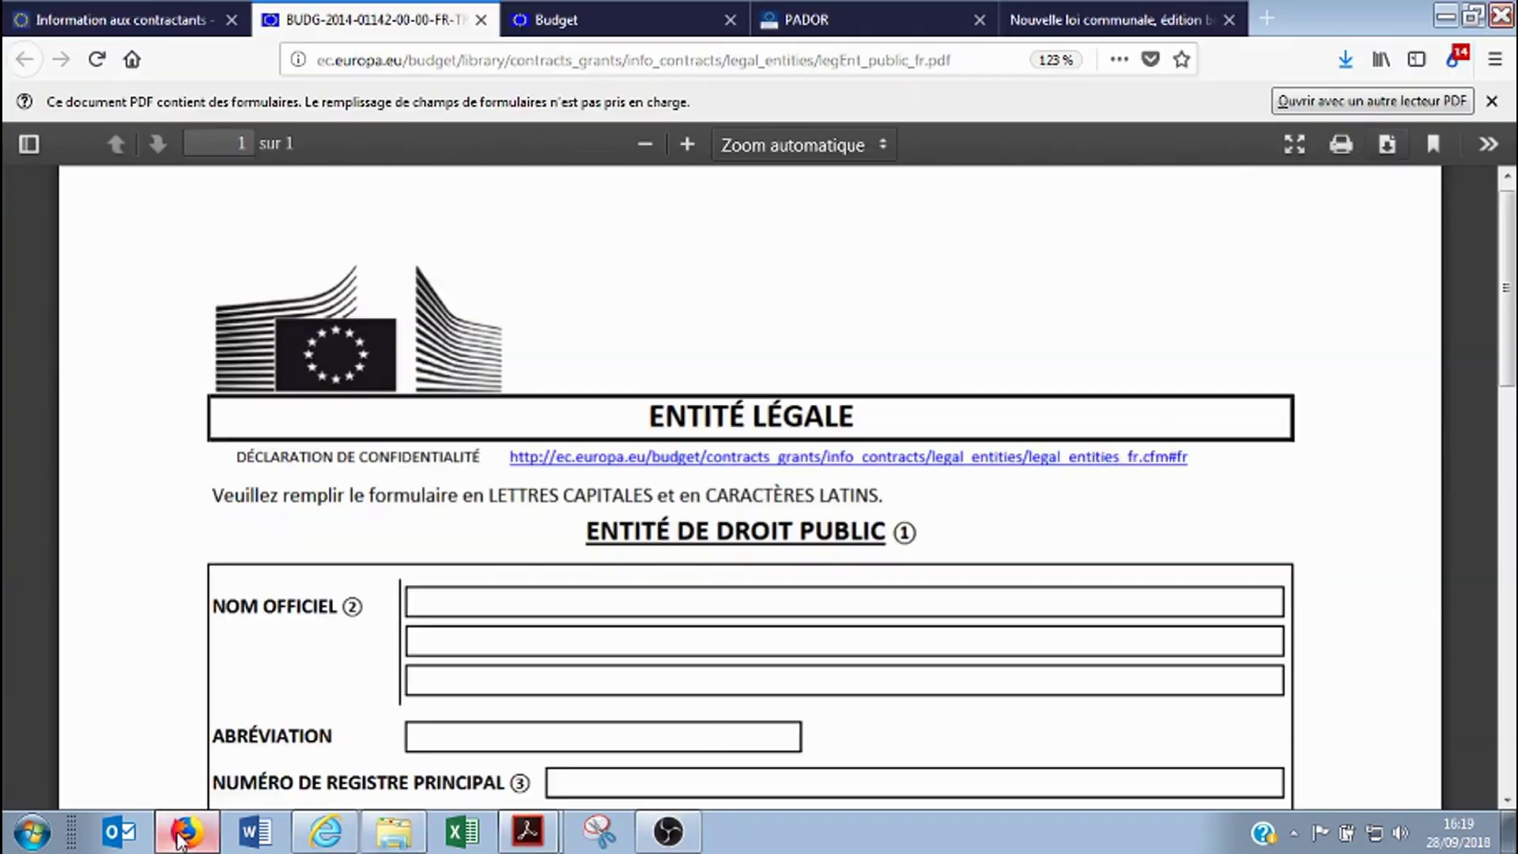
In the PADOR form, upload legEnt_public_fr from Téléchargements as the Legal entity file (LEF)
click(808, 24)
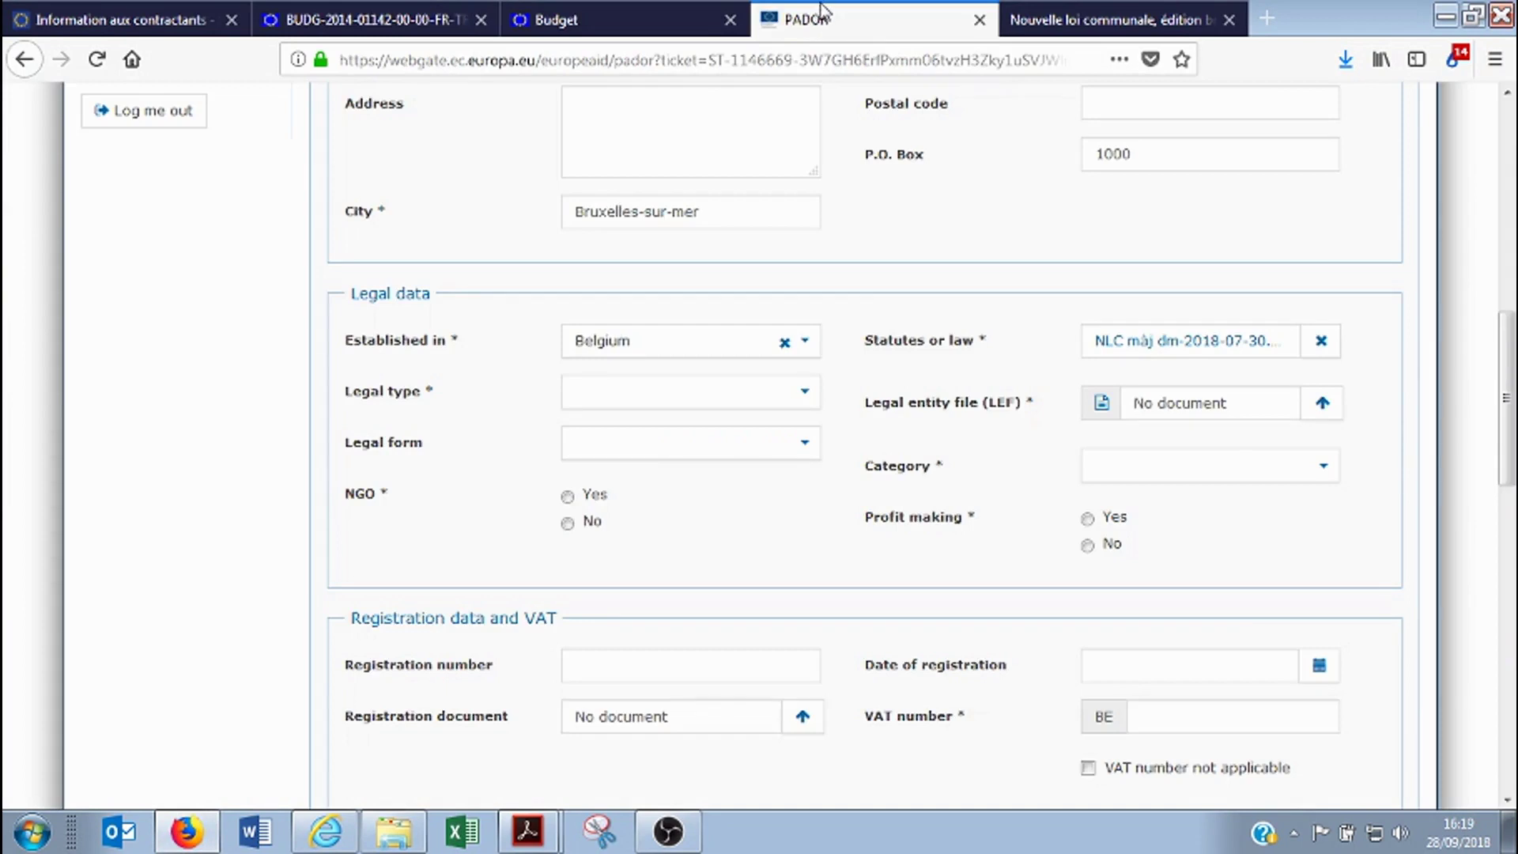
click(1322, 403)
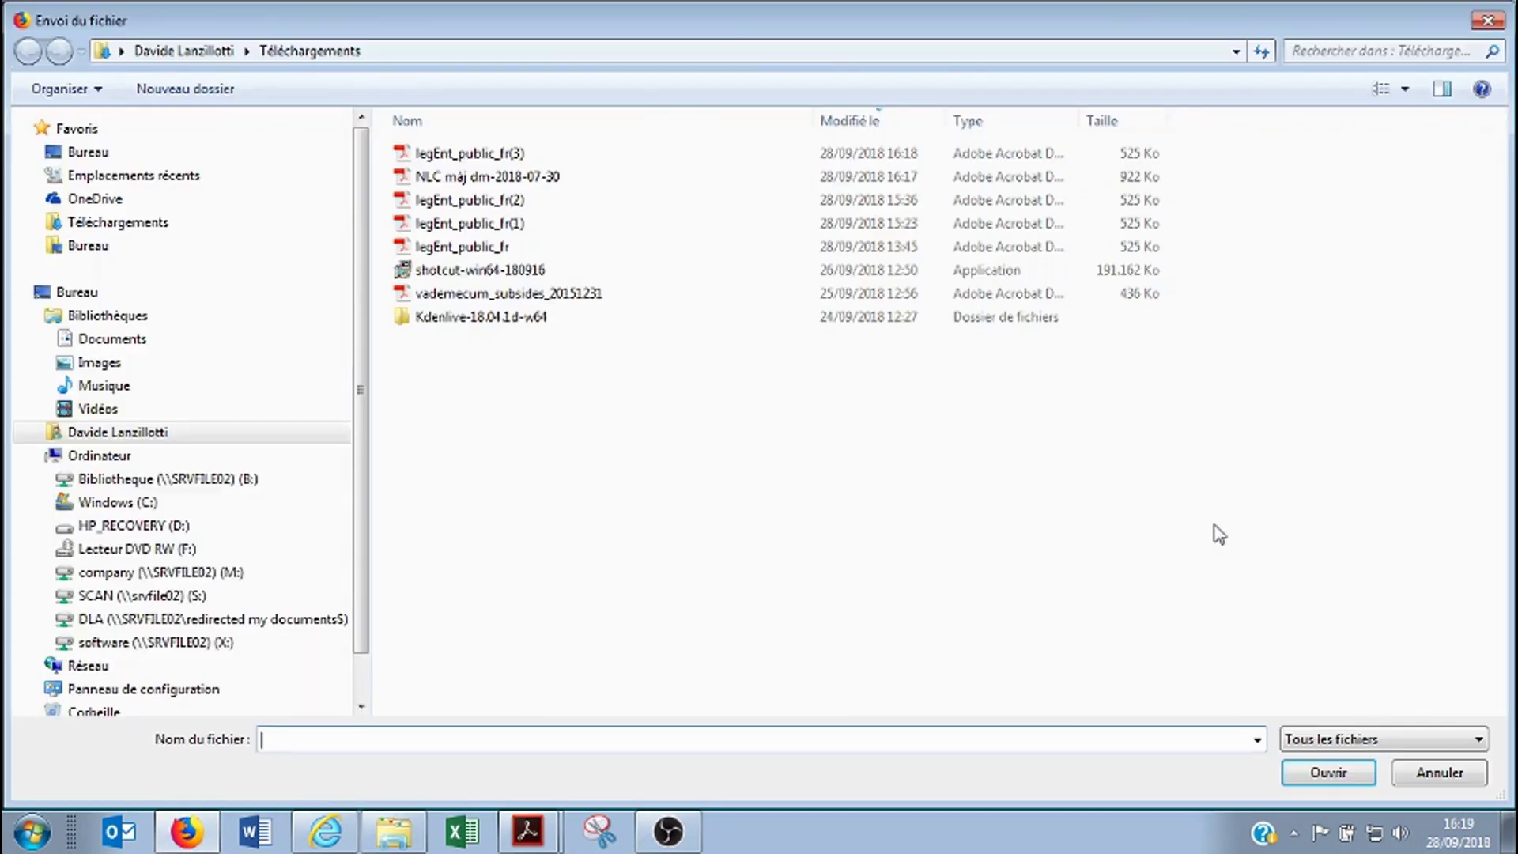
click(503, 248)
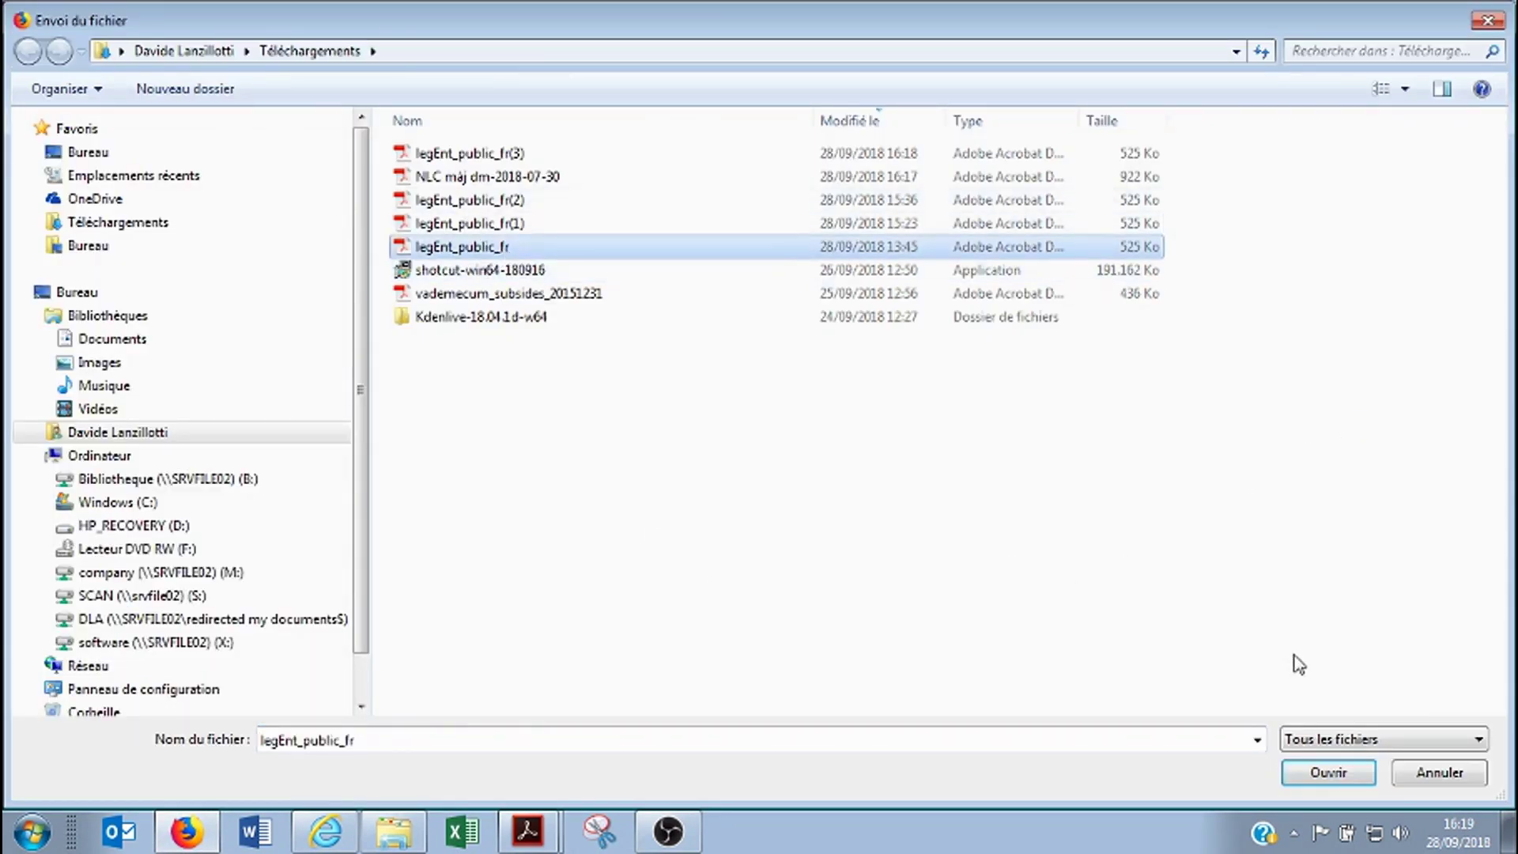
click(1336, 772)
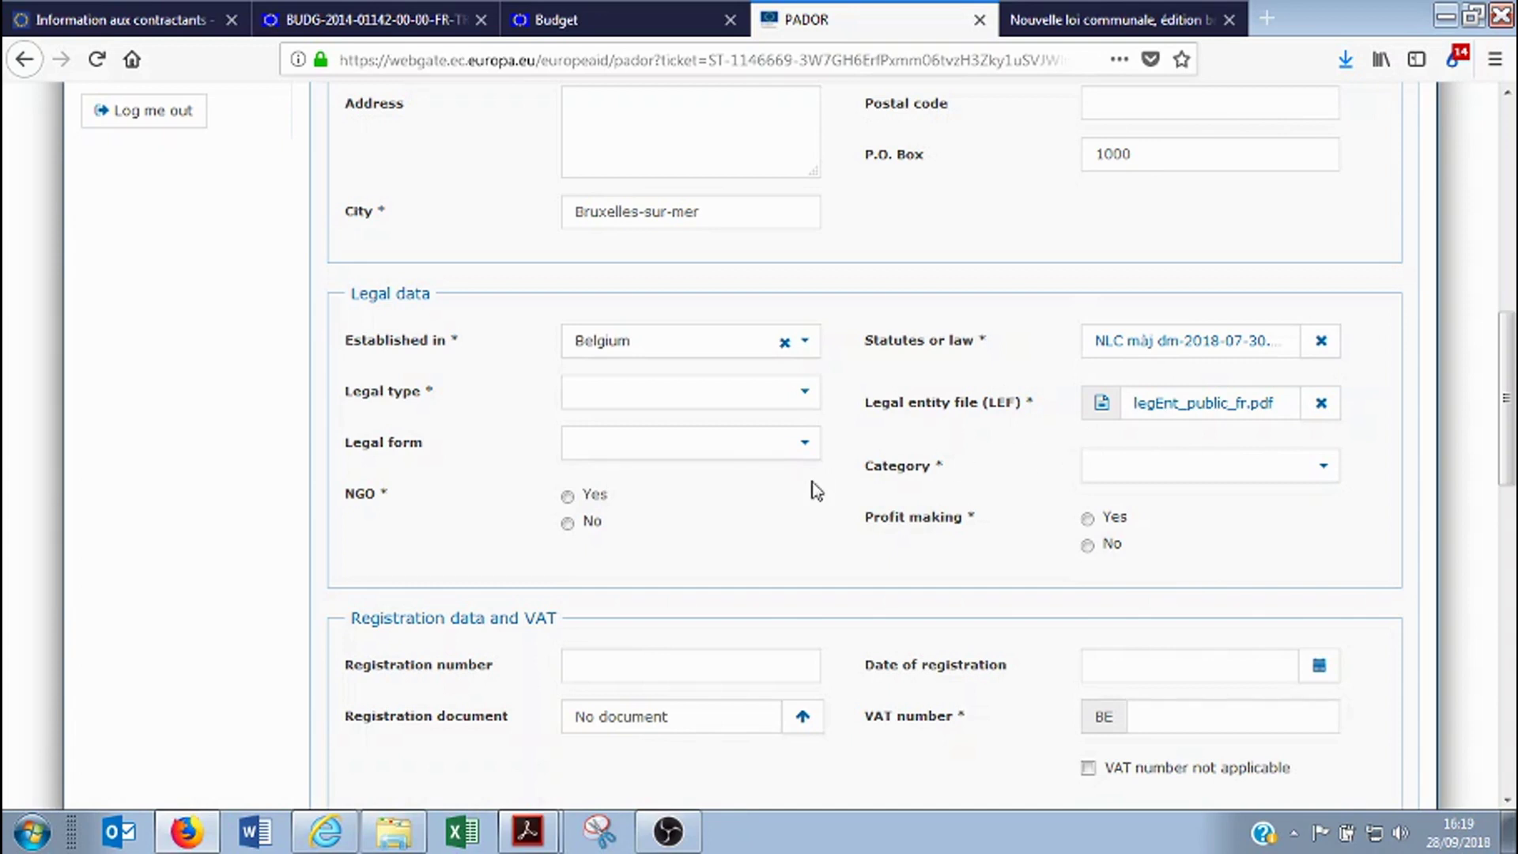
Set the legal type to Public Law Body and the category to Local Authority
click(743, 395)
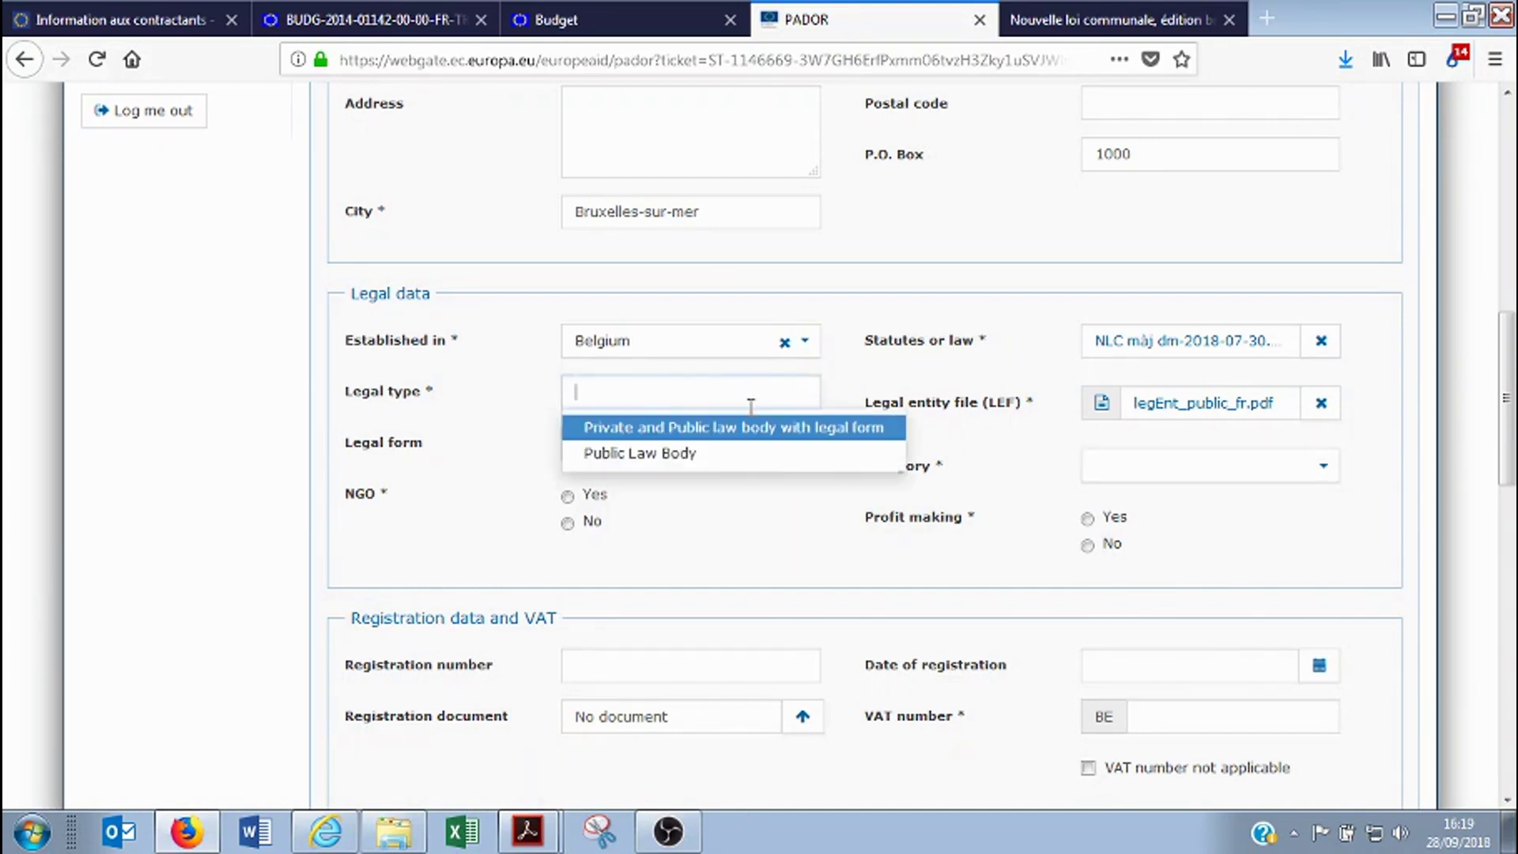
click(642, 461)
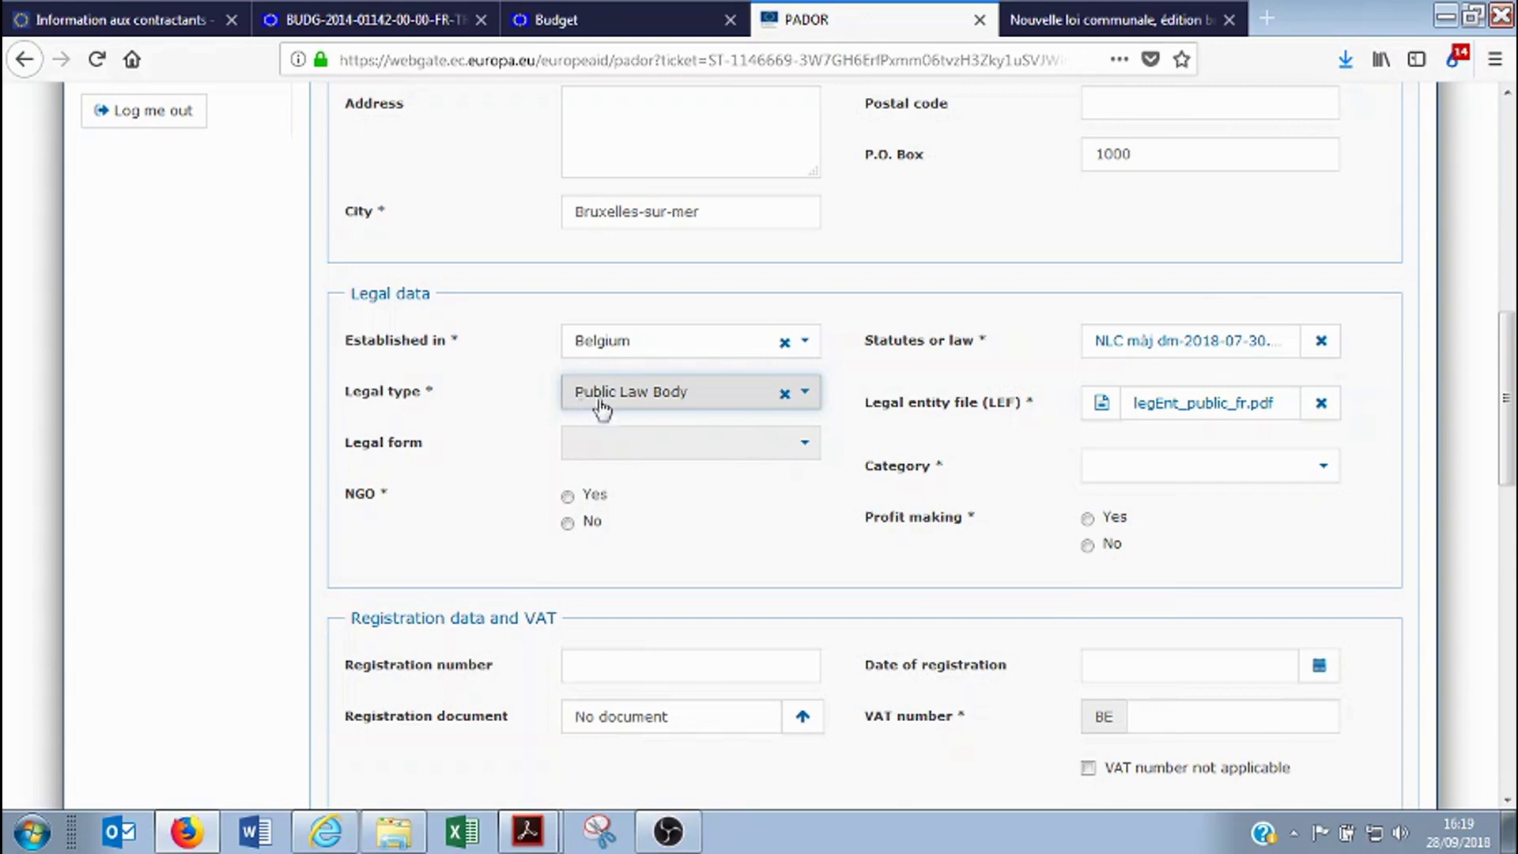
click(1178, 469)
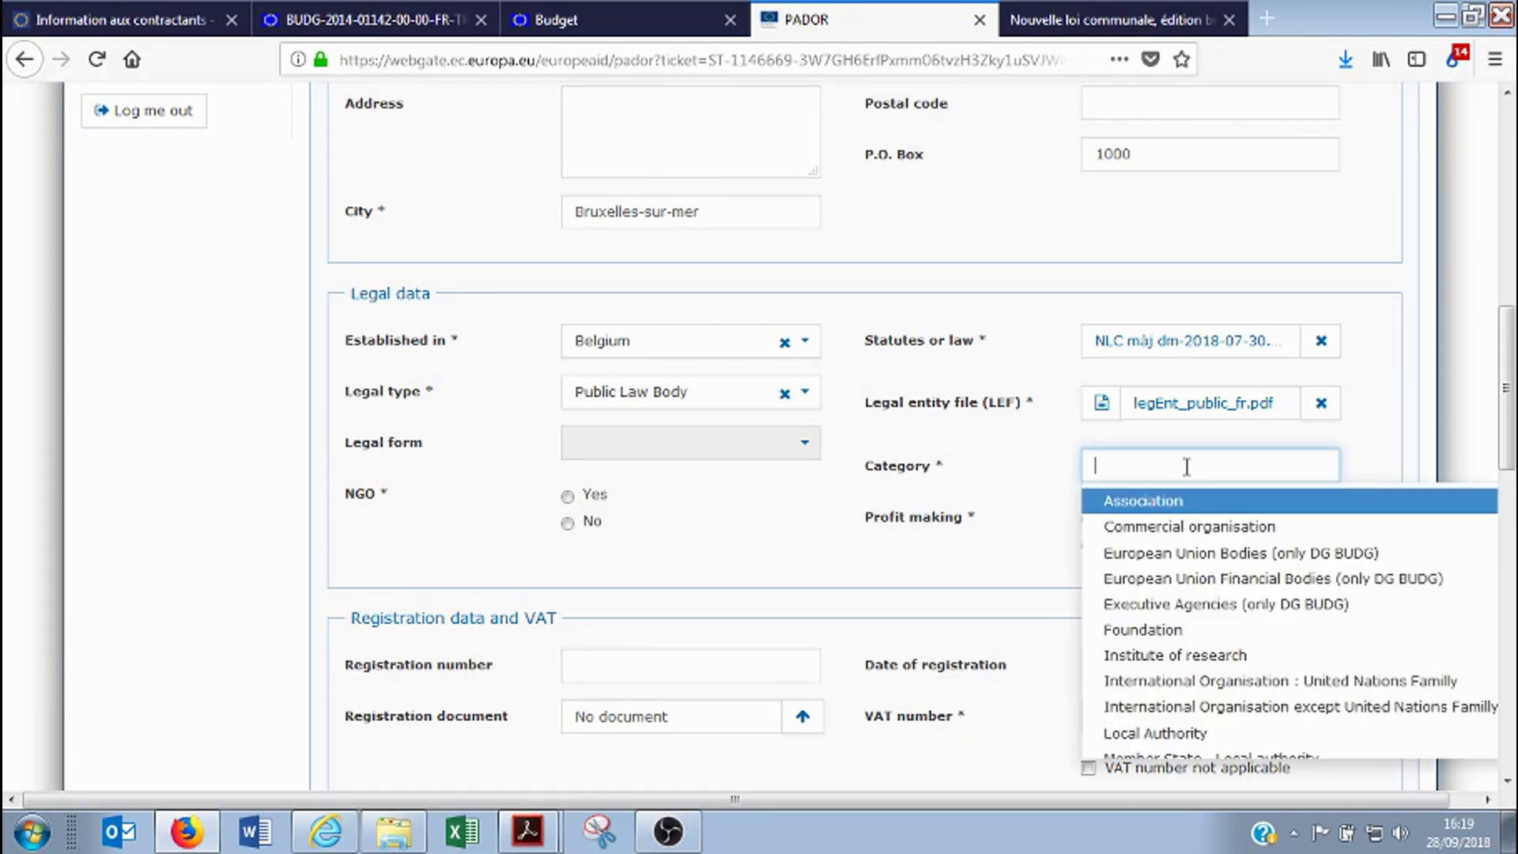
scroll(1186, 474, down, 3)
click(1159, 509)
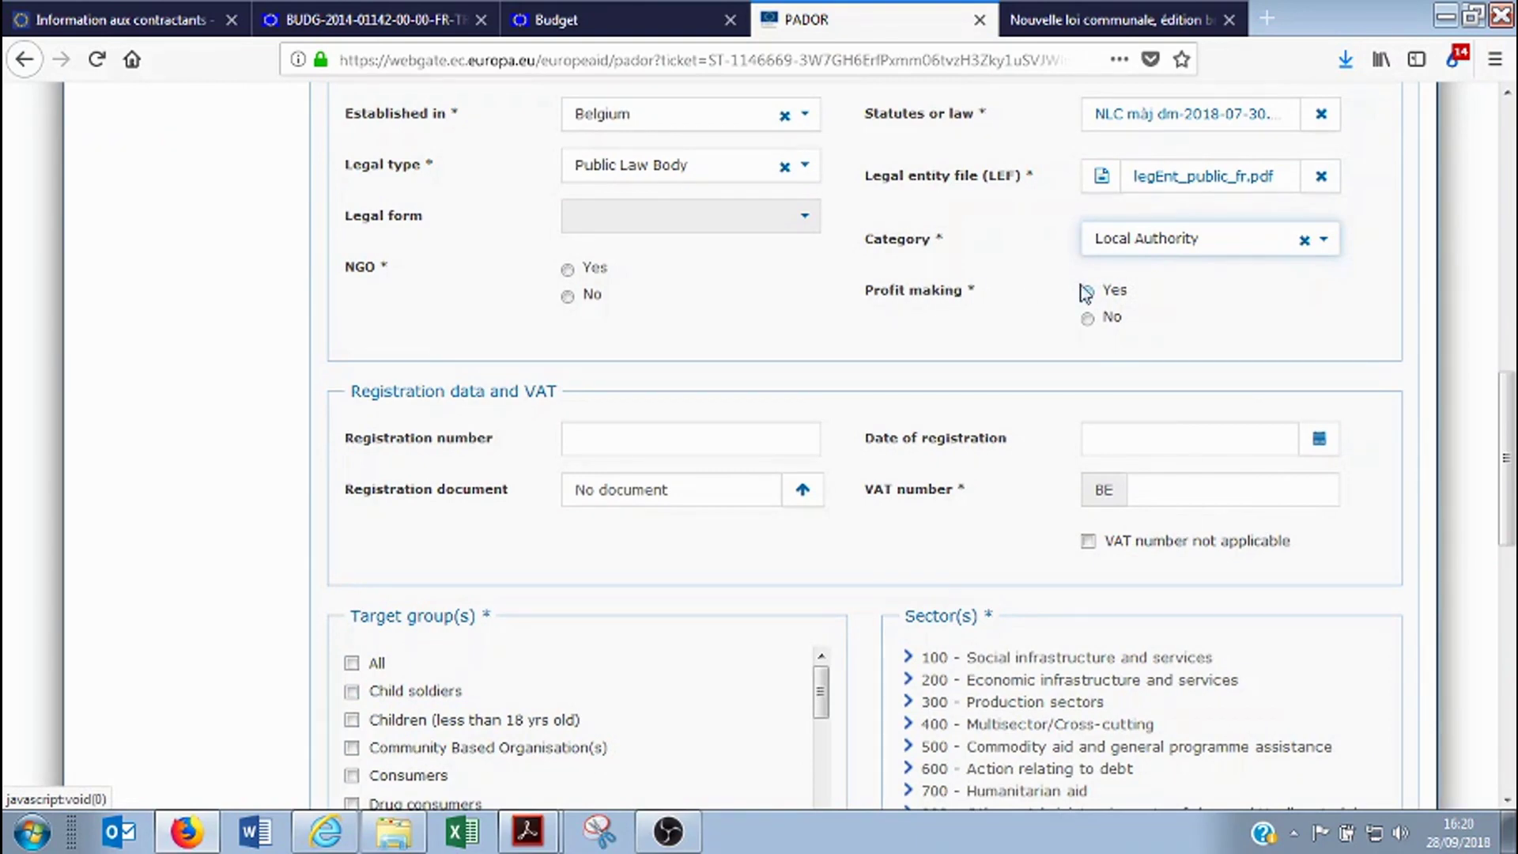
Answer No to the profit-making question and select the registration number field
scroll(1185, 332, up, 2)
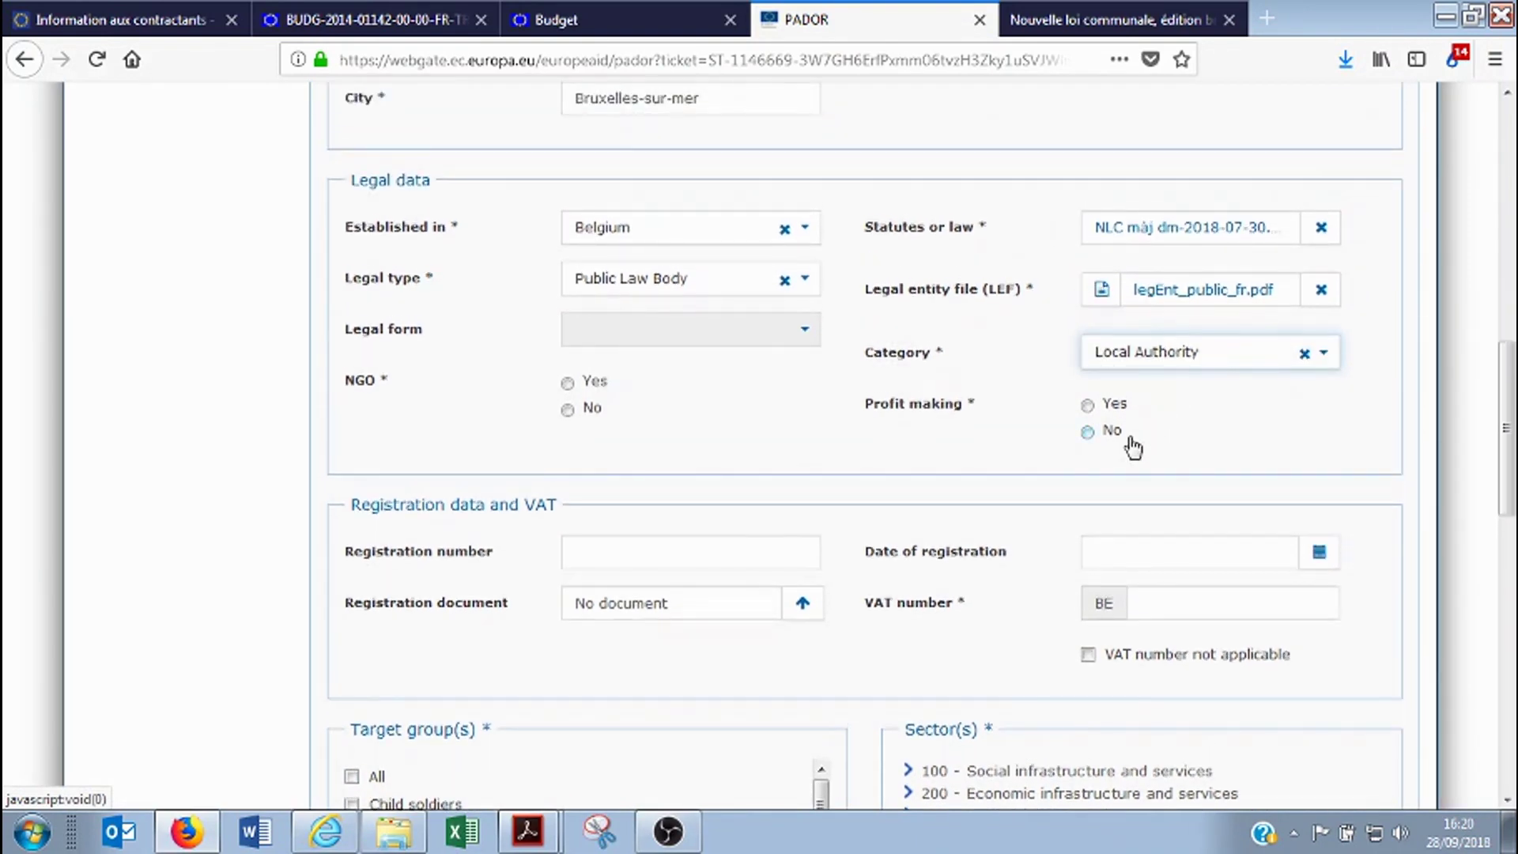
scroll(1143, 435, up, 2)
click(1088, 545)
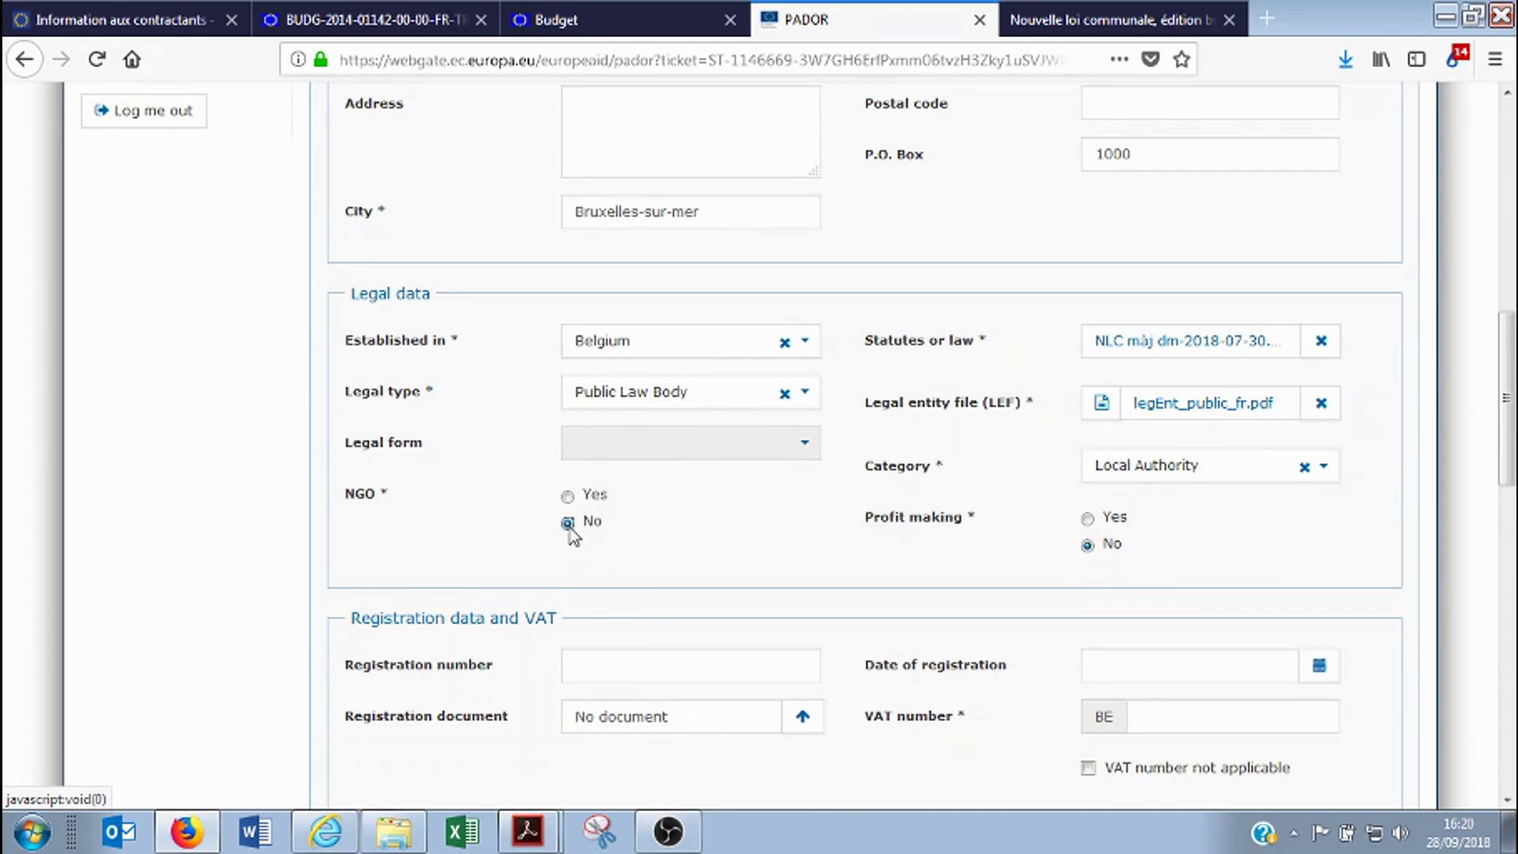
scroll(177, 518, down, 6)
scroll(193, 484, up, 3)
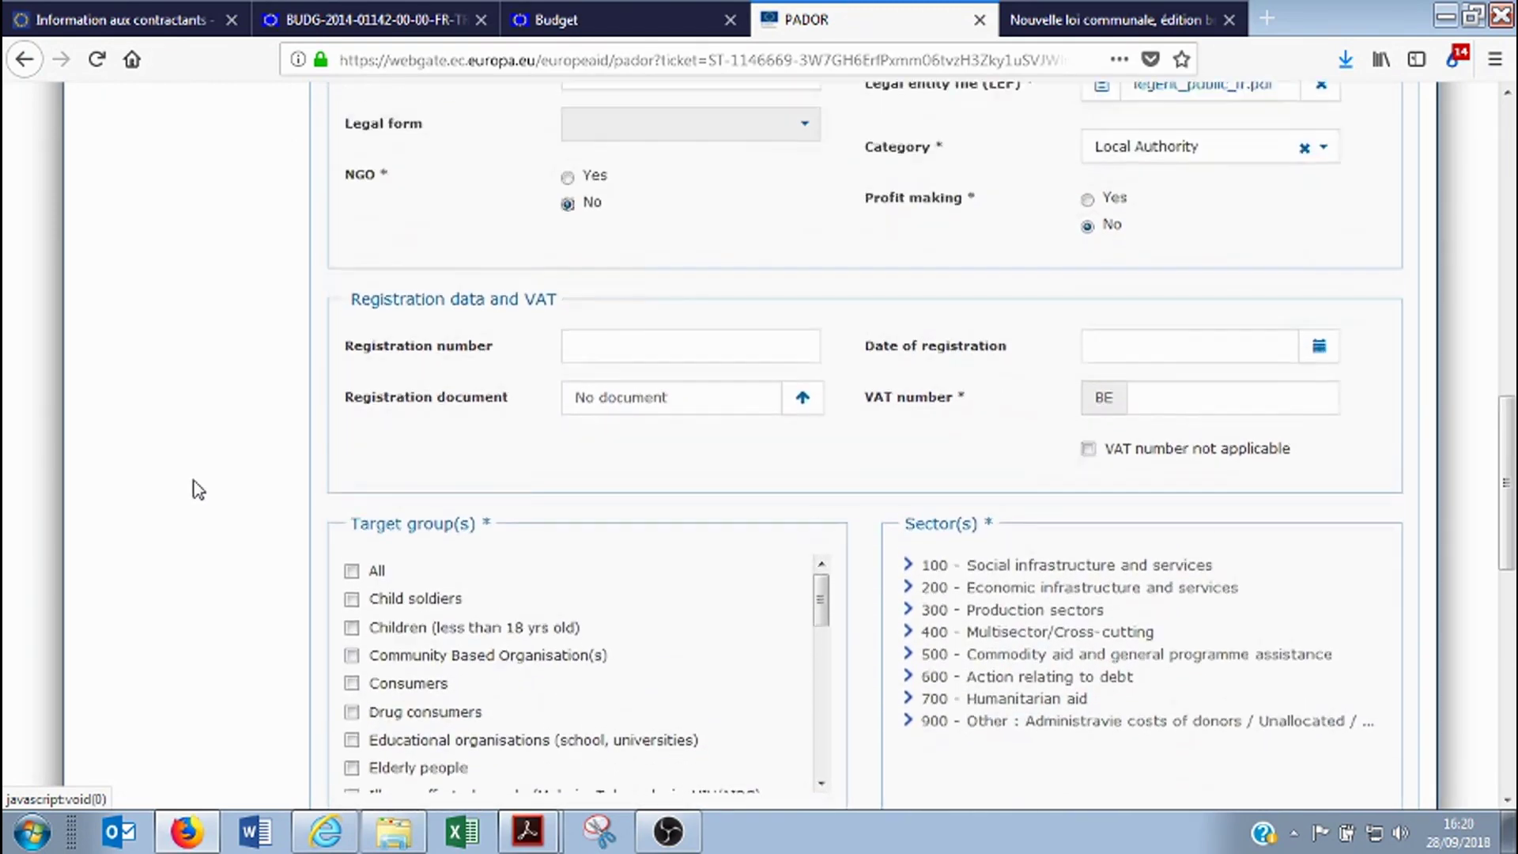
click(668, 445)
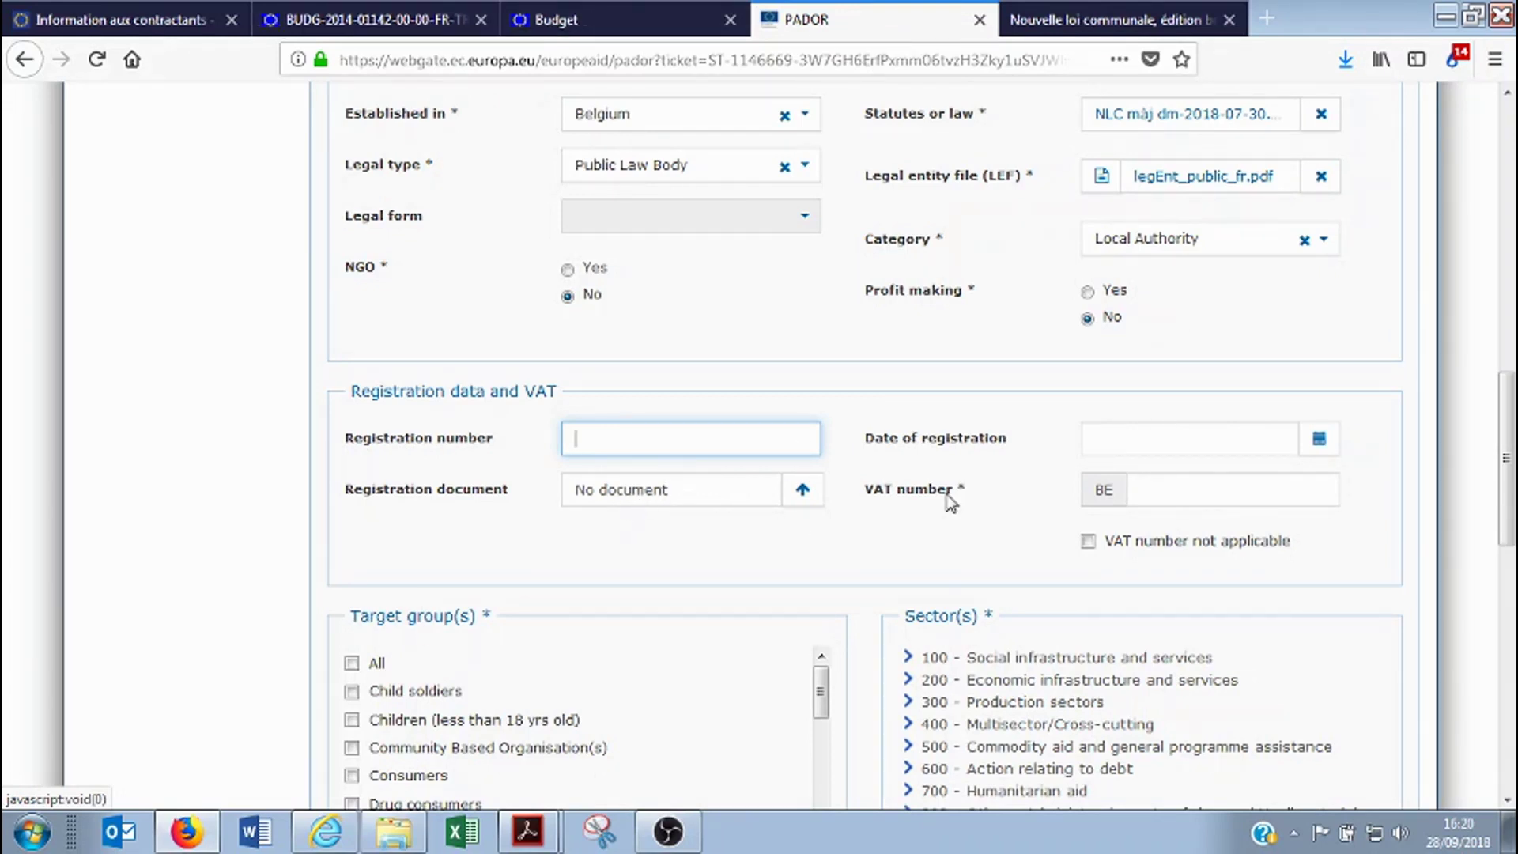
Enter the organisation's VAT number after the BE prefix, trimming it to nine digits
click(1154, 496)
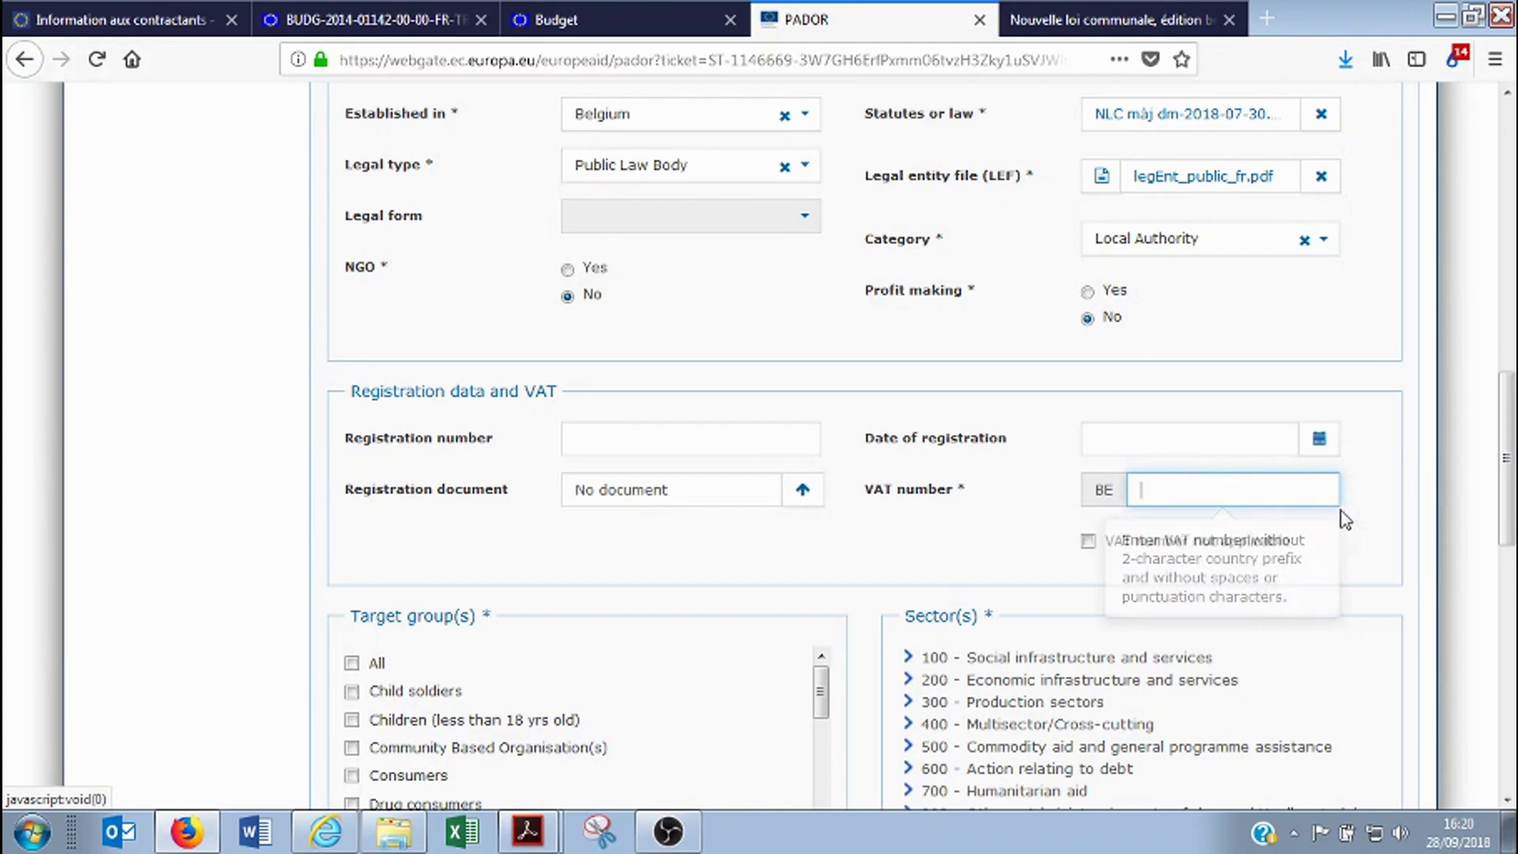
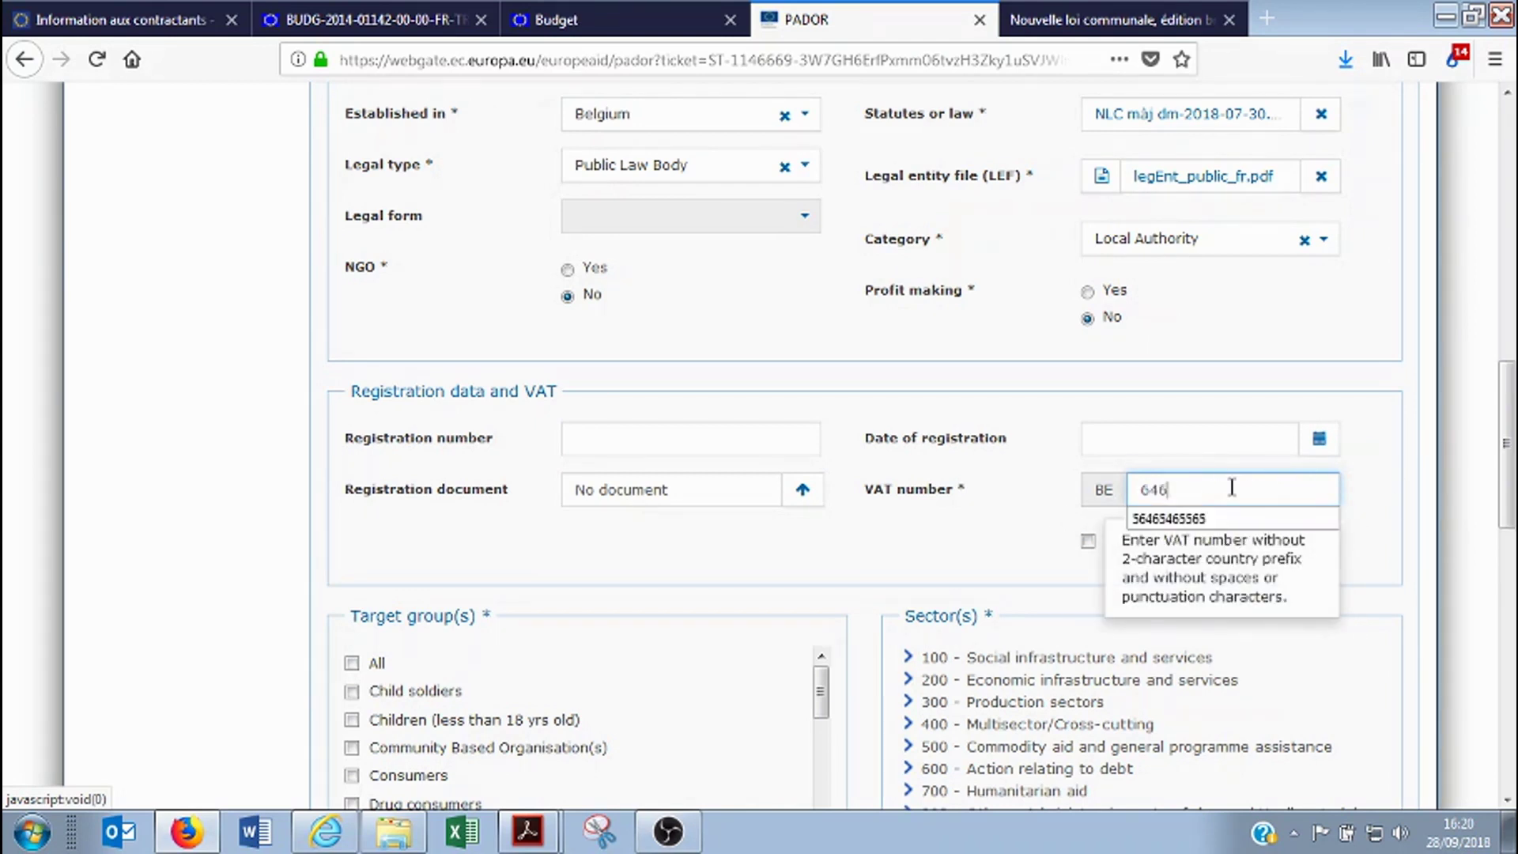
click(1257, 519)
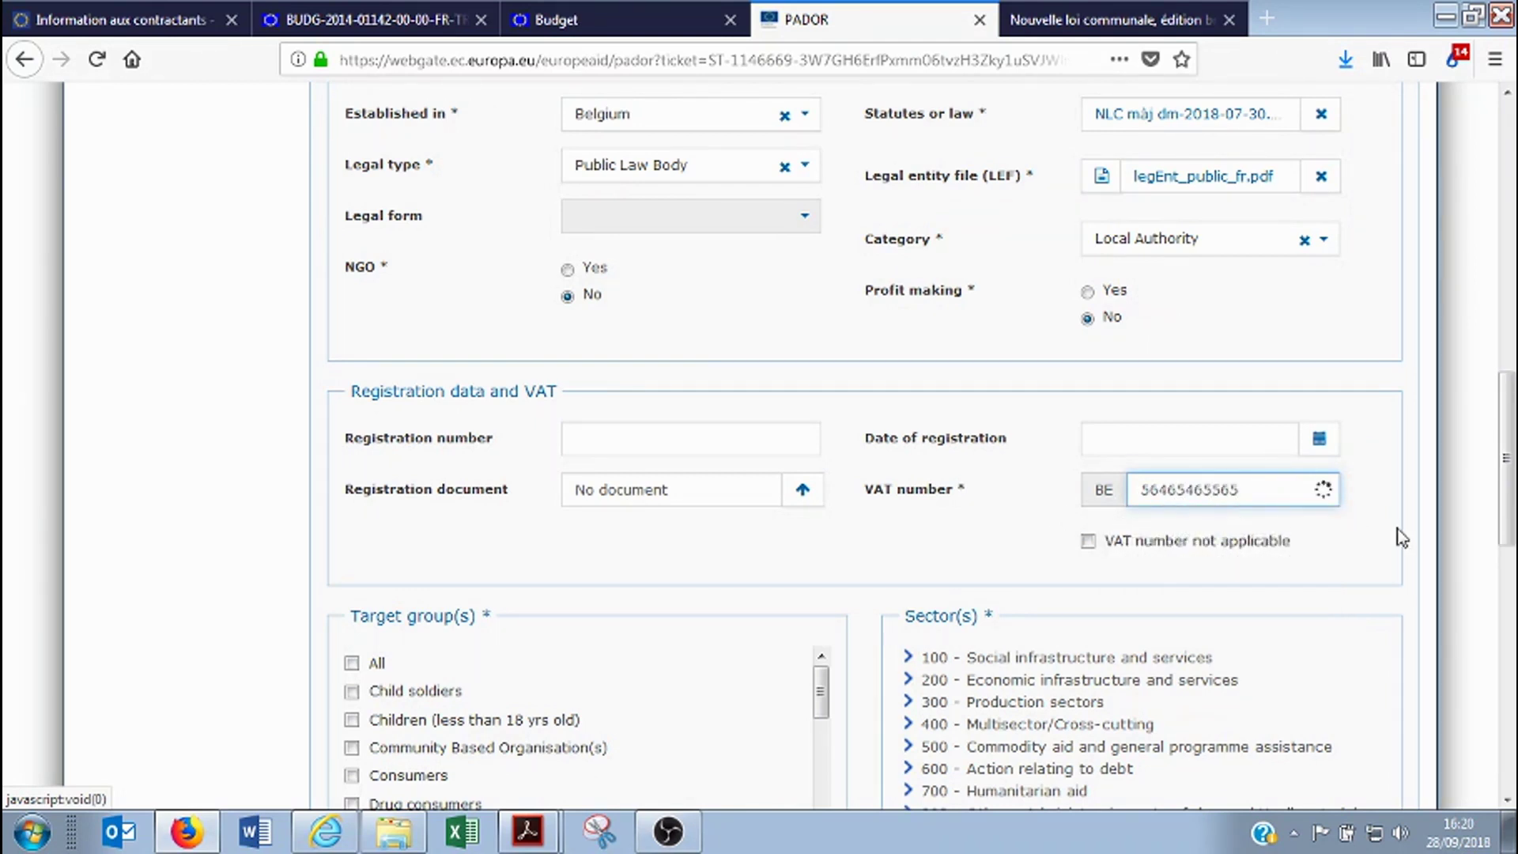
click(1276, 497)
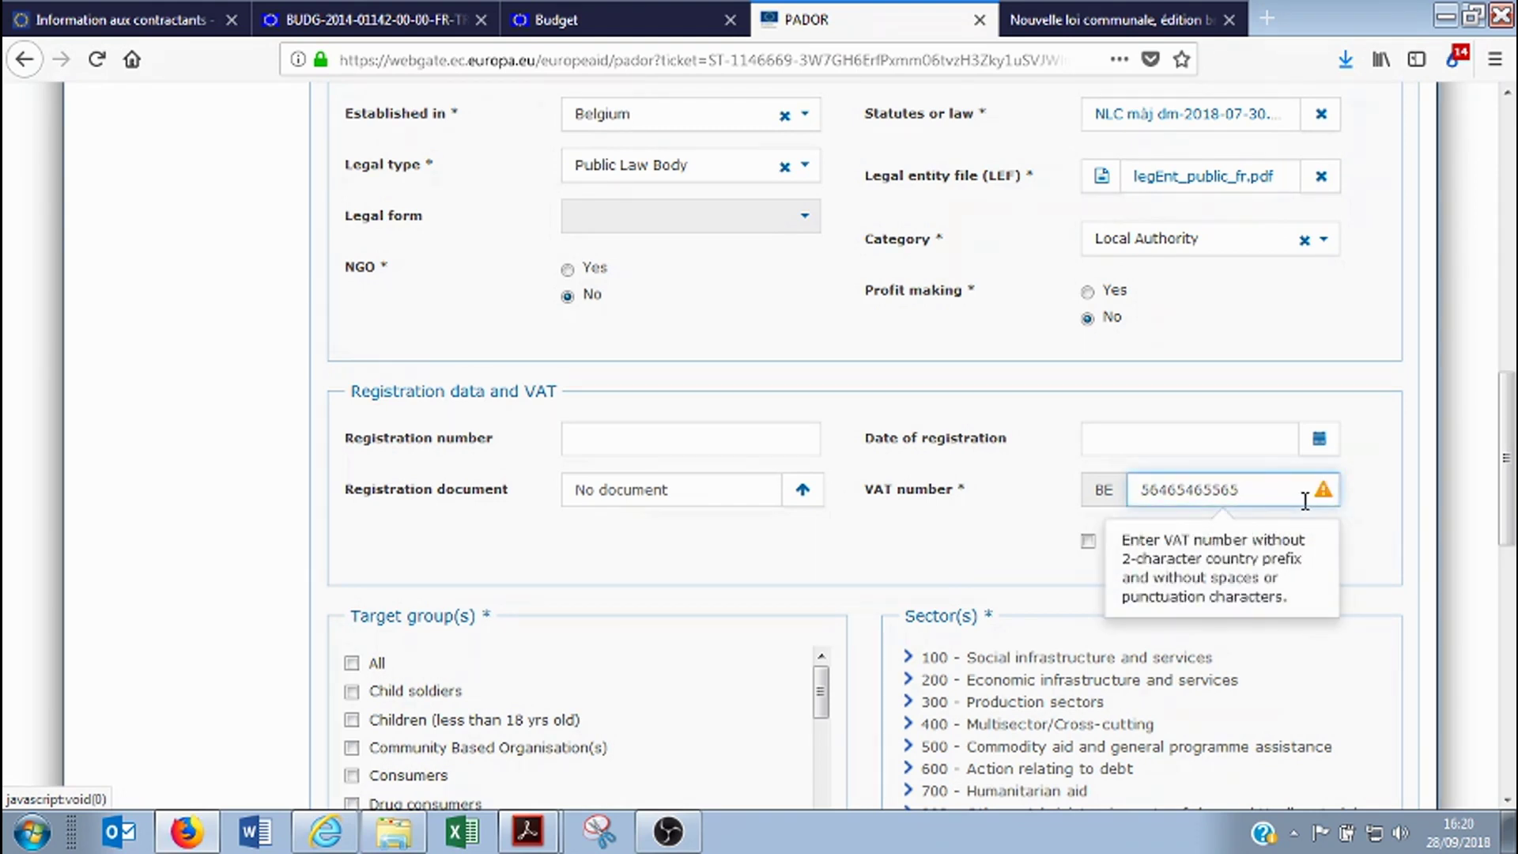
key(BackSpace)
key(BackSpace)
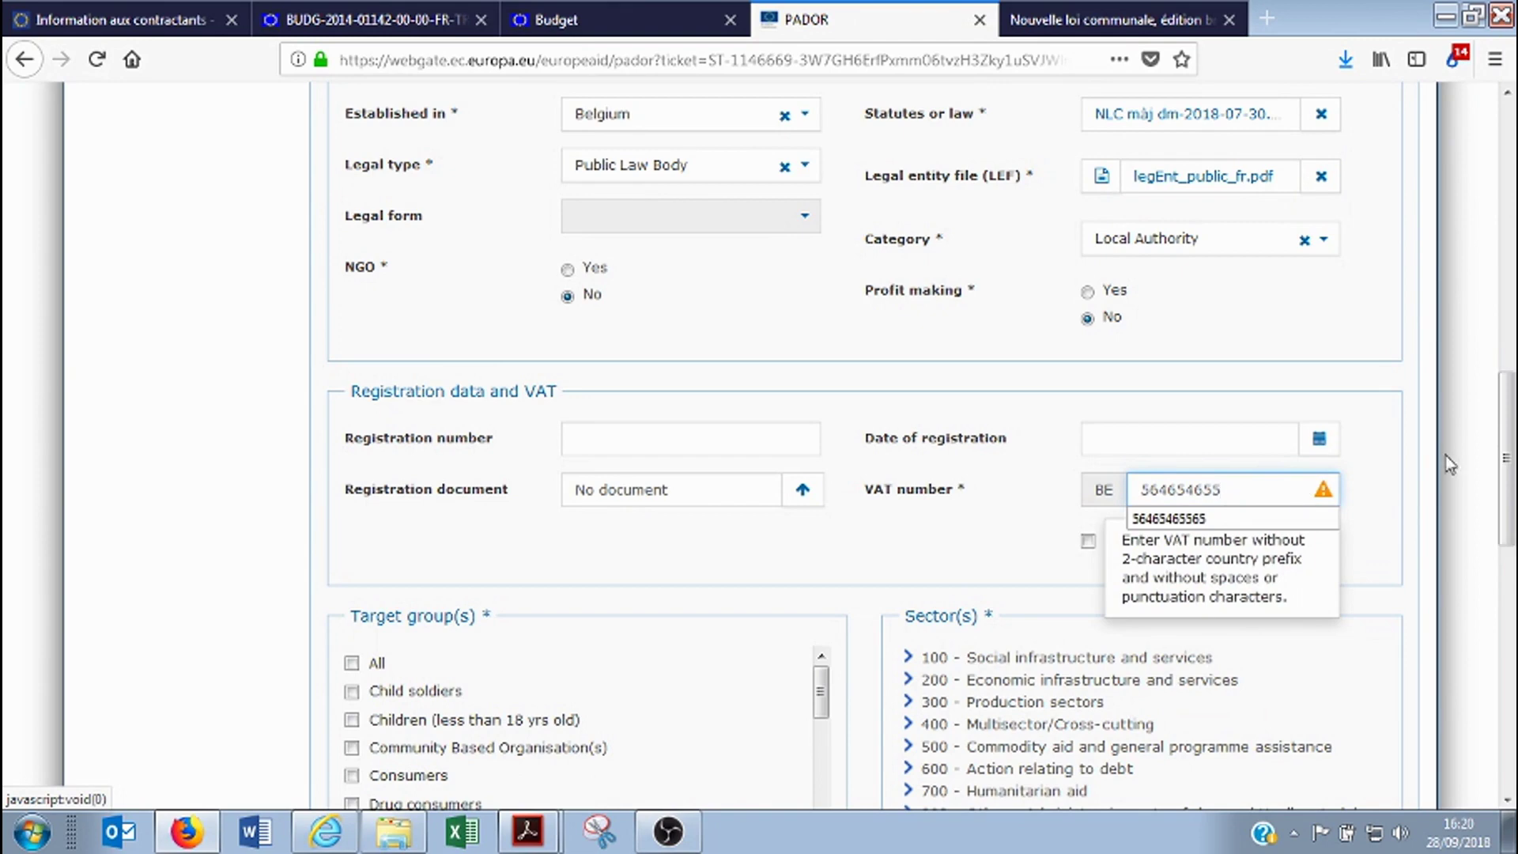
click(1445, 455)
scroll(1366, 554, down, 3)
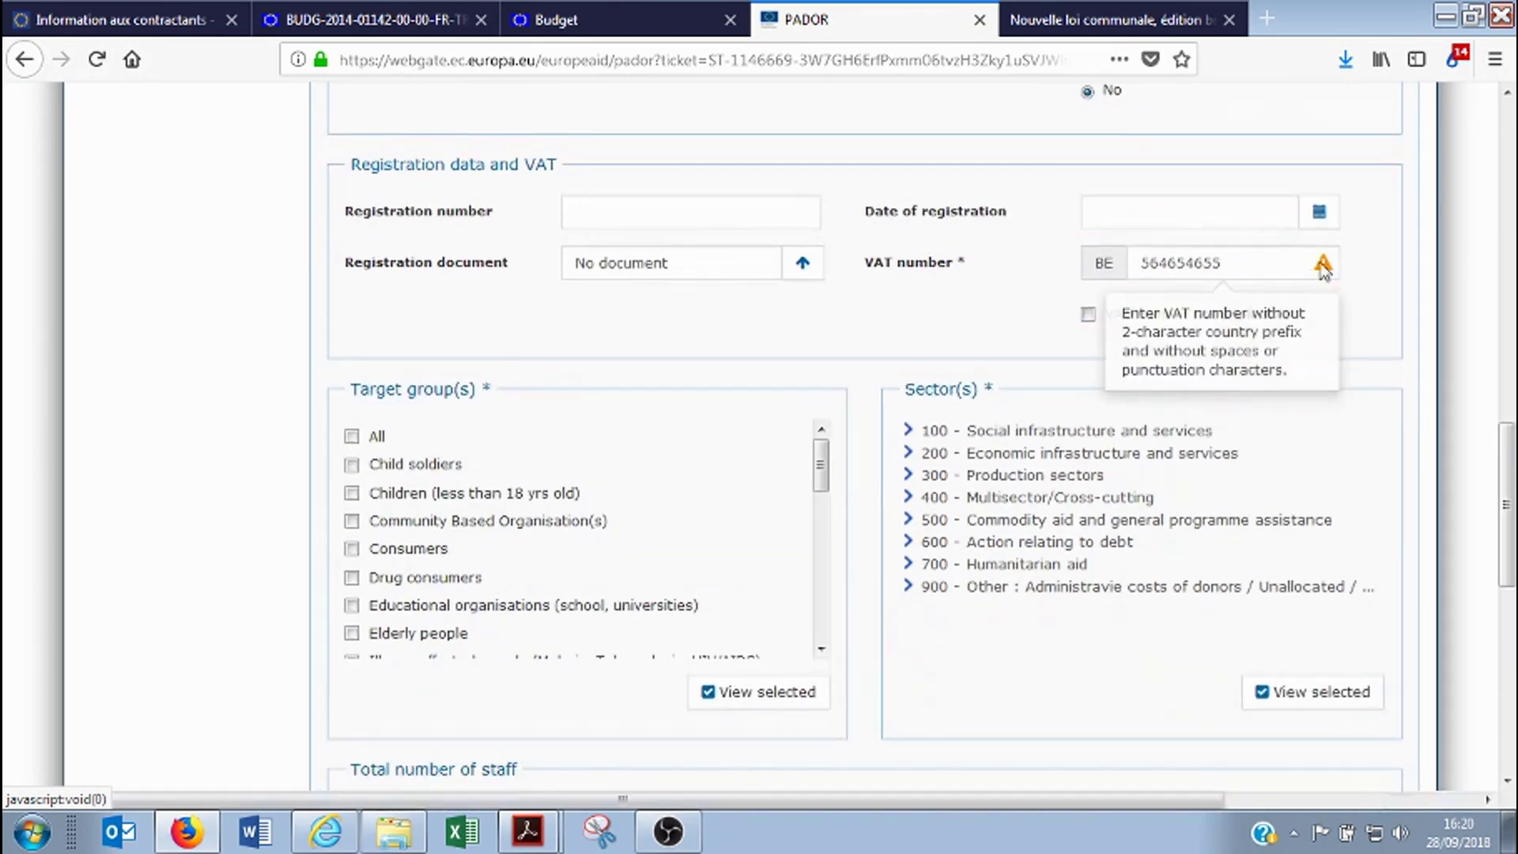
Tick Local authorities as a target group
scroll(506, 510, down, 5)
scroll(554, 515, up, 3)
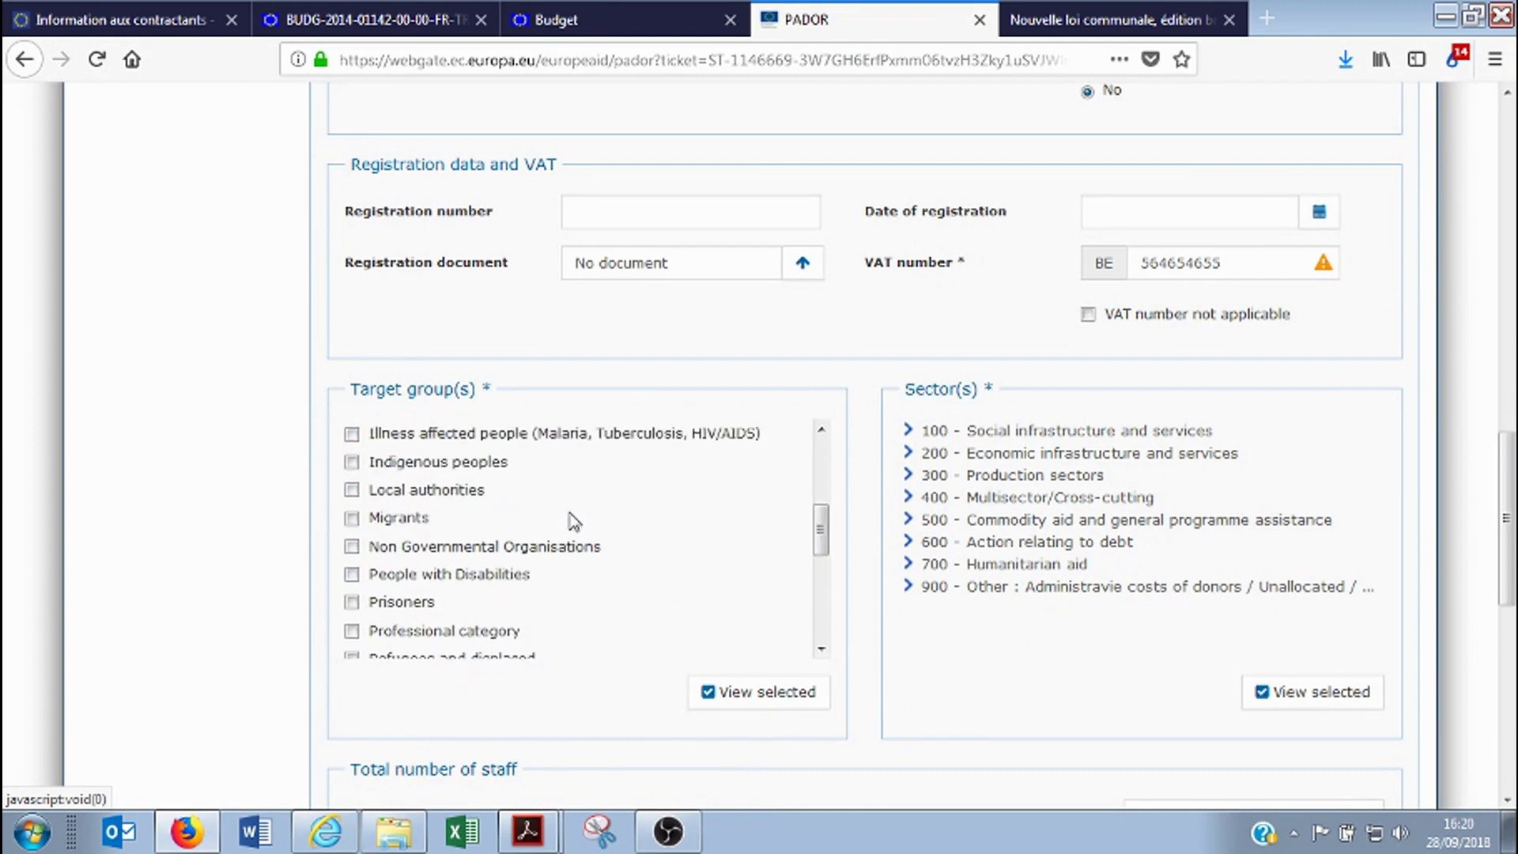
click(352, 518)
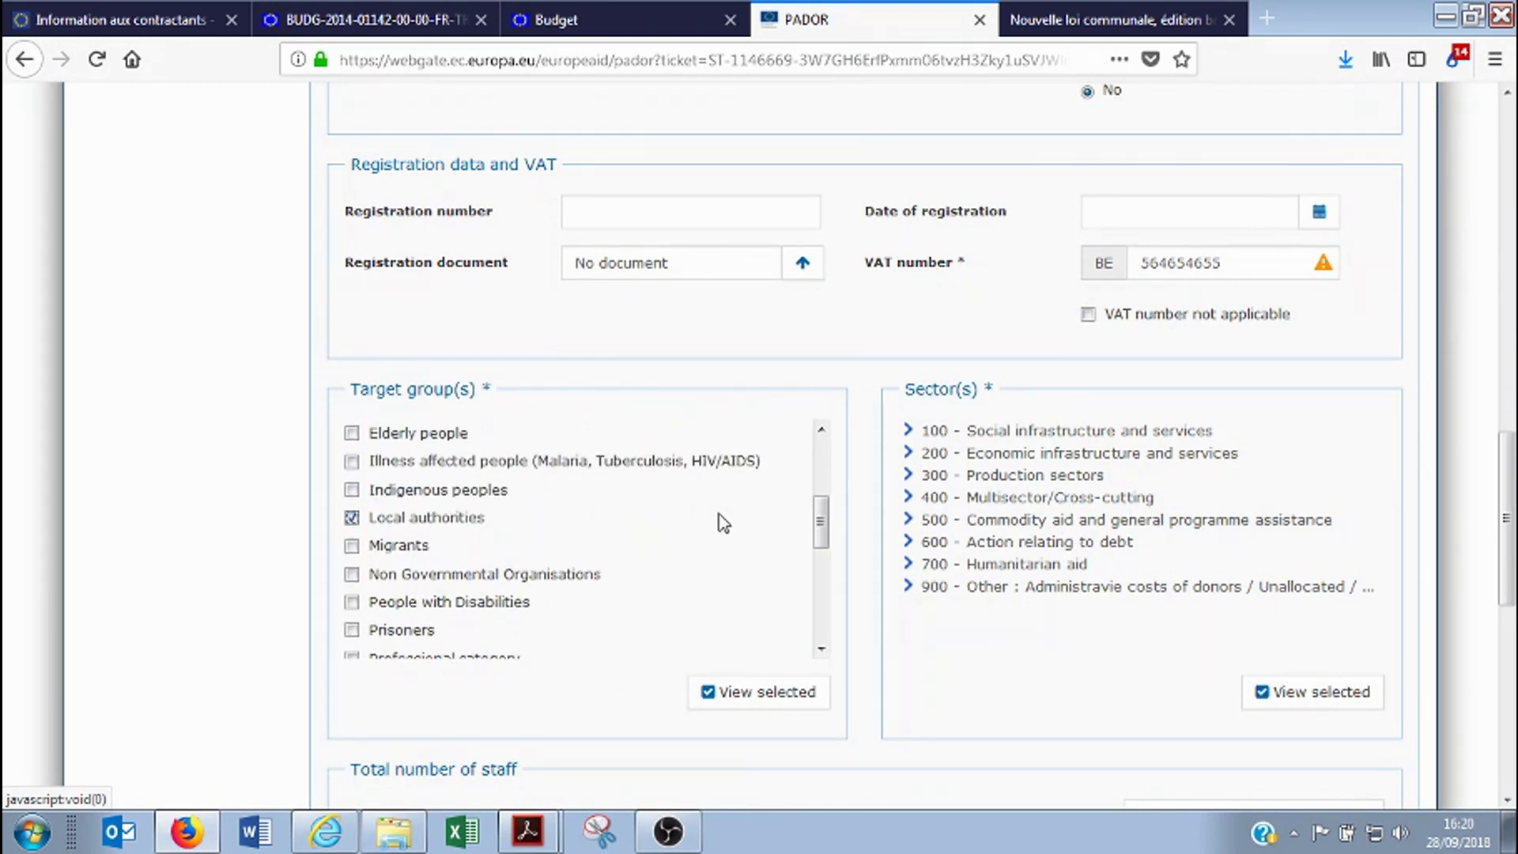
Expand sectors 100 and 160 and tick 16010 Social/welfare services
scroll(686, 518, up, 7)
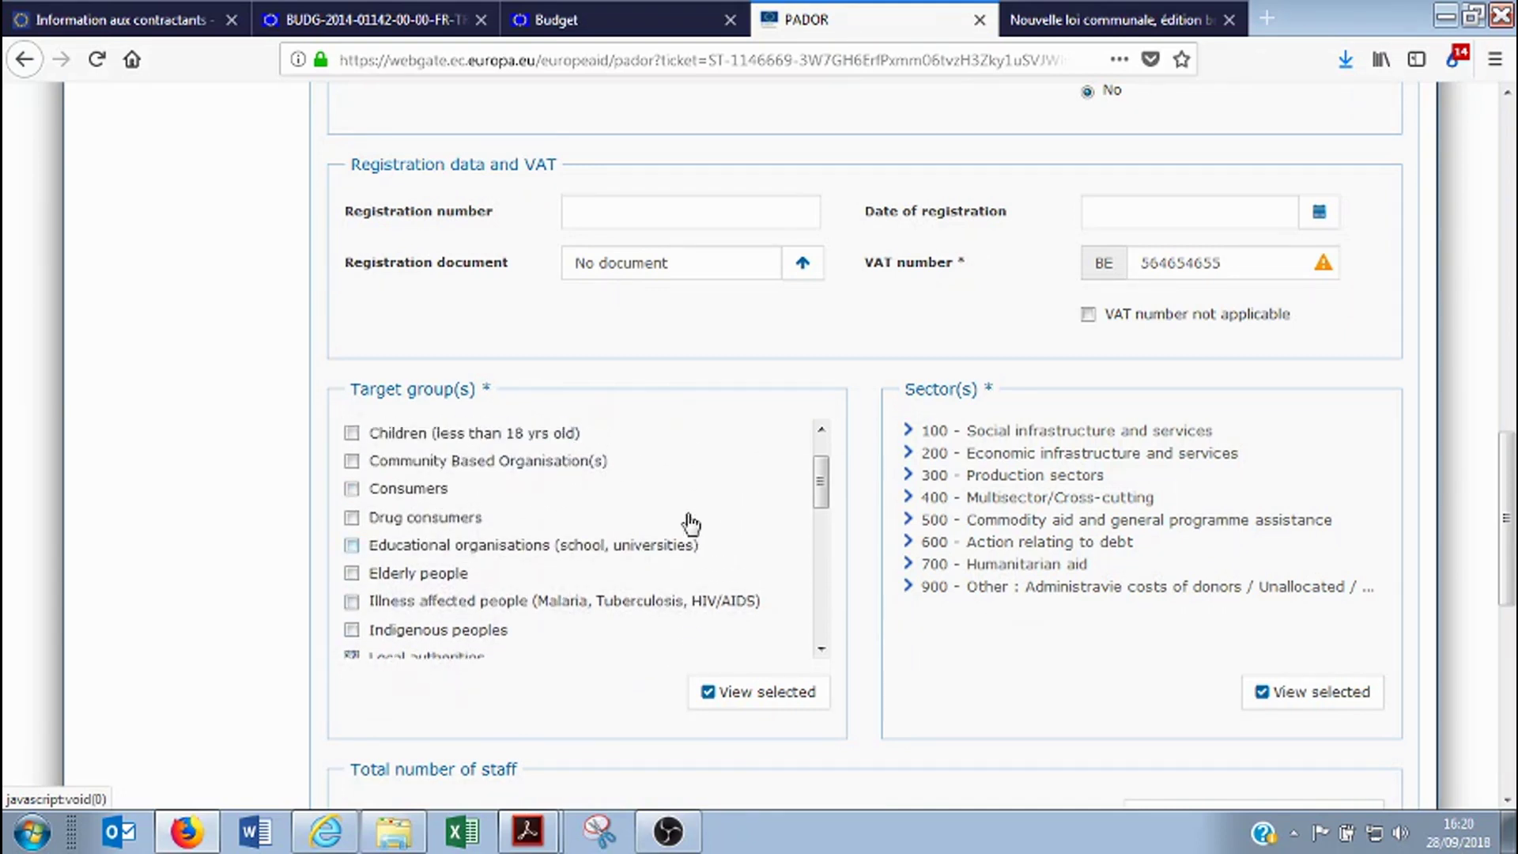
scroll(554, 520, down, 1)
scroll(553, 520, down, 2)
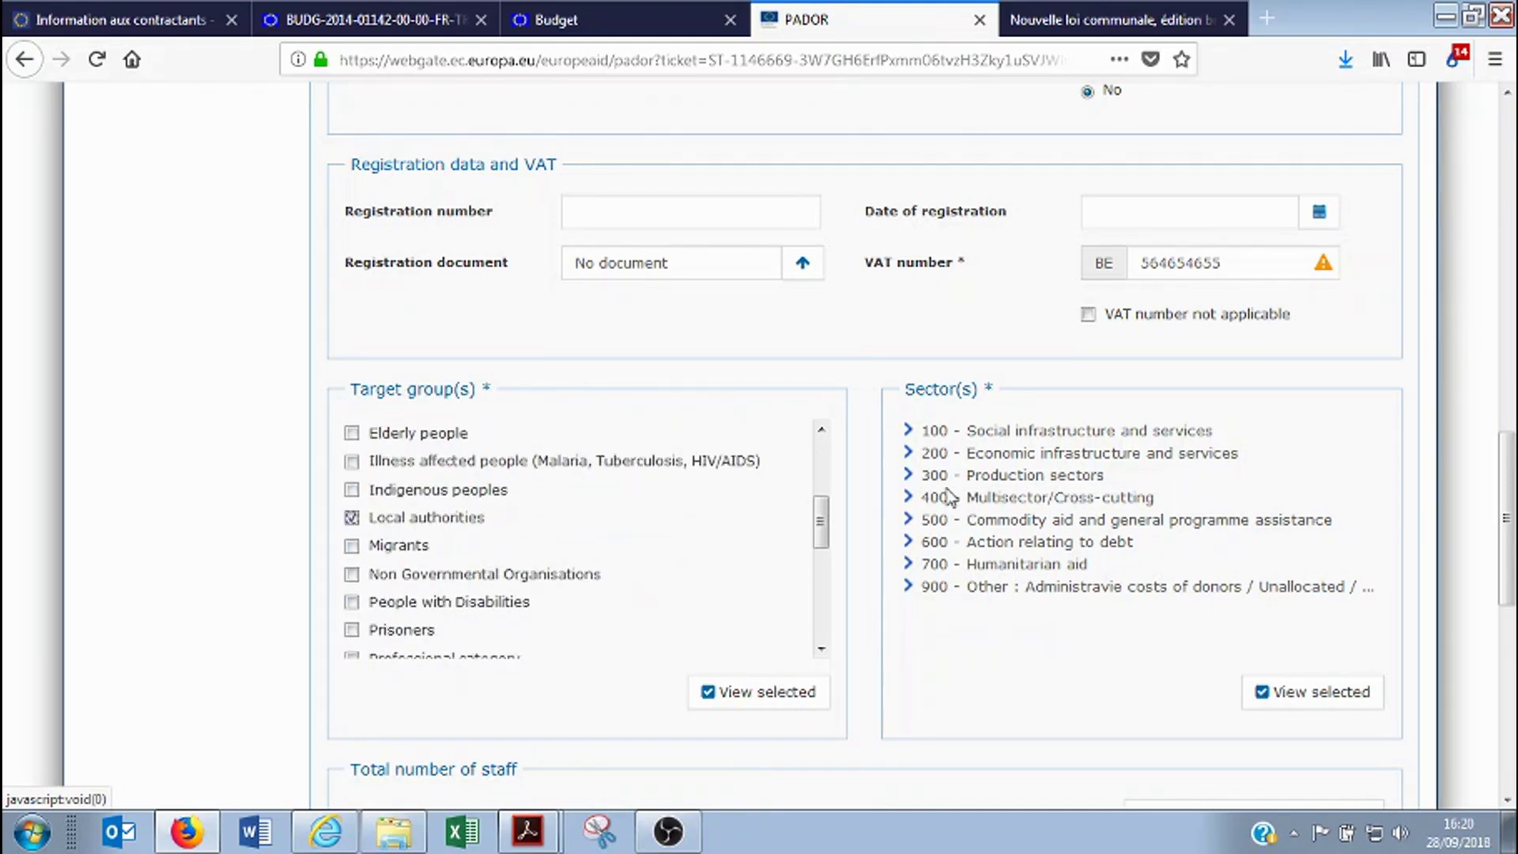
click(933, 432)
scroll(1051, 515, down, 4)
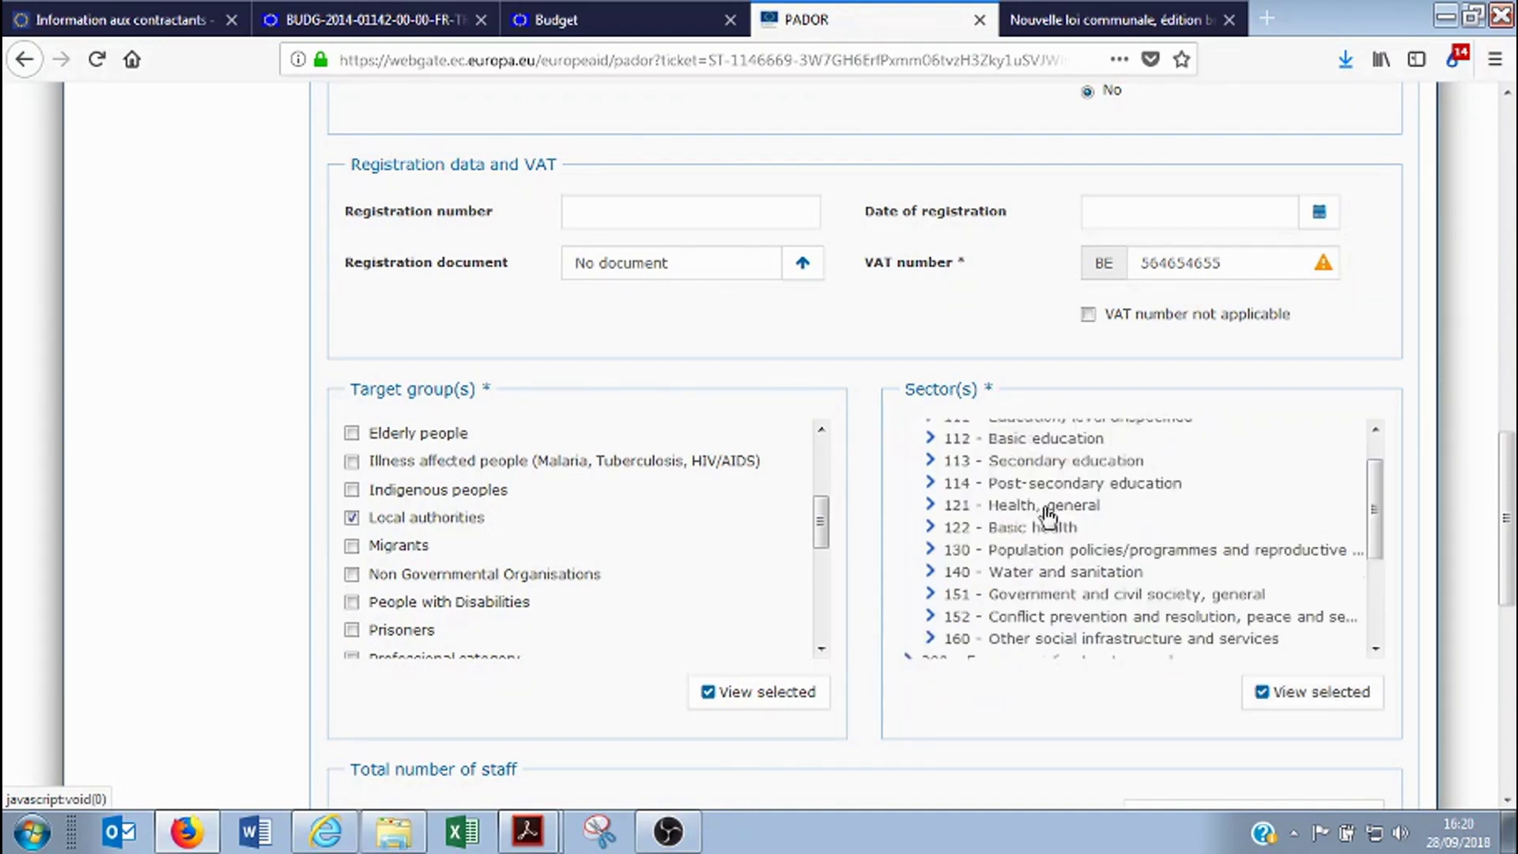
scroll(1000, 522, down, 5)
scroll(1095, 430, up, 4)
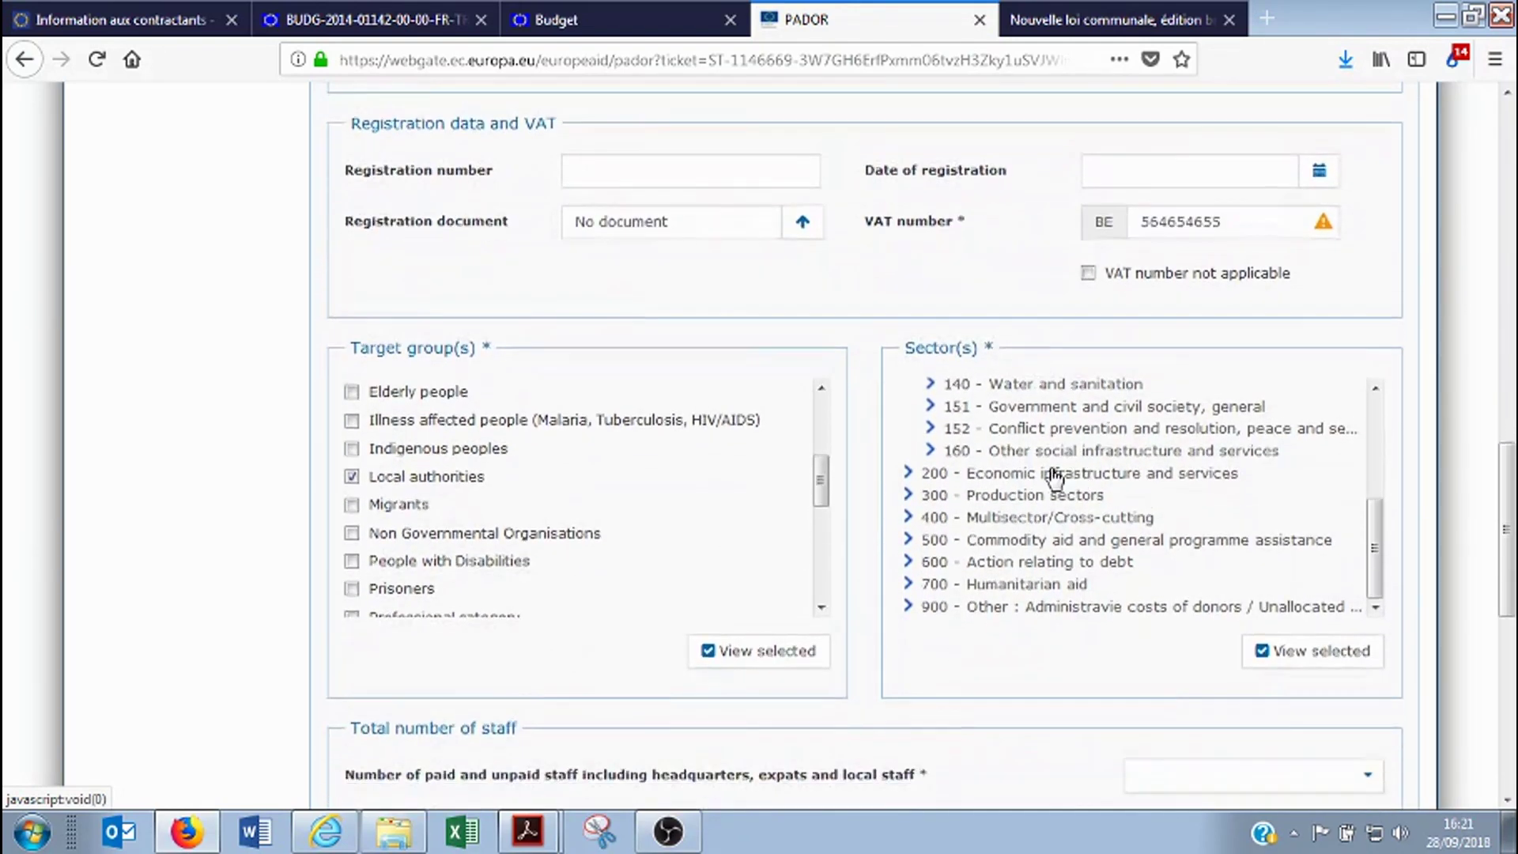
scroll(1036, 450, down, 2)
click(1076, 381)
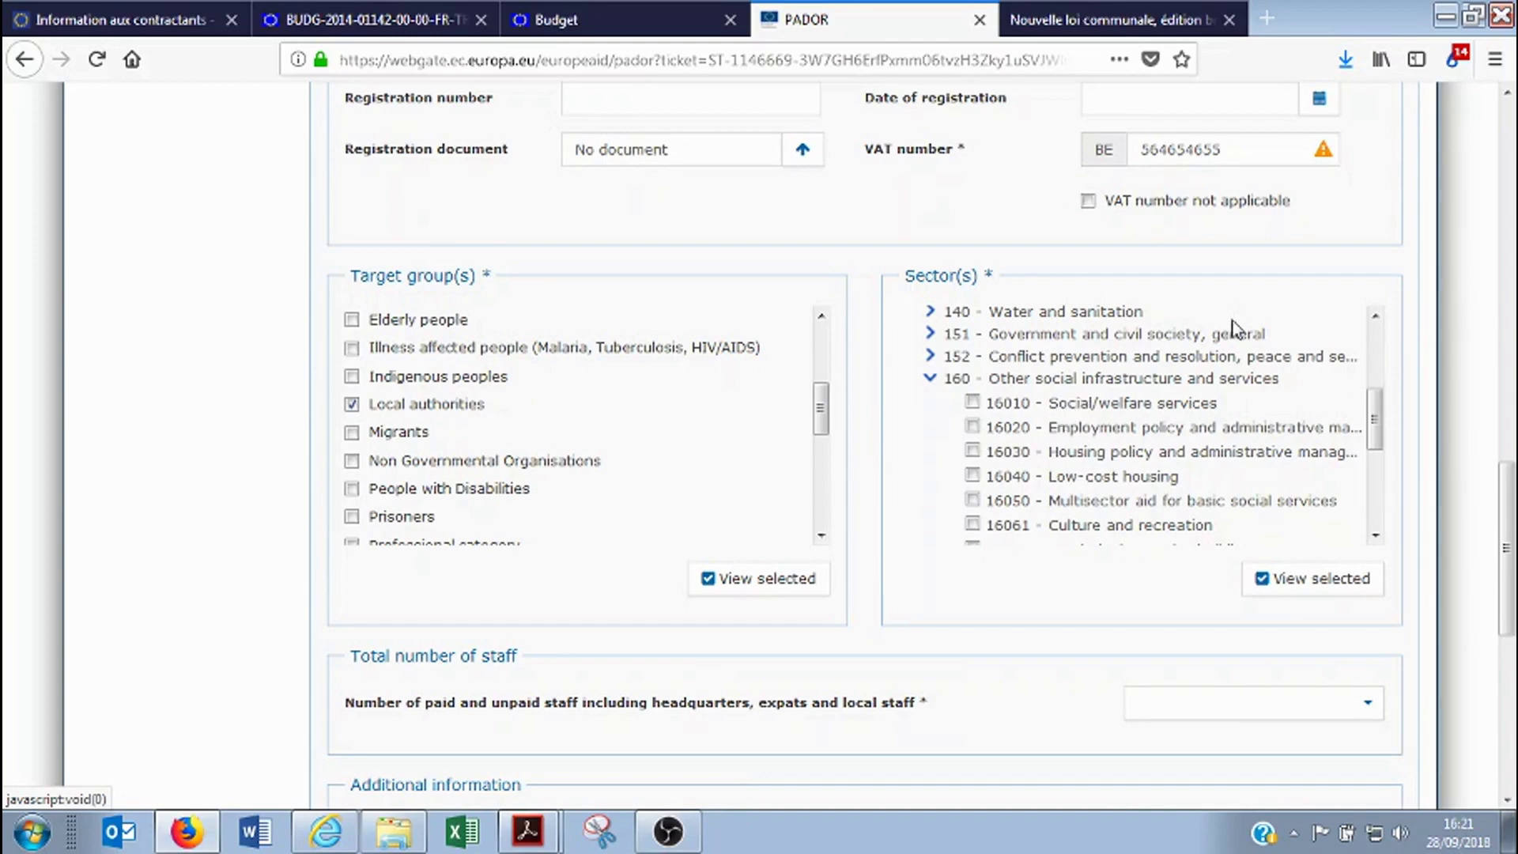
click(972, 402)
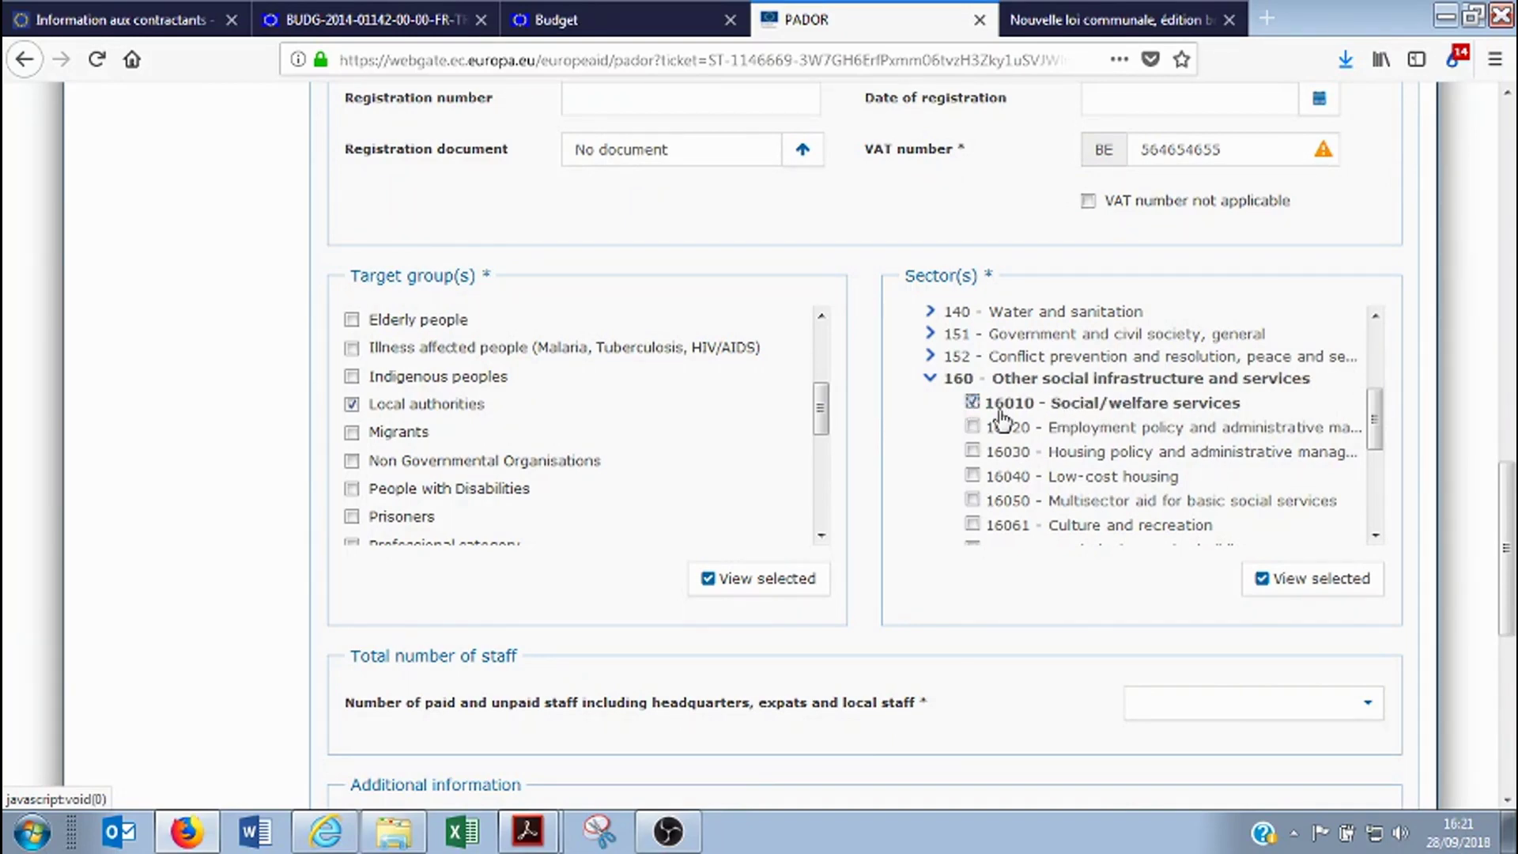
scroll(1026, 487, down, 5)
scroll(698, 617, down, 4)
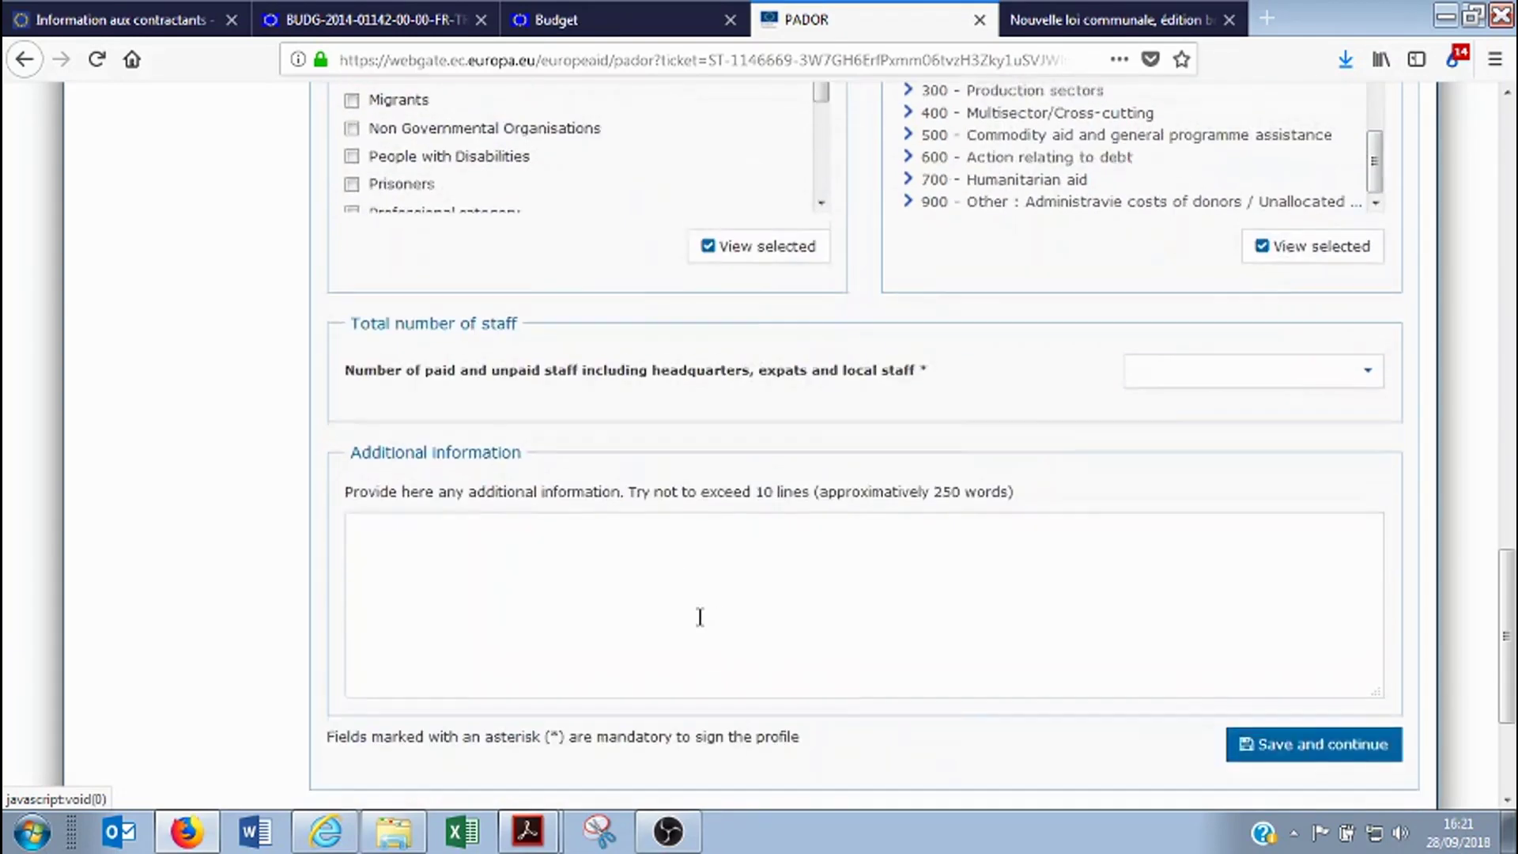
Set total staff to More than 200 and save the profile with Save and continue
click(1197, 361)
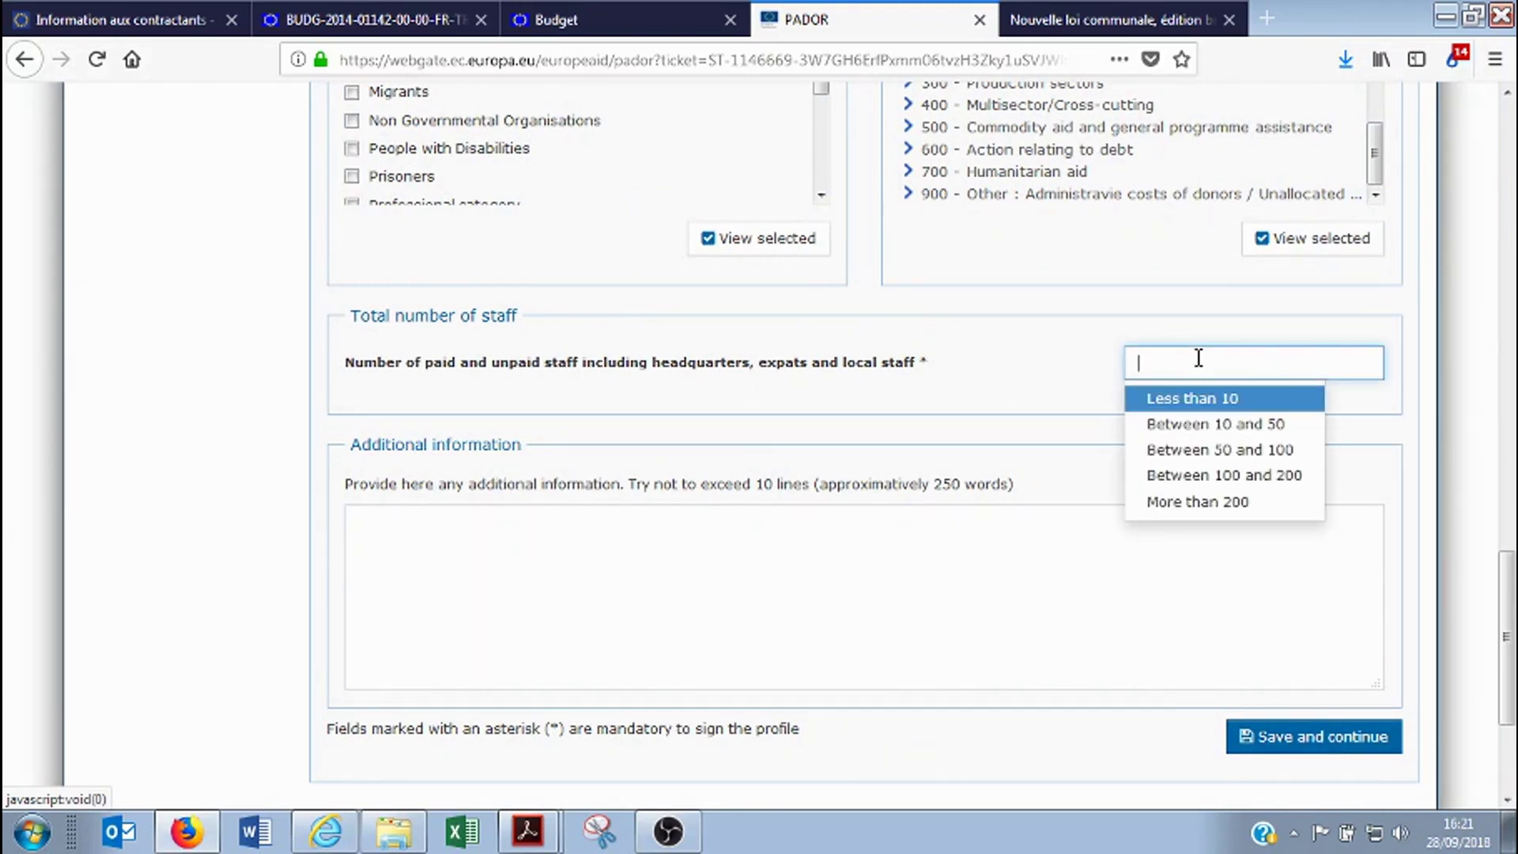
click(1052, 359)
click(1144, 362)
click(1009, 361)
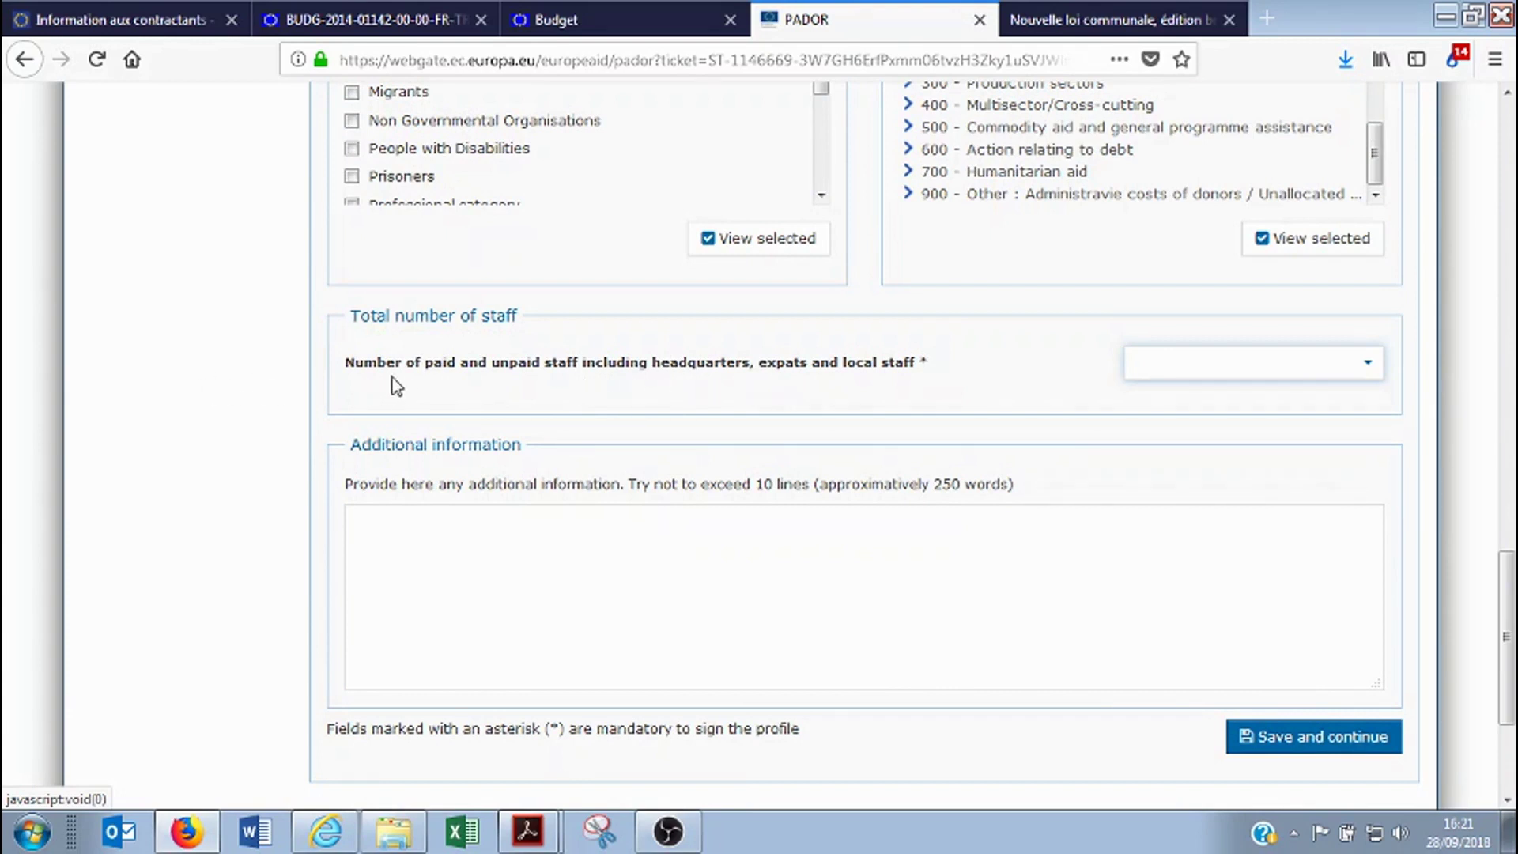
click(1172, 361)
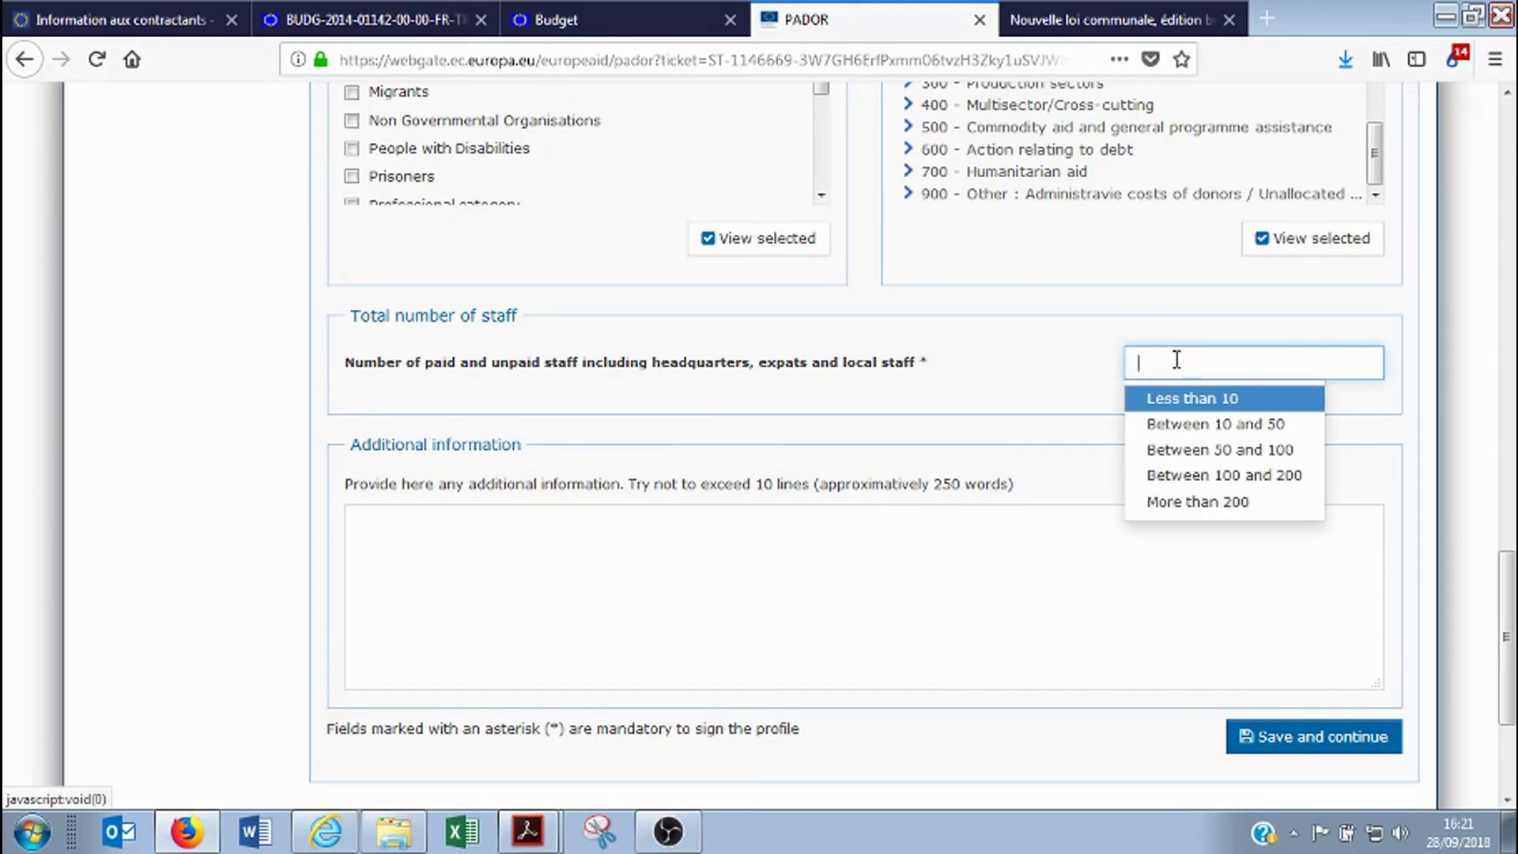
click(1237, 506)
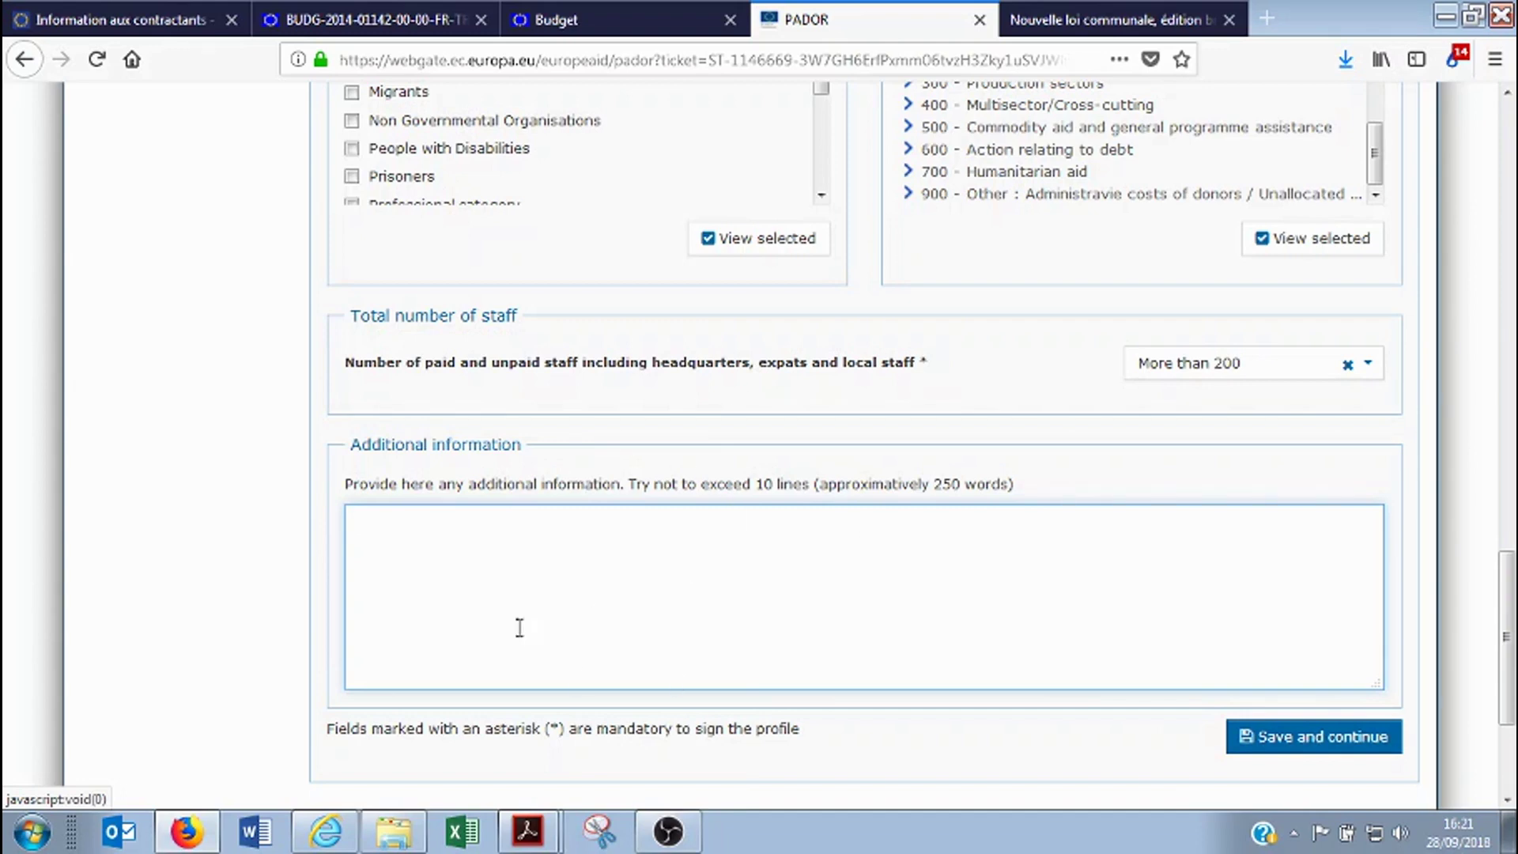
scroll(935, 702, down, 3)
click(1263, 518)
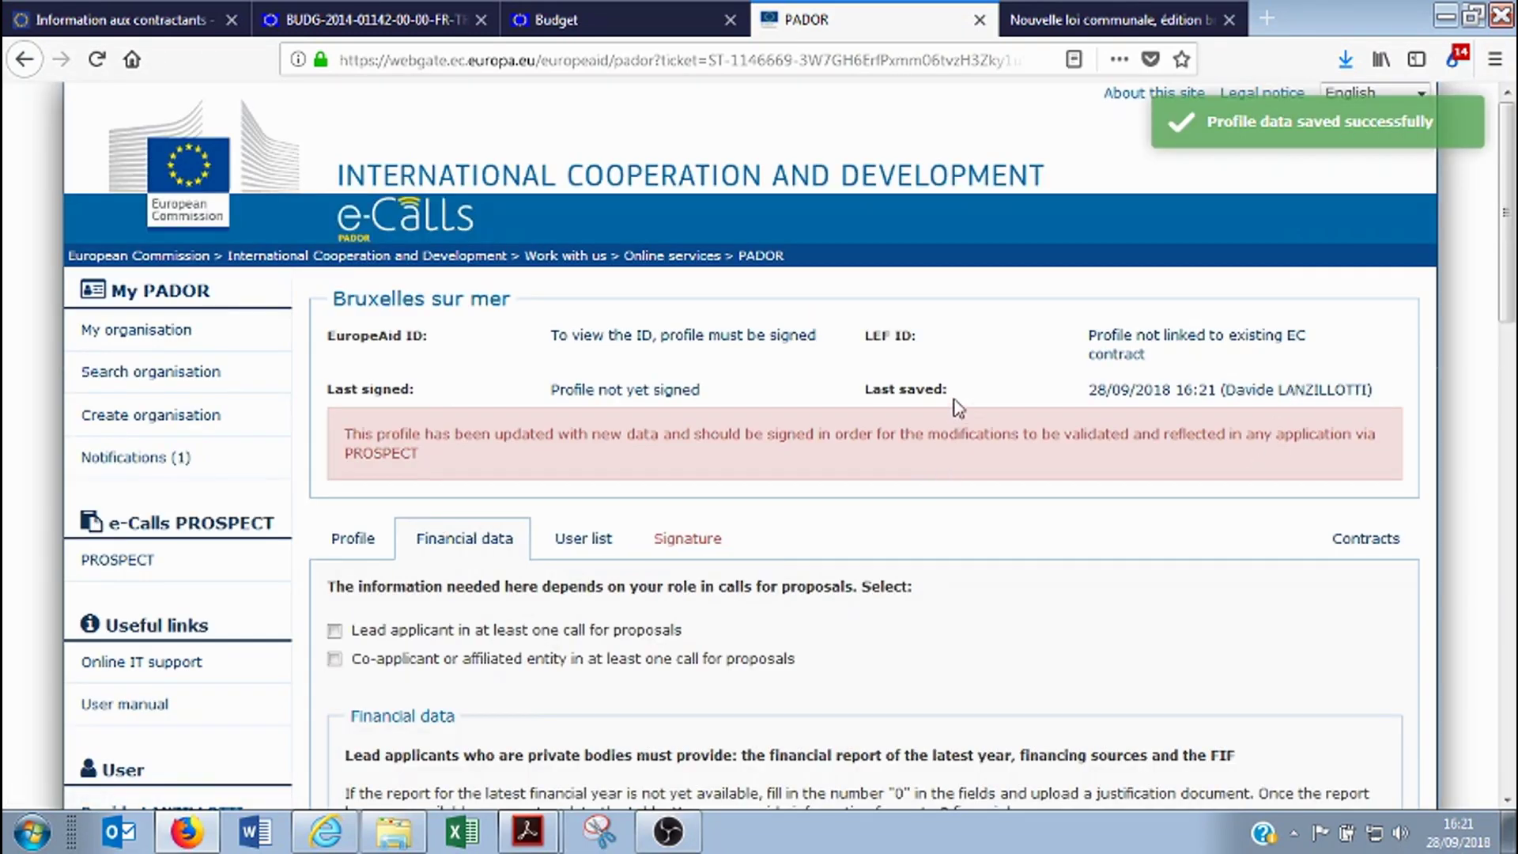
Tick Lead applicant, then swap it for the Co-applicant role
scroll(955, 400, down, 3)
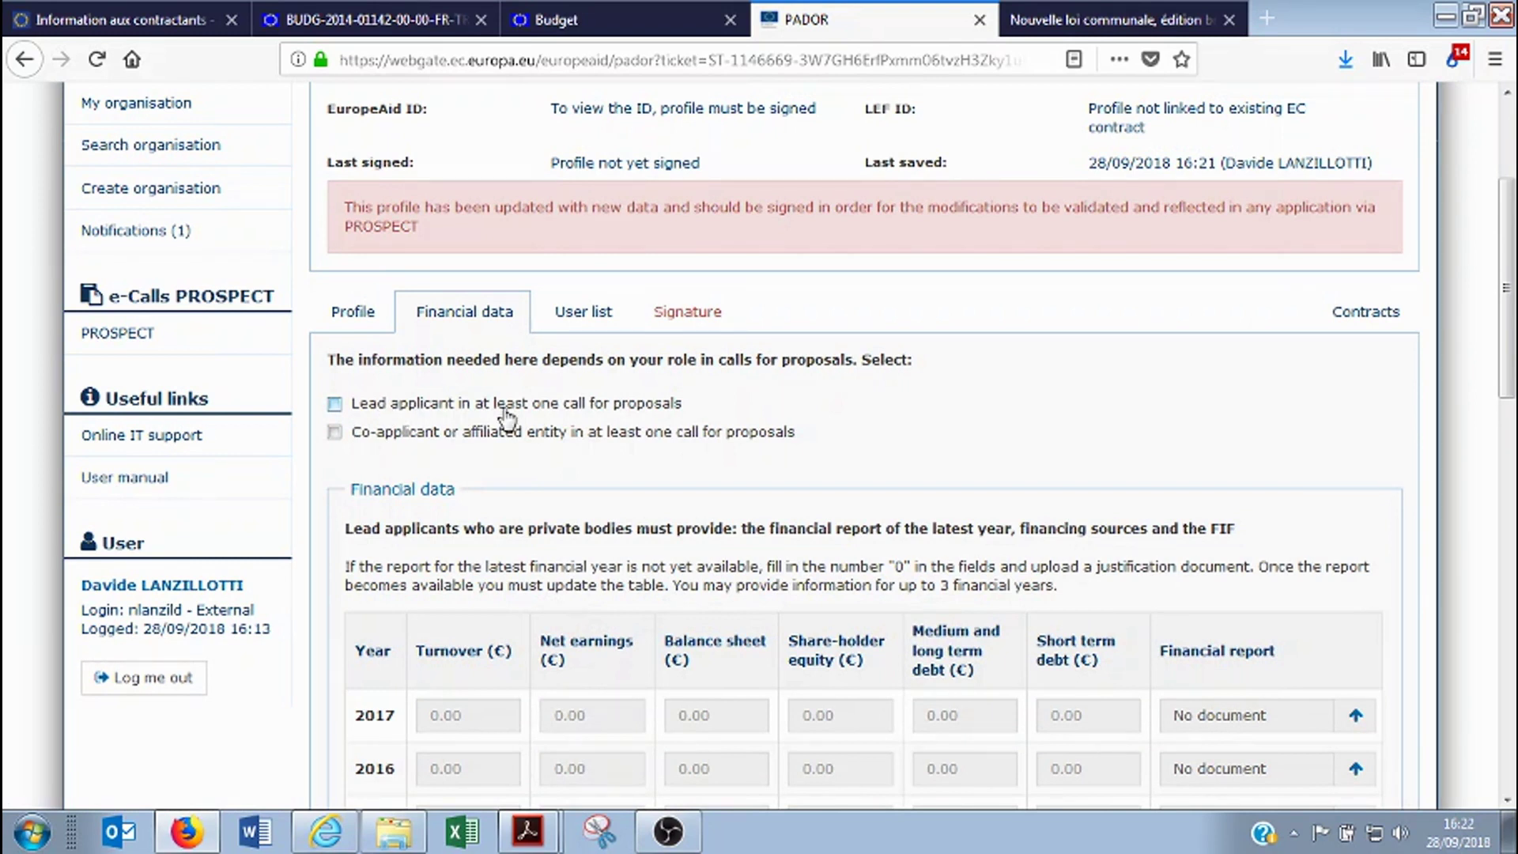
click(335, 404)
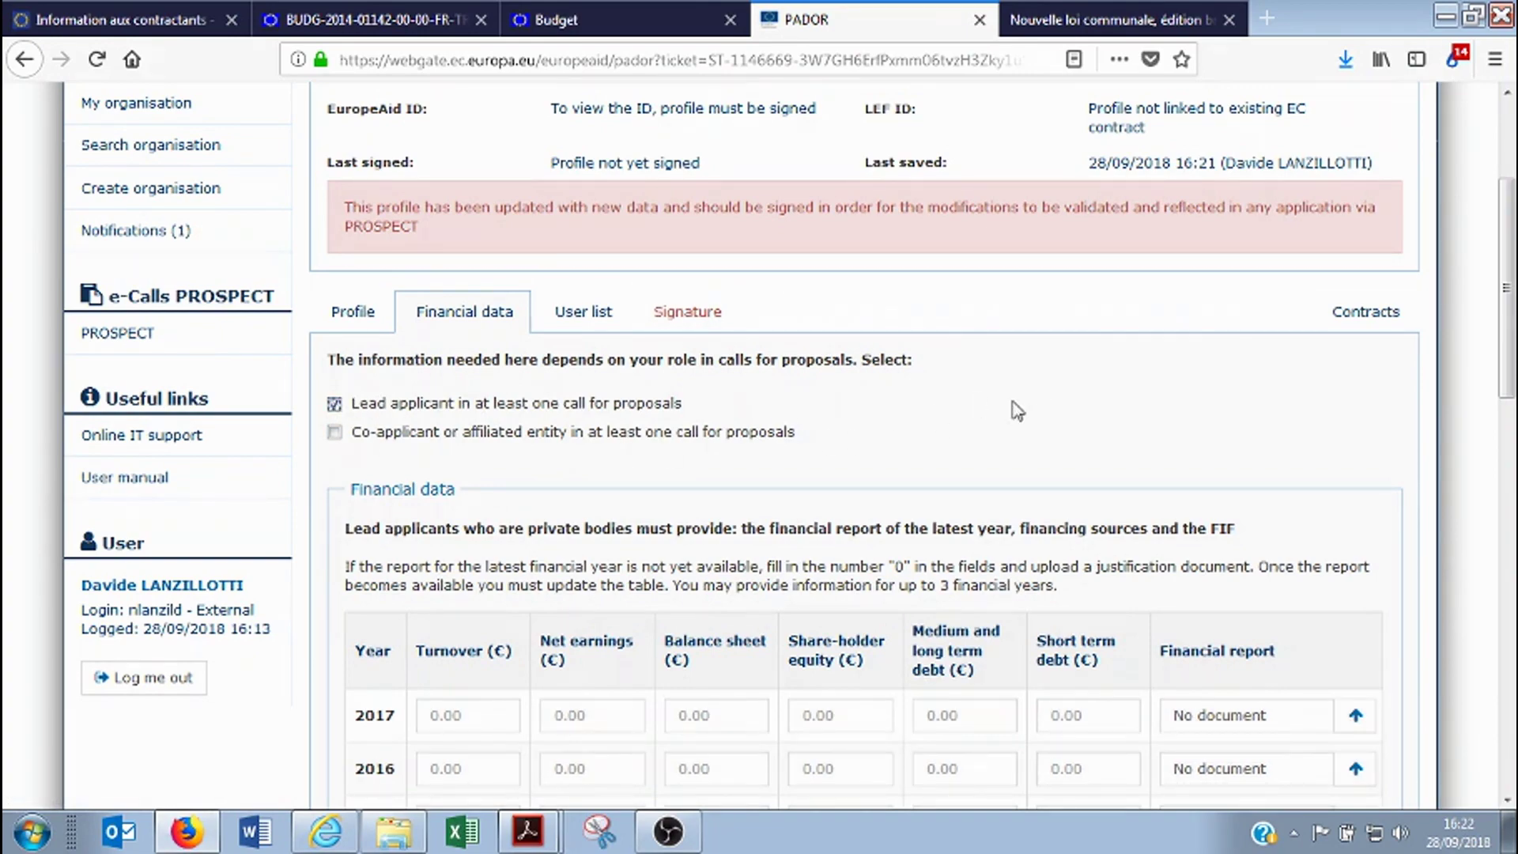
scroll(1016, 411, down, 10)
scroll(960, 542, down, 3)
scroll(963, 543, up, 4)
scroll(976, 532, up, 8)
scroll(938, 440, down, 4)
scroll(917, 434, up, 4)
click(334, 353)
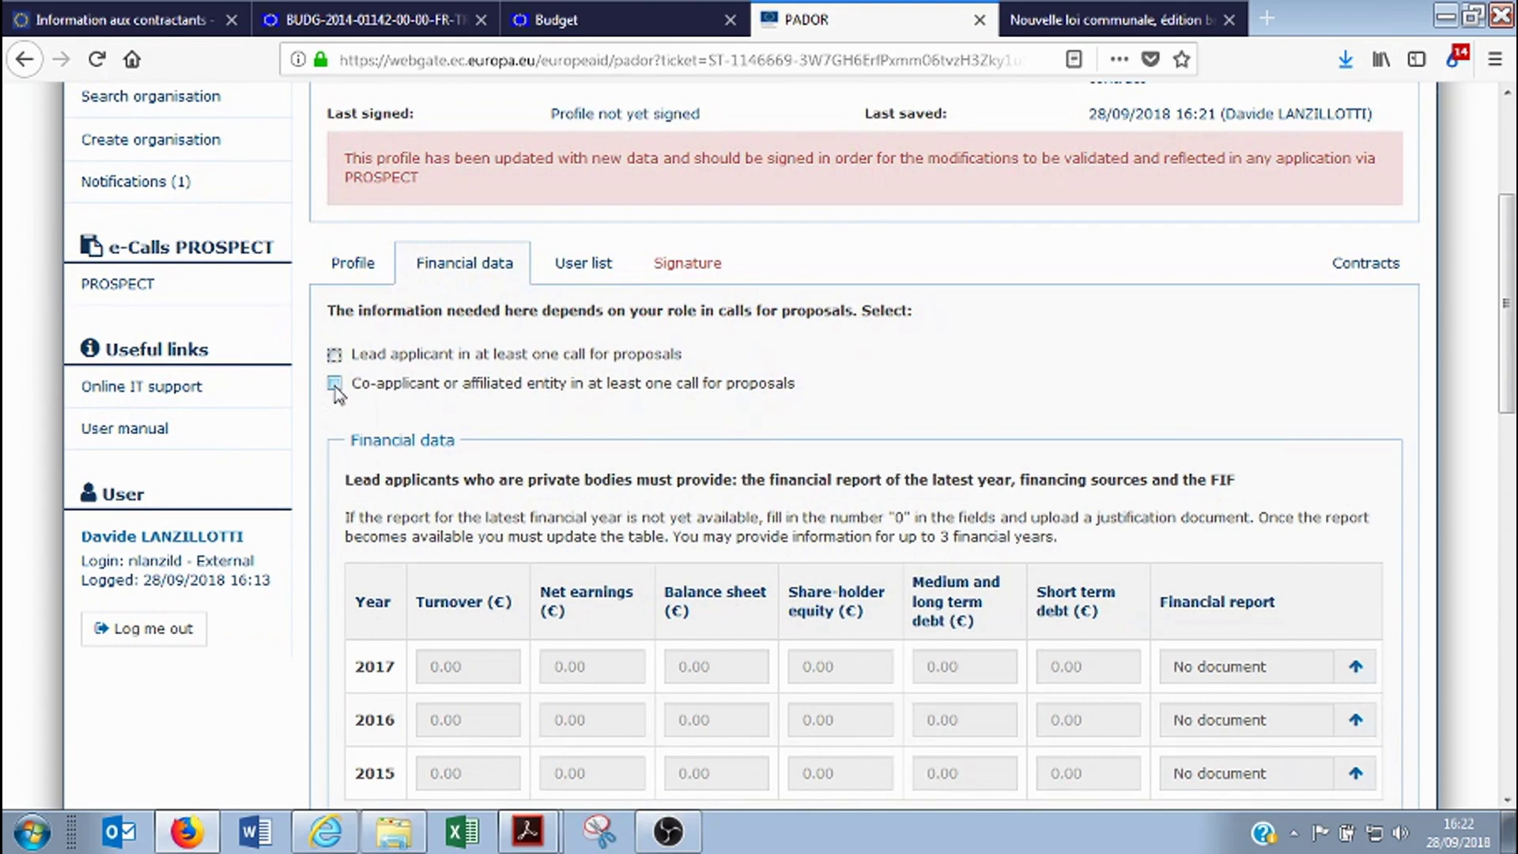
click(335, 384)
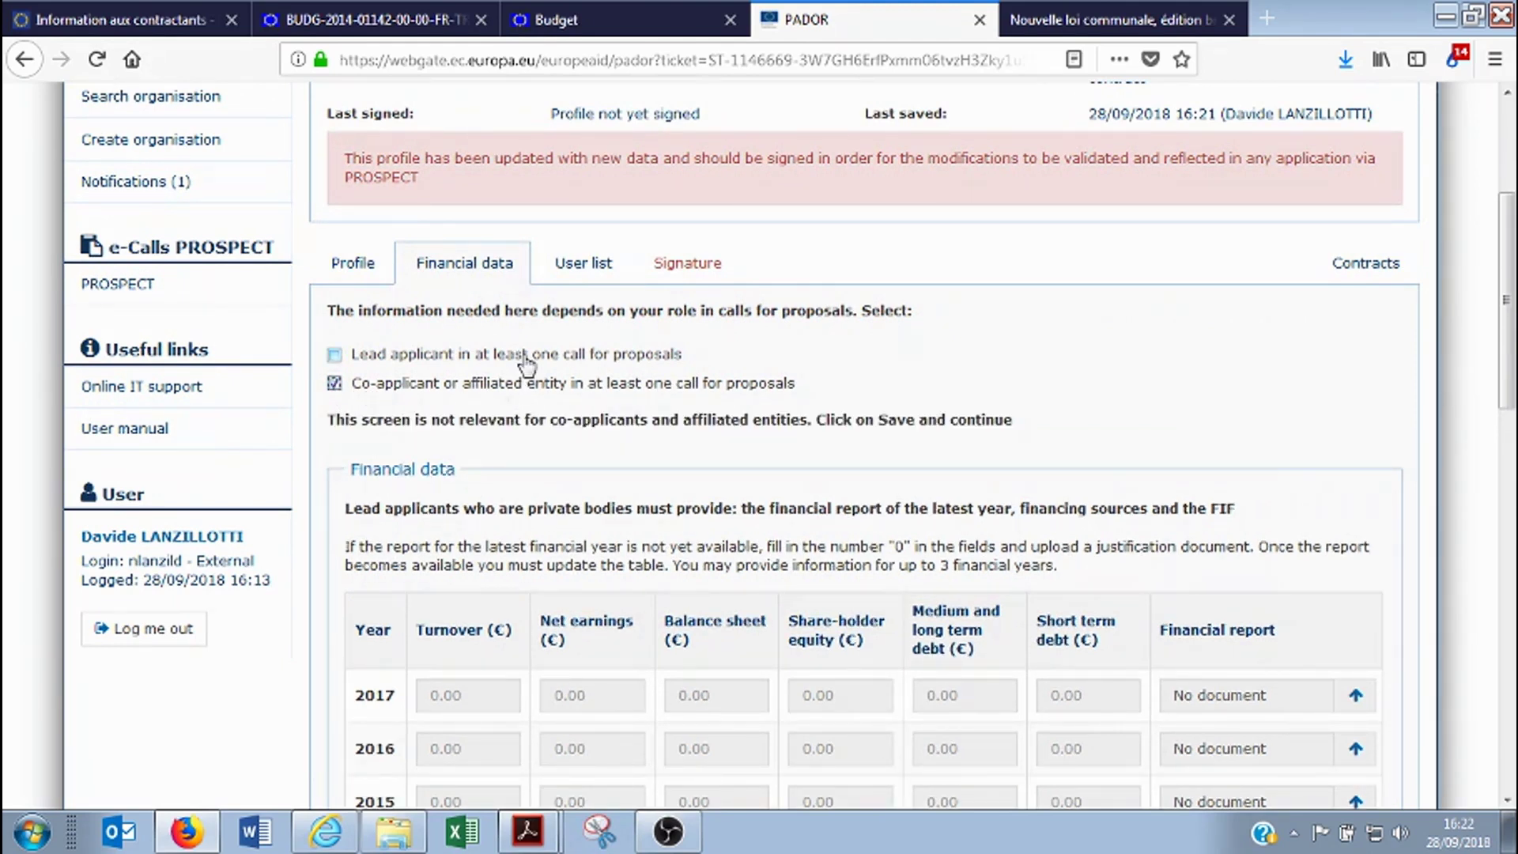
Restore Lead applicant as the organisation's role and untick Co-applicant
scroll(875, 411, down, 4)
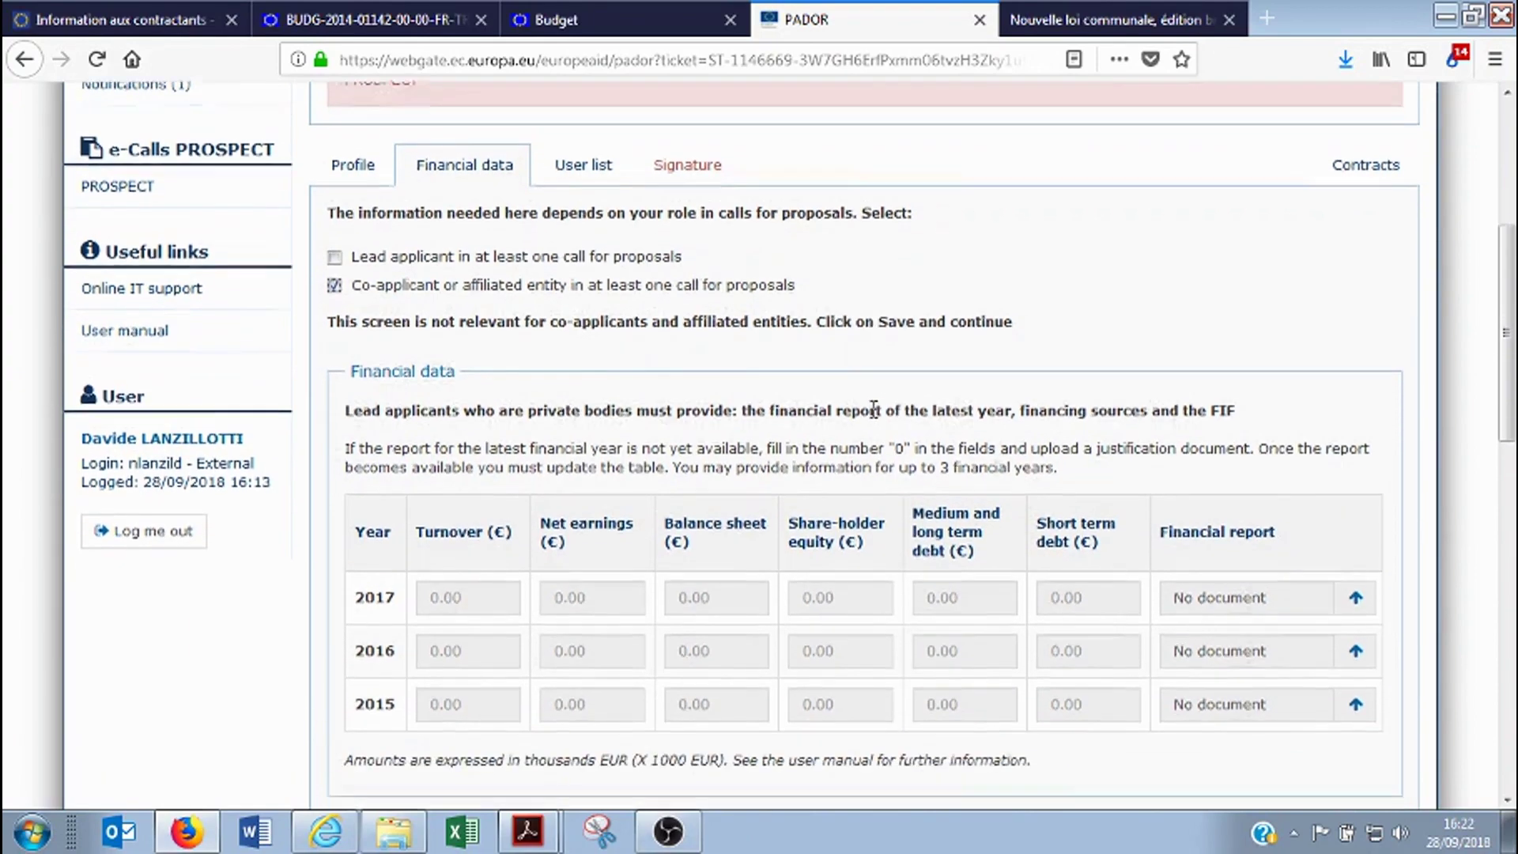
scroll(876, 408, down, 3)
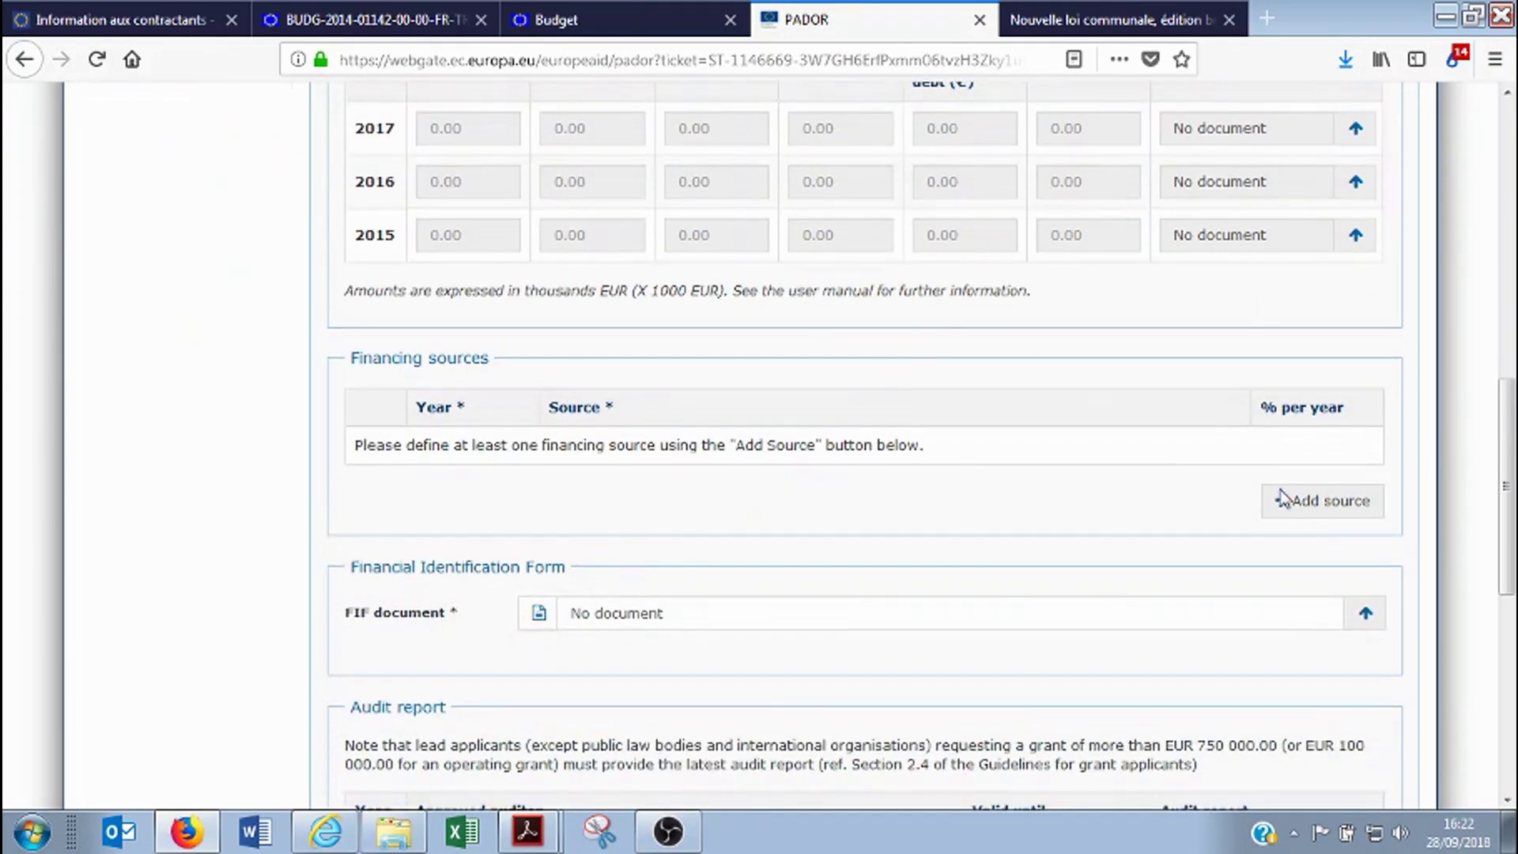
scroll(1291, 585, down, 3)
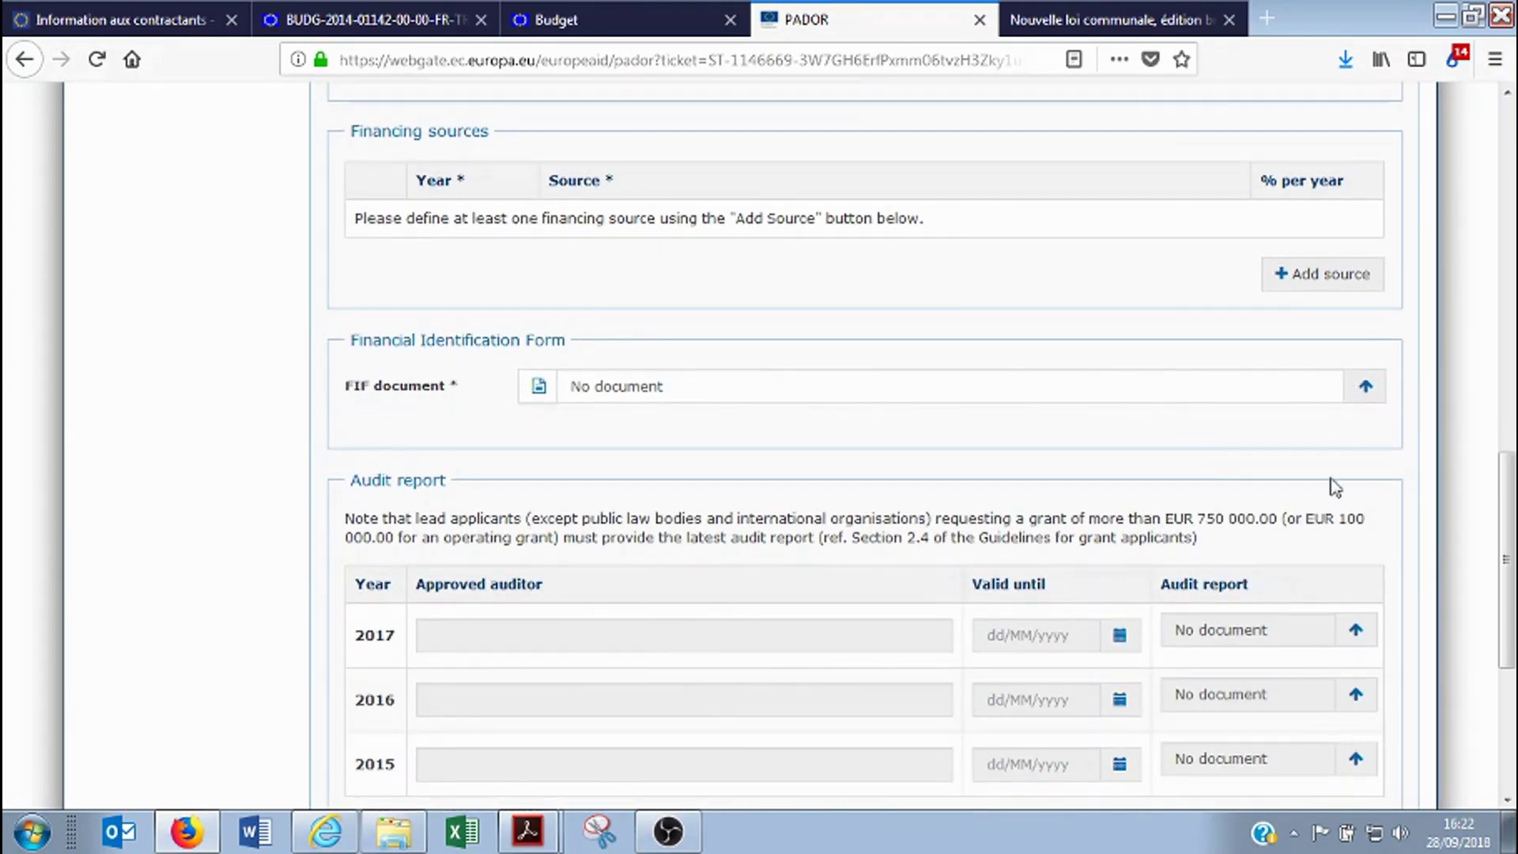
scroll(1349, 627, down, 3)
click(1287, 652)
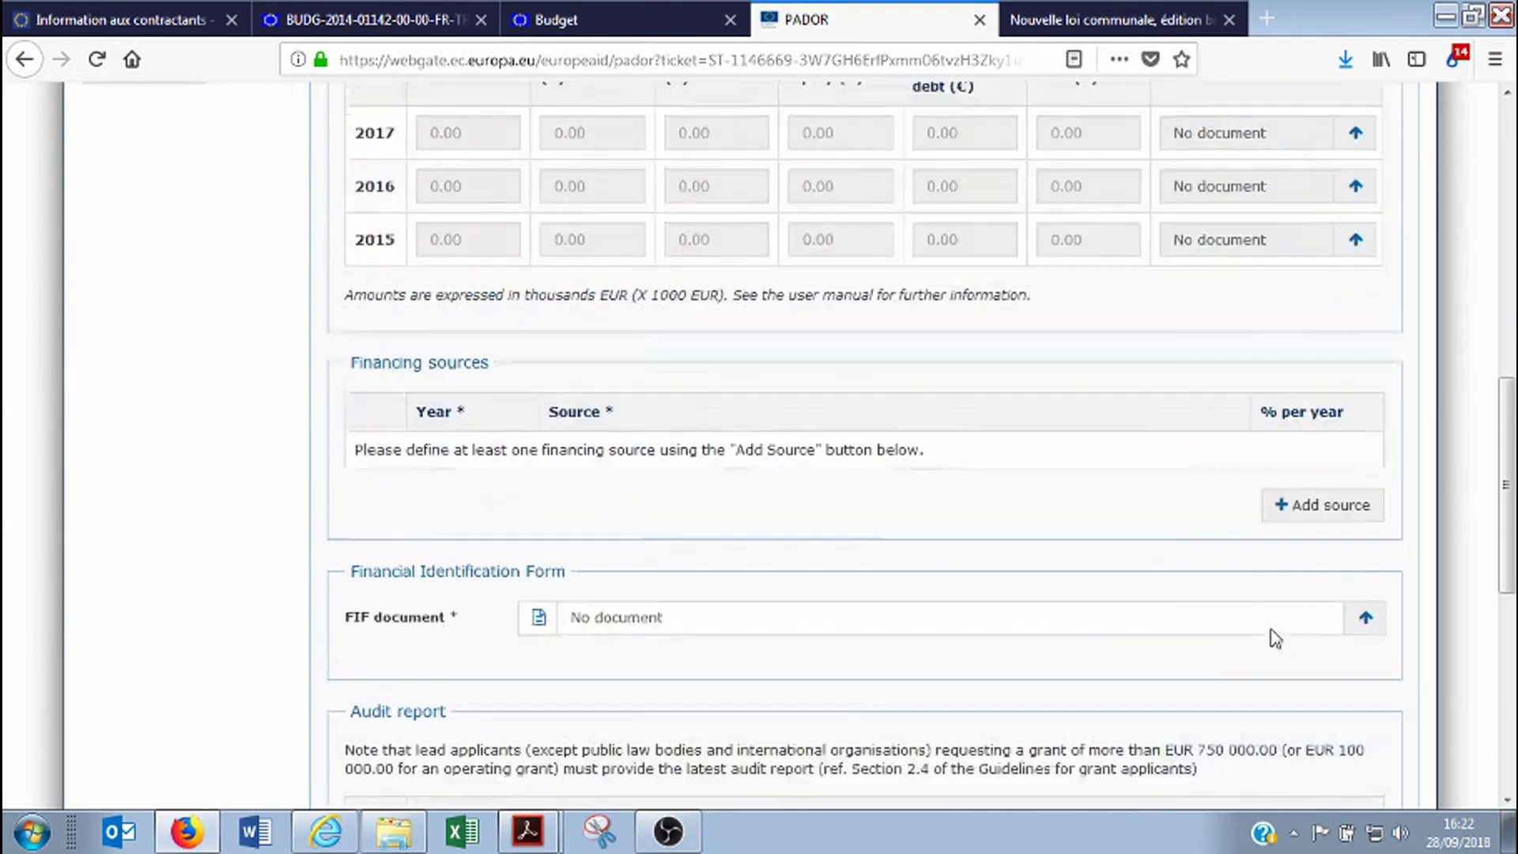
click(333, 241)
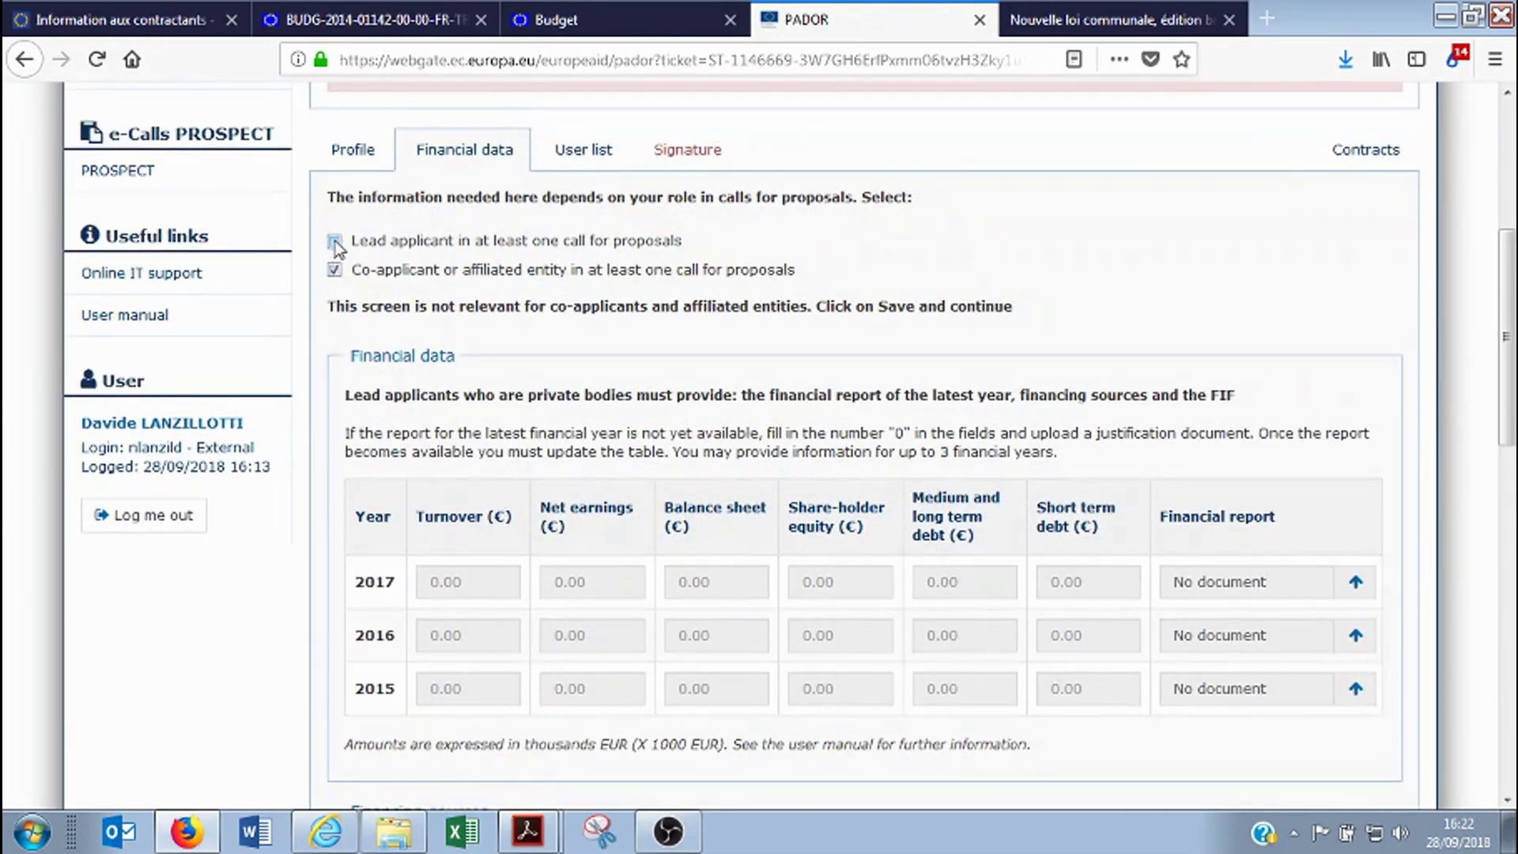
click(334, 269)
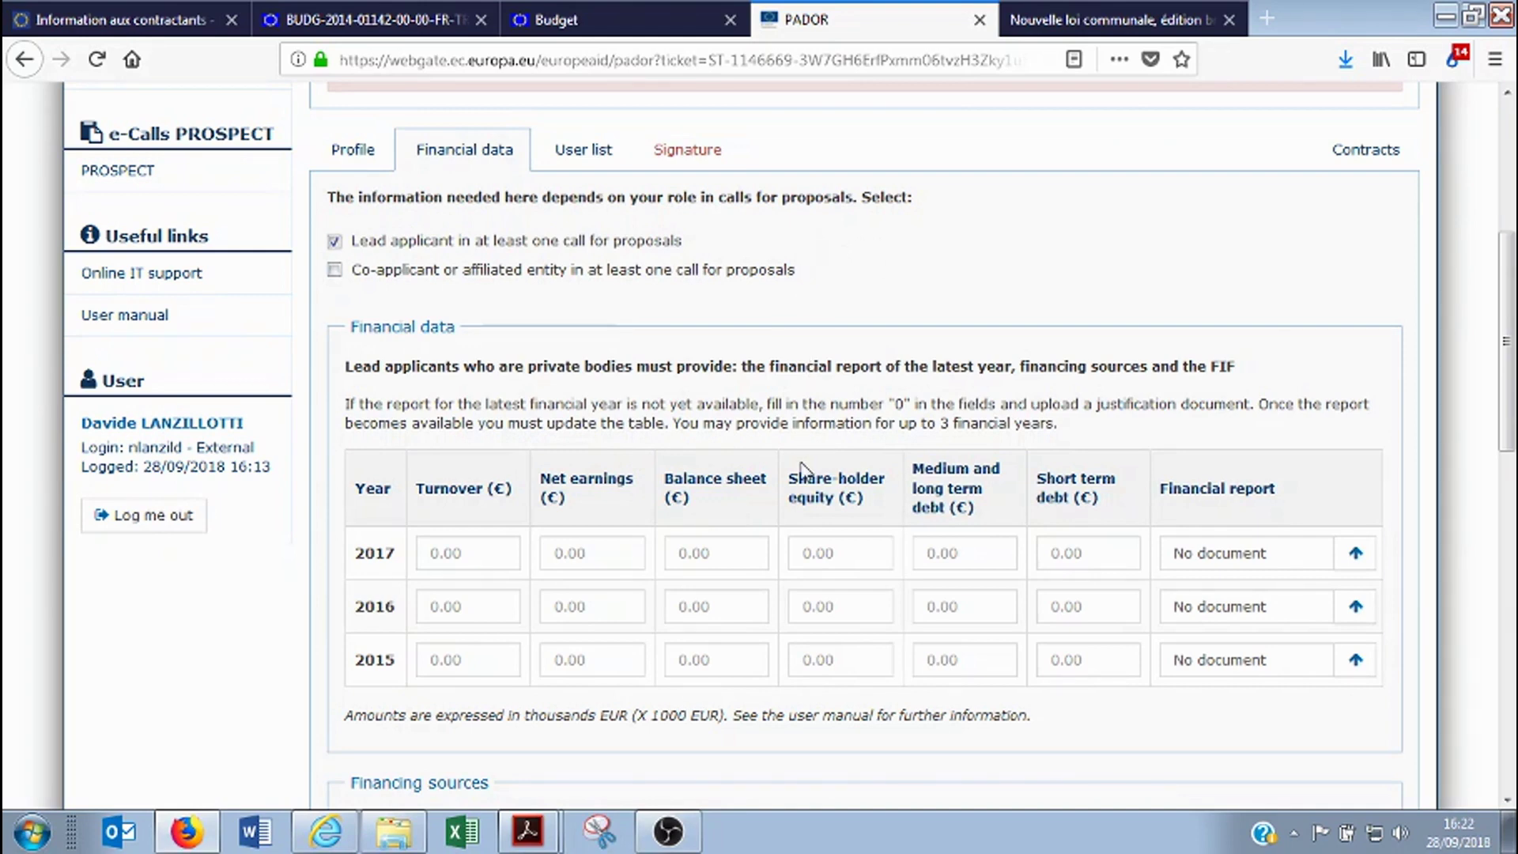
Review the Financial Identification Form section of the Financial data tab
scroll(801, 468, down, 3)
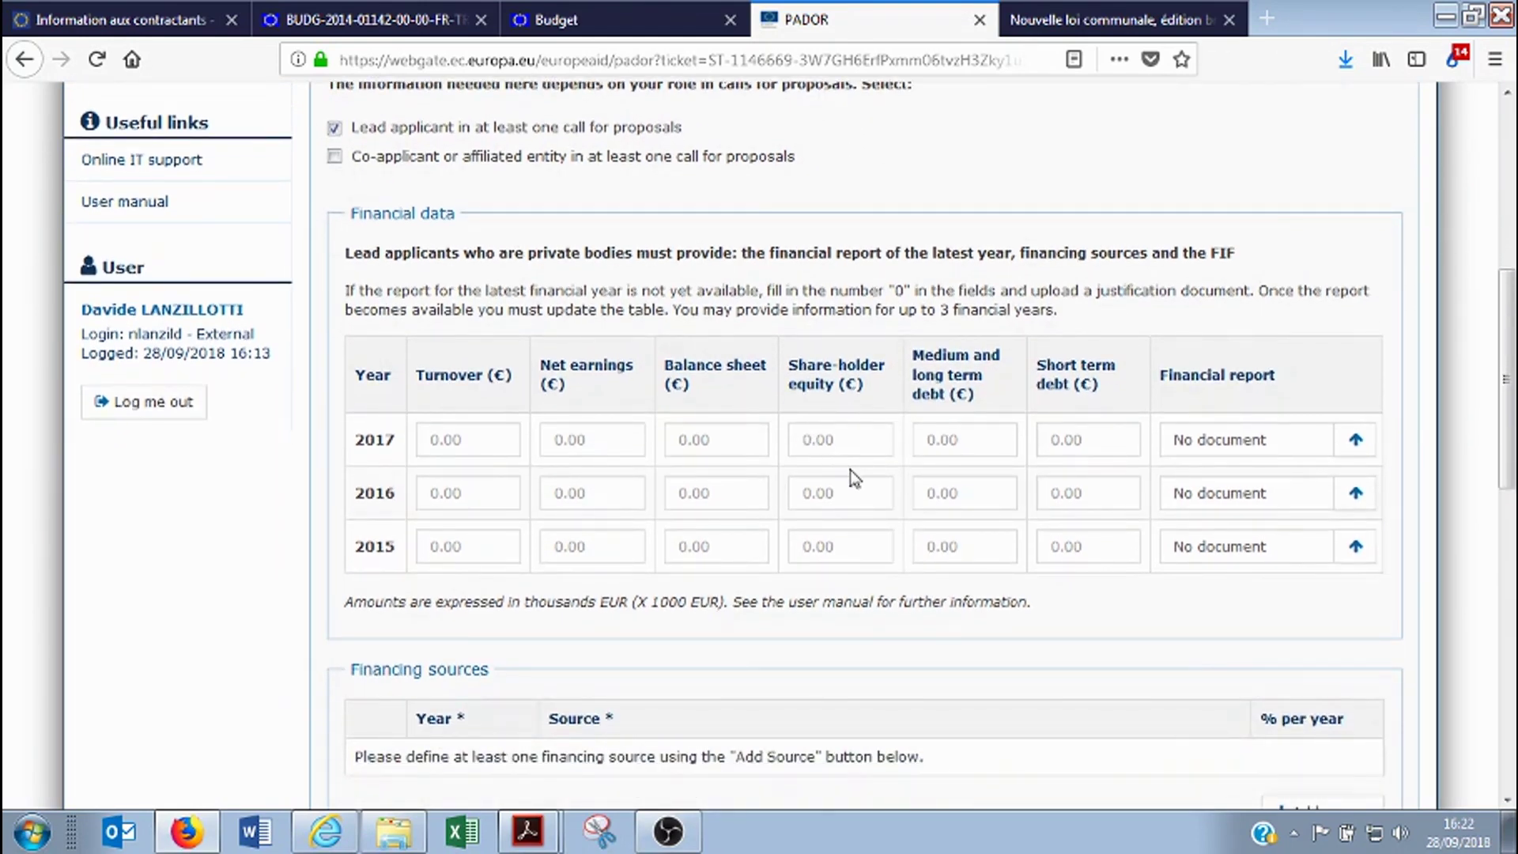
scroll(851, 469, down, 3)
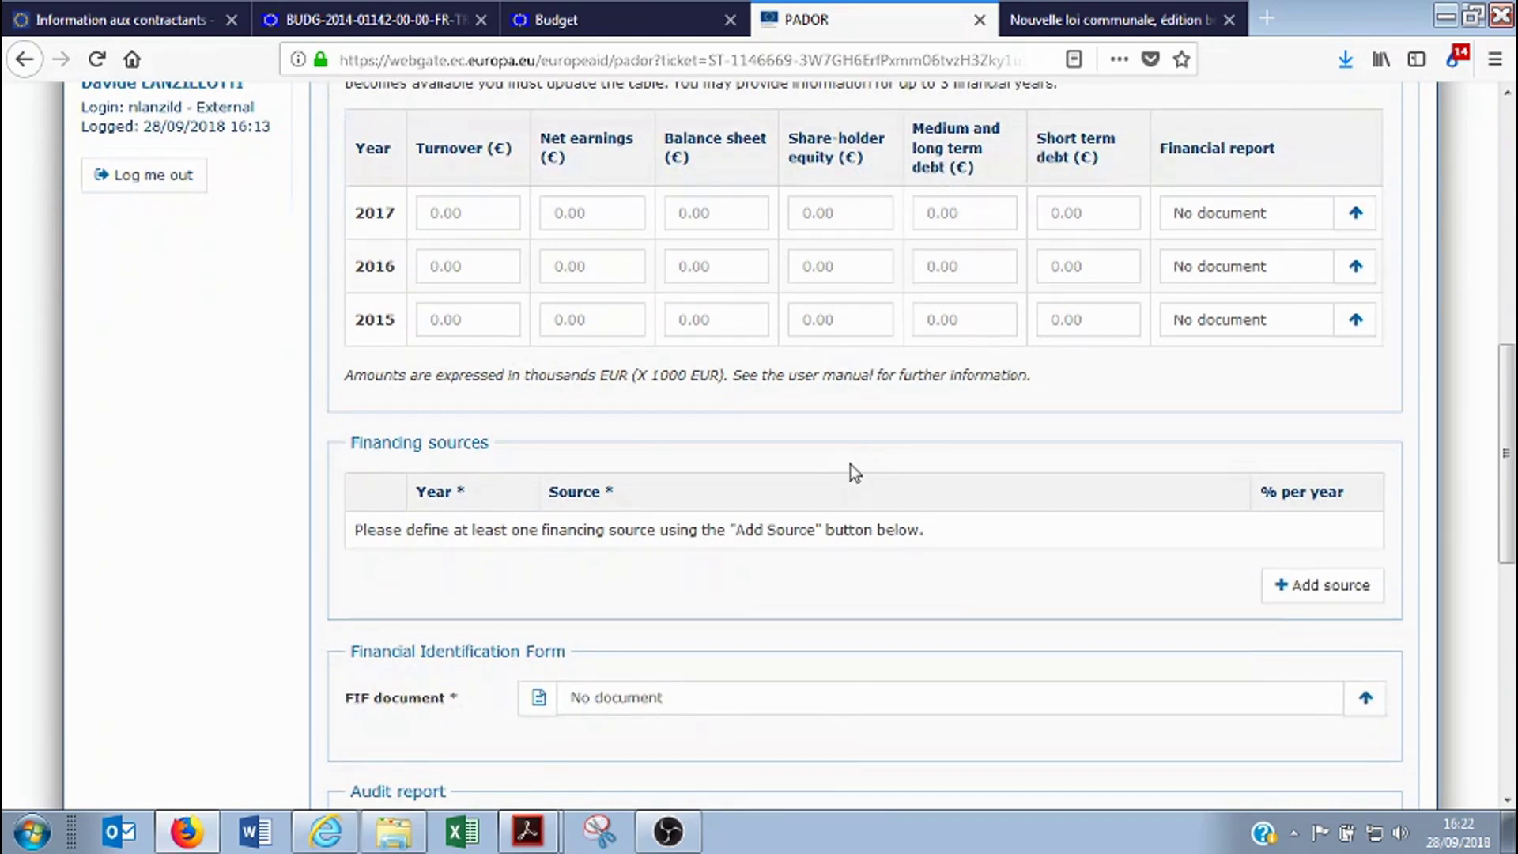
scroll(850, 463, down, 4)
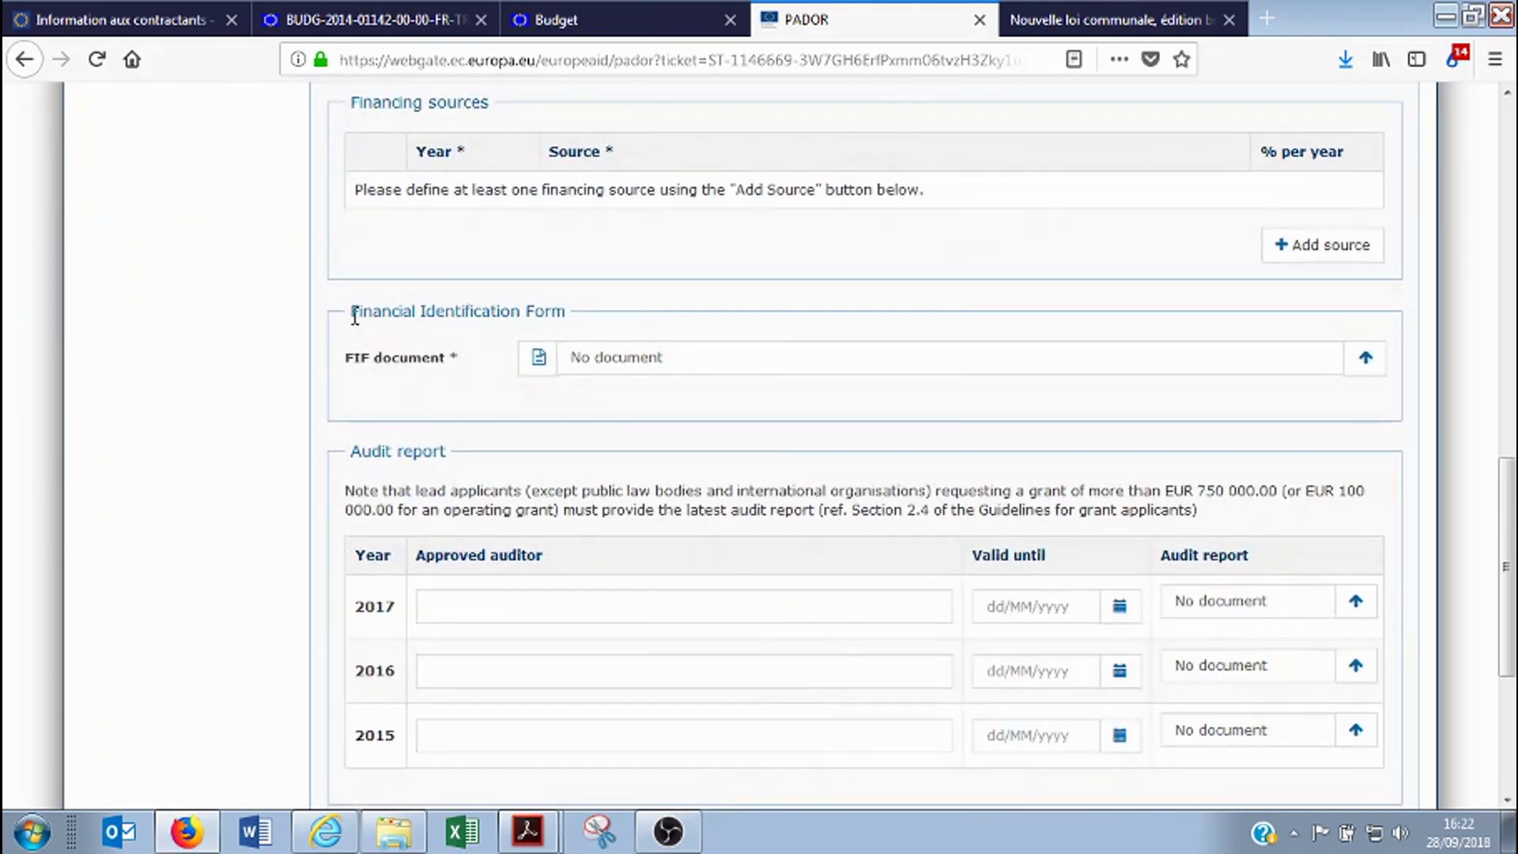
drag(352, 311, 571, 326)
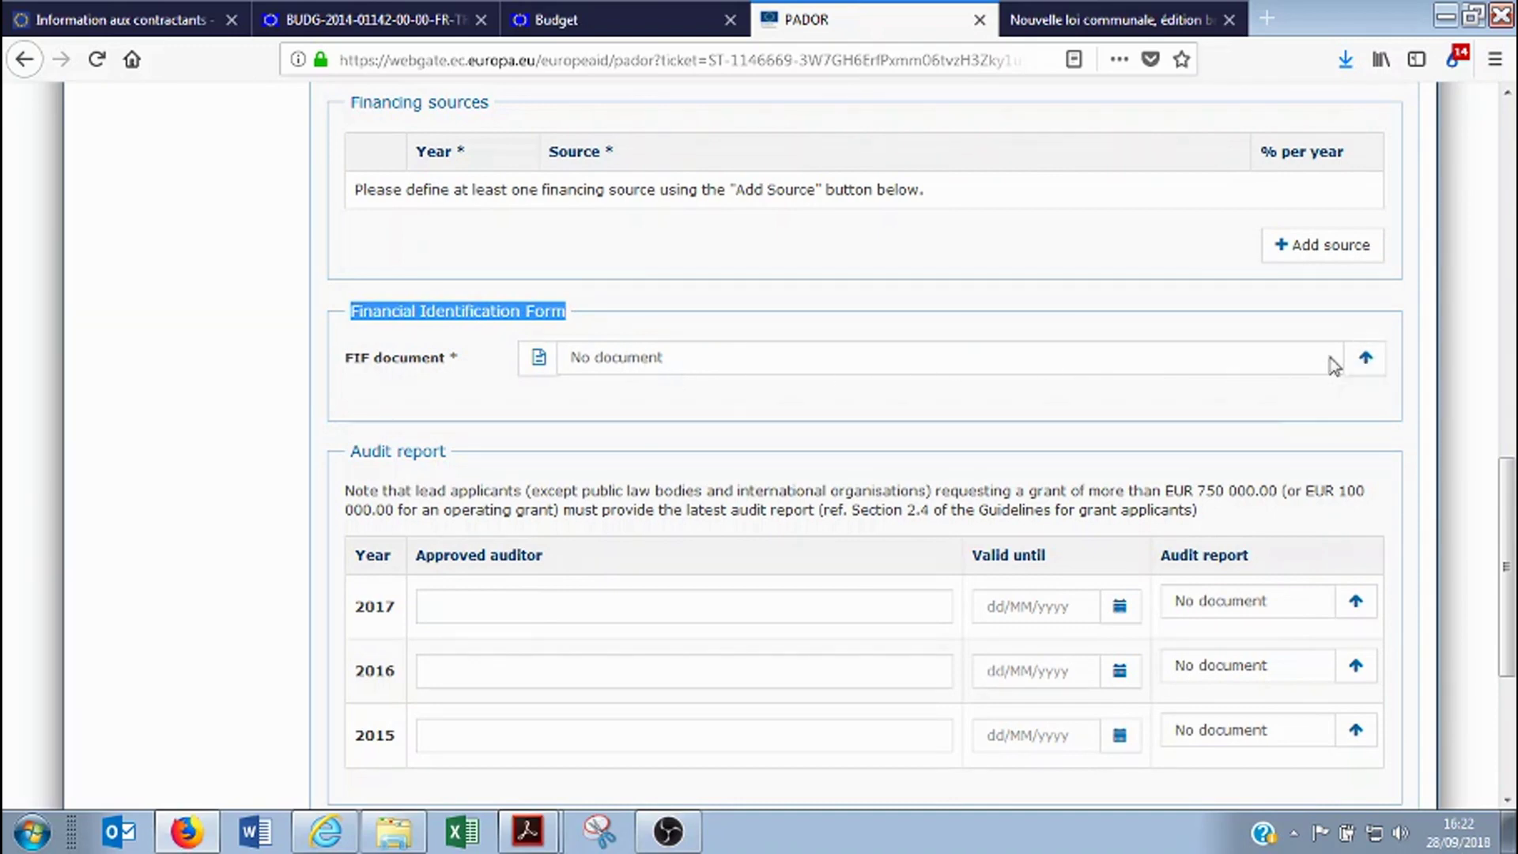
click(344, 384)
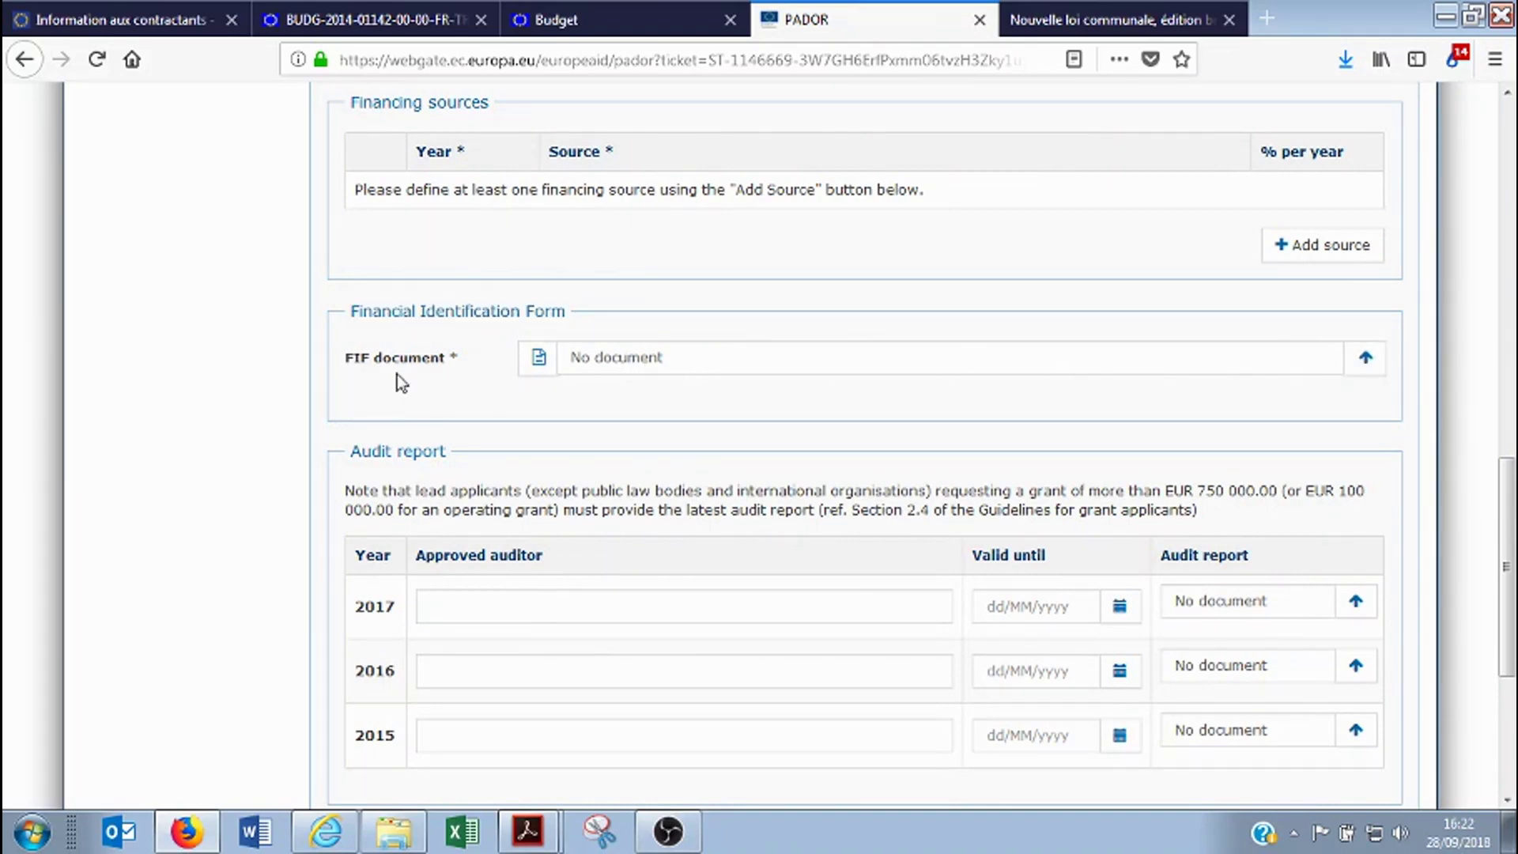
scroll(404, 388, up, 2)
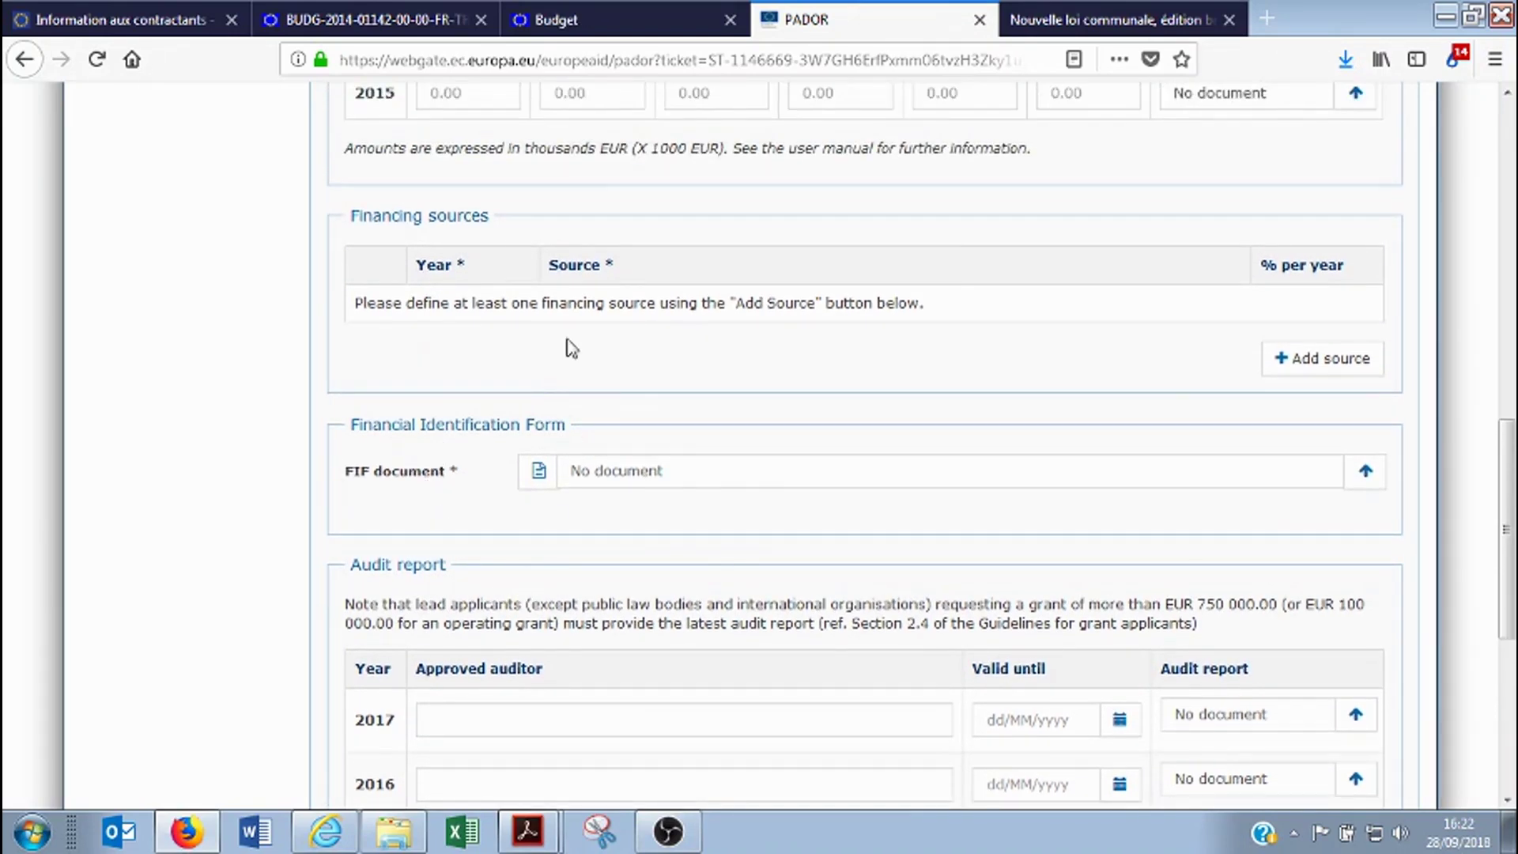
click(565, 19)
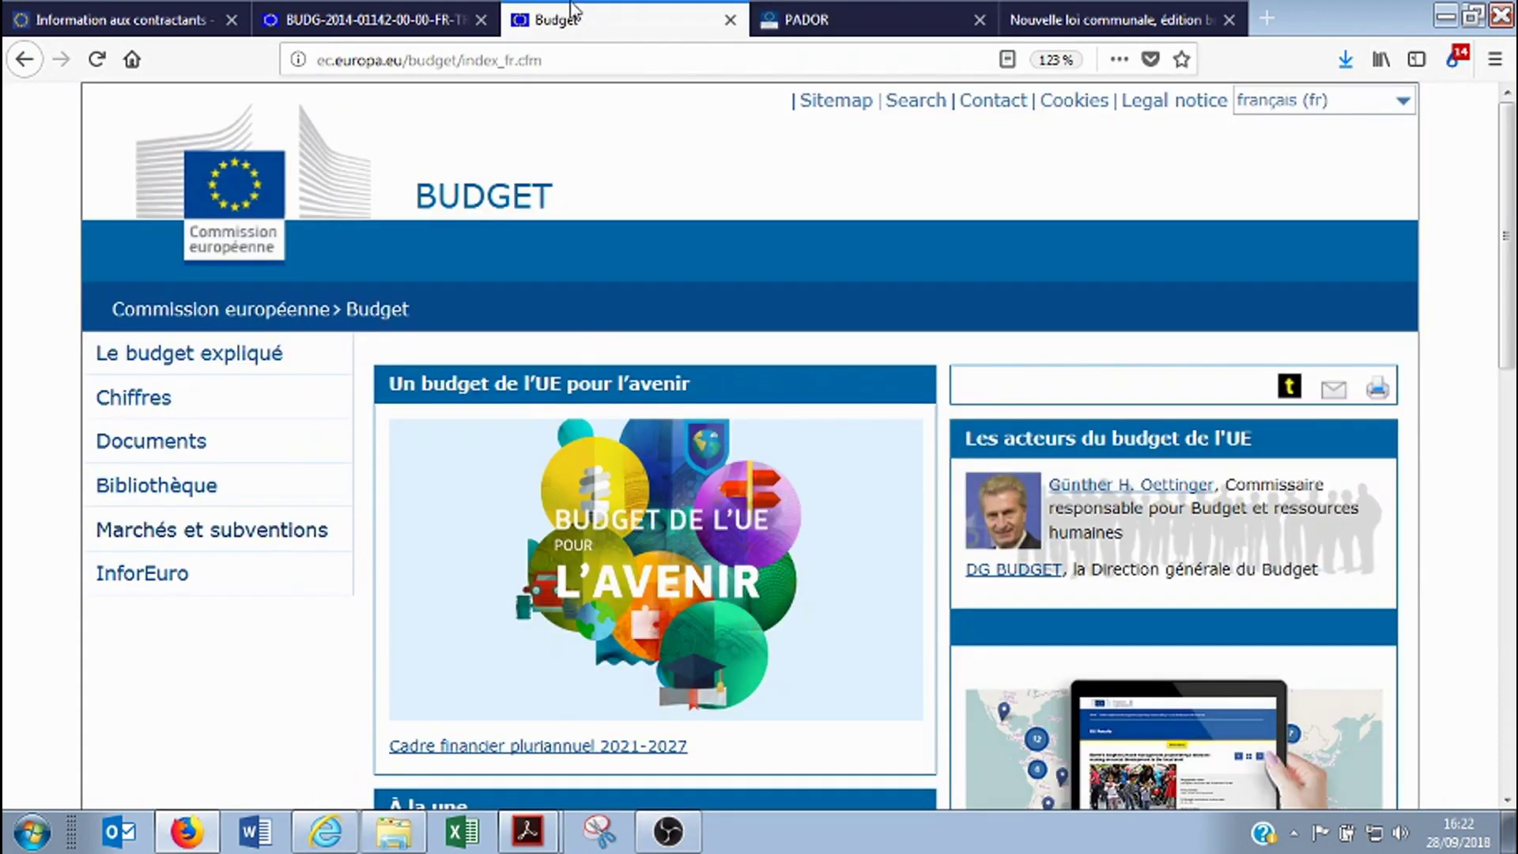
Go to Signalétiques financiers and open the French SIGNALETIQUE FINANCIER form
click(587, 62)
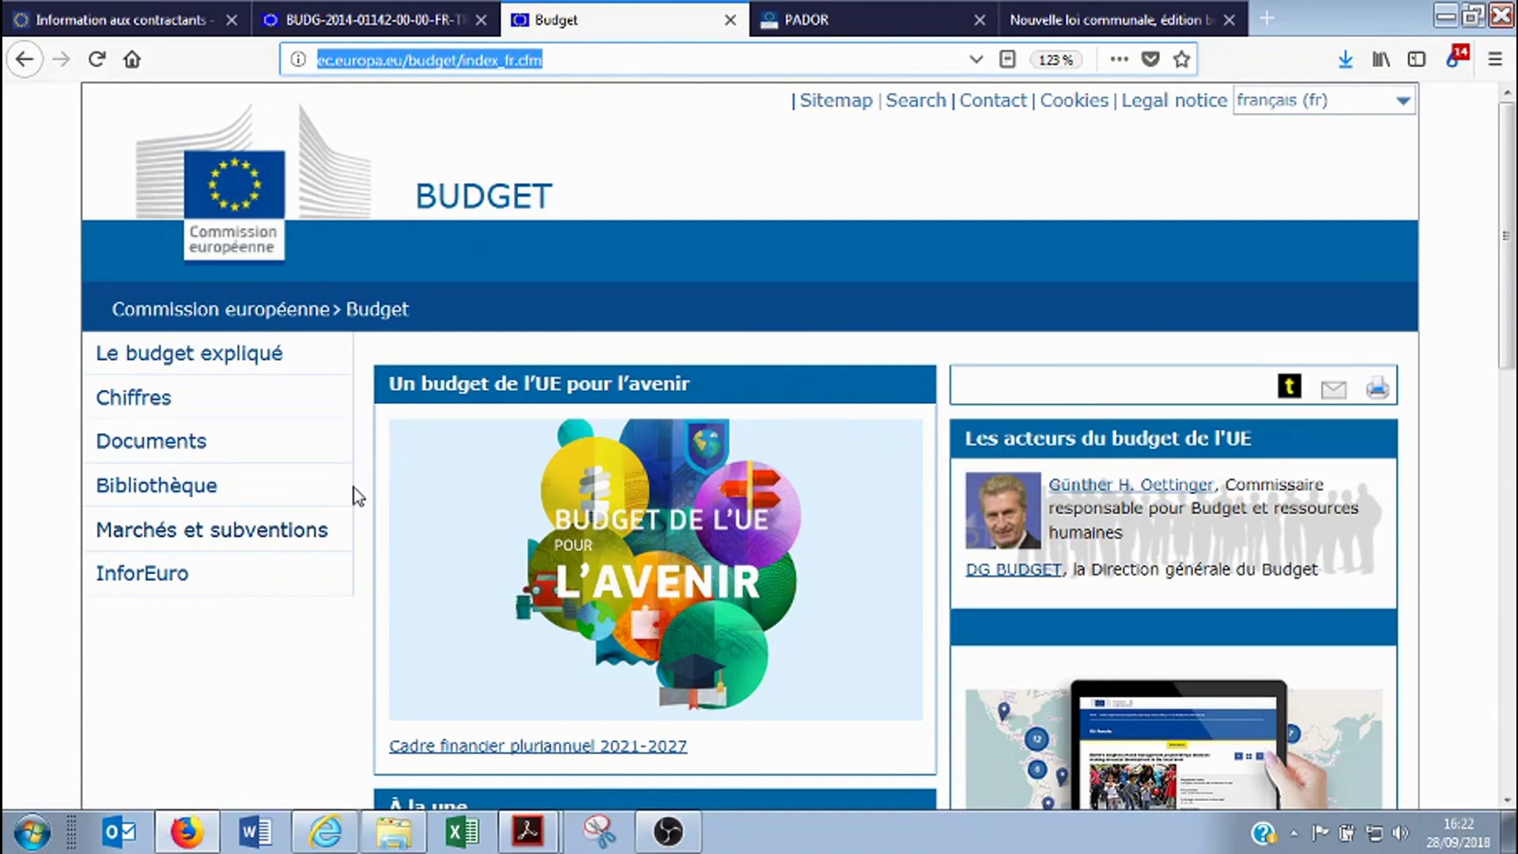
click(277, 543)
scroll(69, 467, down, 2)
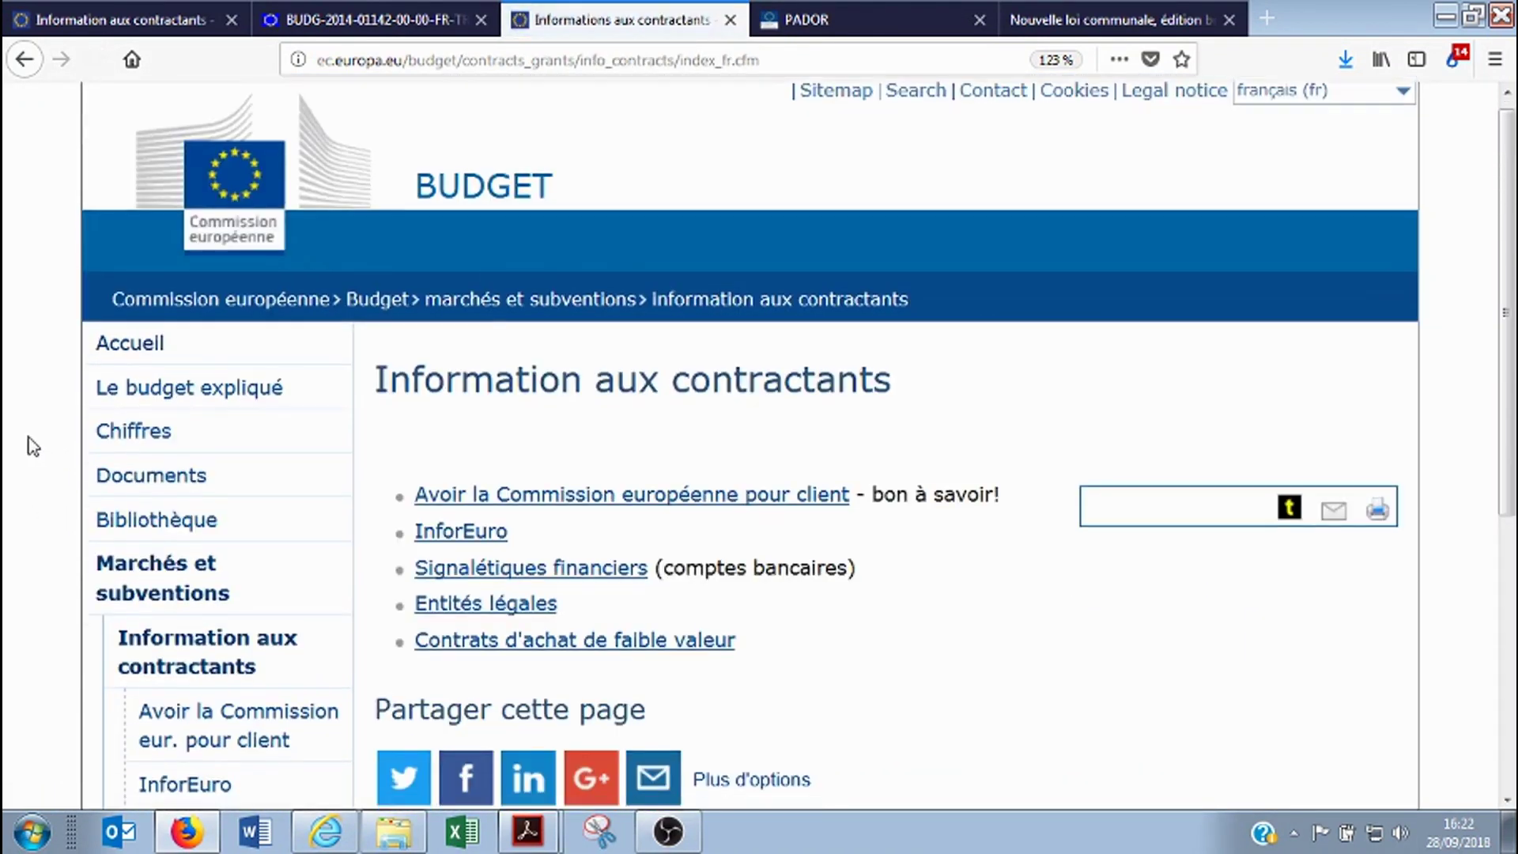
scroll(28, 435, down, 5)
click(237, 439)
scroll(700, 484, down, 5)
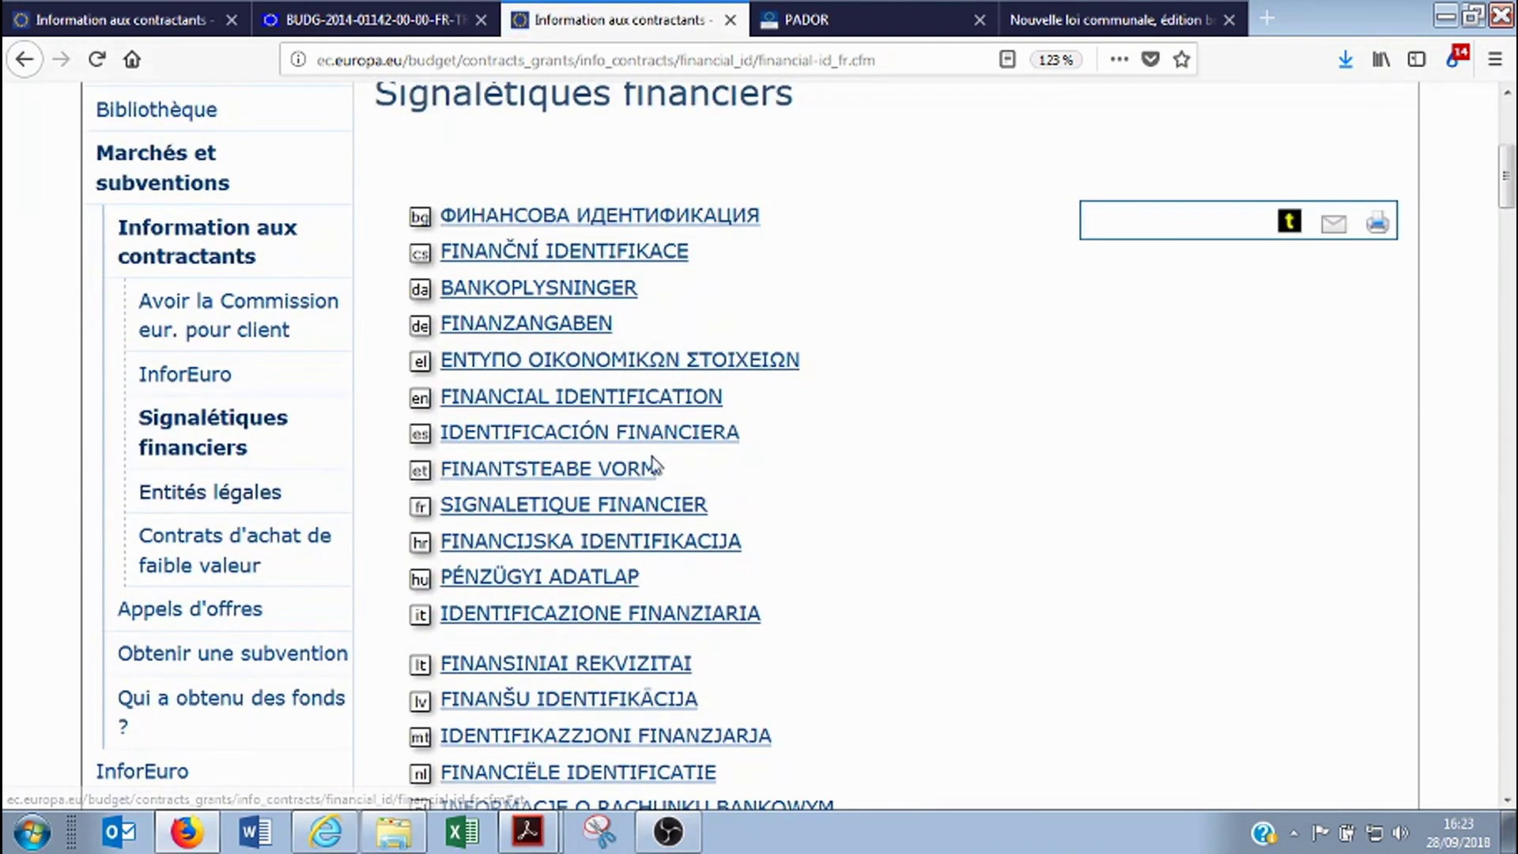
scroll(469, 514, down, 1)
scroll(471, 518, down, 2)
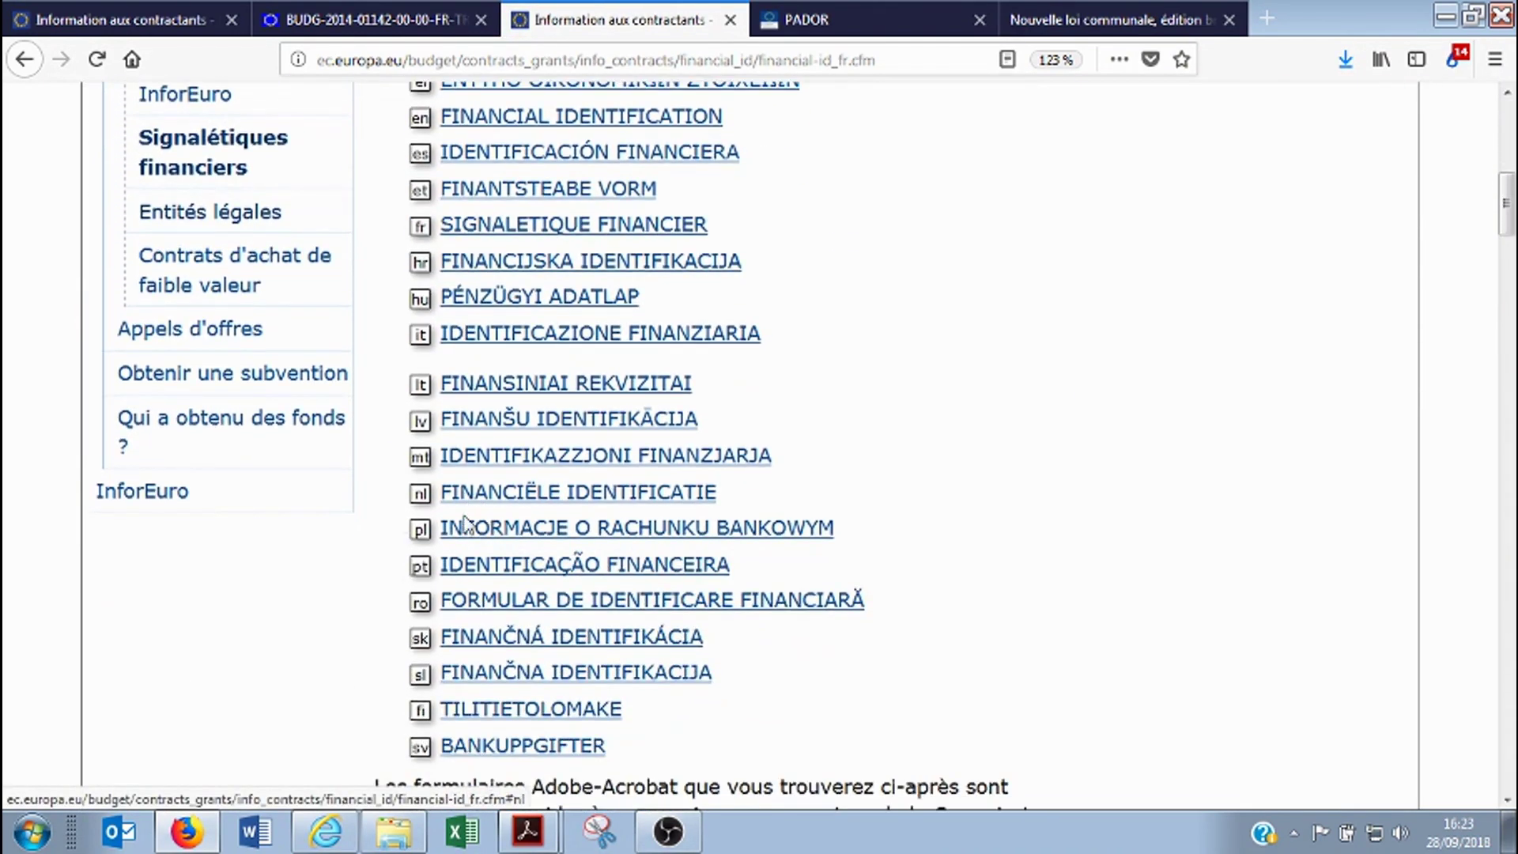
scroll(506, 482, up, 3)
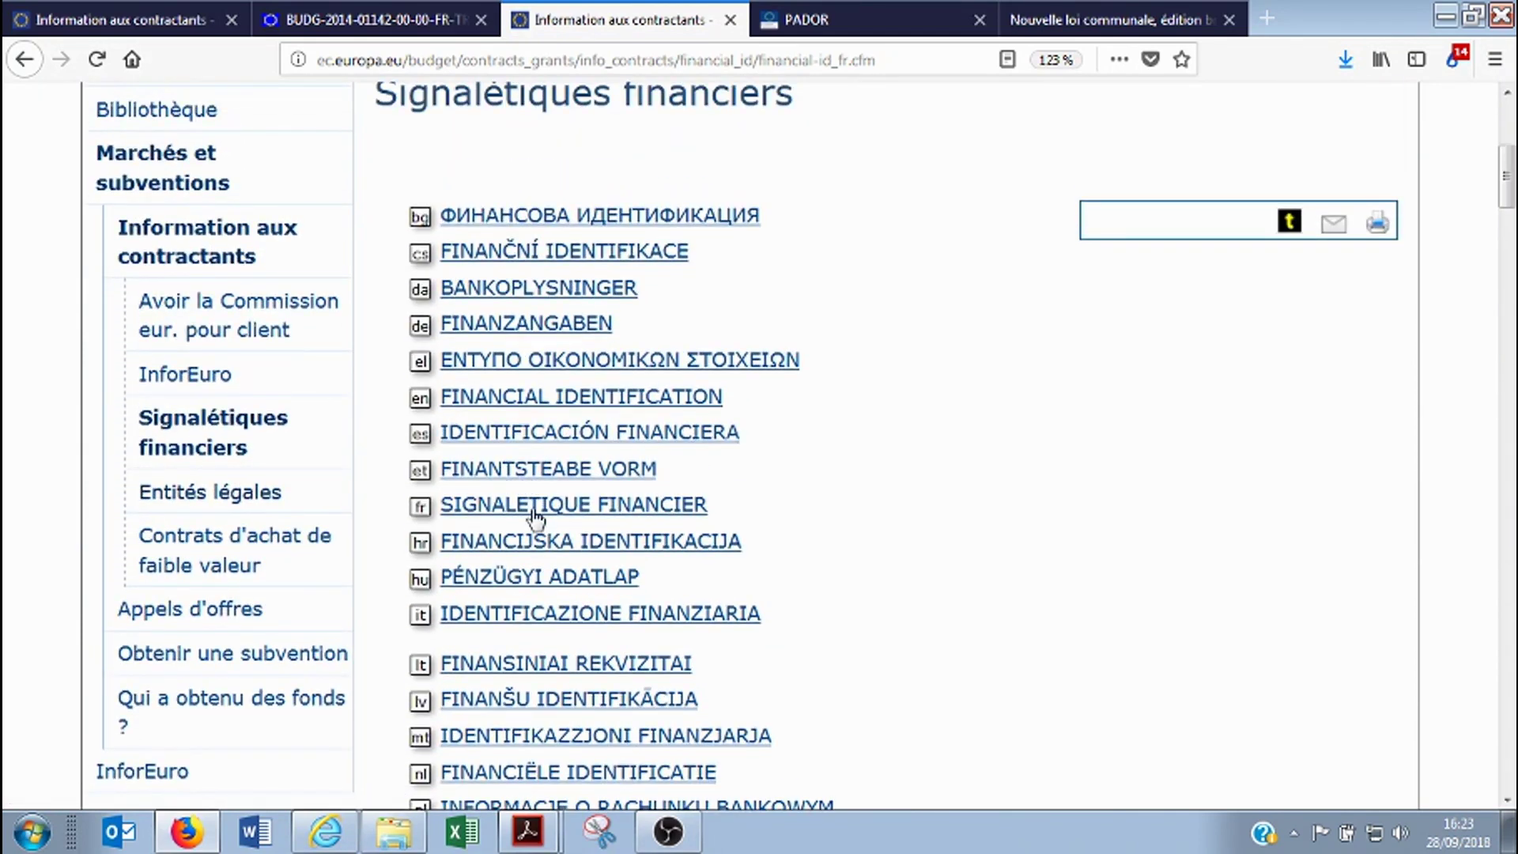
click(528, 508)
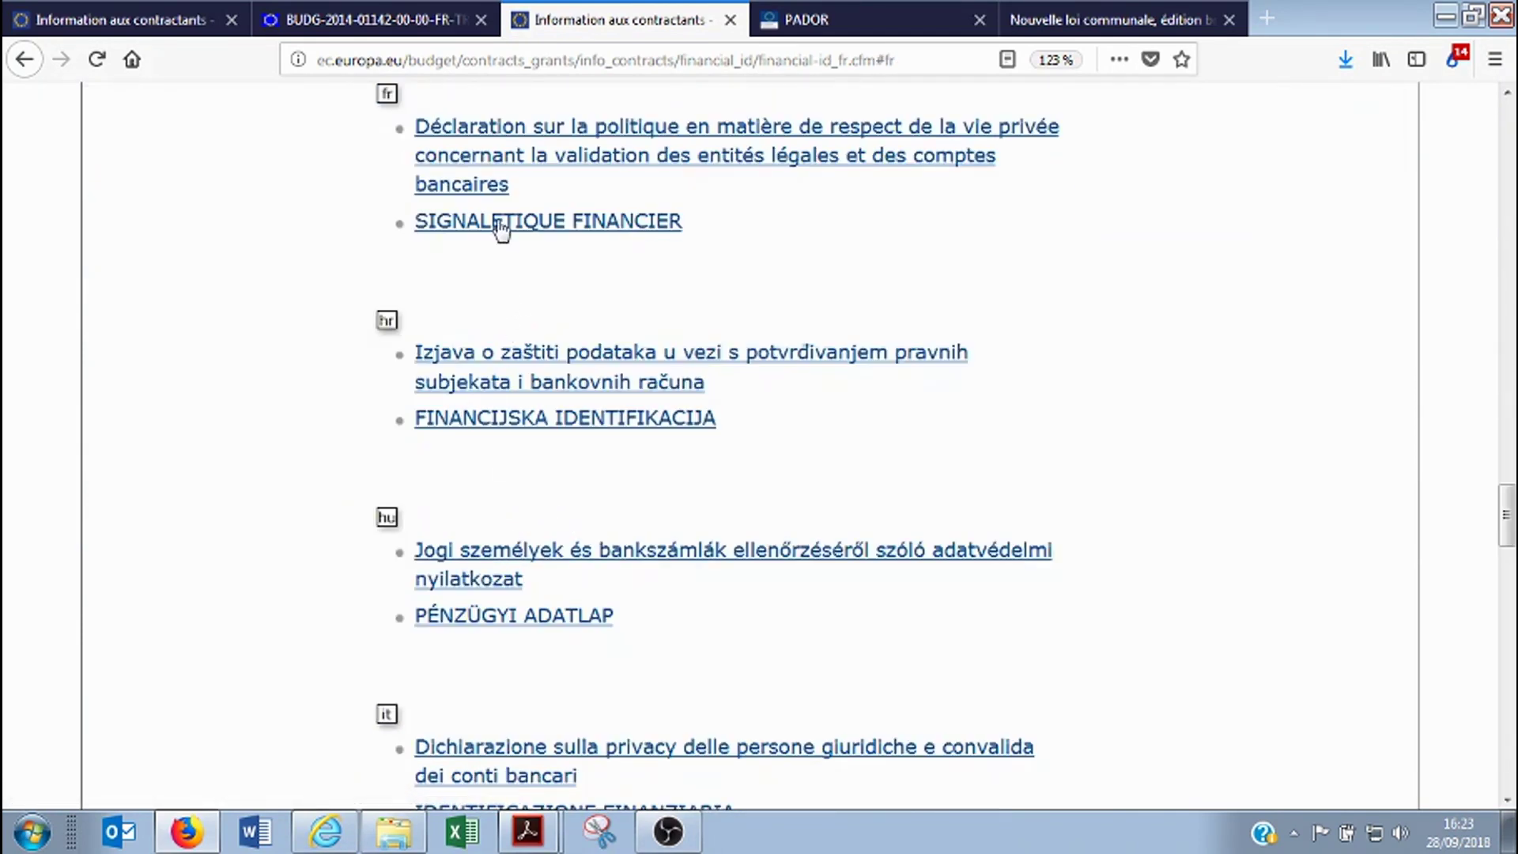
click(502, 224)
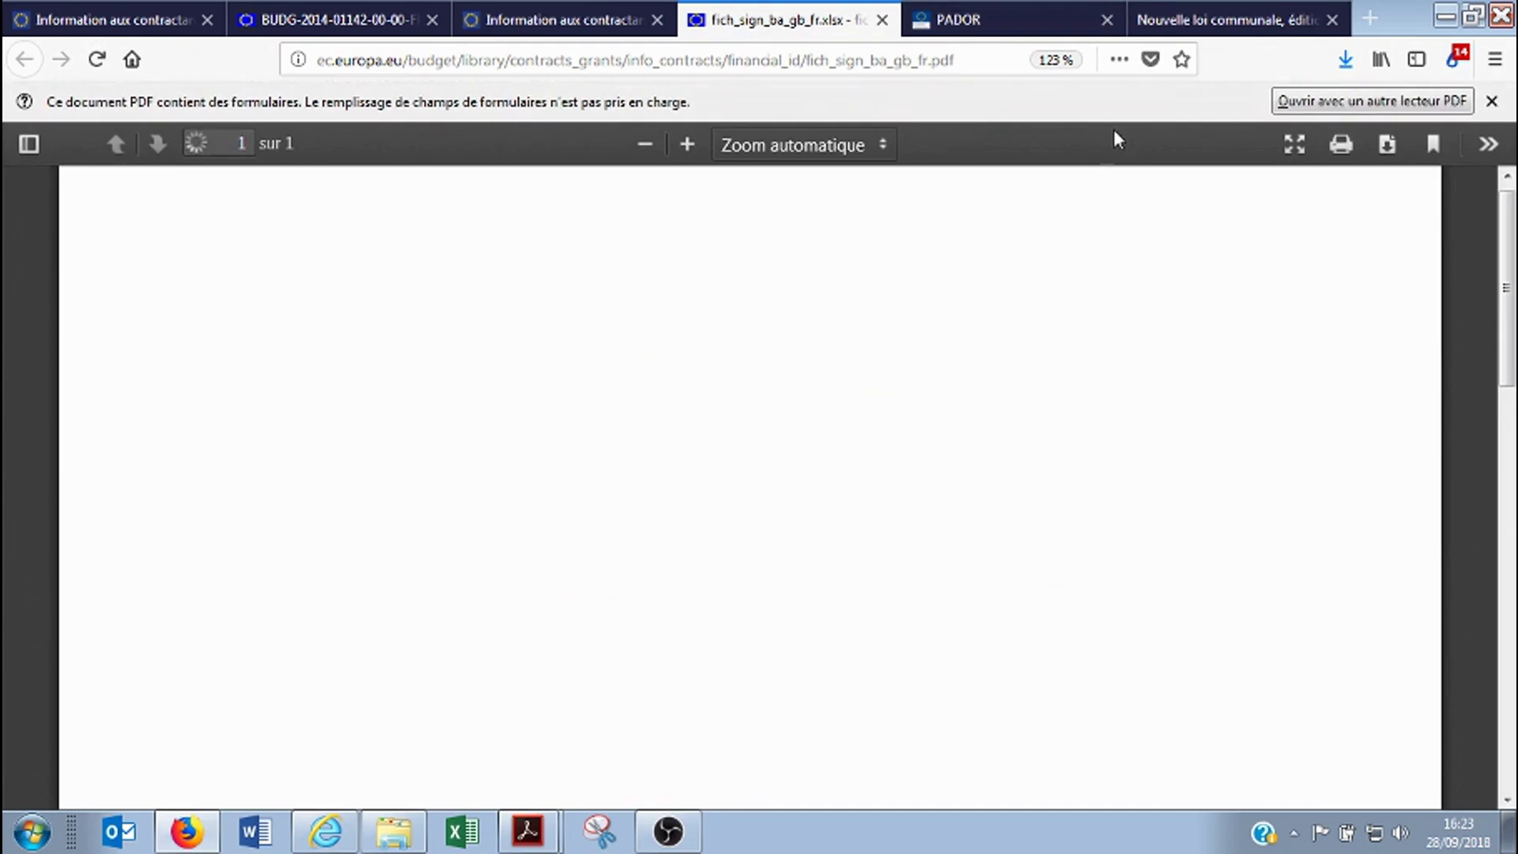
click(1386, 145)
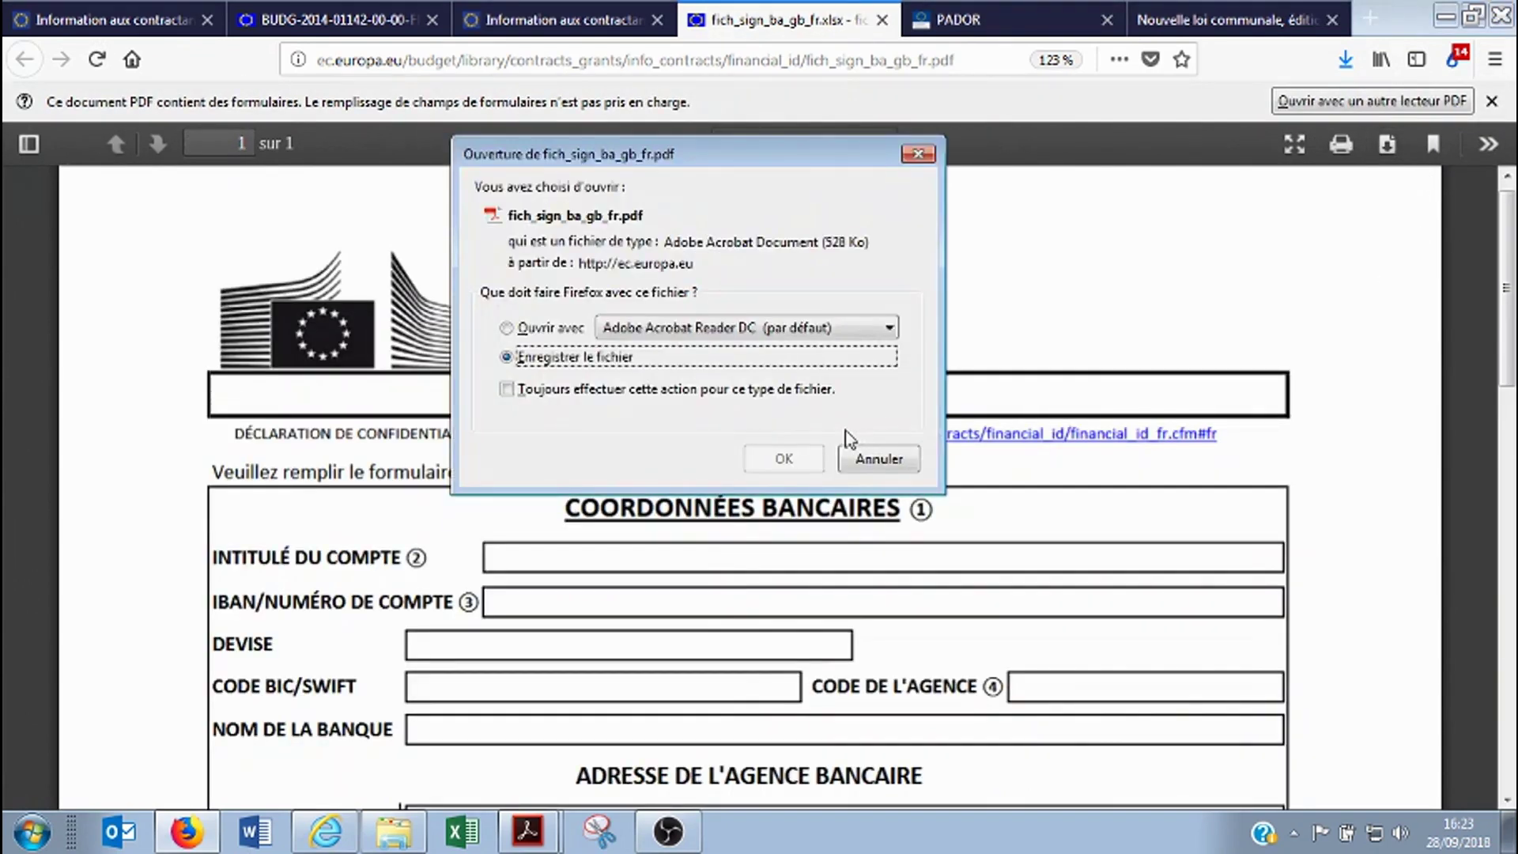
click(791, 461)
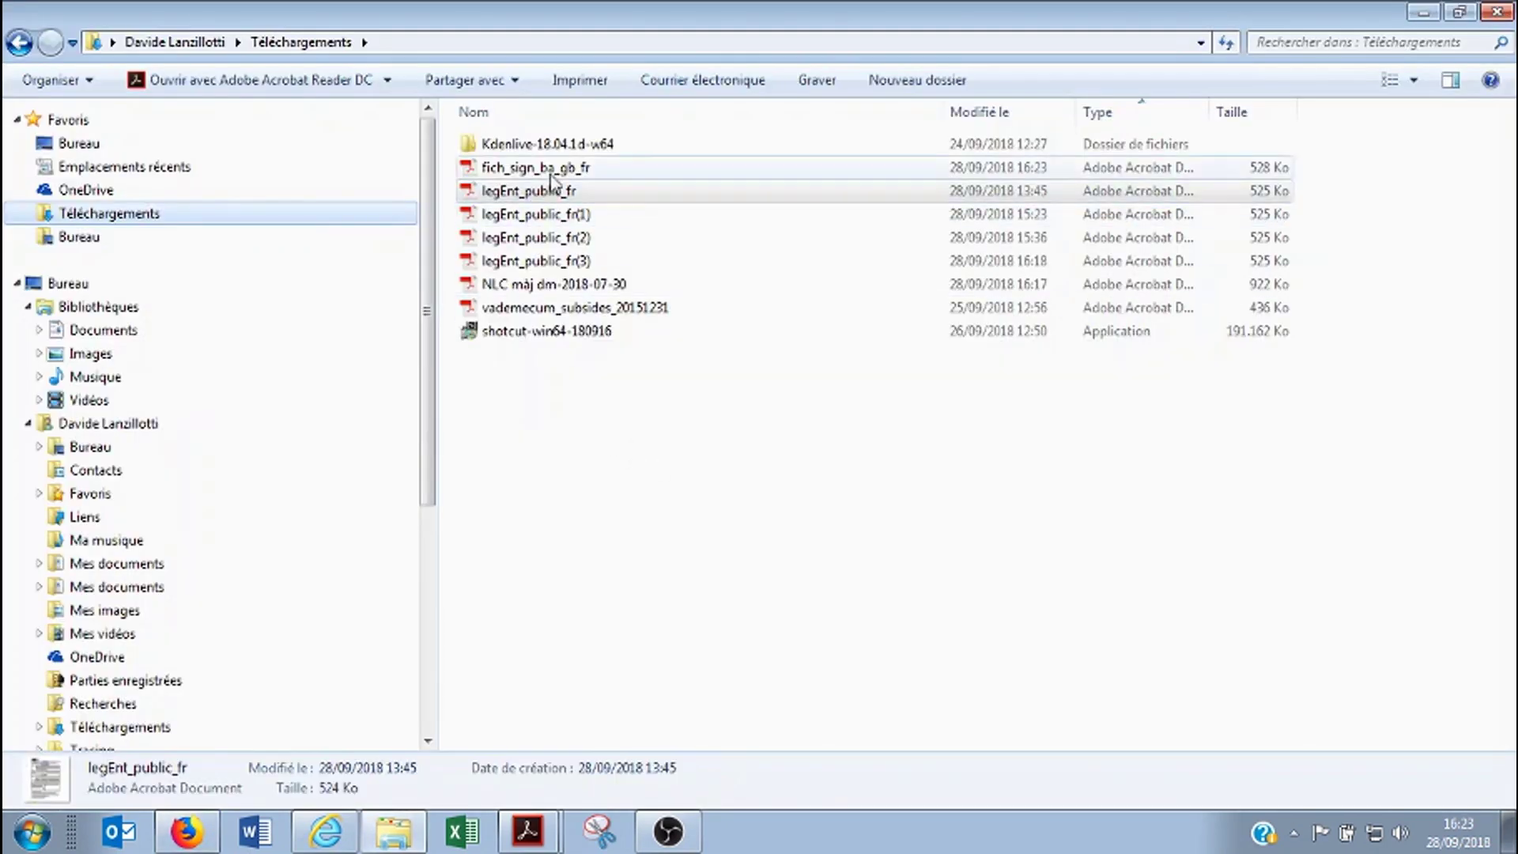
click(536, 167)
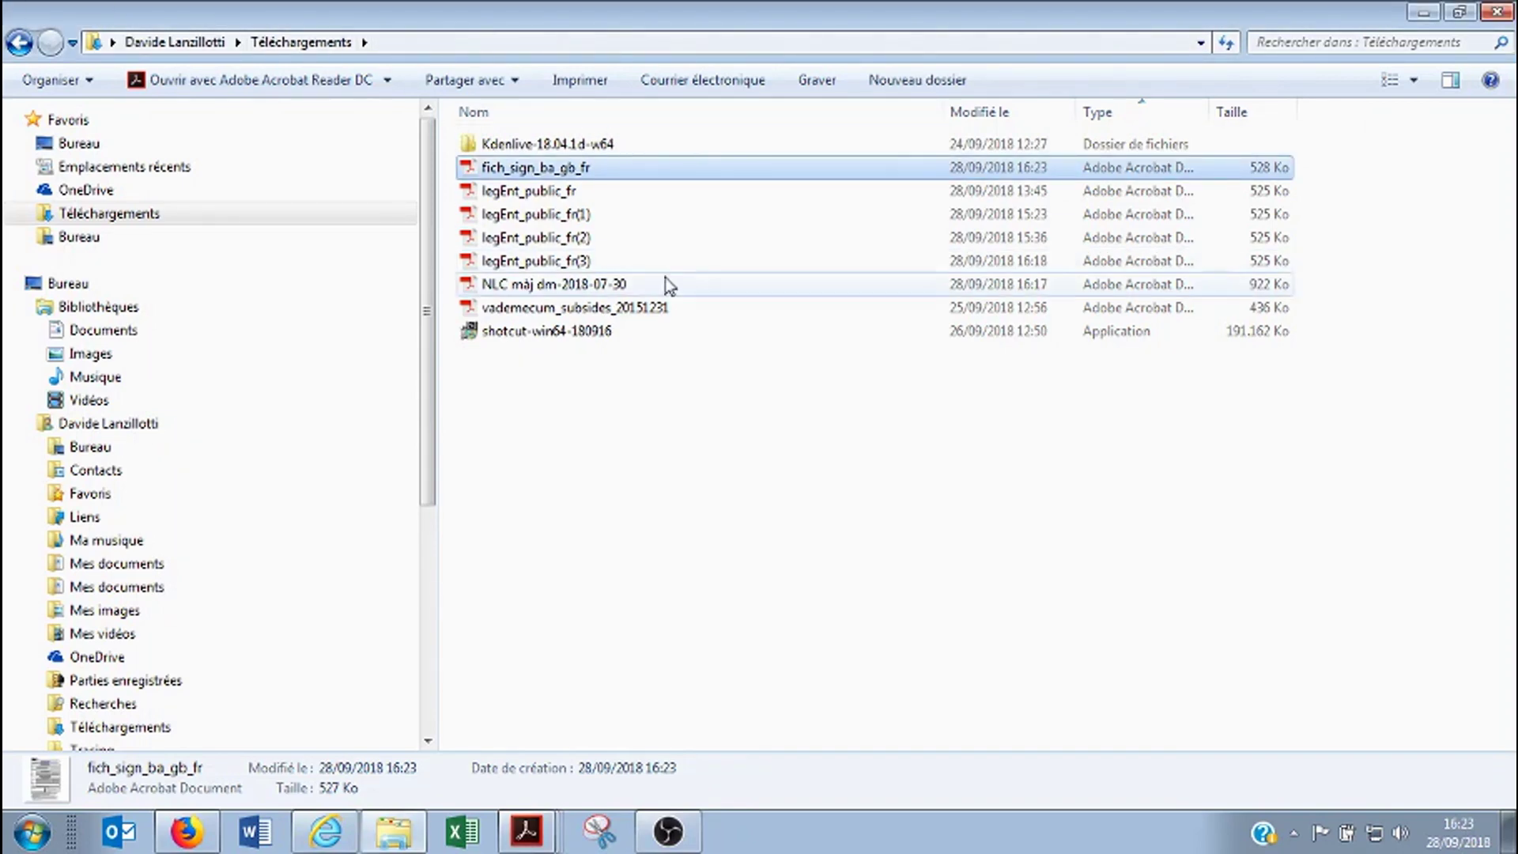
click(1423, 13)
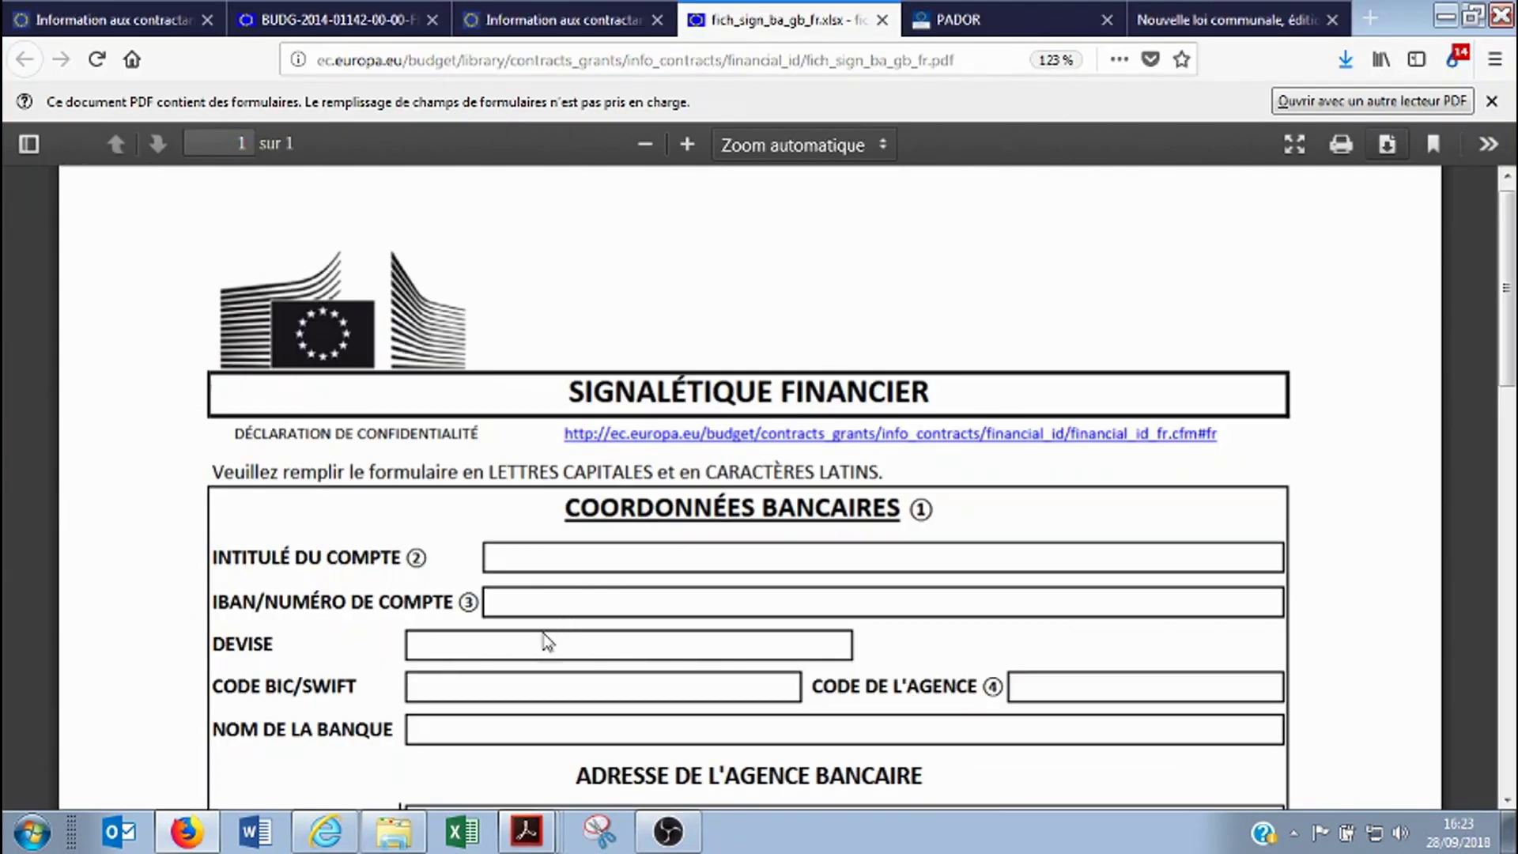
Back on the PADOR profile, upload fich_sign_ba_gb_fr.pdf as the FIF document
click(1004, 11)
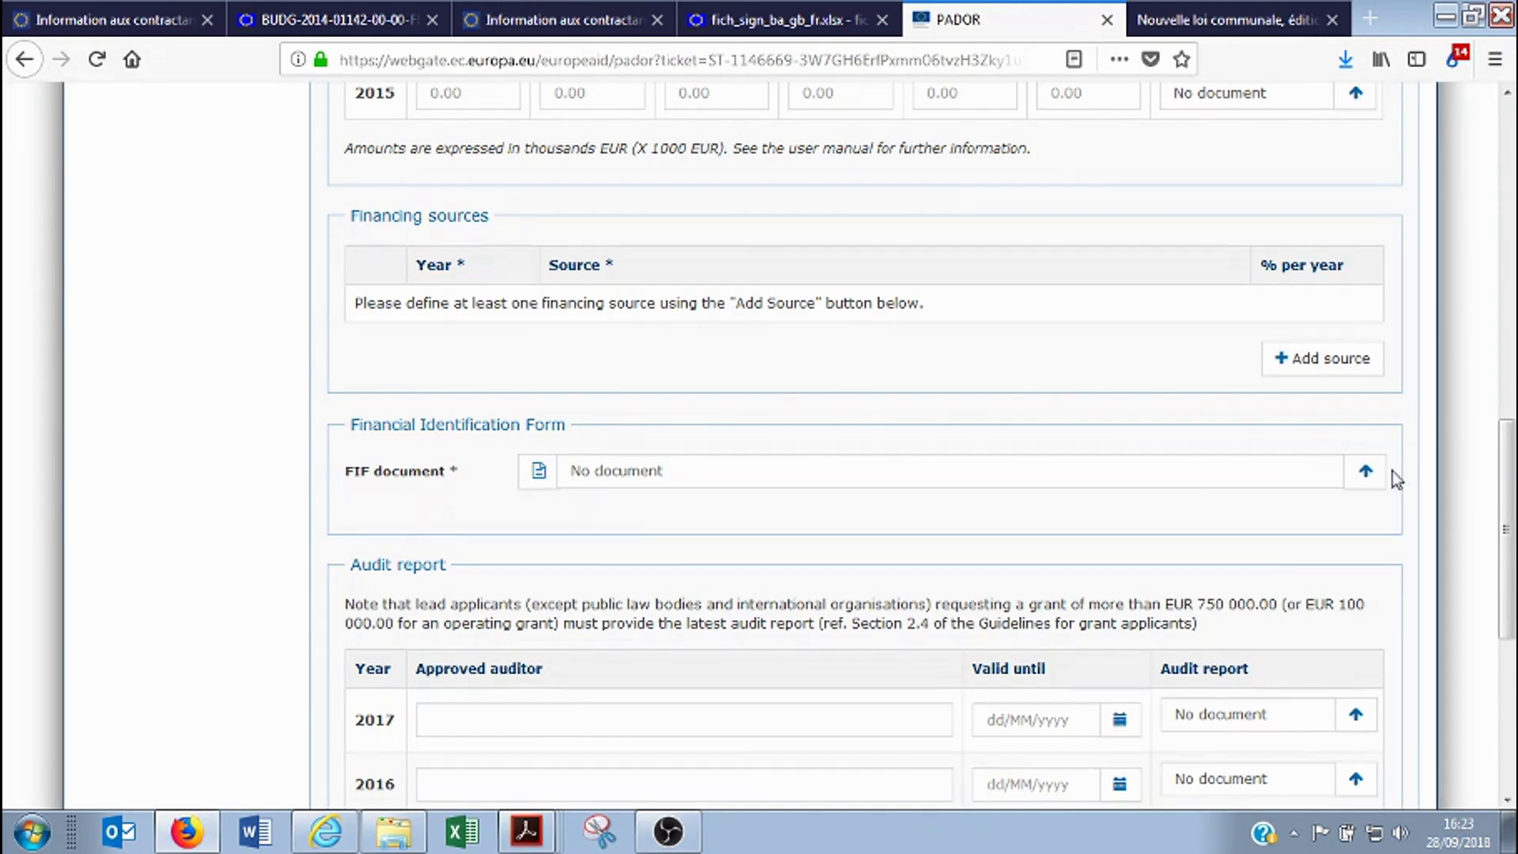
click(1365, 471)
click(484, 154)
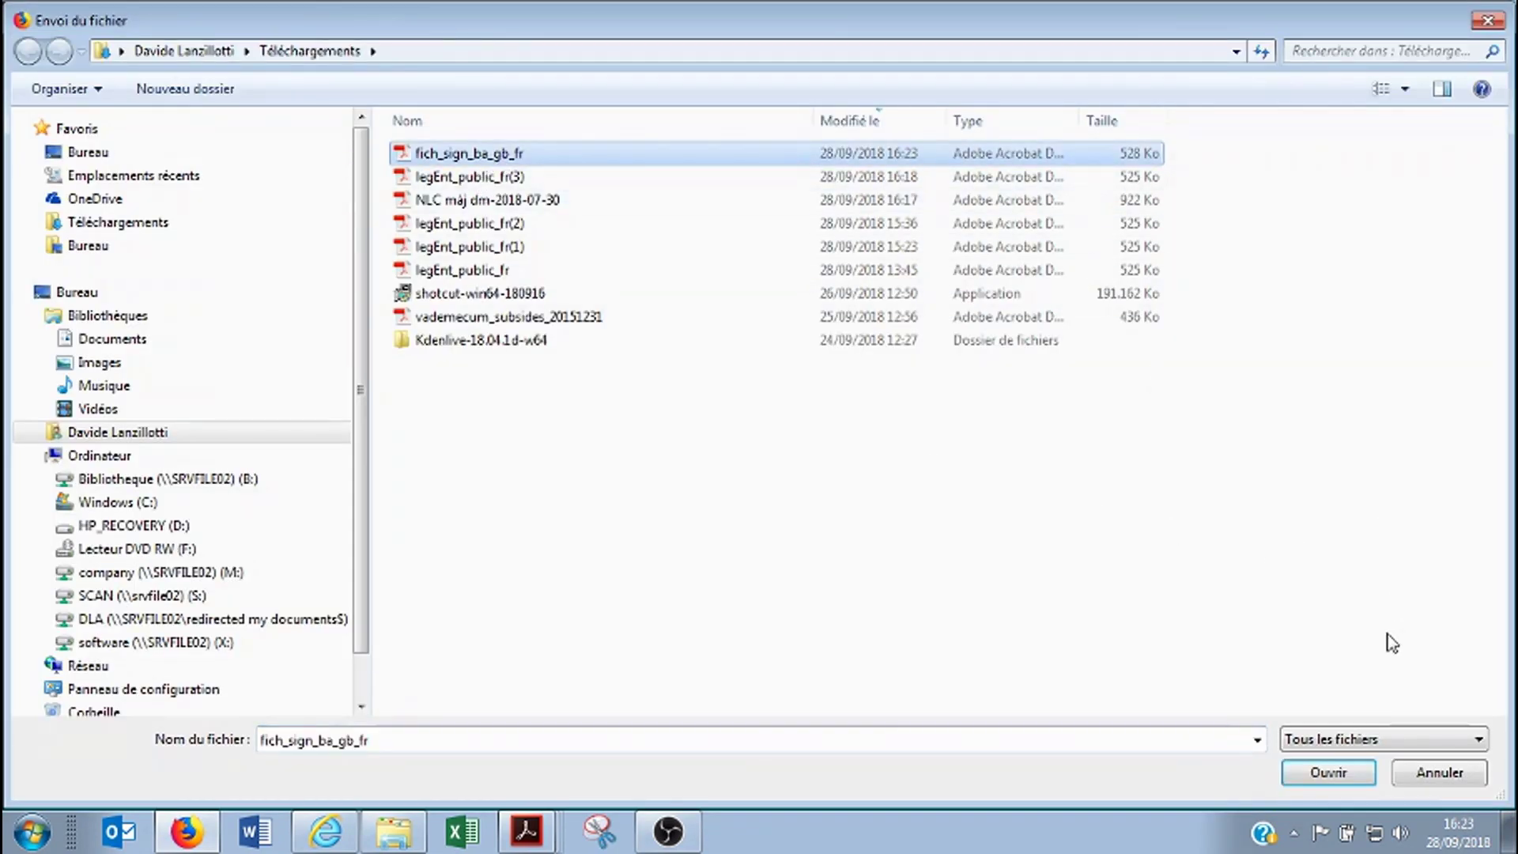
click(1328, 773)
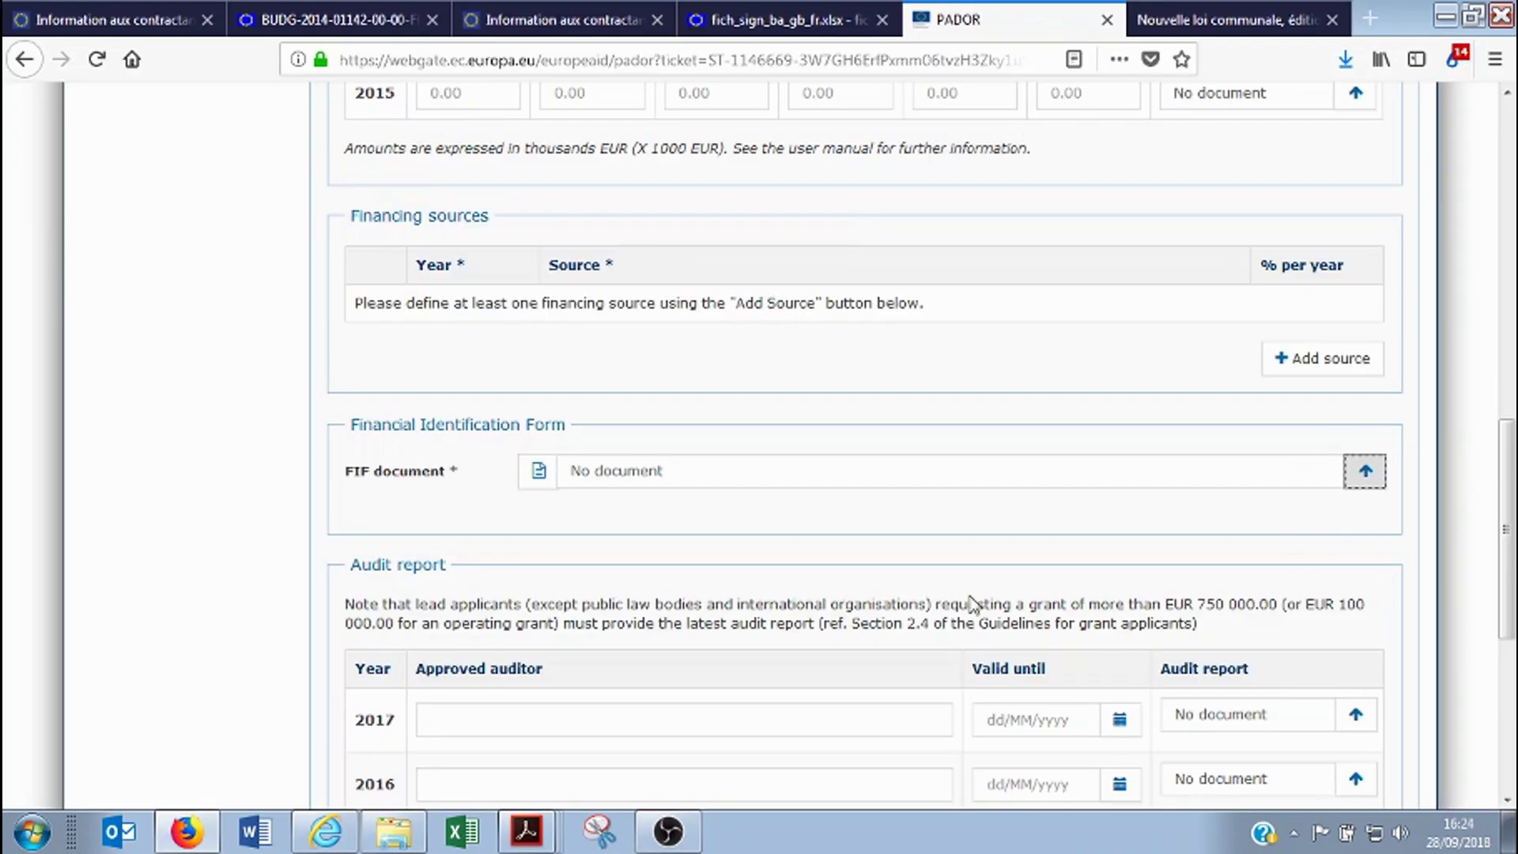
Change the role from Lead applicant to Co-applicant and save the financial data
scroll(841, 672, down, 4)
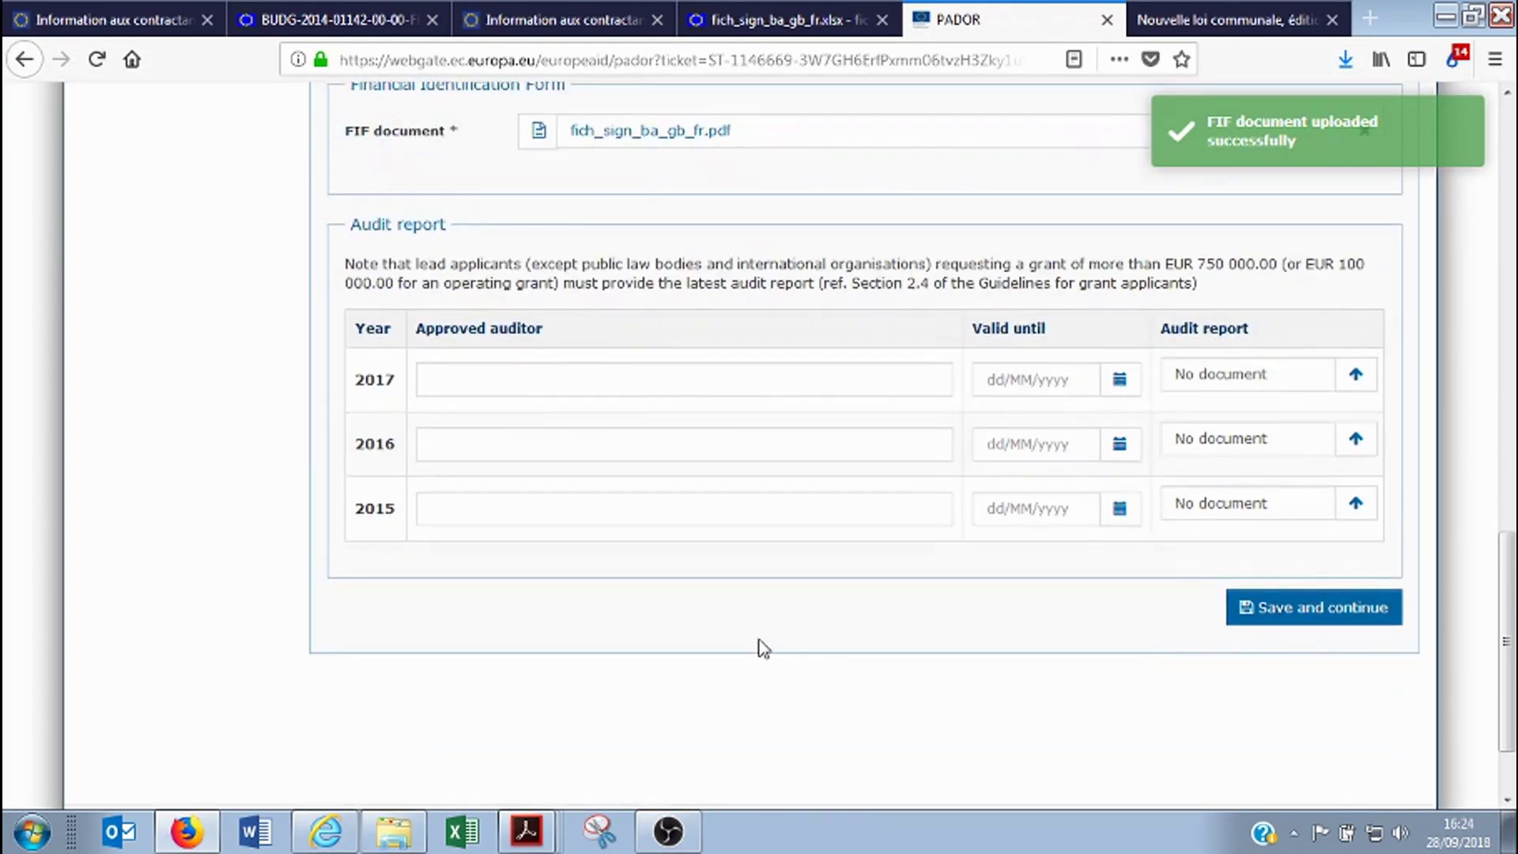
scroll(777, 650, up, 10)
scroll(802, 680, up, 5)
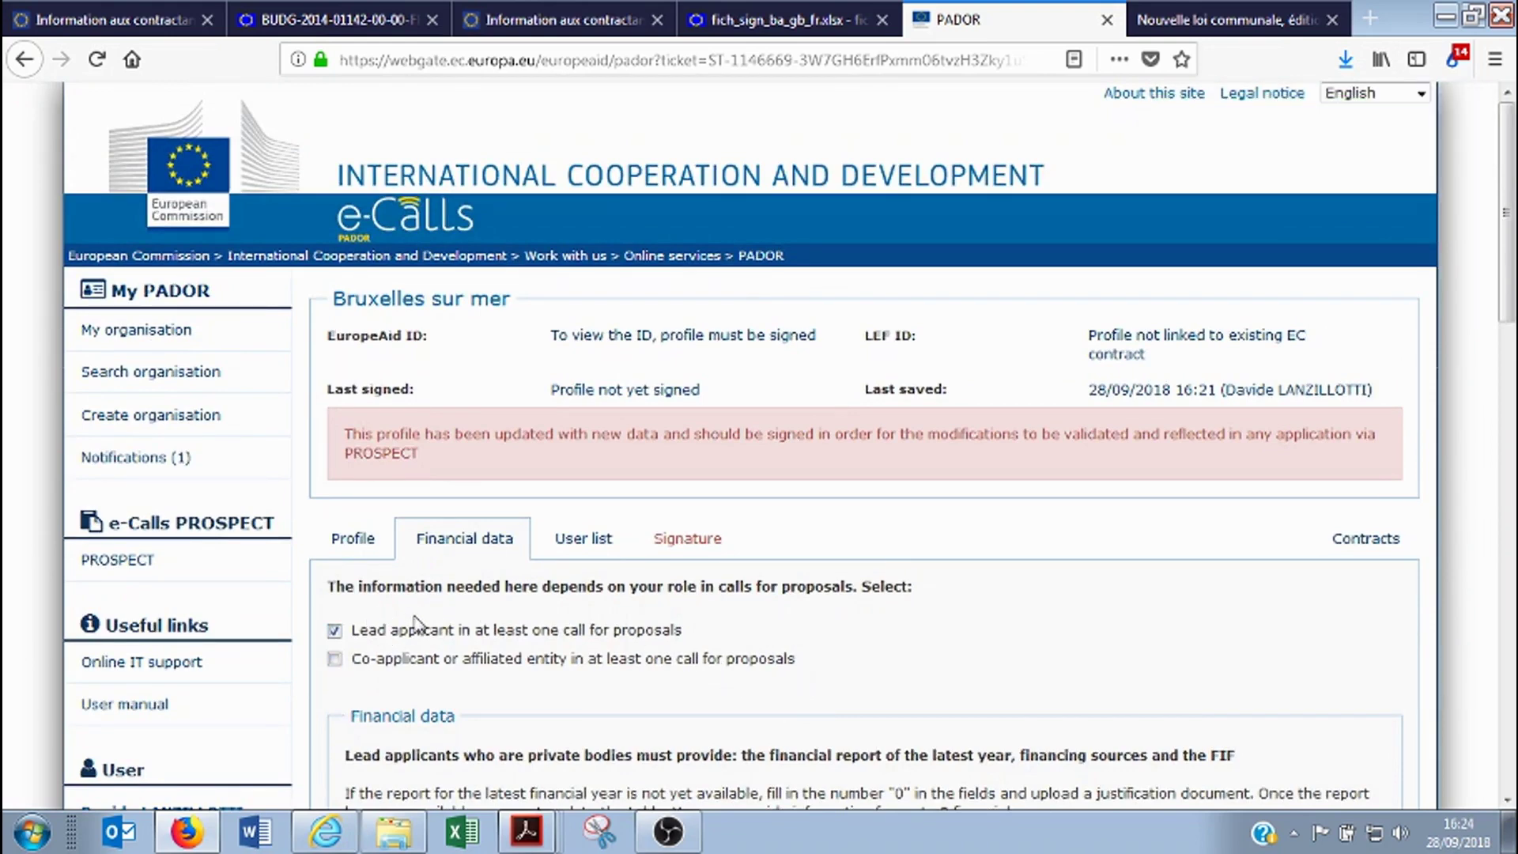
scroll(599, 641, down, 3)
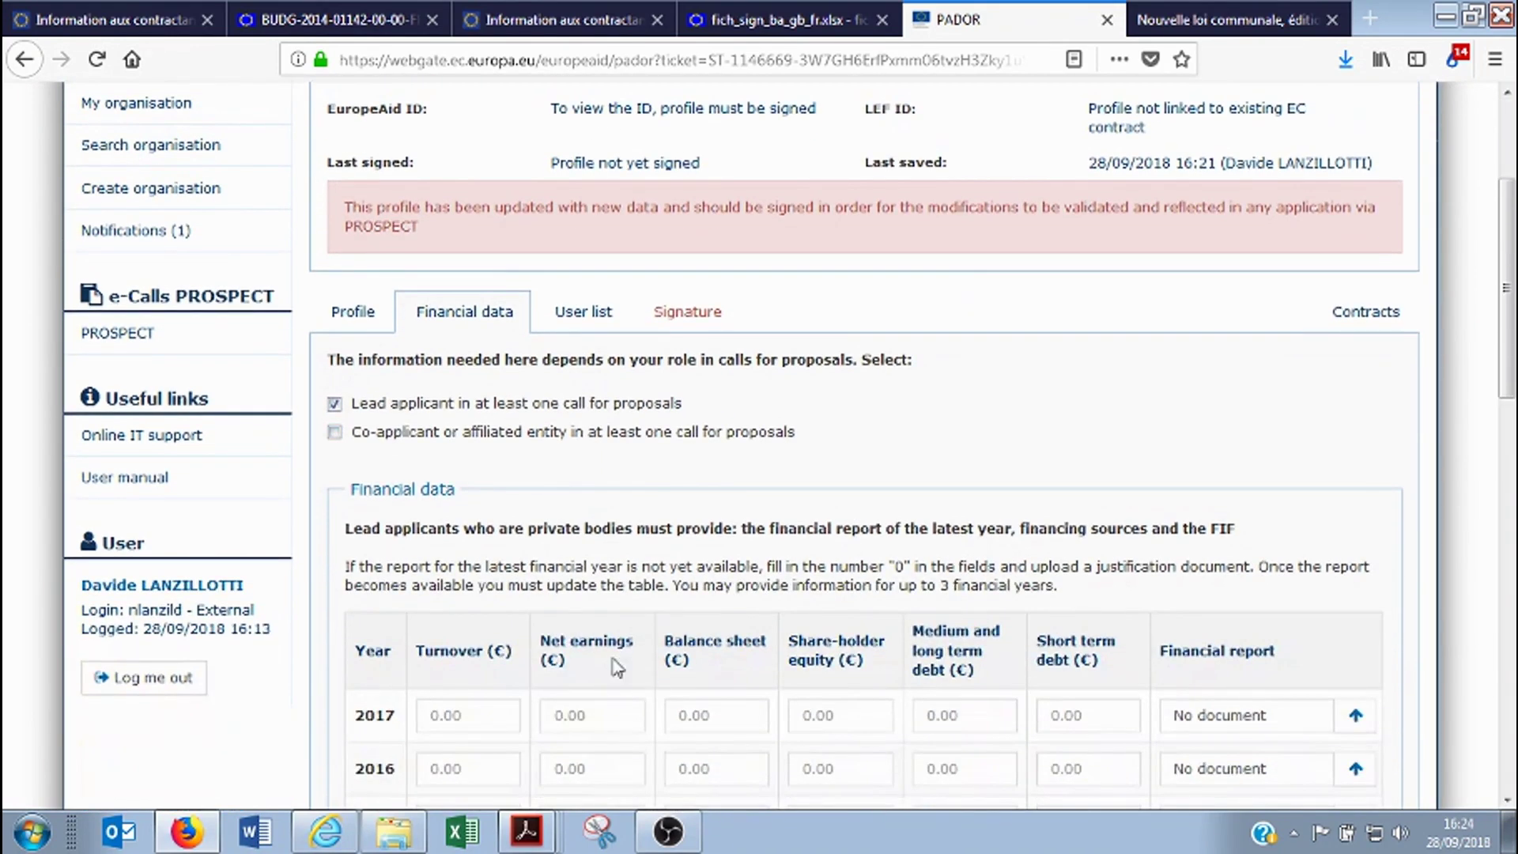
click(538, 407)
click(335, 434)
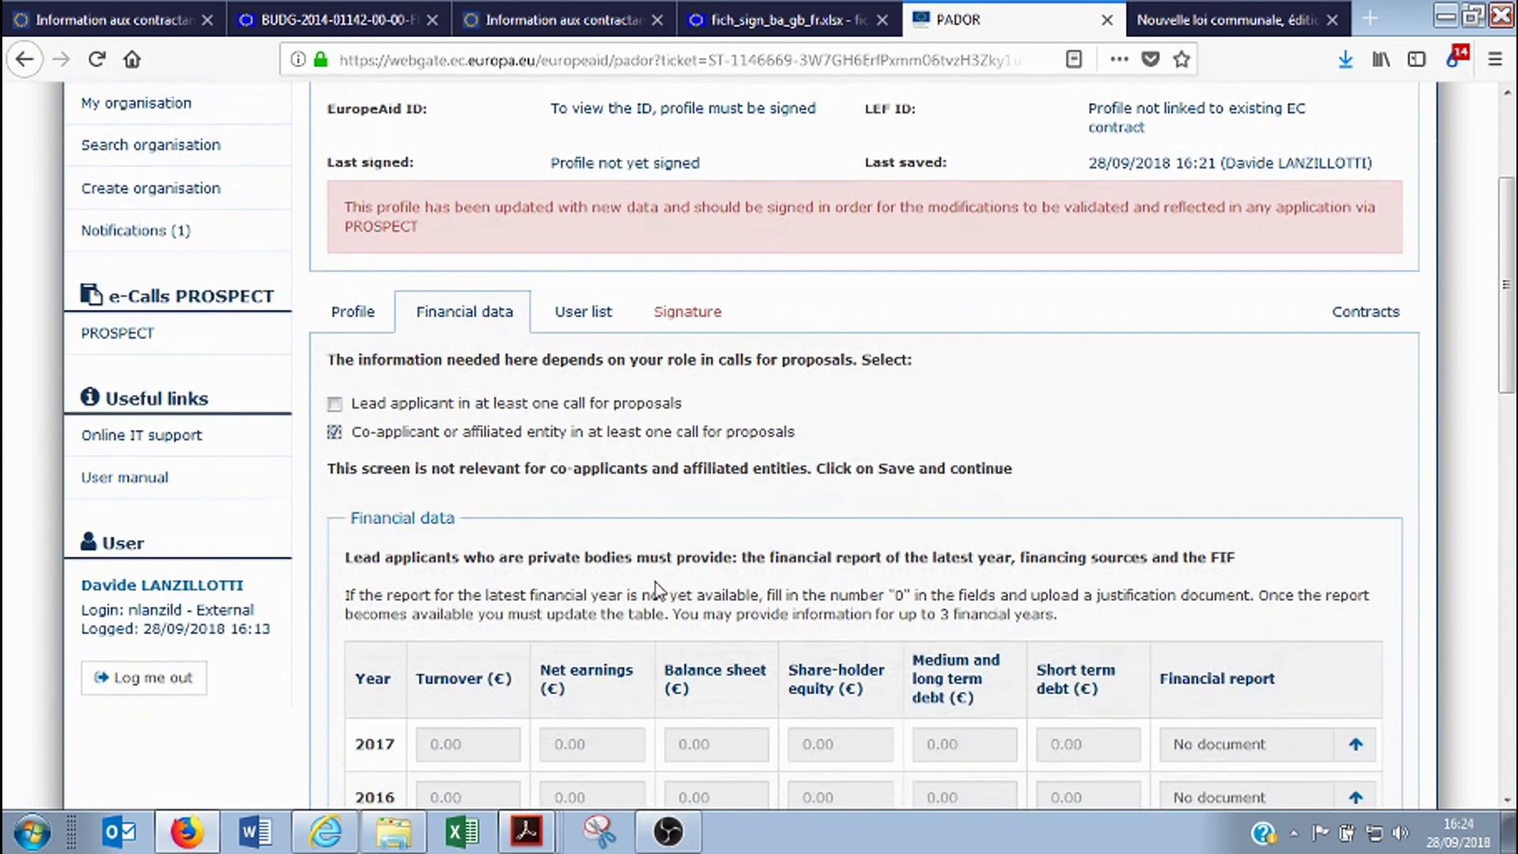
scroll(656, 587, down, 16)
scroll(1239, 619, up, 3)
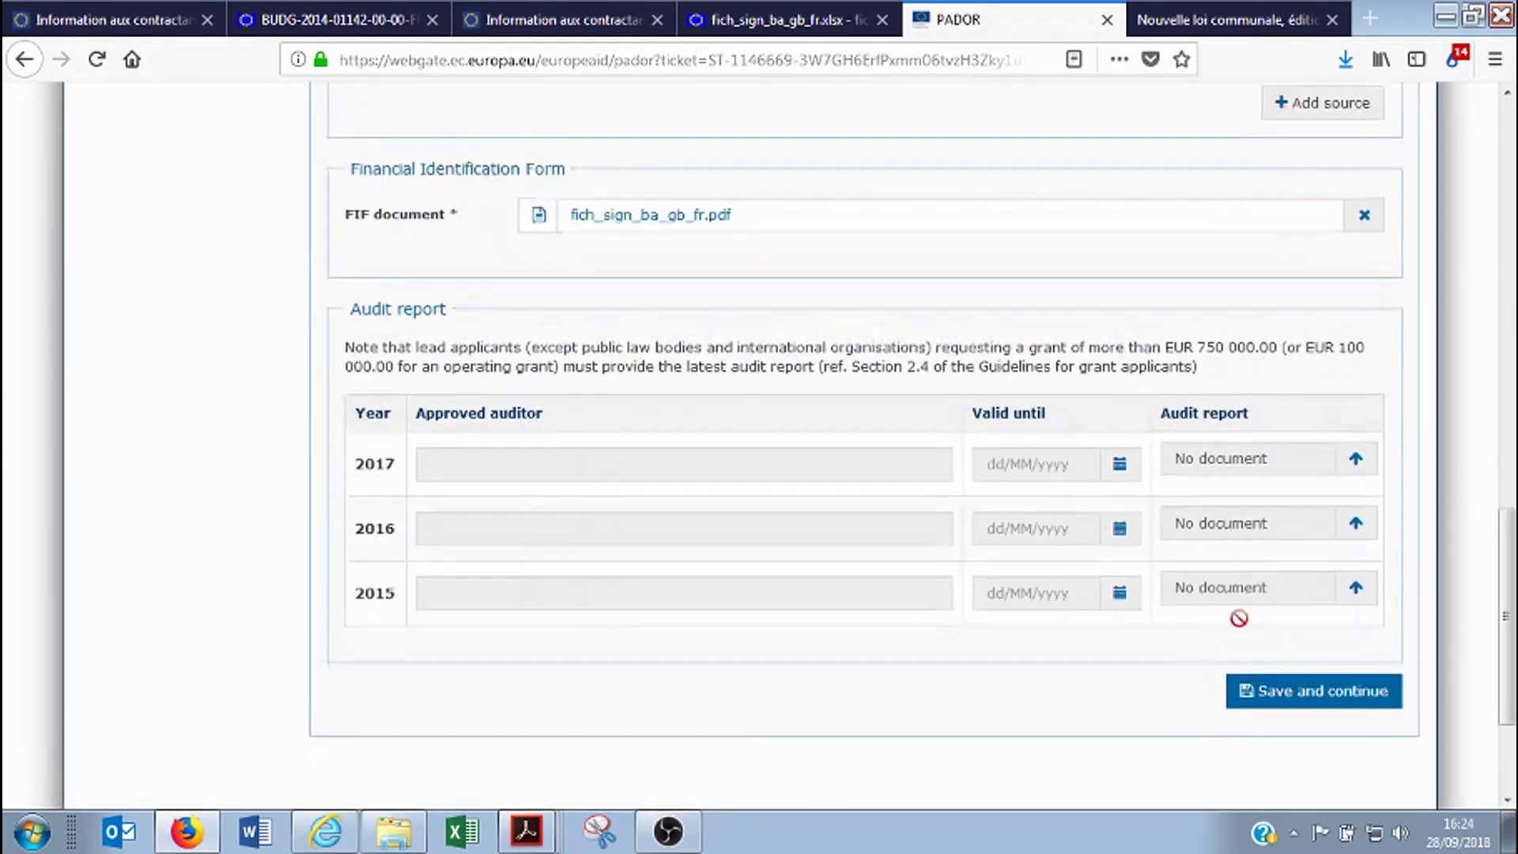
click(1291, 696)
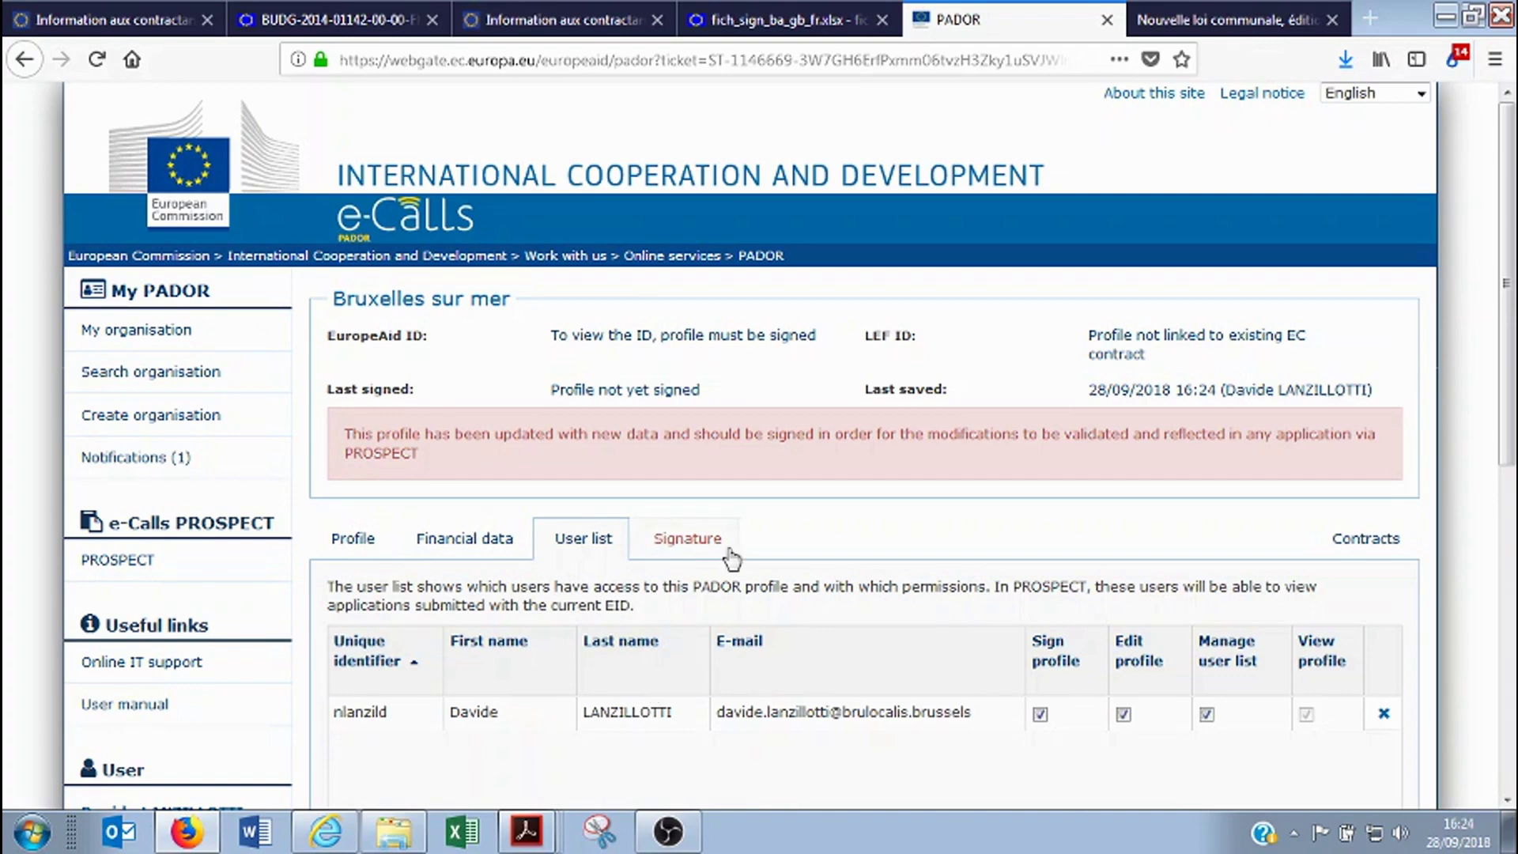
scroll(642, 680, down, 3)
scroll(645, 686, up, 3)
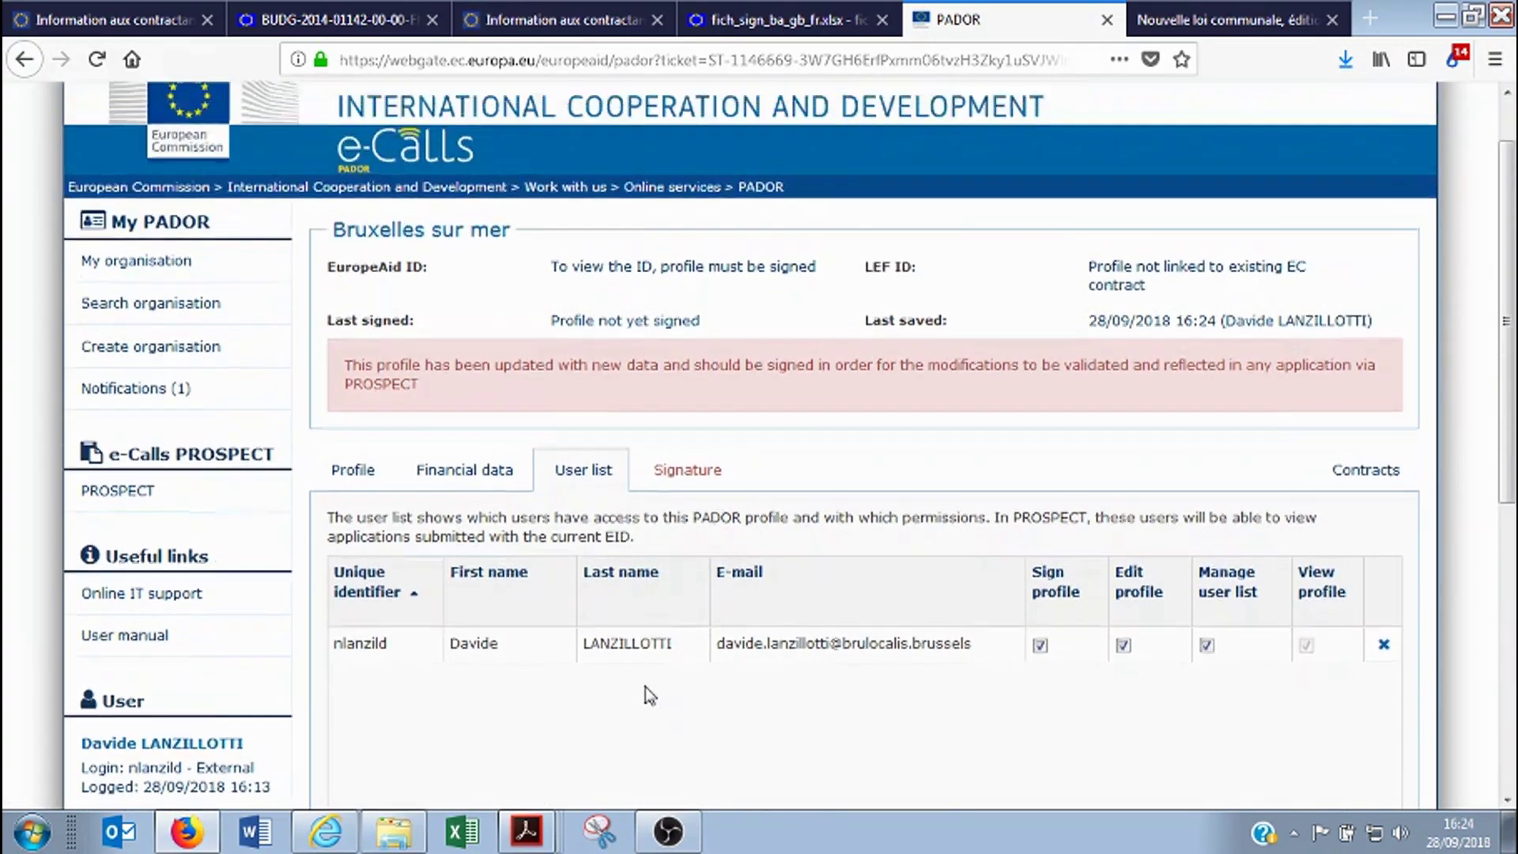
scroll(645, 686, down, 3)
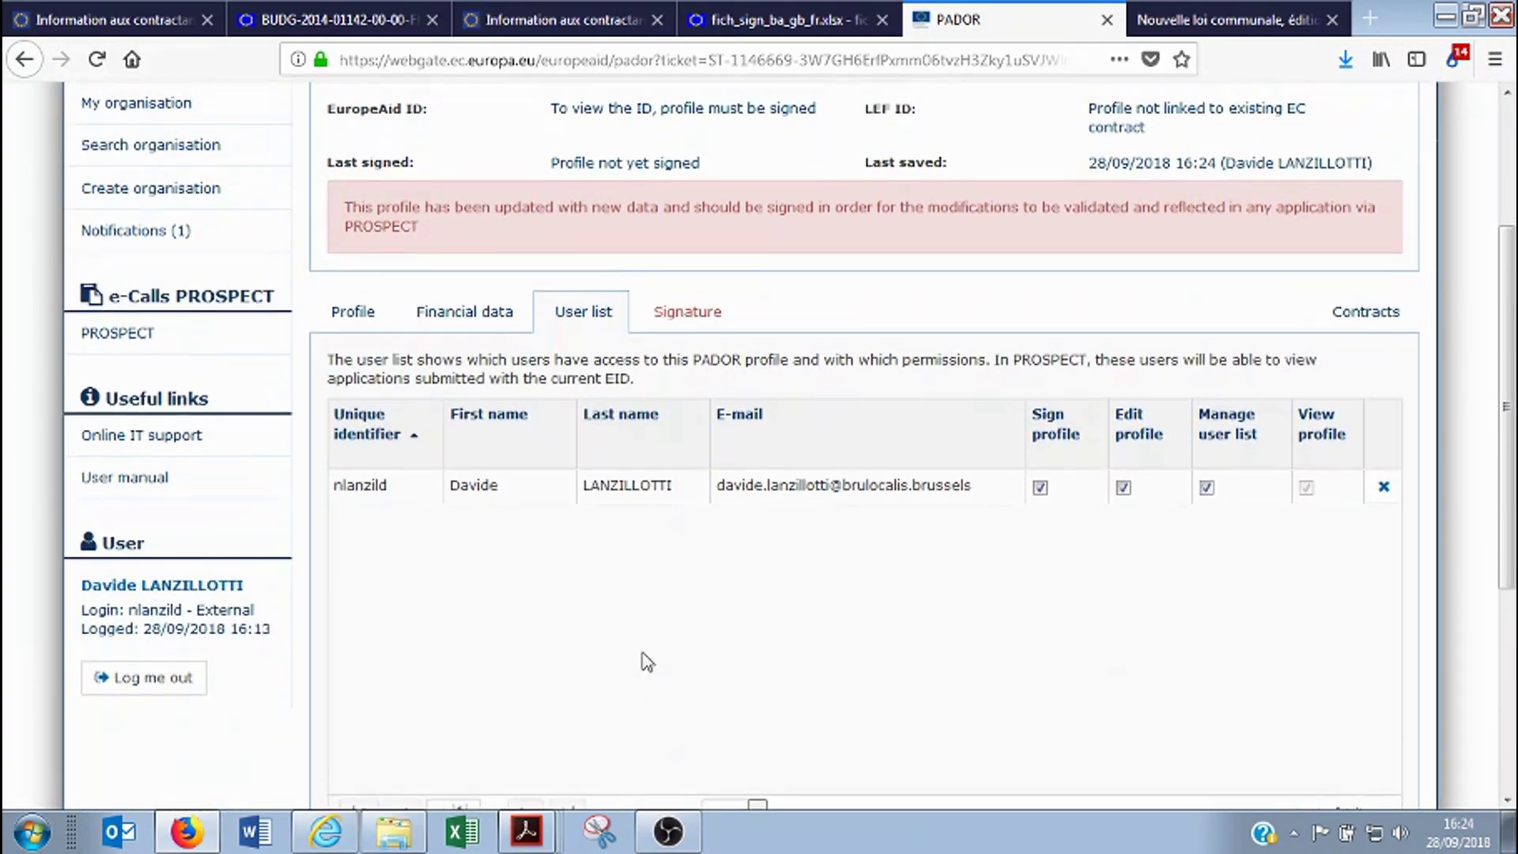
scroll(645, 661, up, 3)
scroll(645, 657, down, 4)
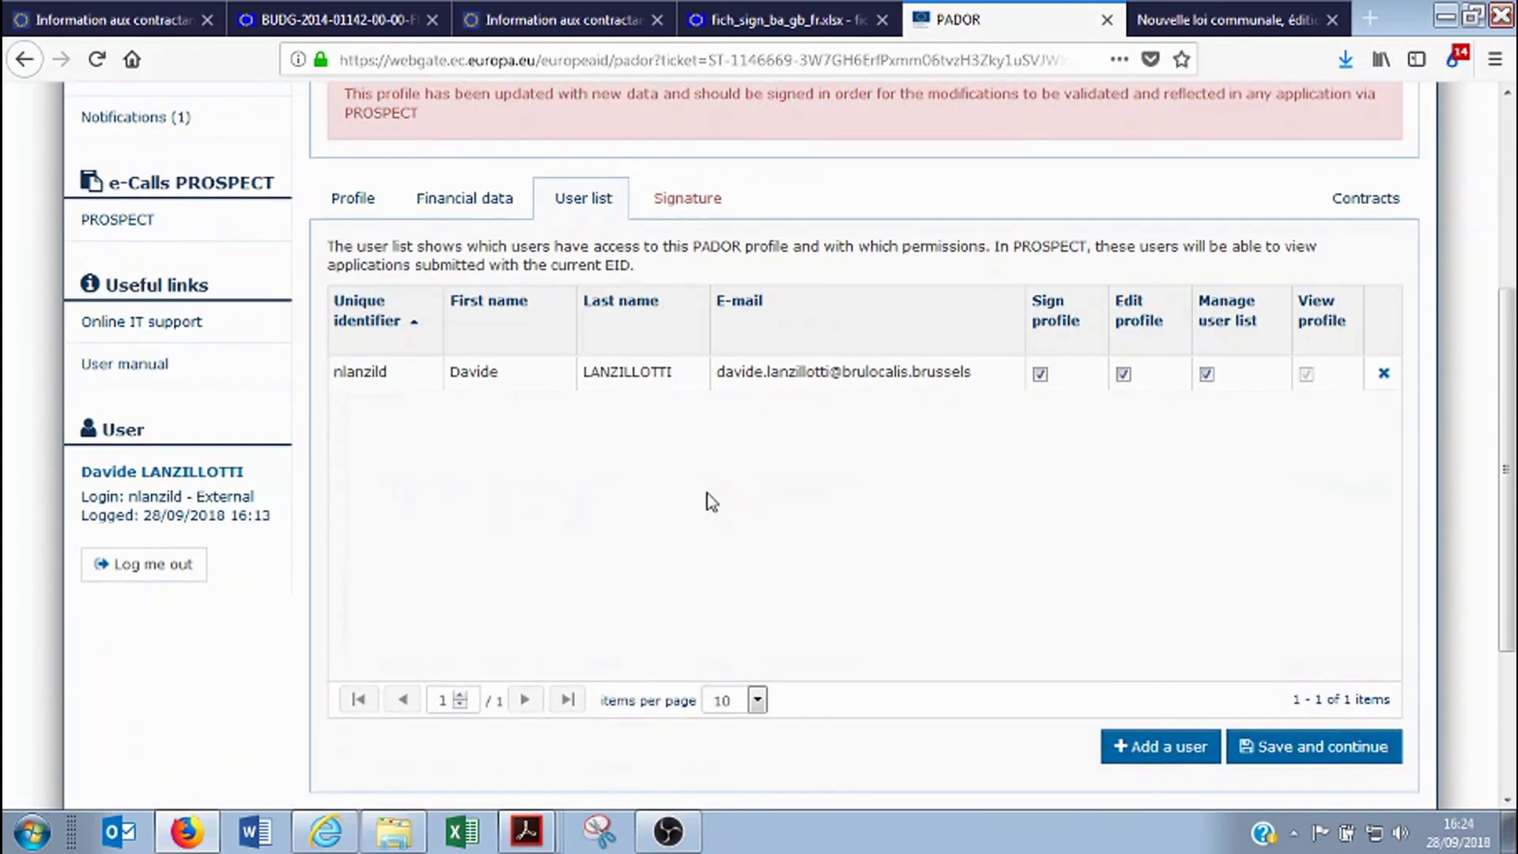
scroll(625, 569, up, 3)
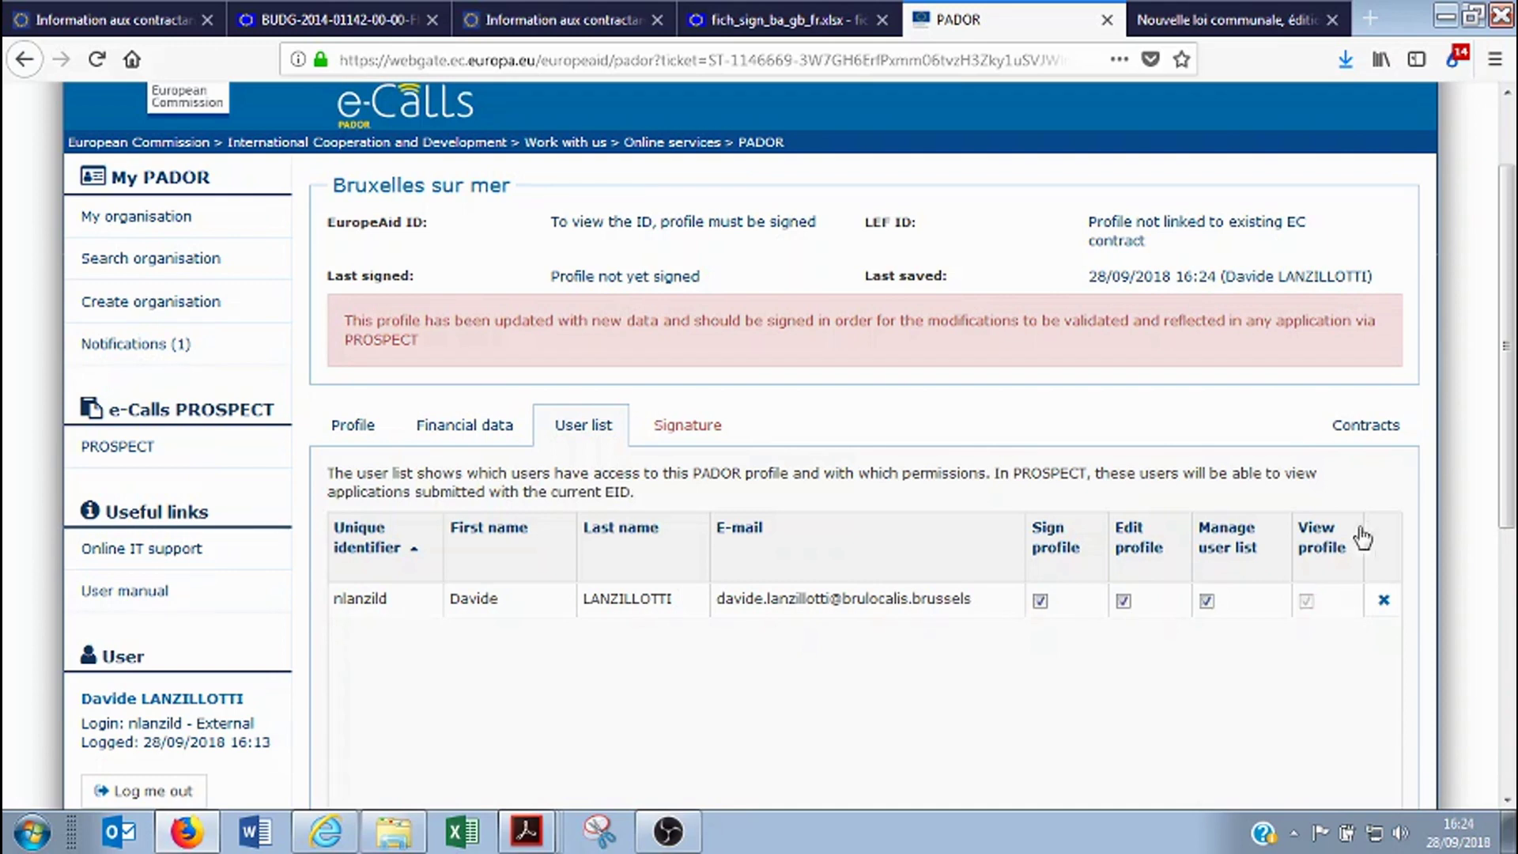
scroll(664, 672, down, 3)
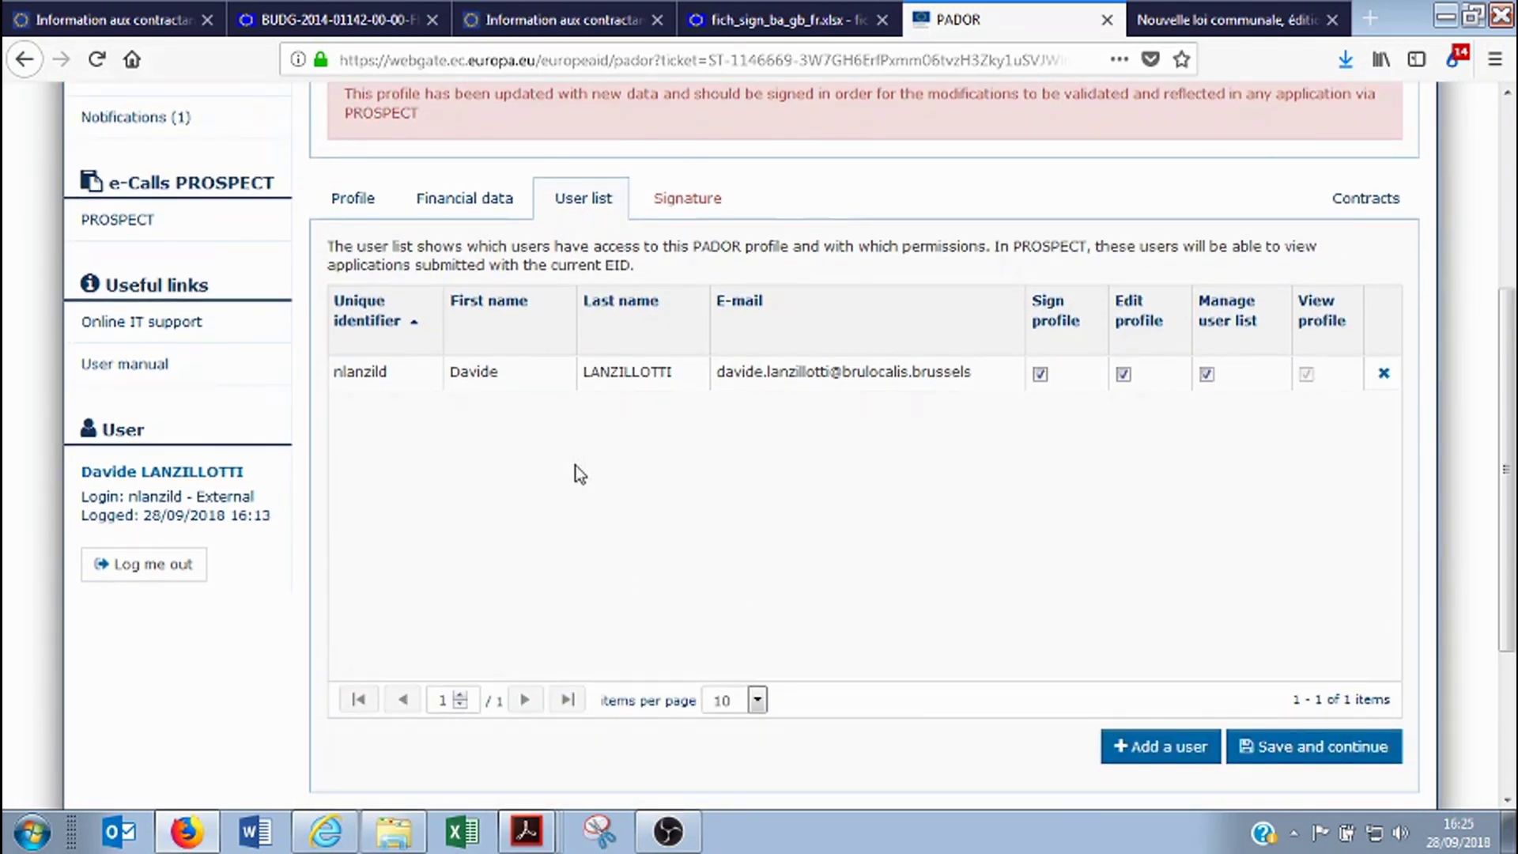
click(1164, 746)
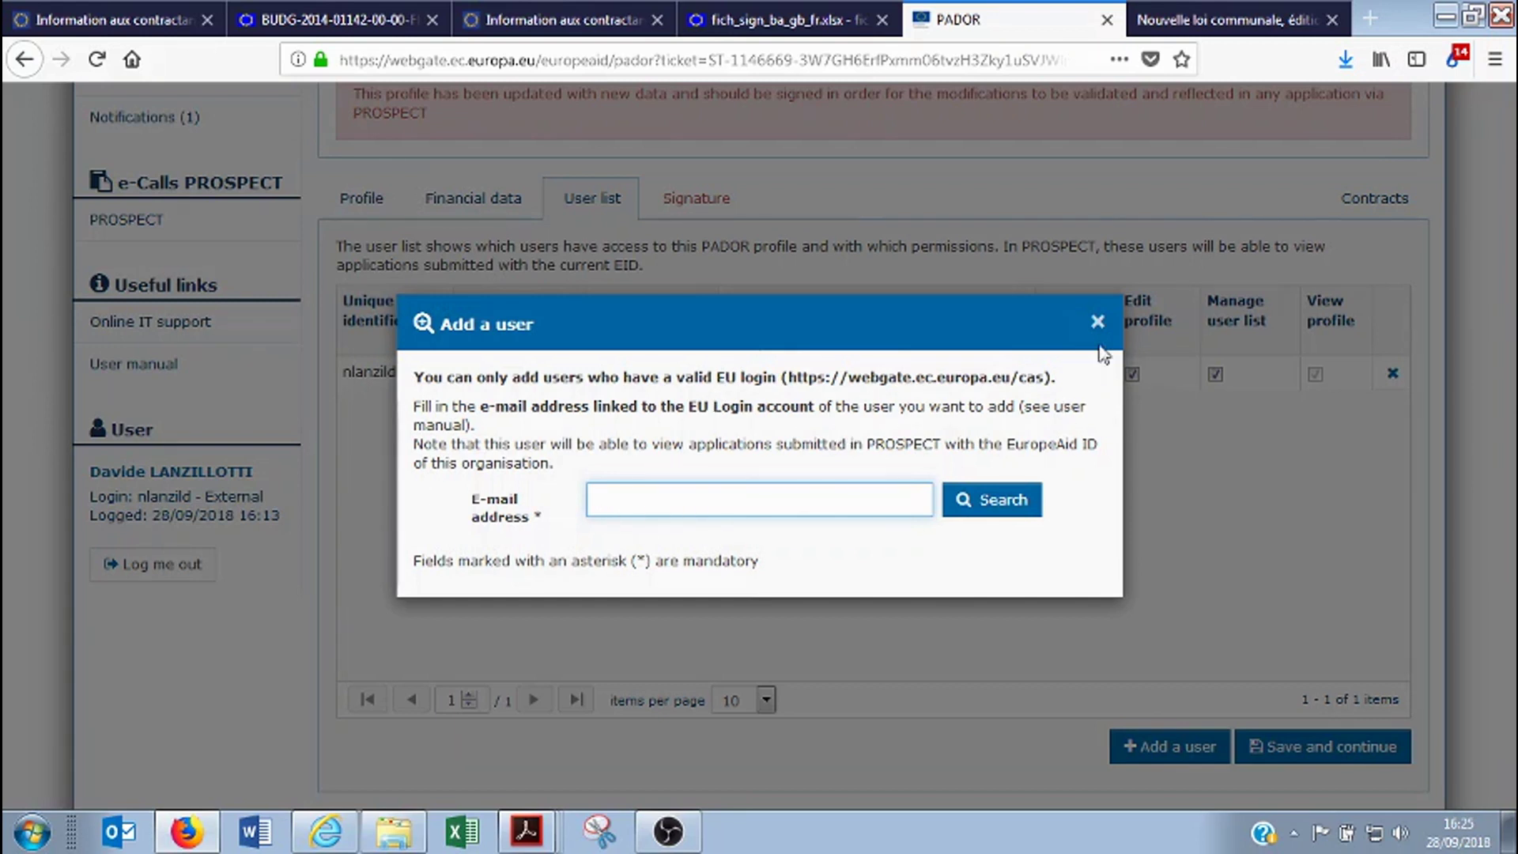
click(684, 502)
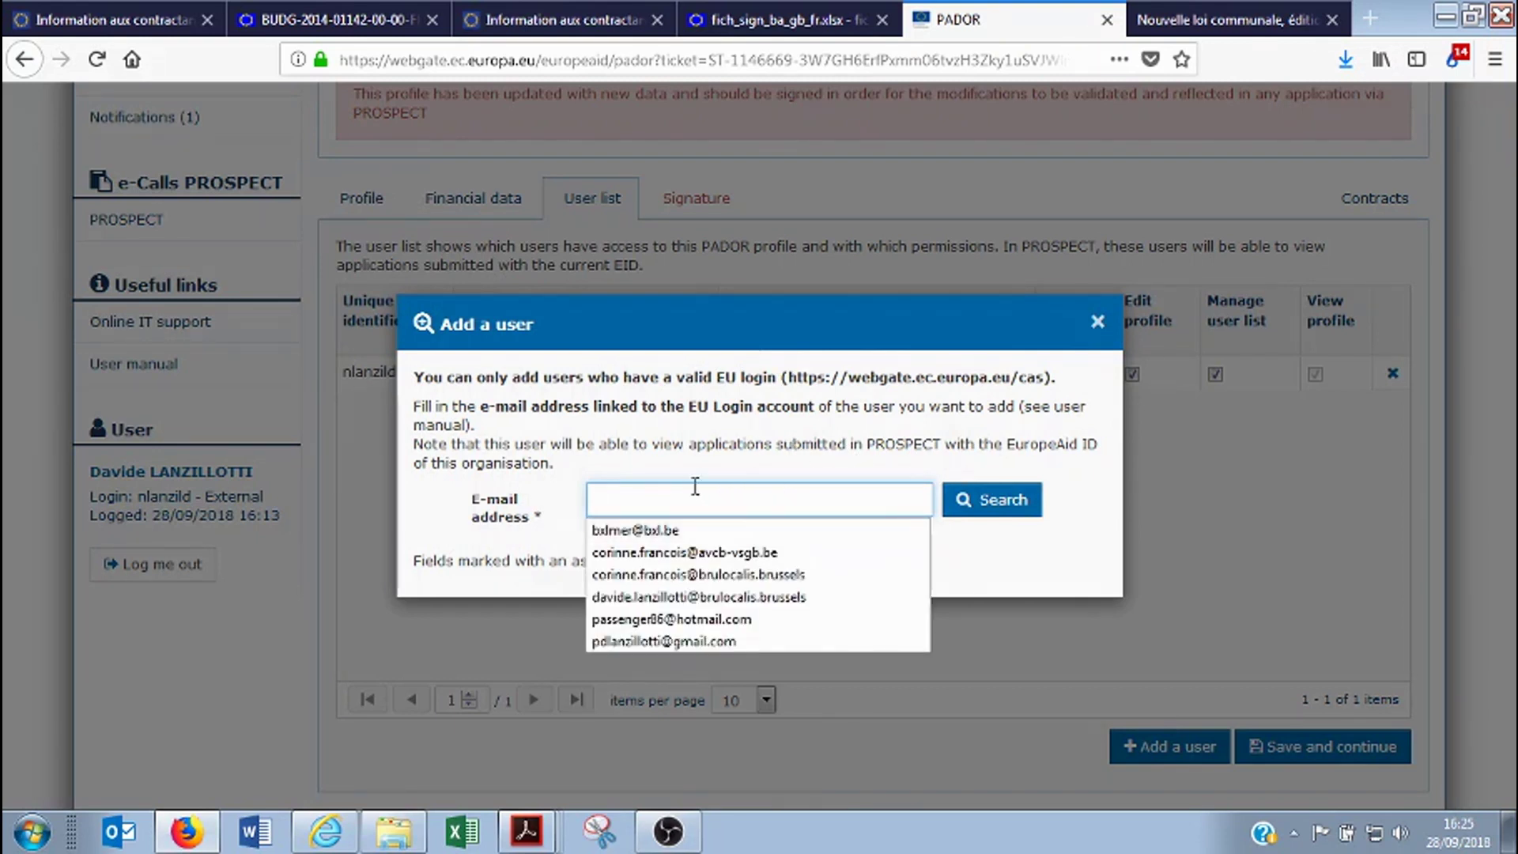
click(763, 558)
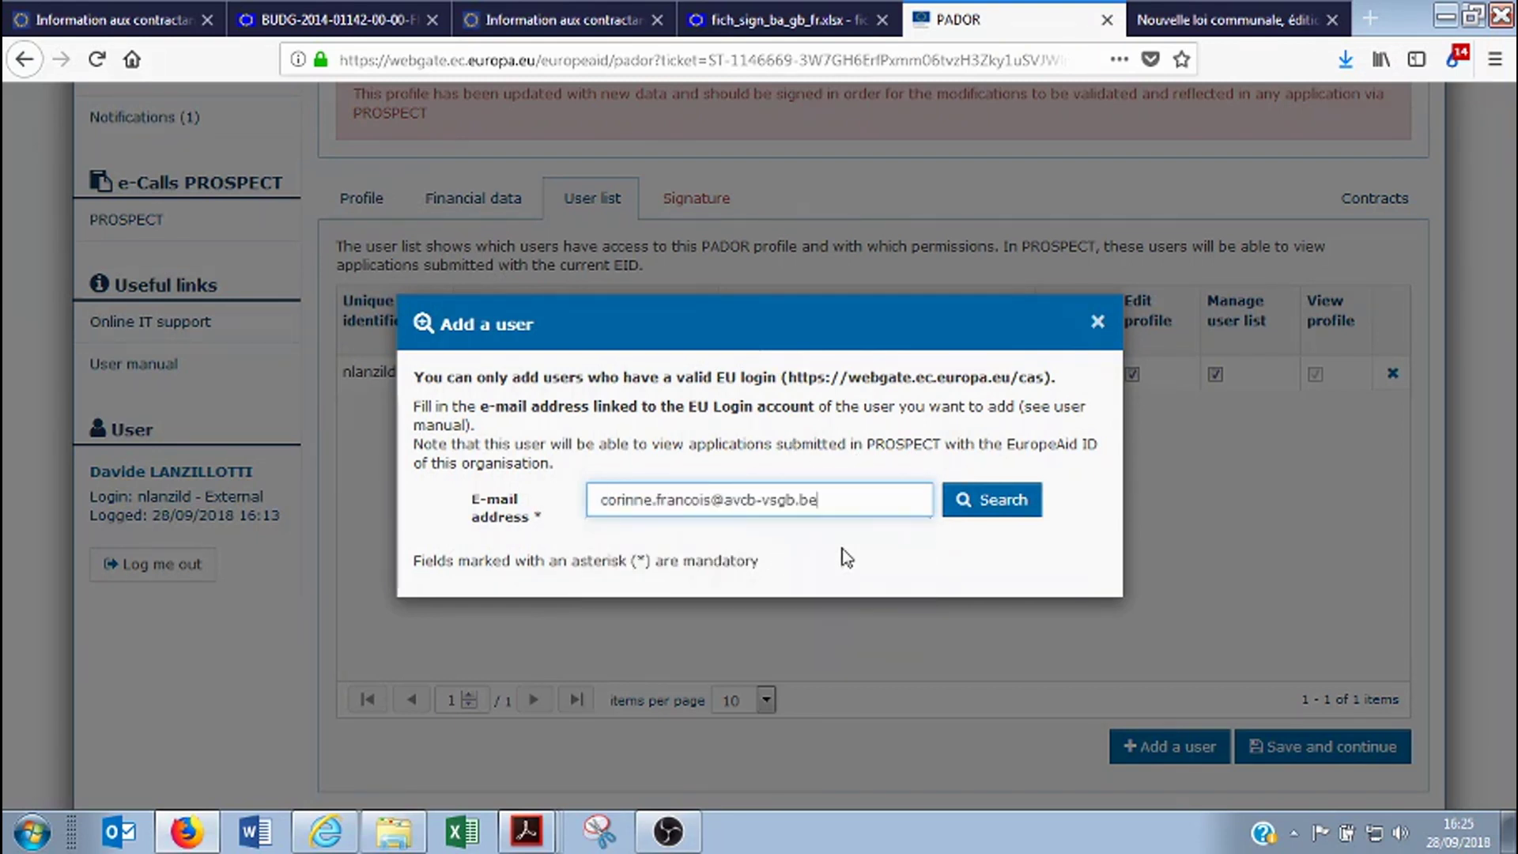
click(980, 503)
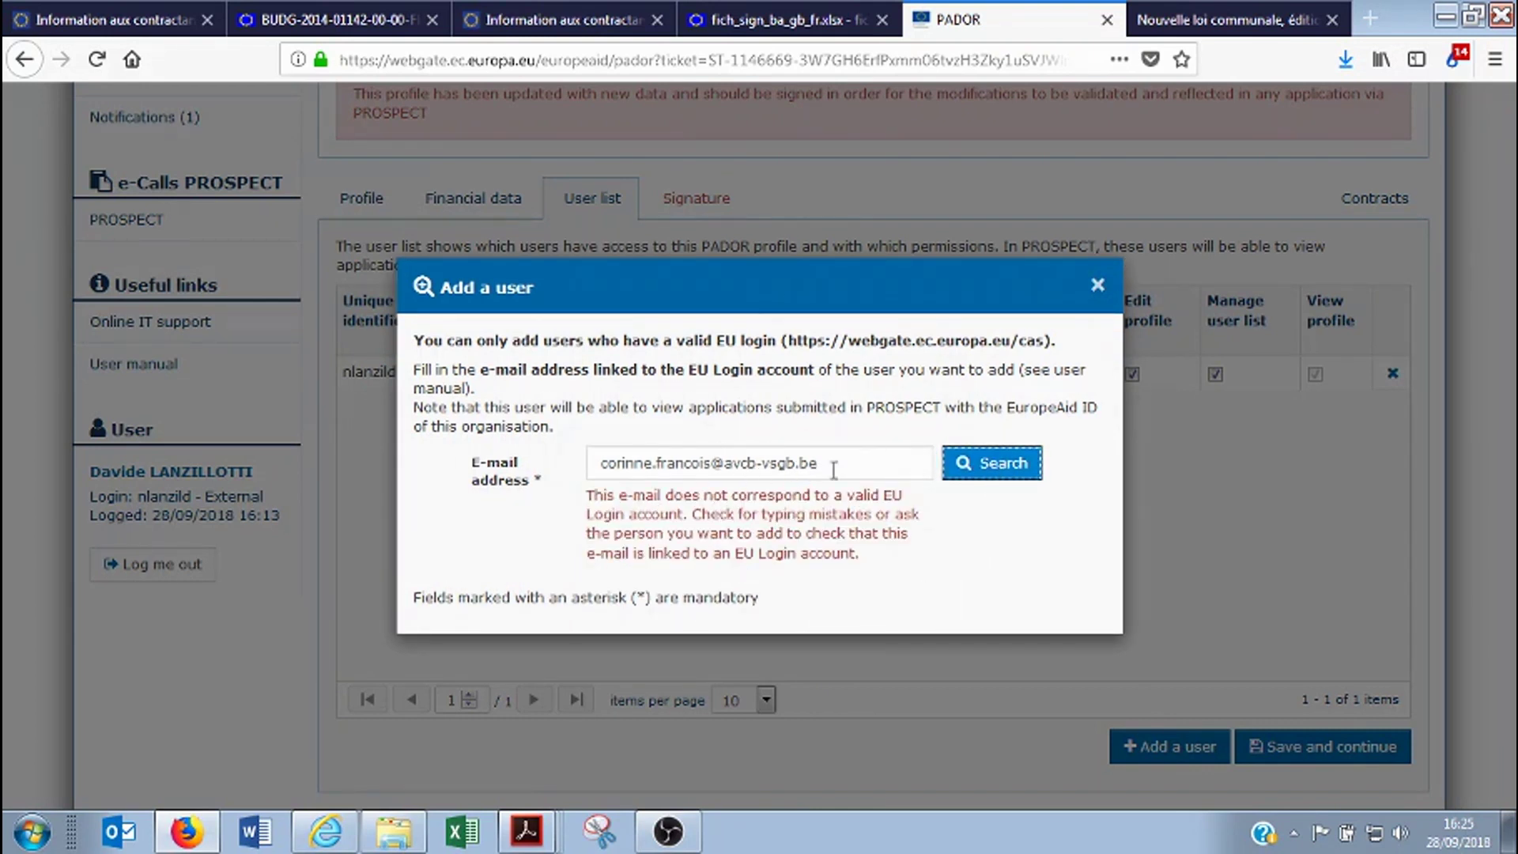
drag(830, 464, 549, 463)
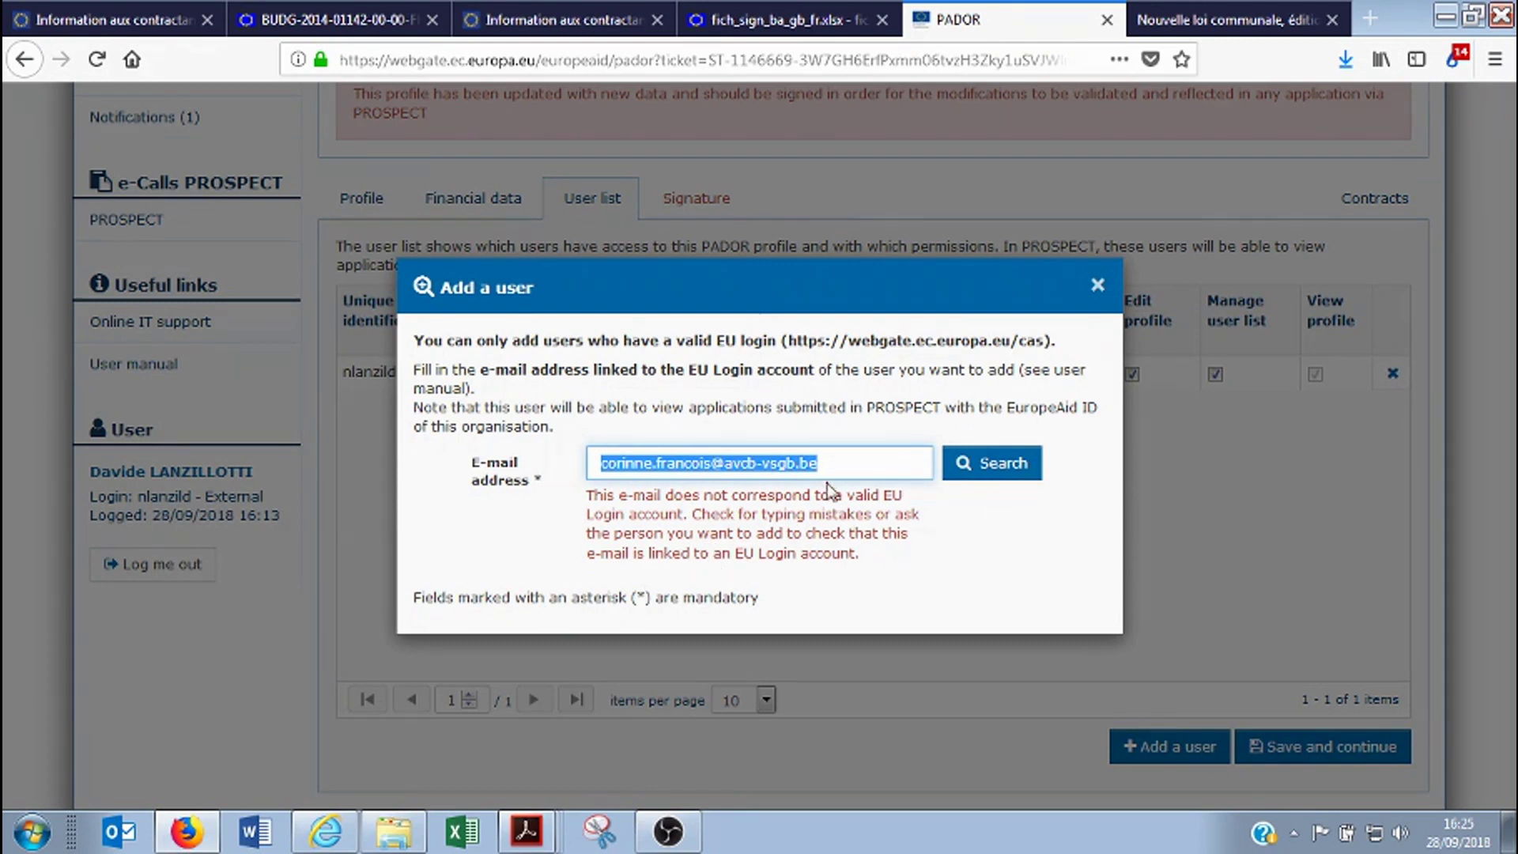
key(BackSpace)
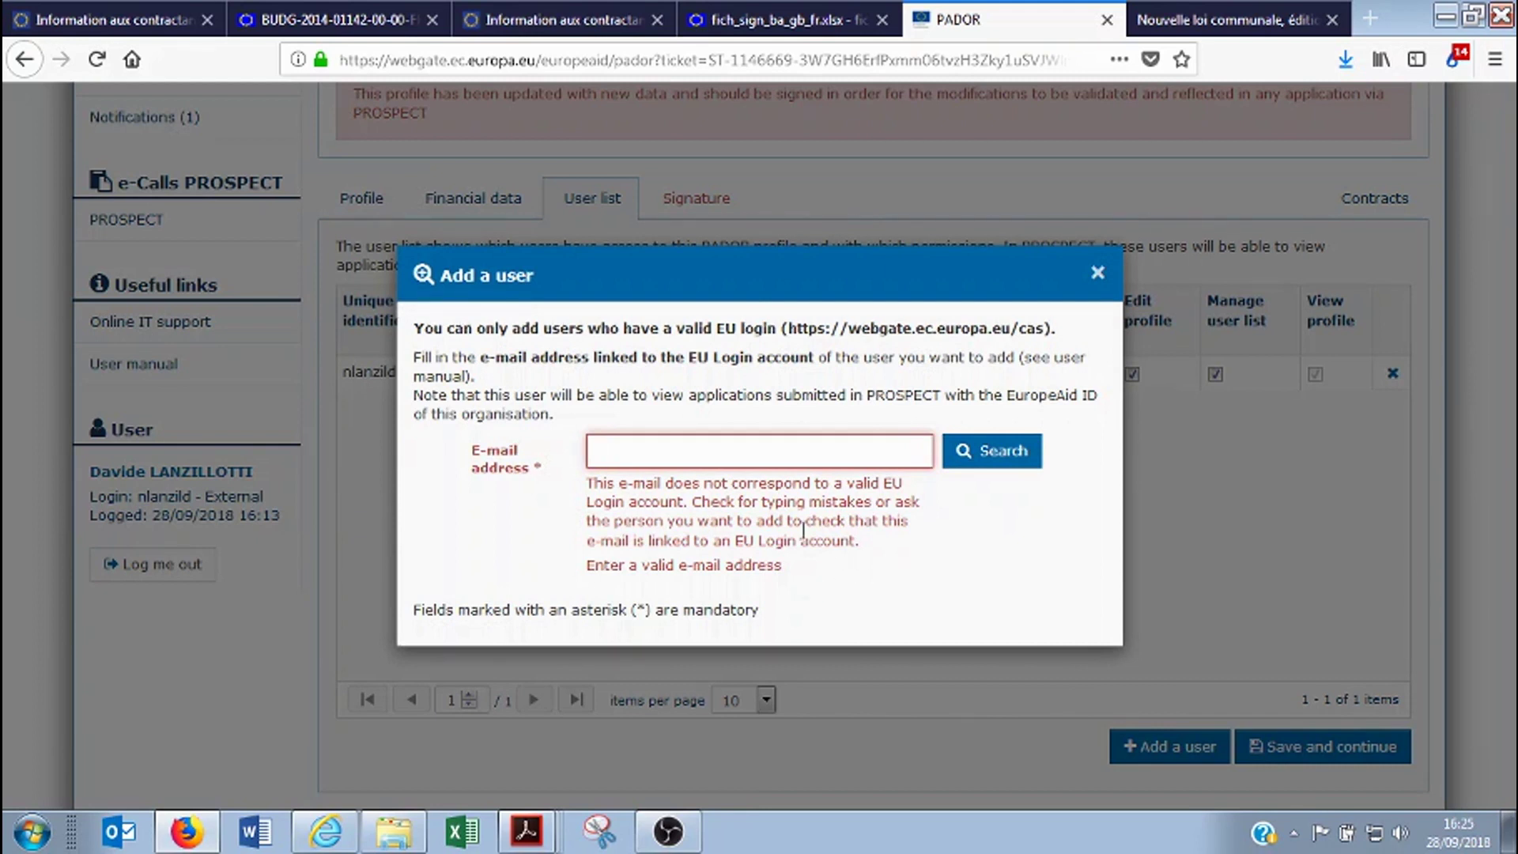
click(1098, 275)
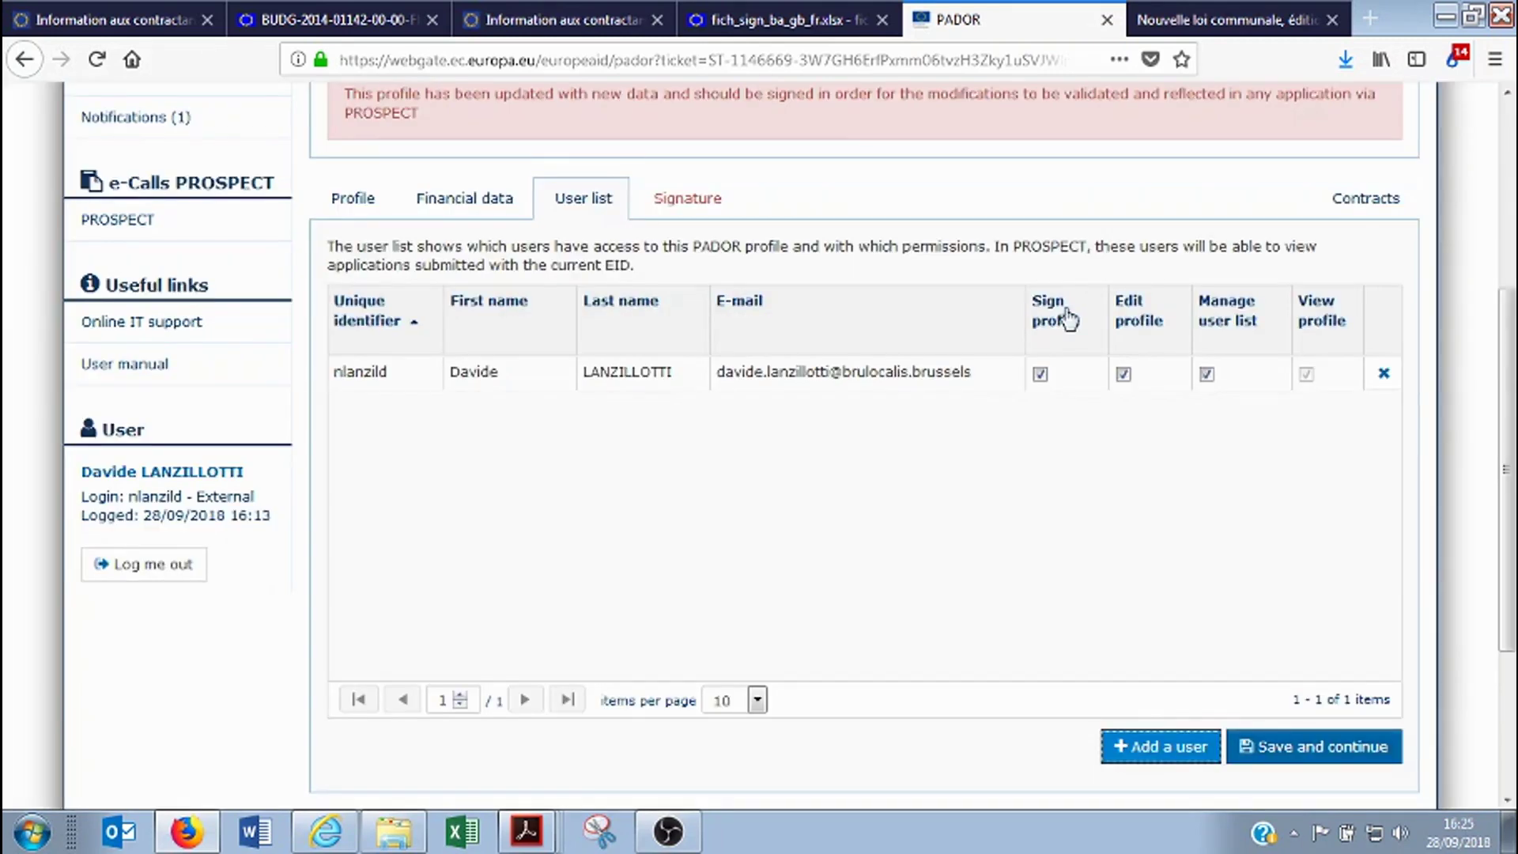
Scroll through the Bruxelles sur mer User list to check the single user's sign, edit and manage-user rights
scroll(941, 557, down, 2)
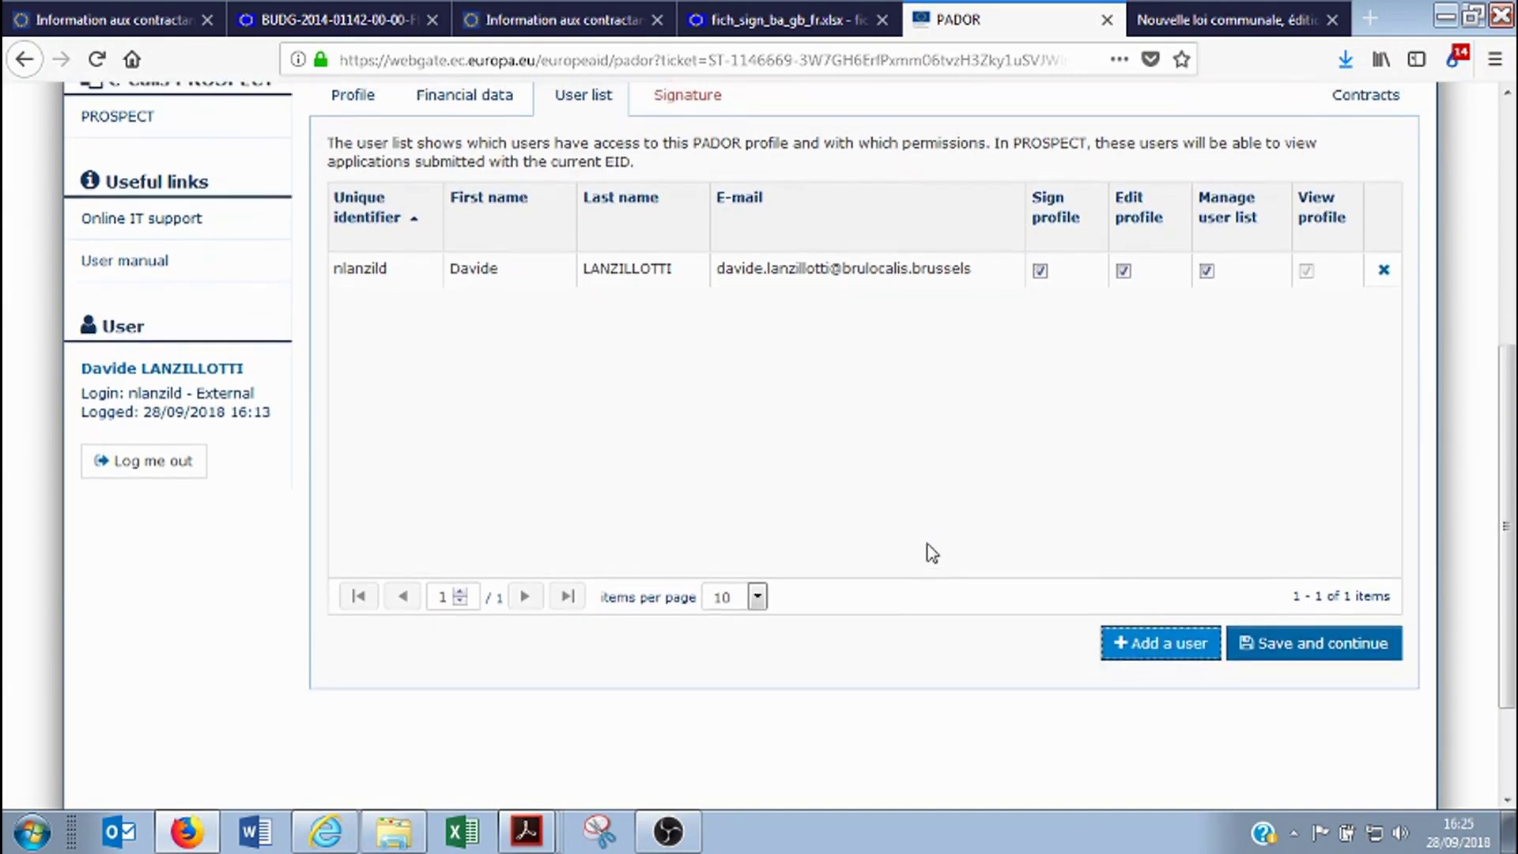
scroll(927, 546, up, 2)
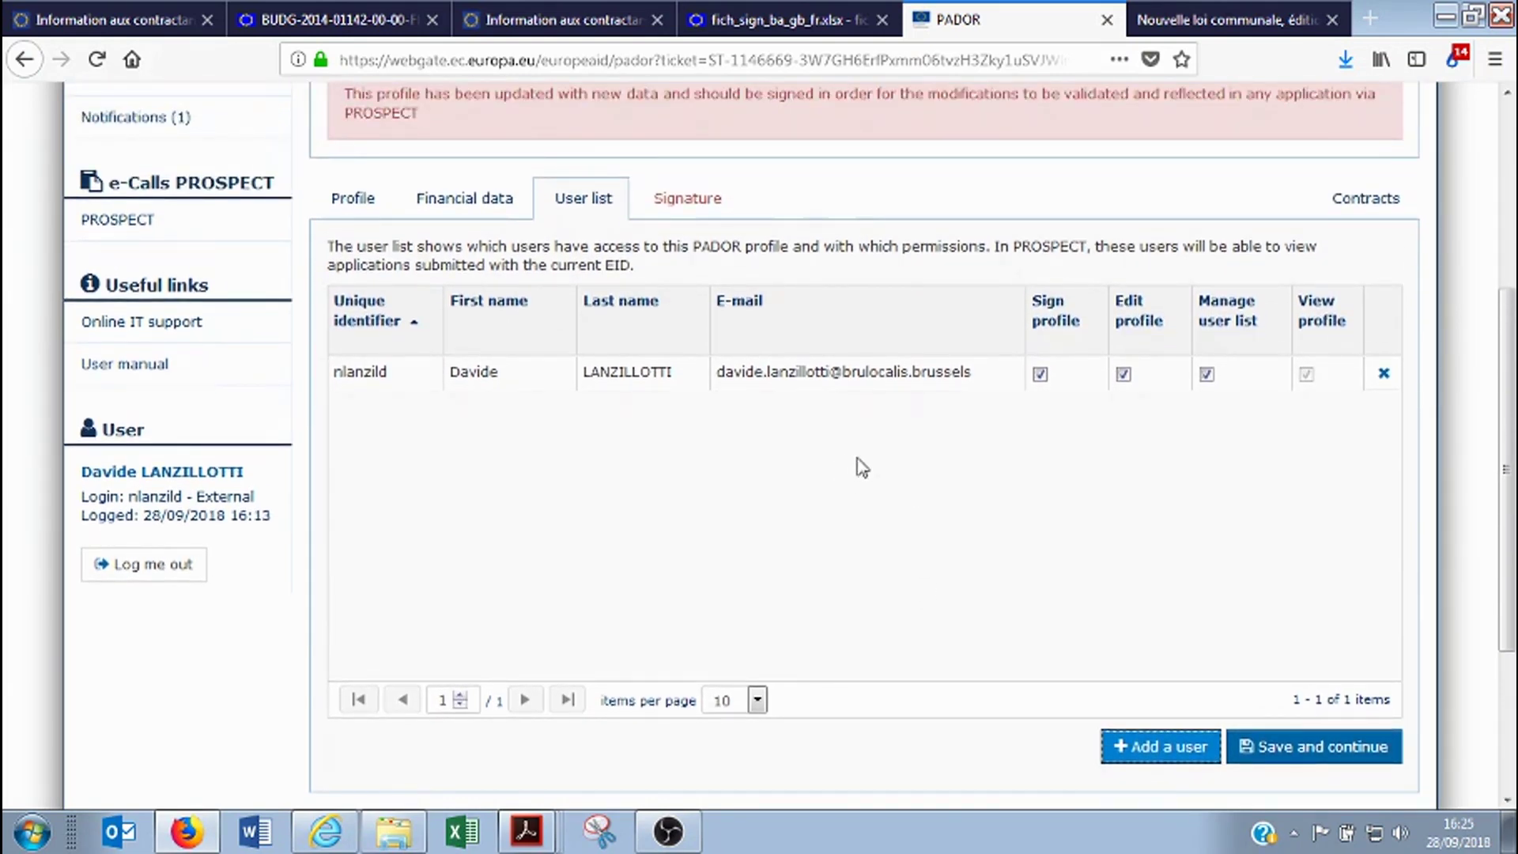
scroll(869, 506, up, 6)
scroll(873, 529, down, 4)
scroll(872, 532, down, 3)
scroll(814, 430, up, 2)
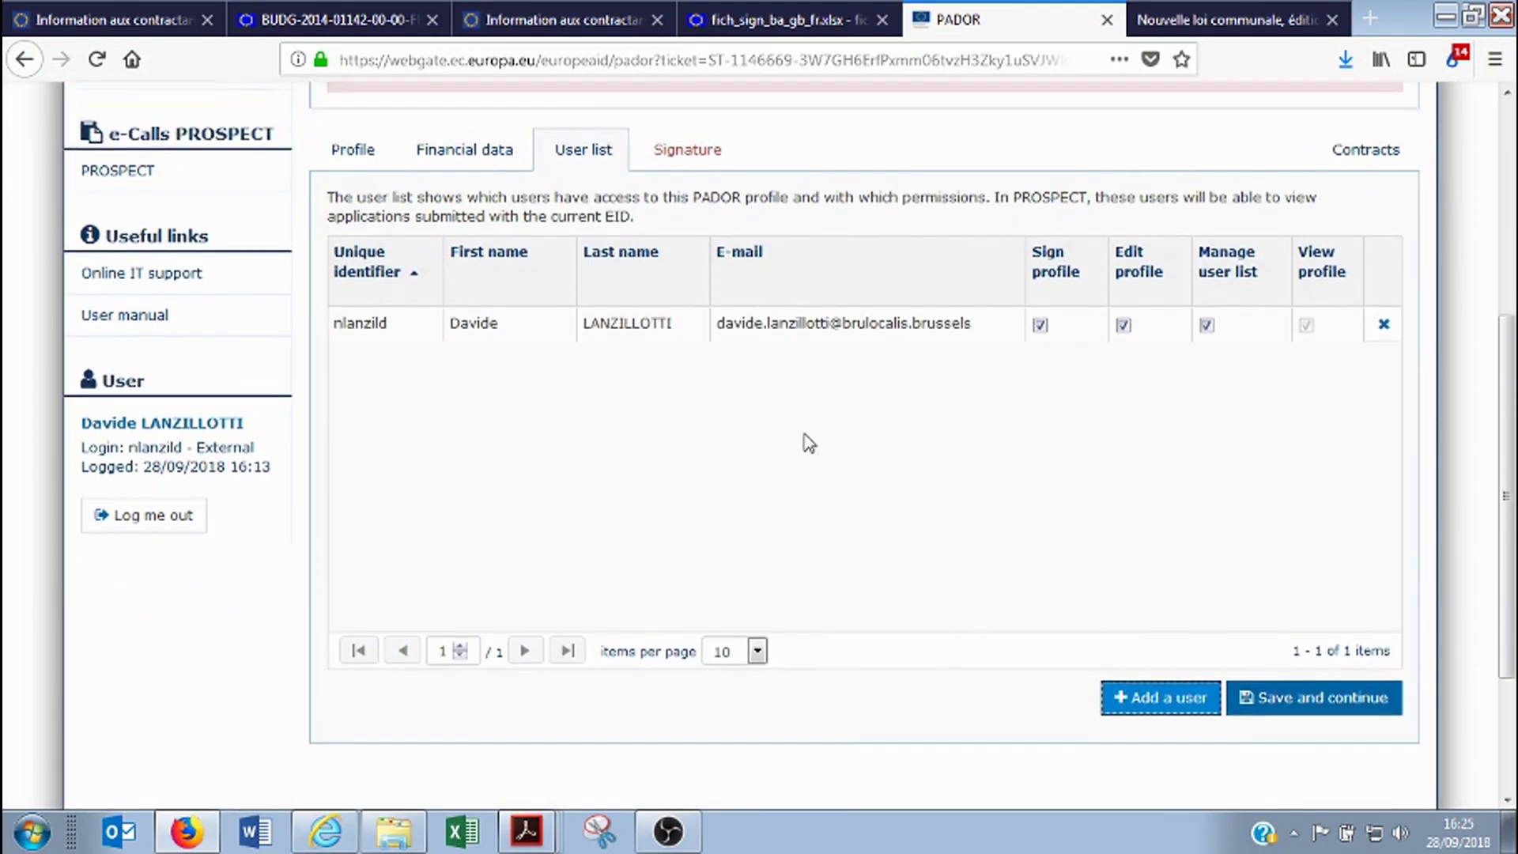
scroll(625, 474, up, 3)
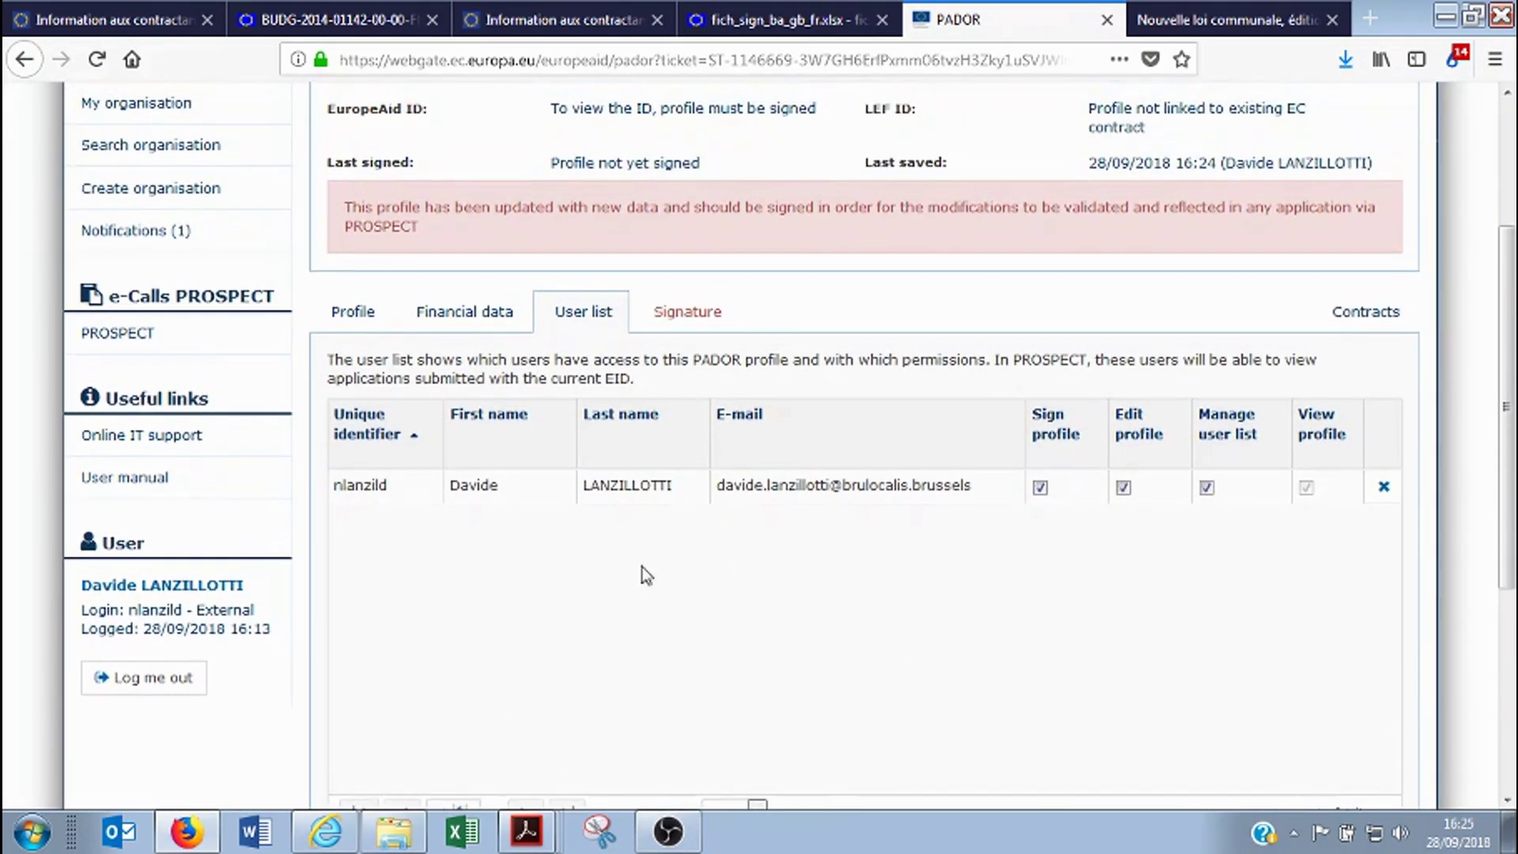
scroll(731, 515, down, 3)
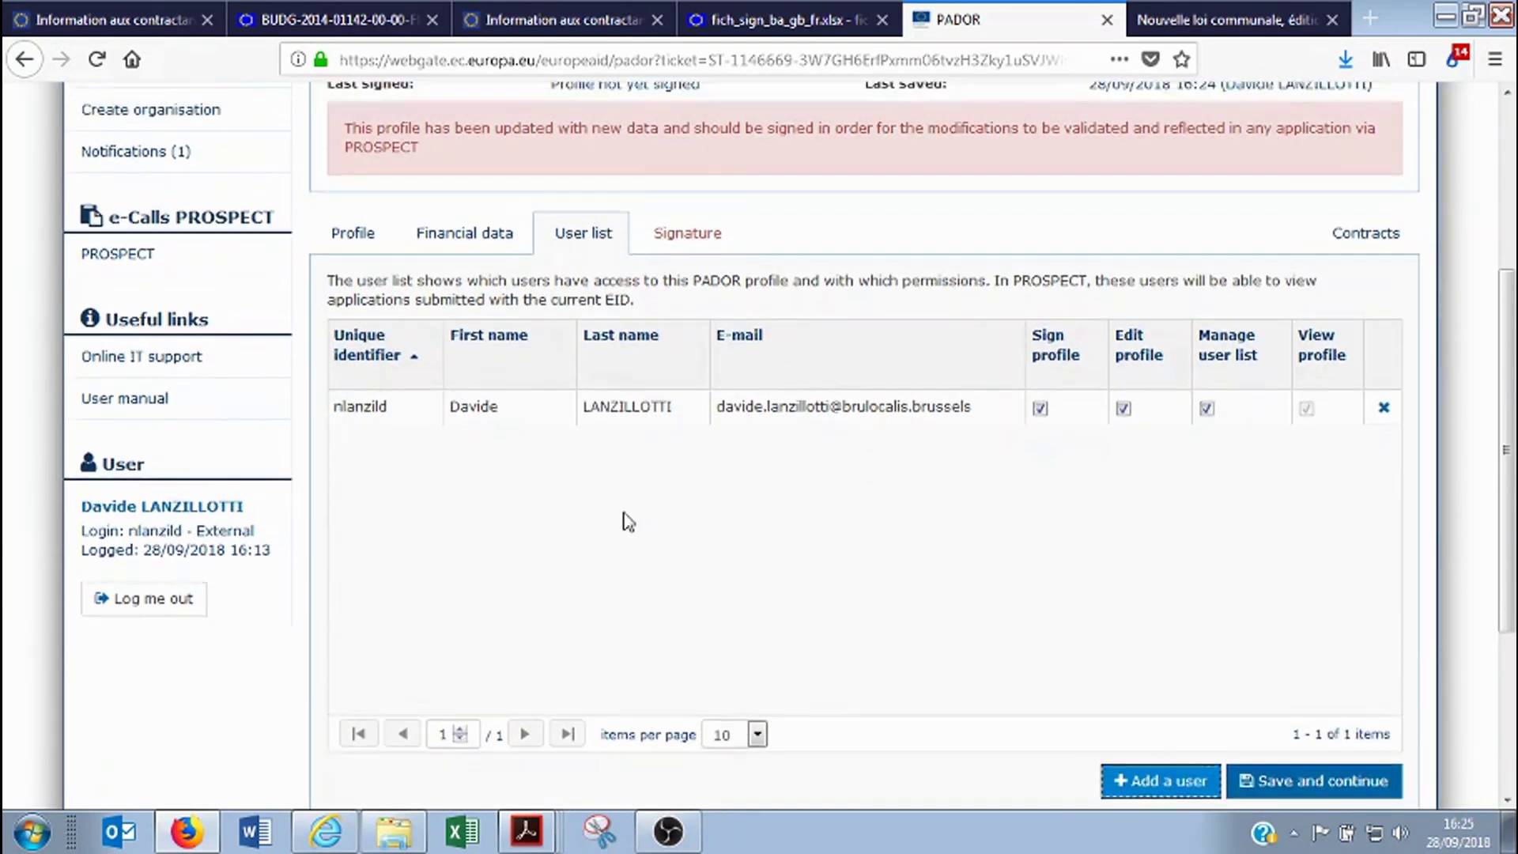
scroll(629, 518, up, 3)
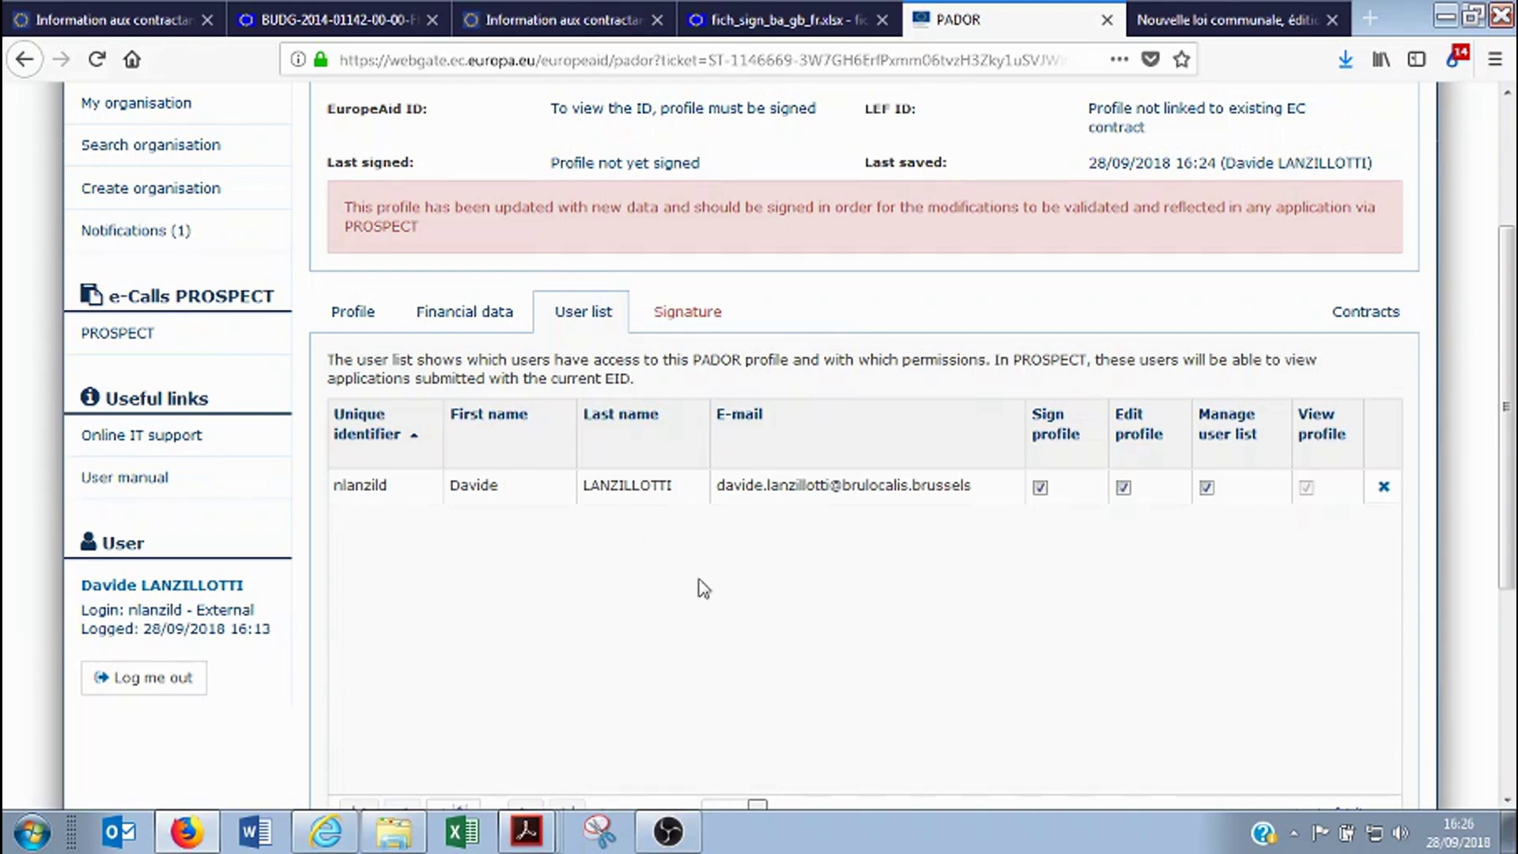
On the Signature tab, tick the three signing declaration checkboxes
click(697, 320)
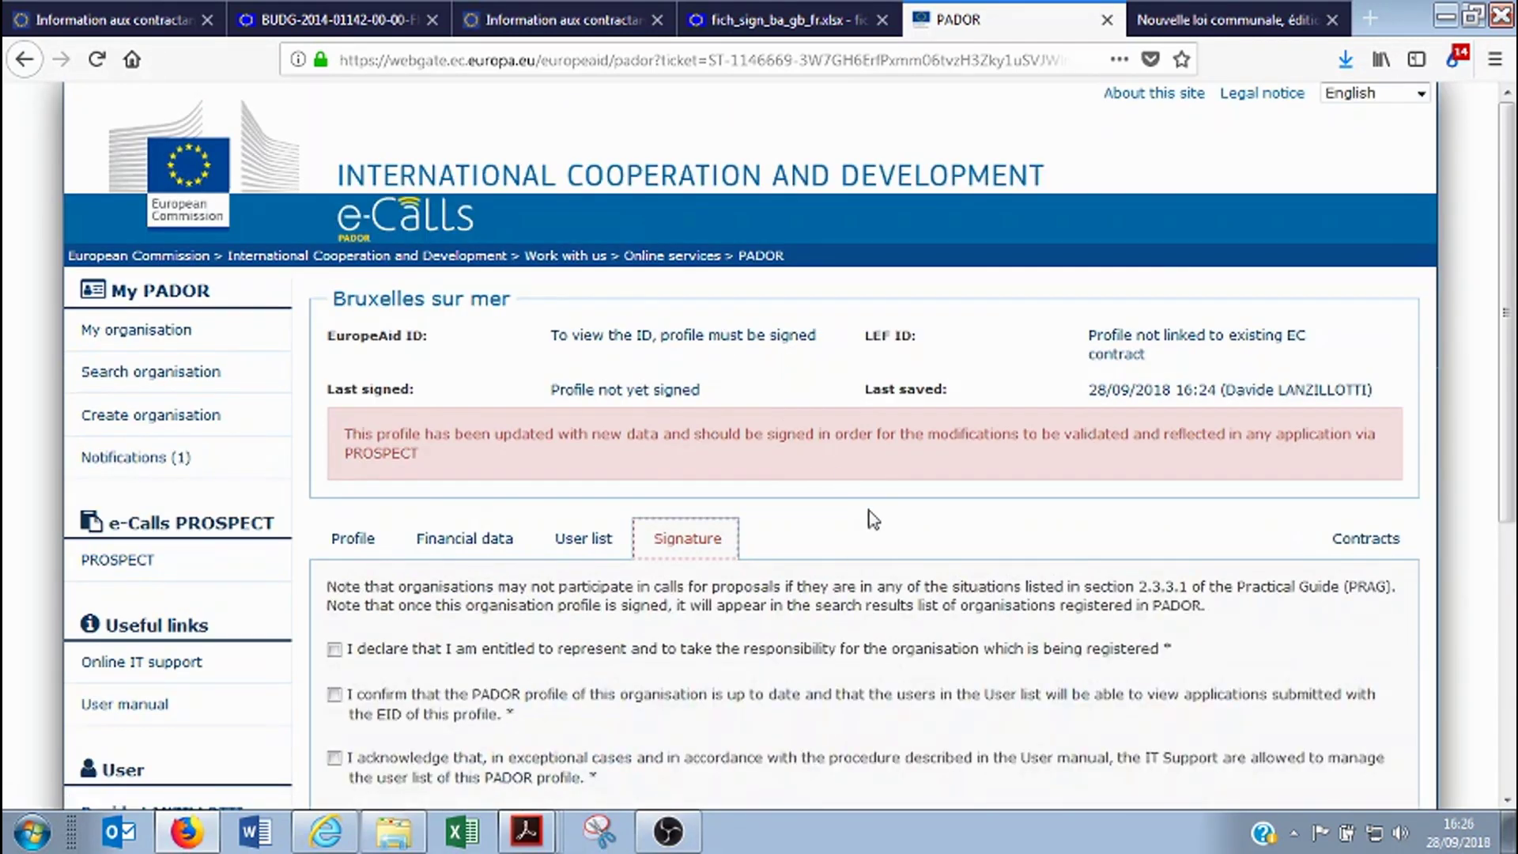
scroll(873, 445, down, 3)
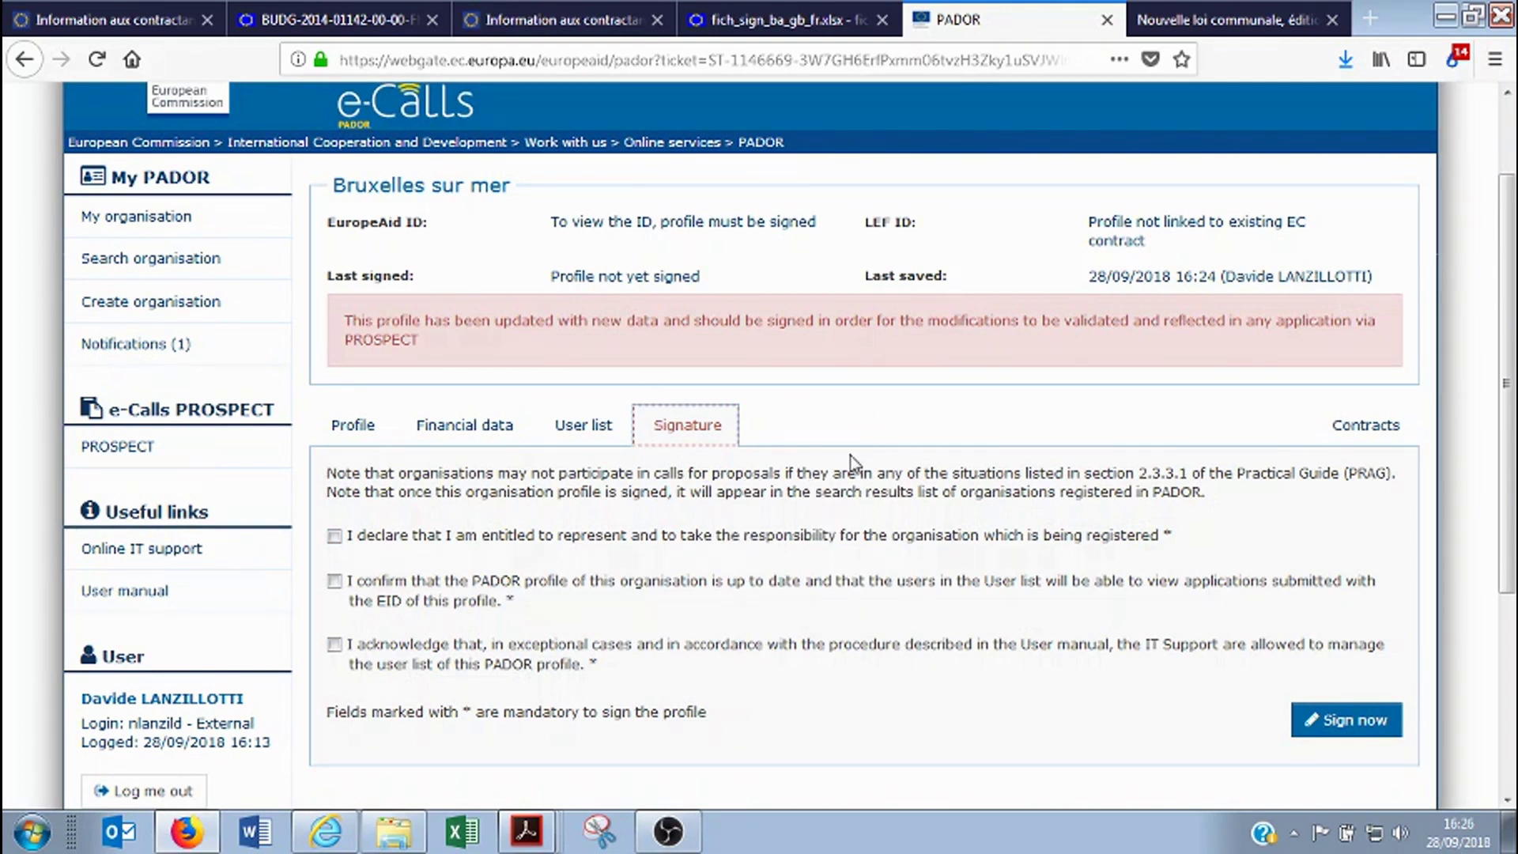
scroll(668, 491, down, 3)
click(334, 423)
click(334, 467)
click(334, 530)
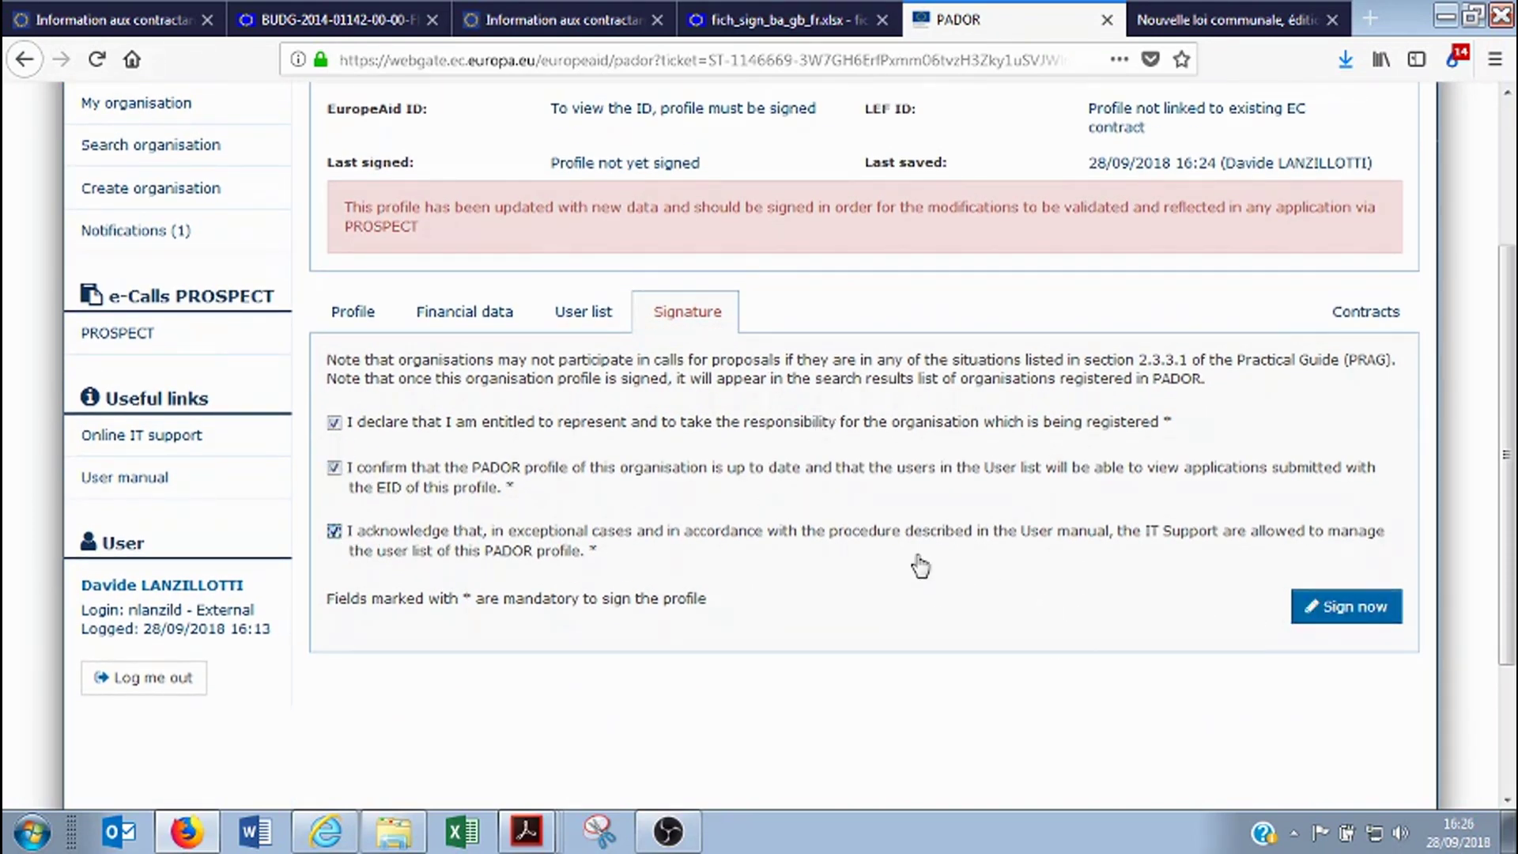
Review the declarations, revisit the User list, then return to the Signature tab
scroll(917, 561, down, 3)
scroll(921, 565, down, 2)
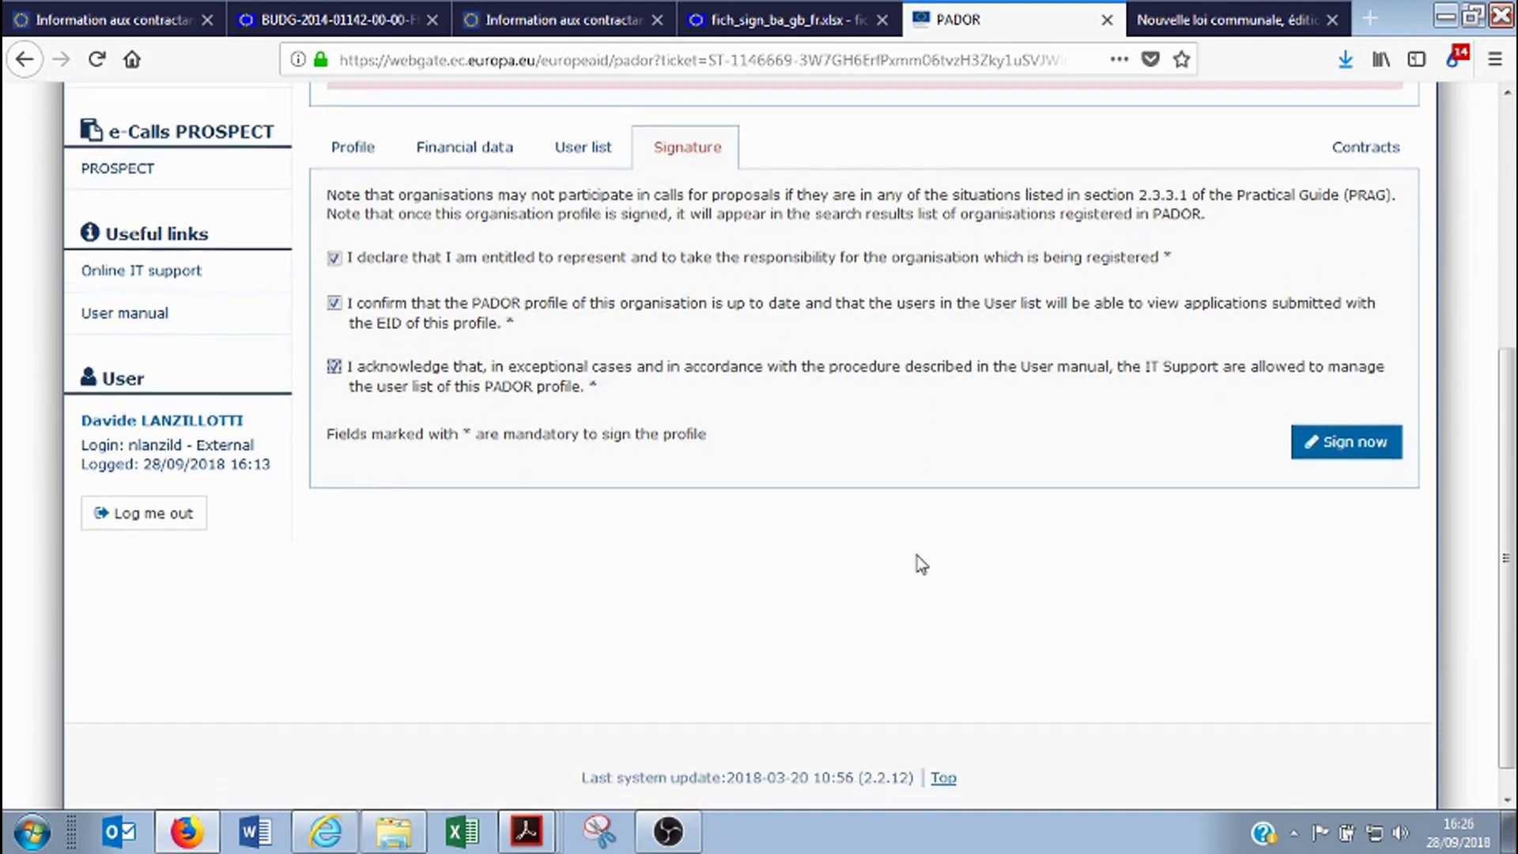
scroll(921, 565, up, 3)
scroll(921, 565, up, 8)
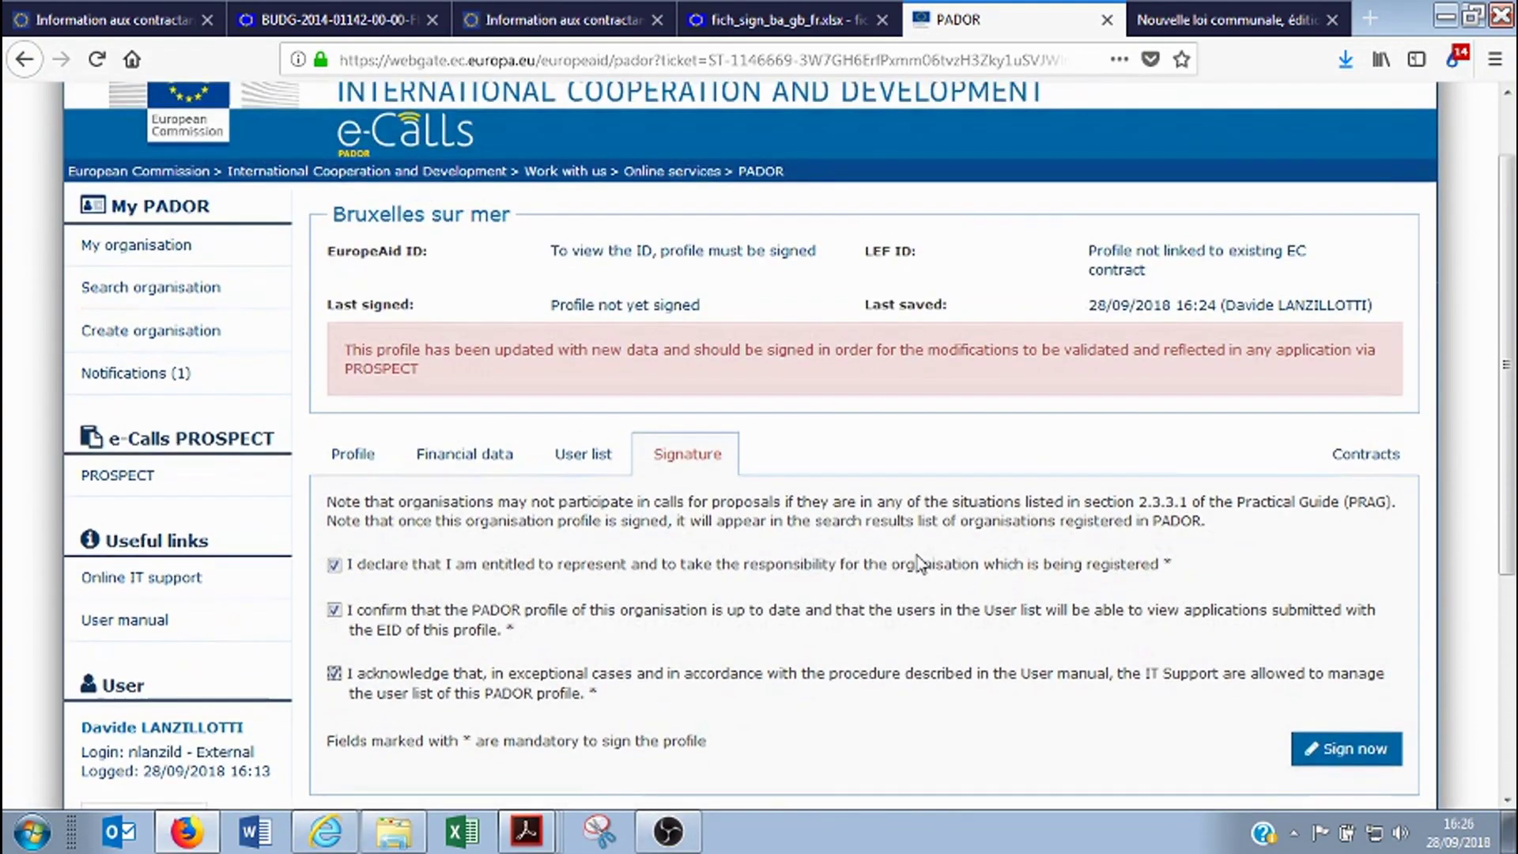
scroll(921, 564, down, 8)
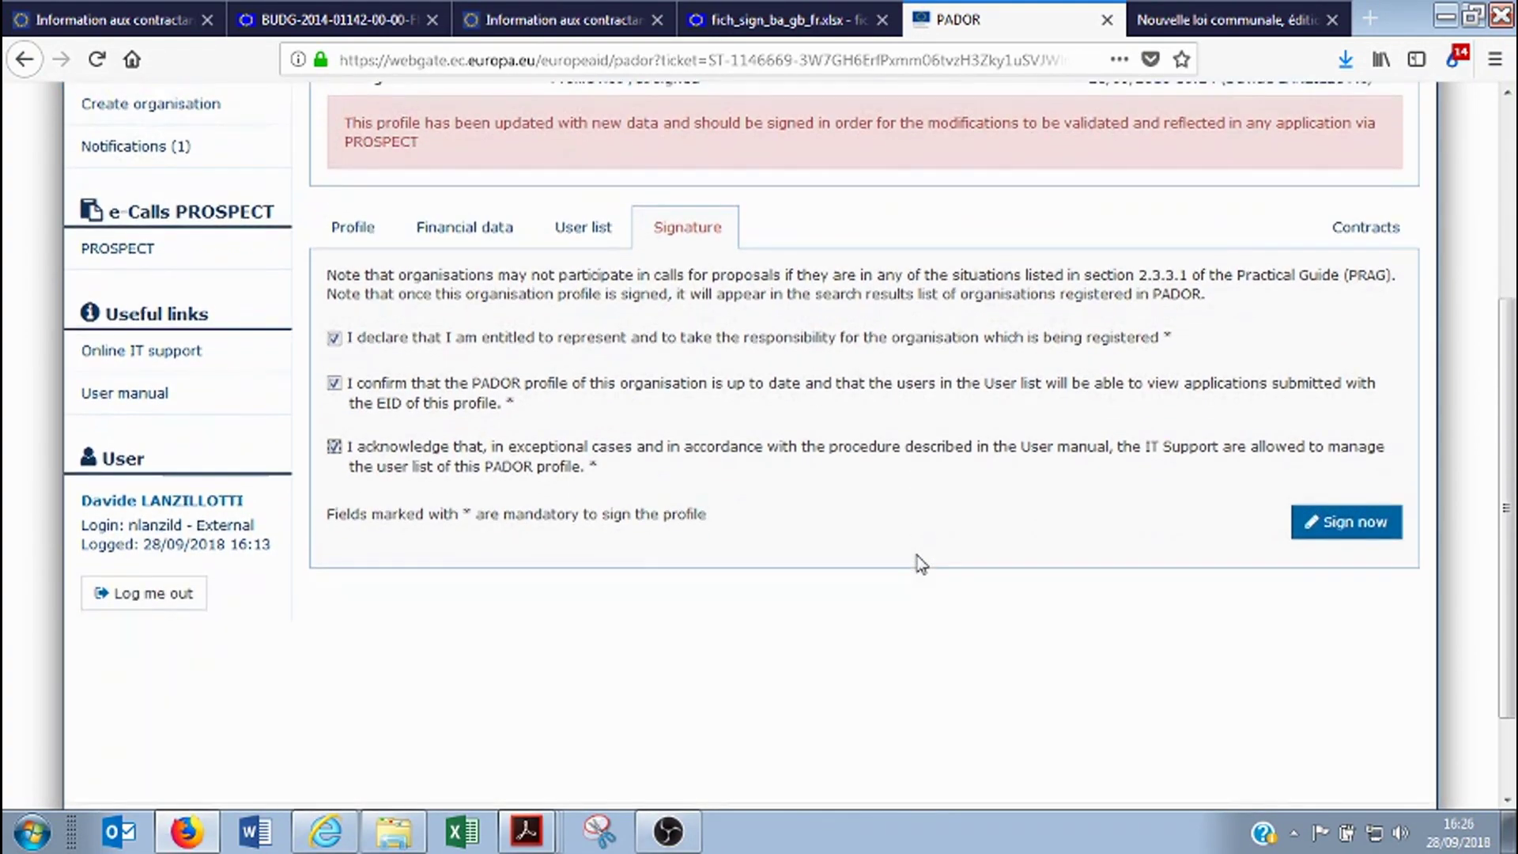
click(647, 843)
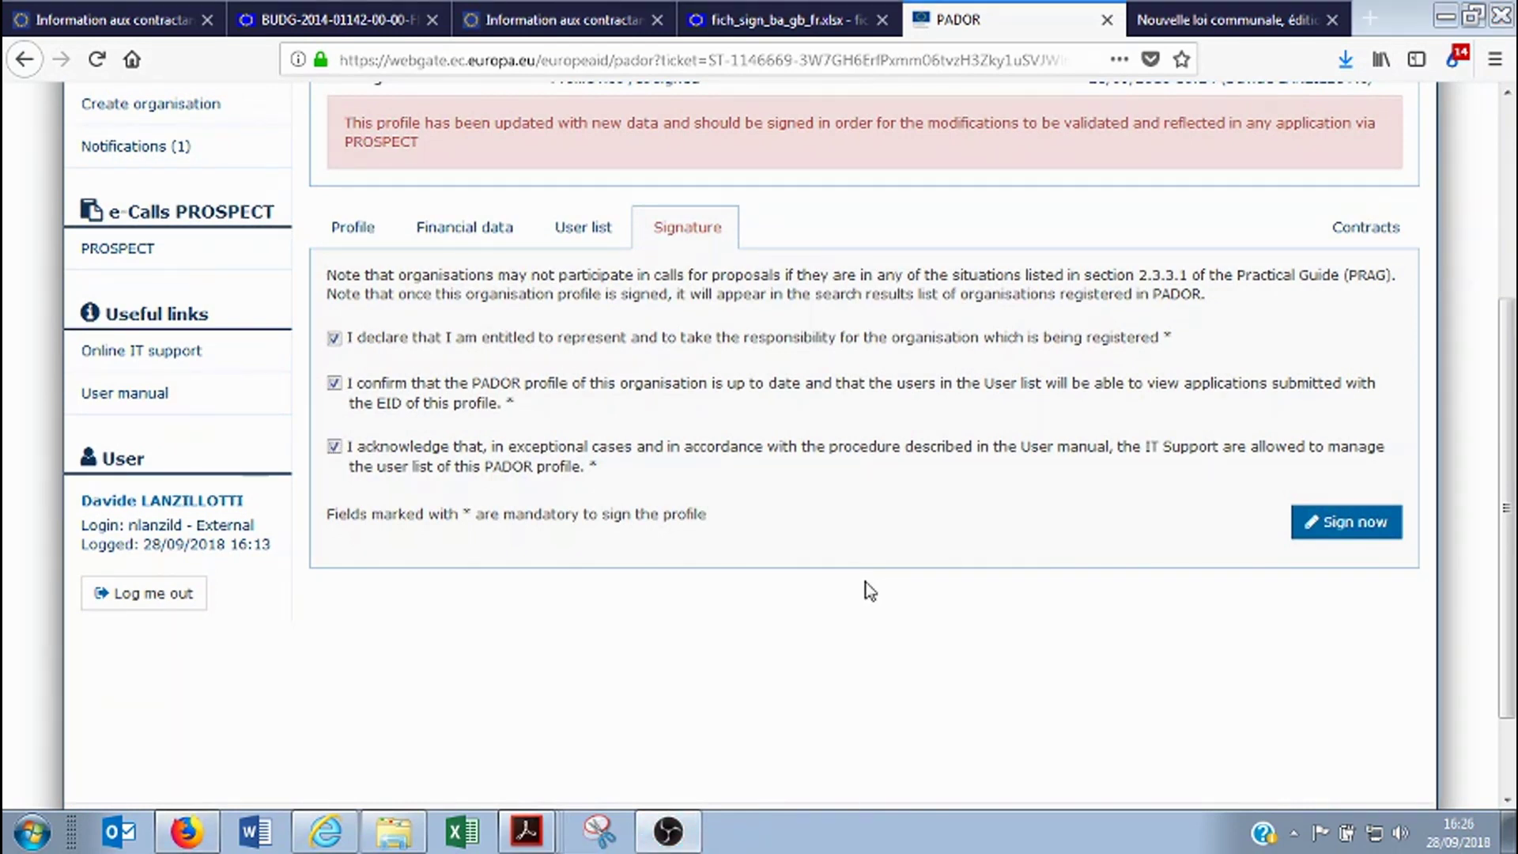
mouse_move(1506, 514)
mouse_down()
mouse_move(1506, 530)
mouse_move(1506, 499)
mouse_up()
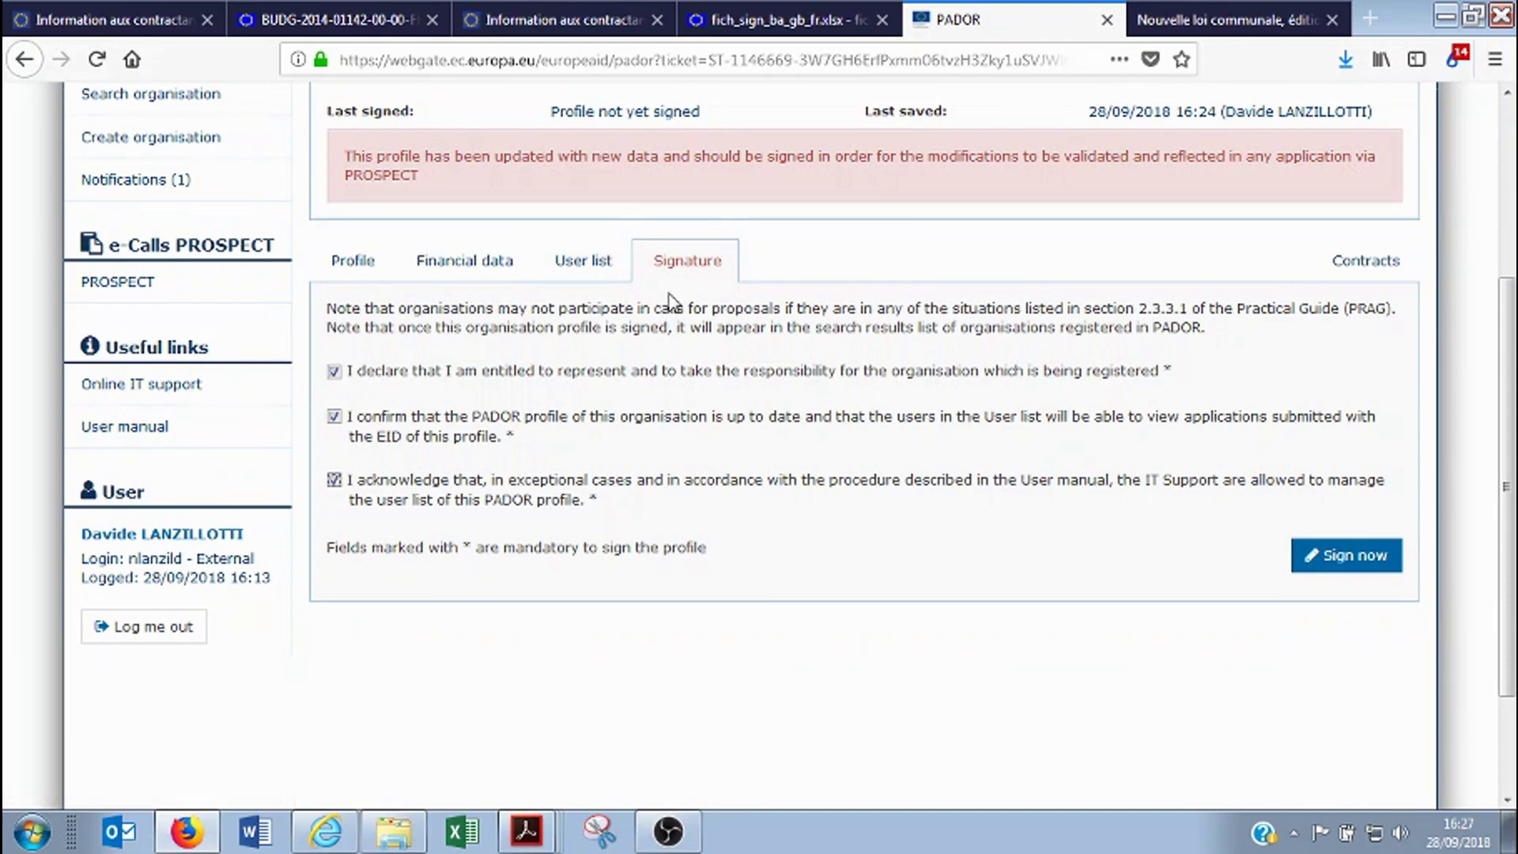
click(585, 272)
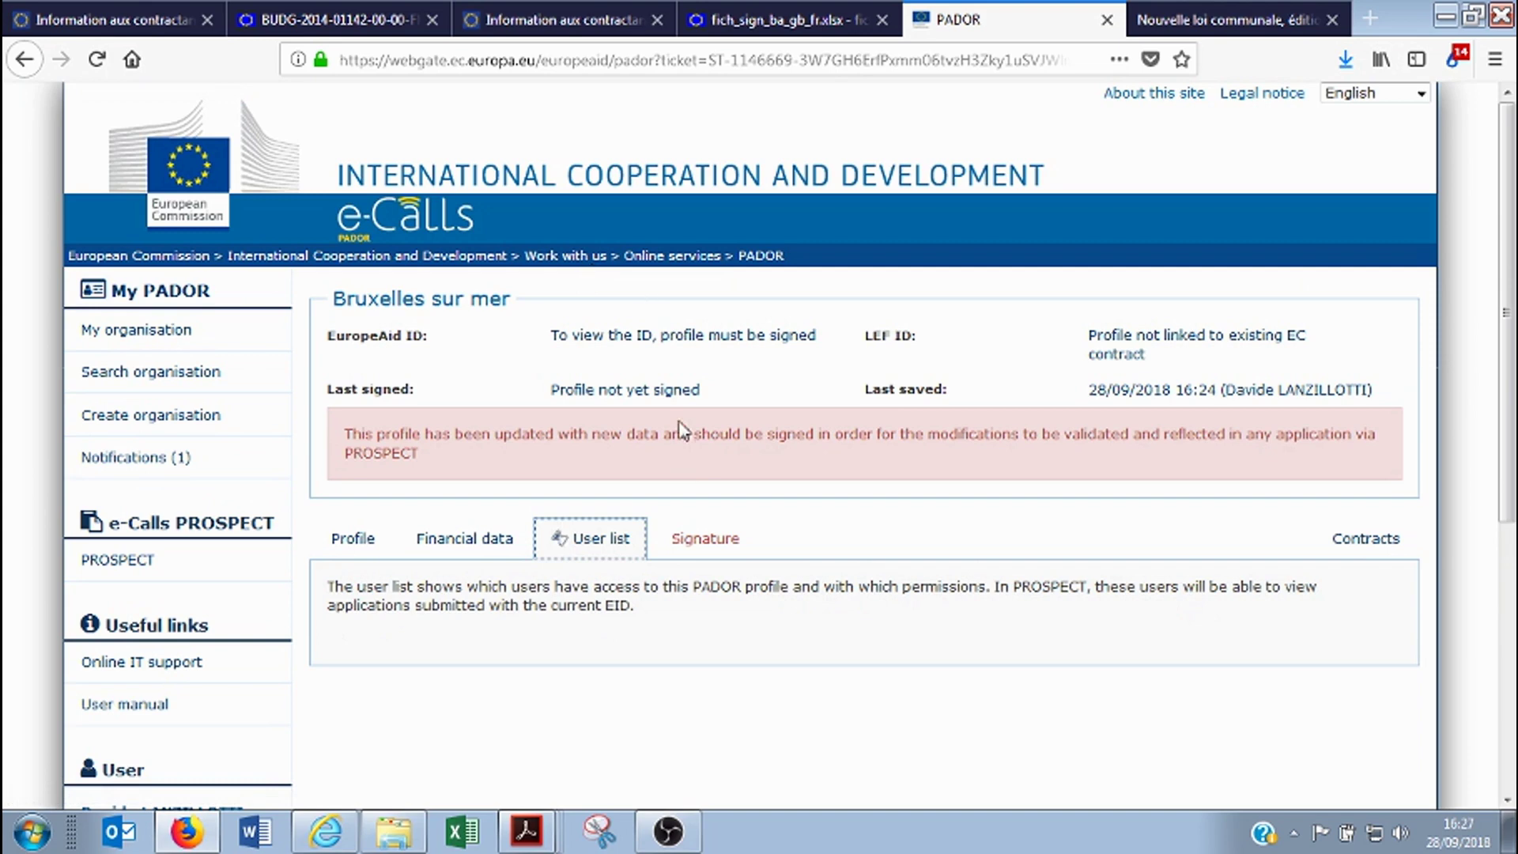
scroll(683, 719, down, 3)
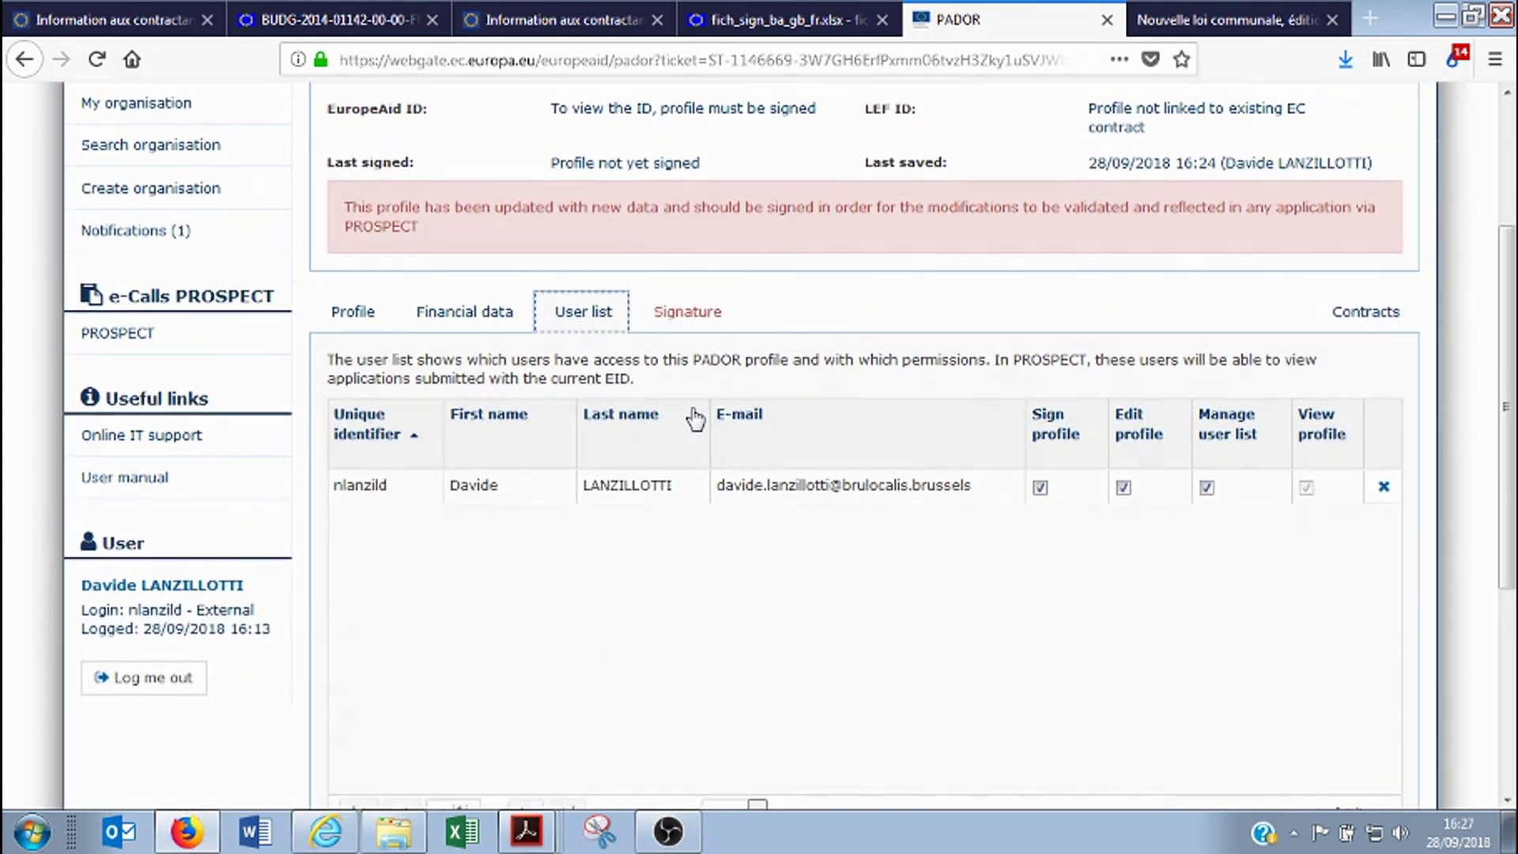
click(688, 312)
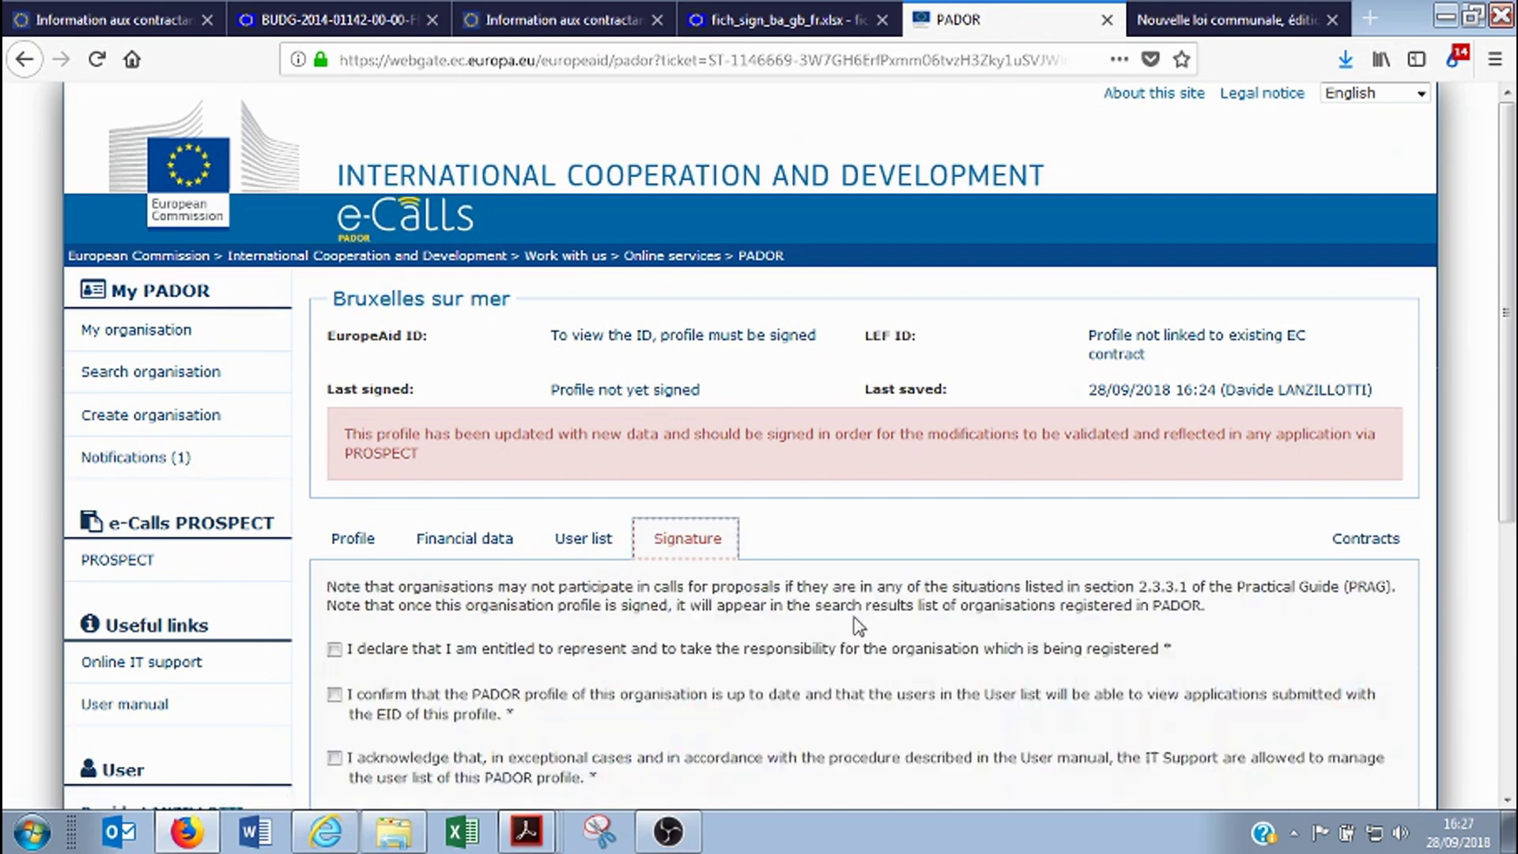
scroll(851, 616, down, 3)
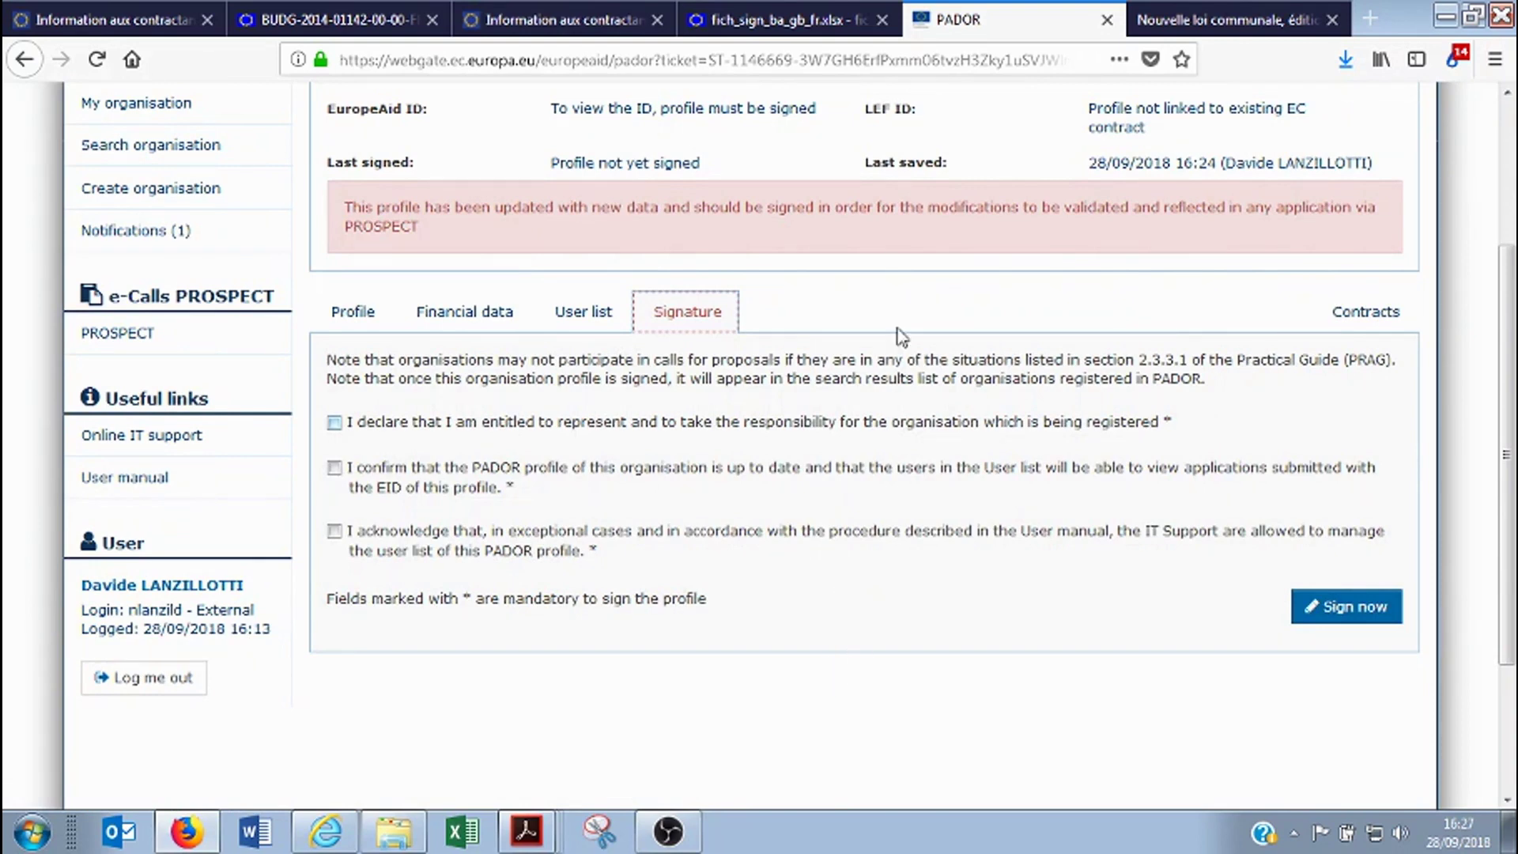
click(1197, 17)
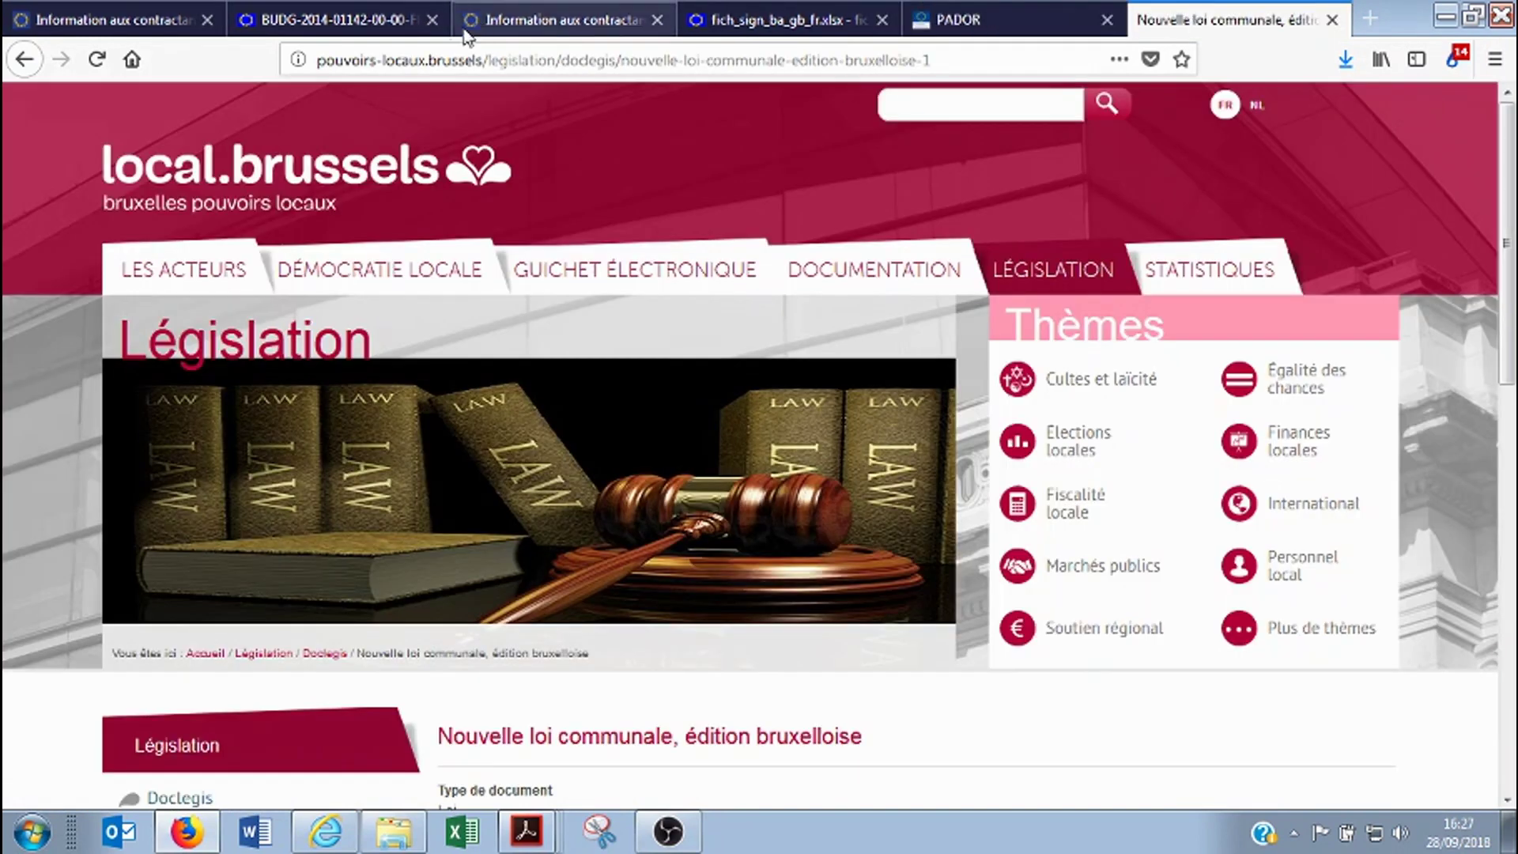
click(445, 62)
text(brulocalis.brussels/)
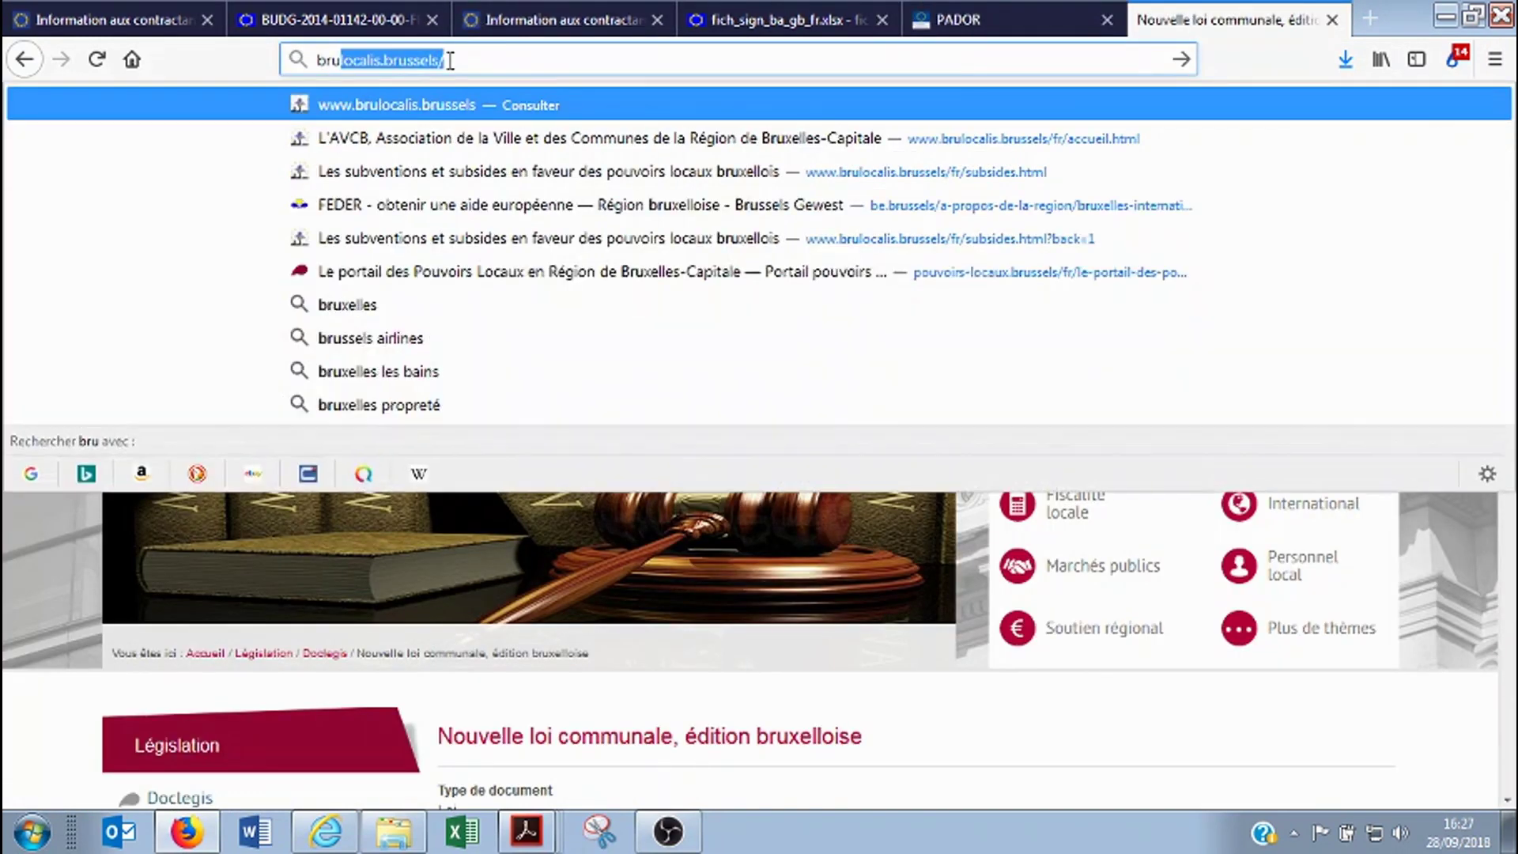
key(Return)
scroll(329, 637, down, 5)
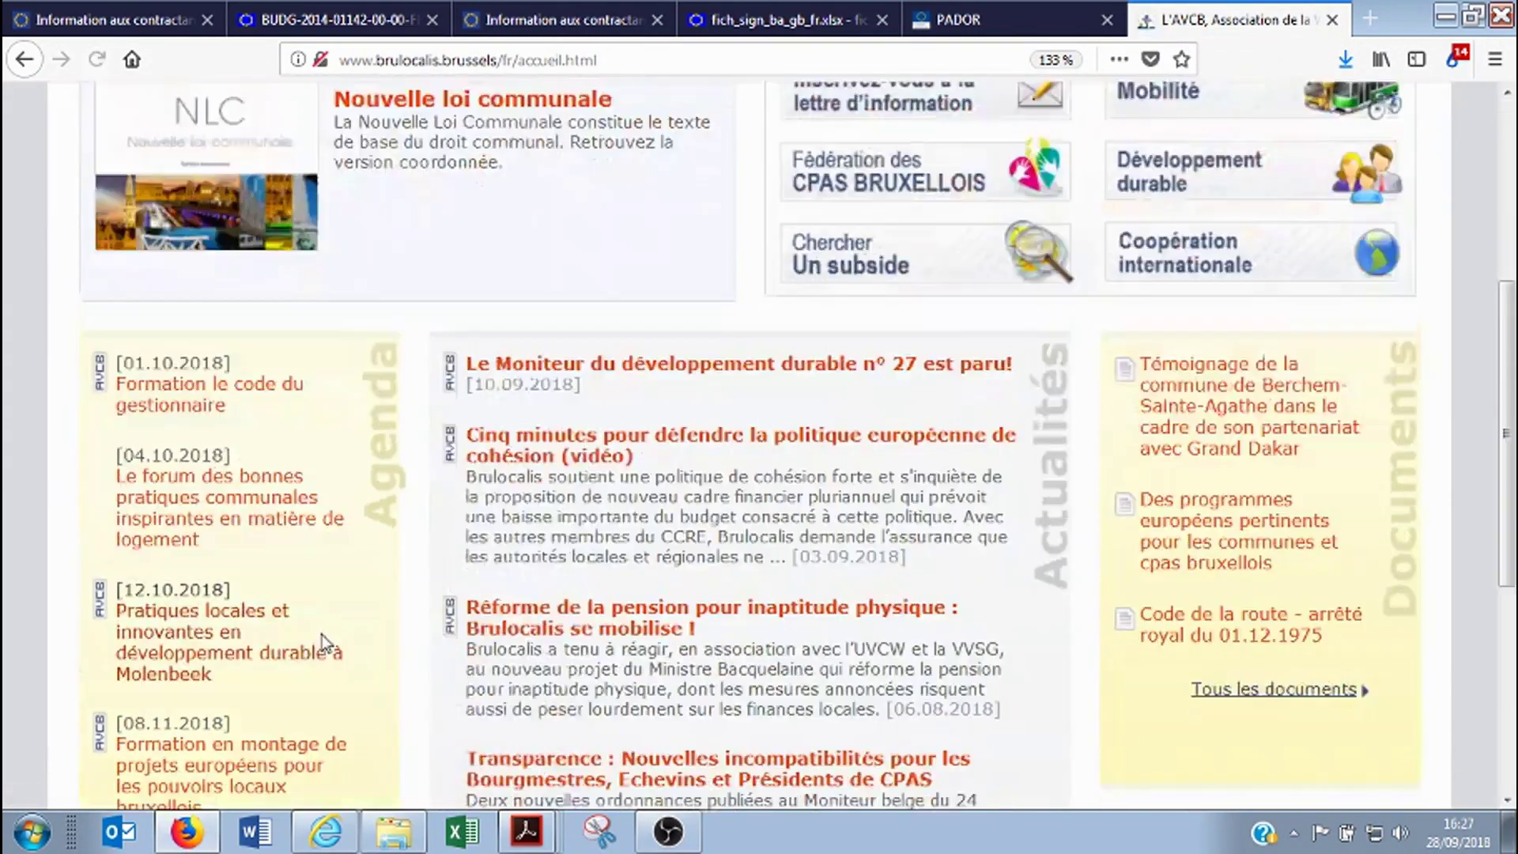
scroll(424, 434, up, 3)
click(444, 166)
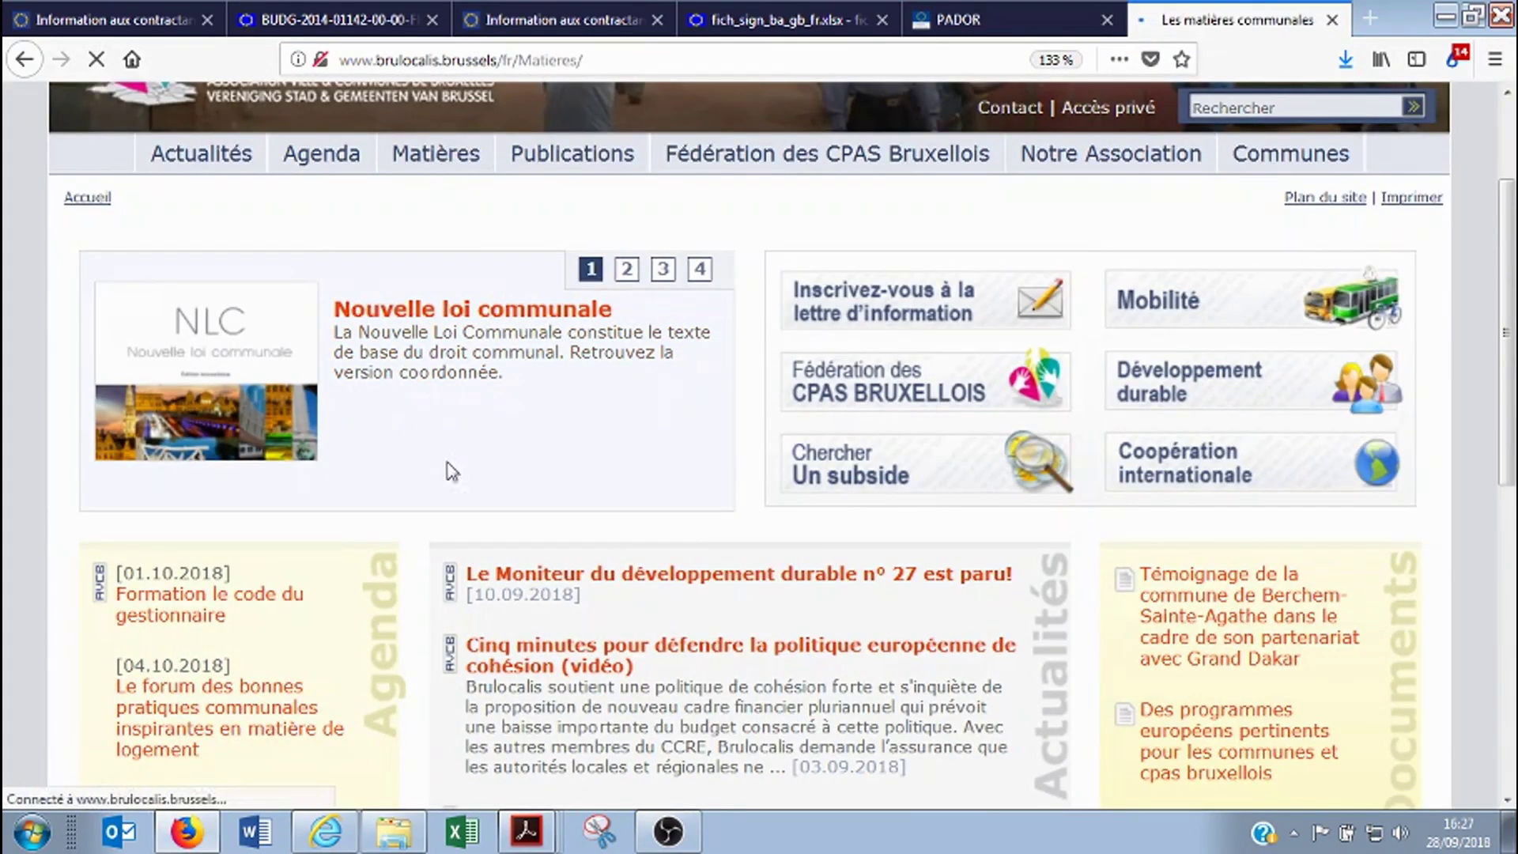
scroll(189, 616, down, 4)
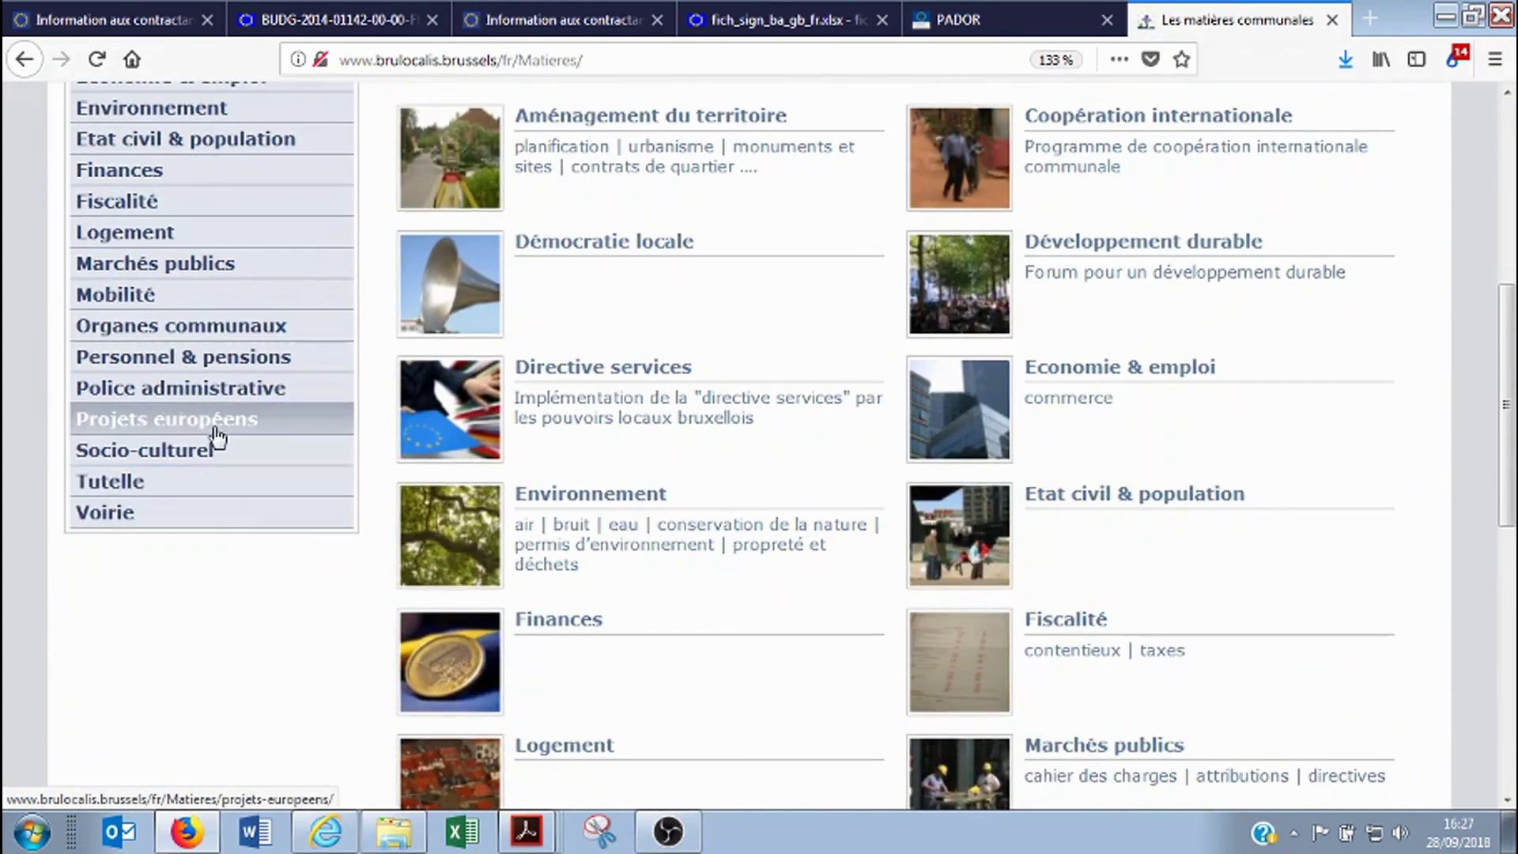
click(343, 419)
scroll(237, 467, down, 12)
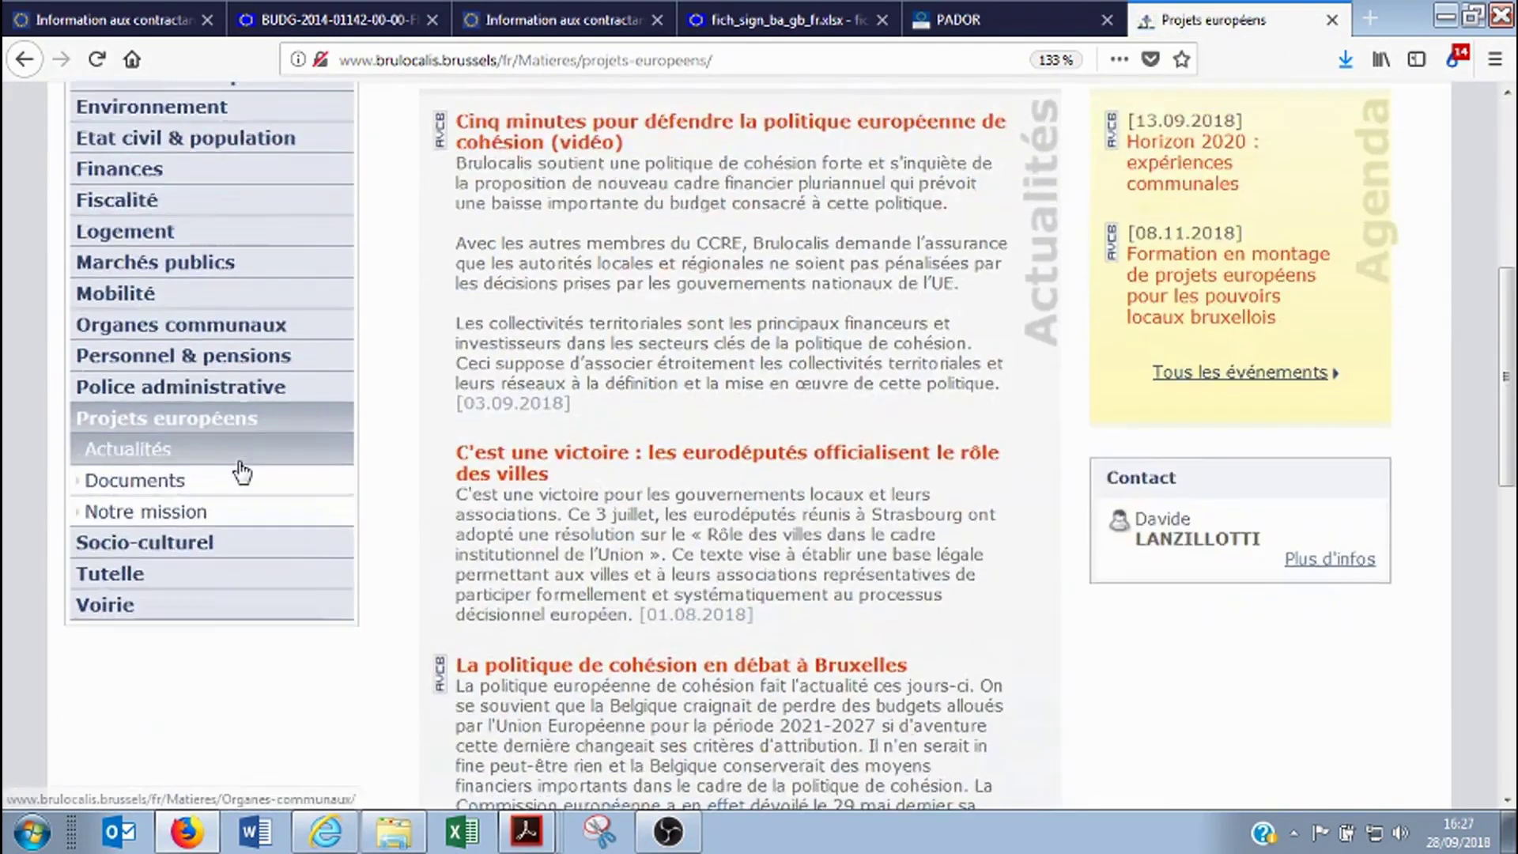
scroll(241, 464, up, 4)
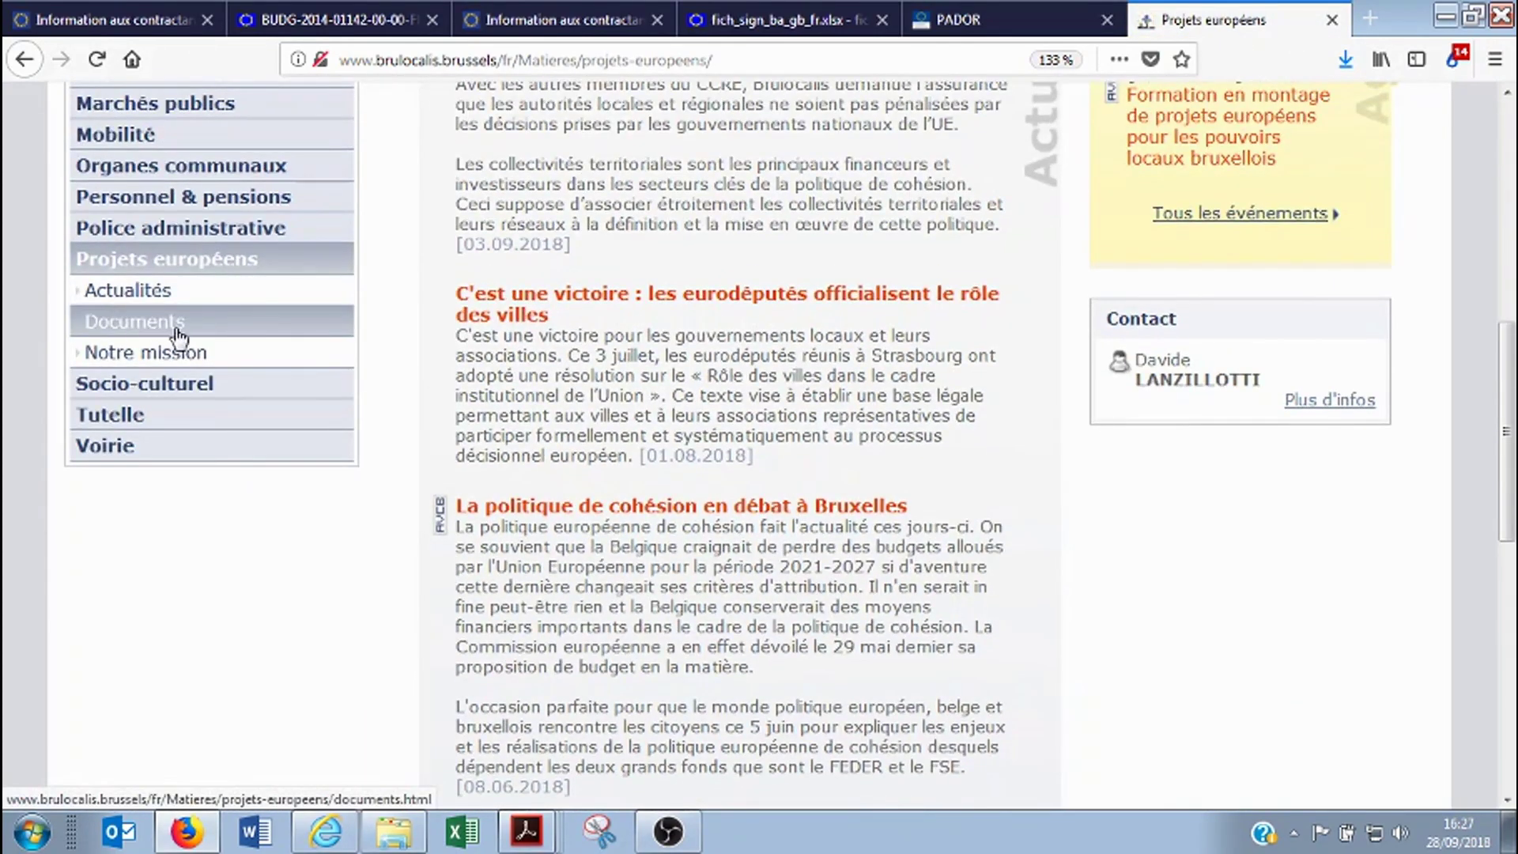
scroll(229, 645, up, 2)
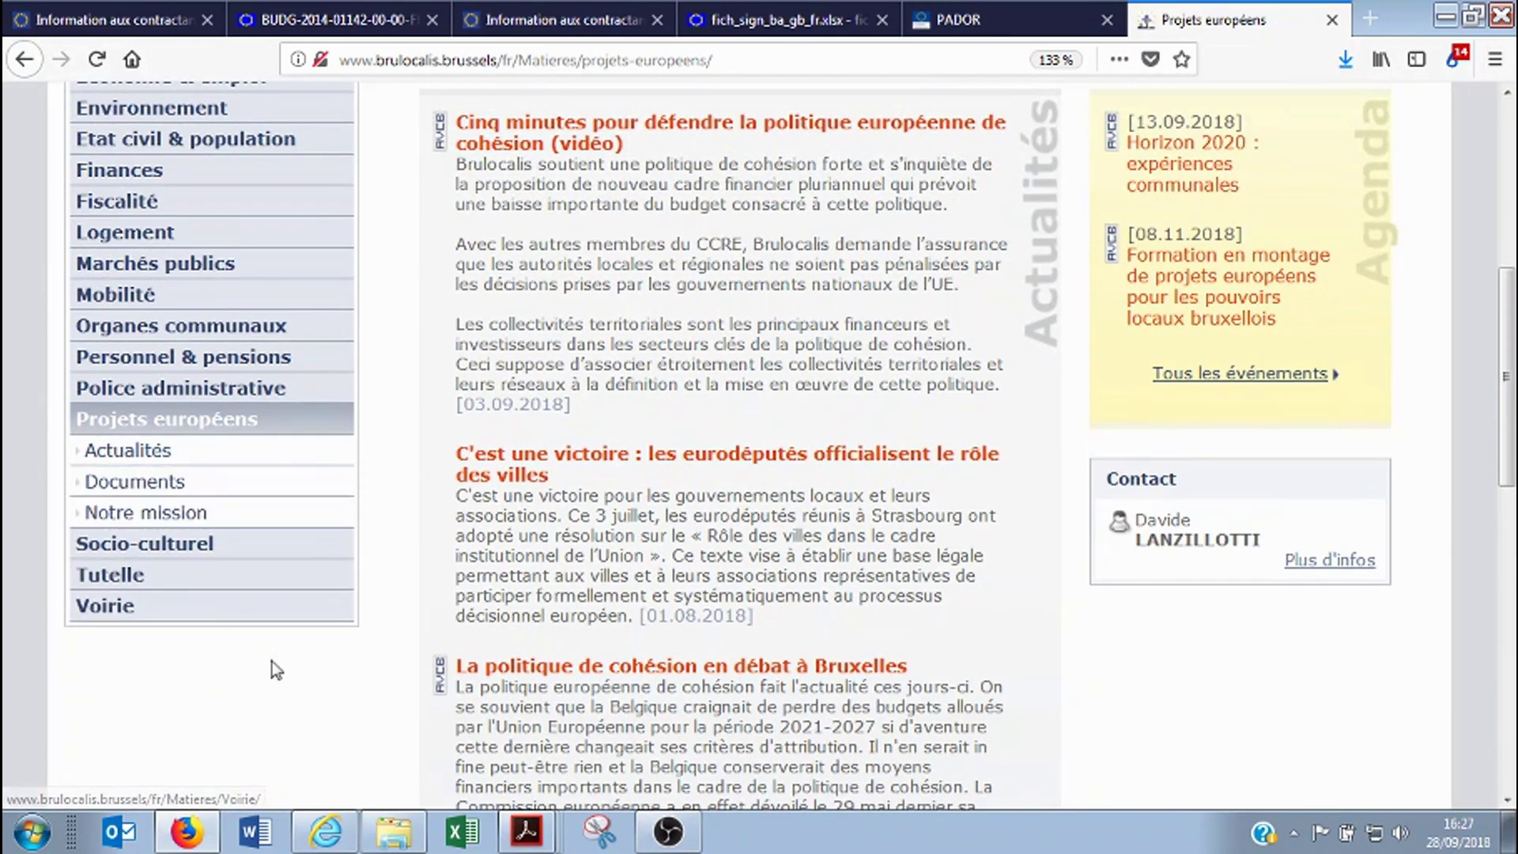
scroll(317, 654, up, 5)
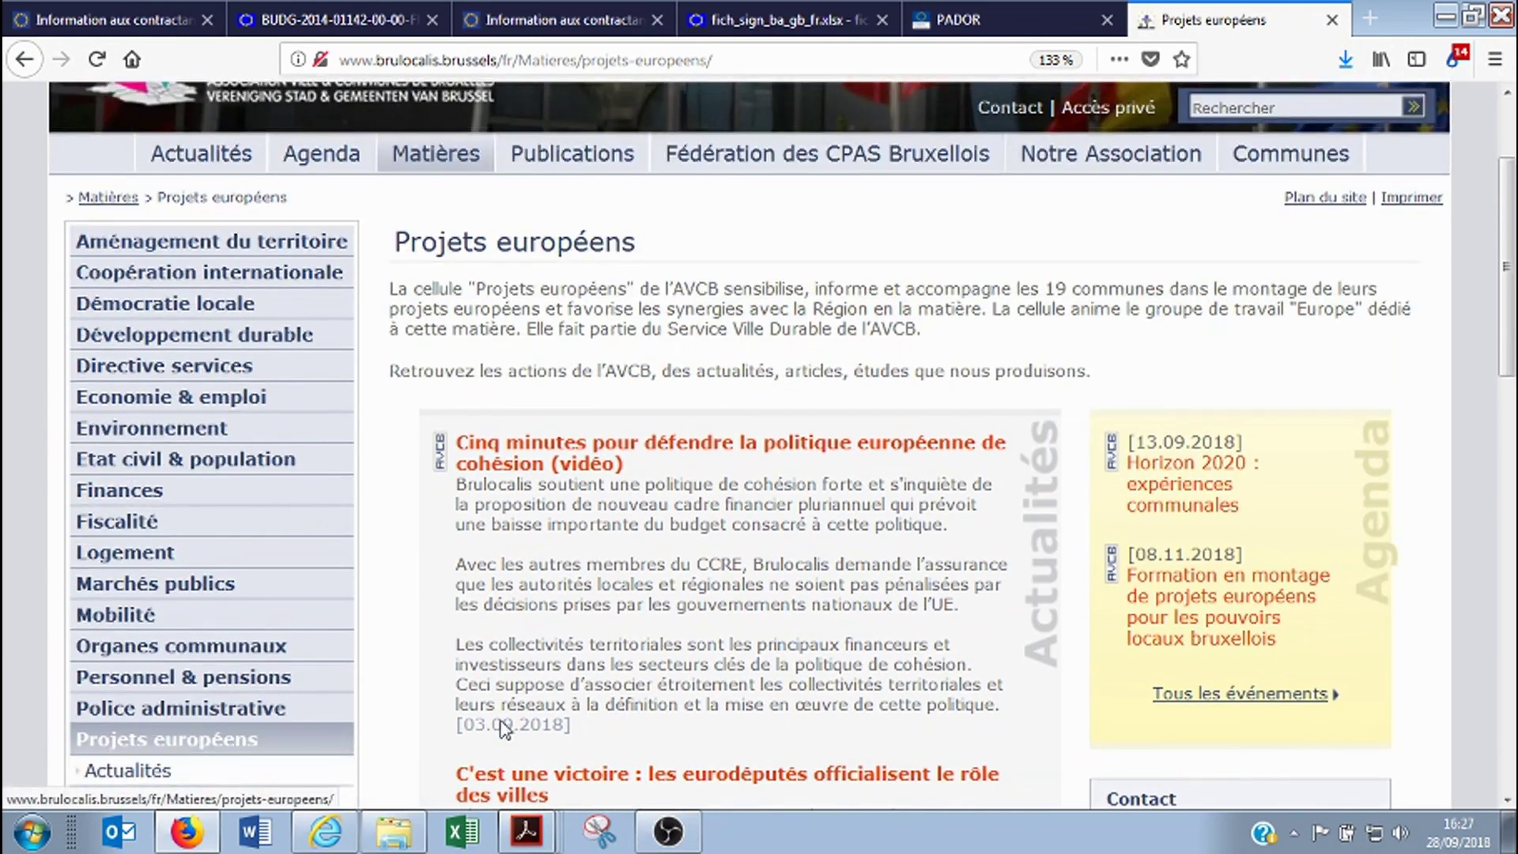
click(1106, 30)
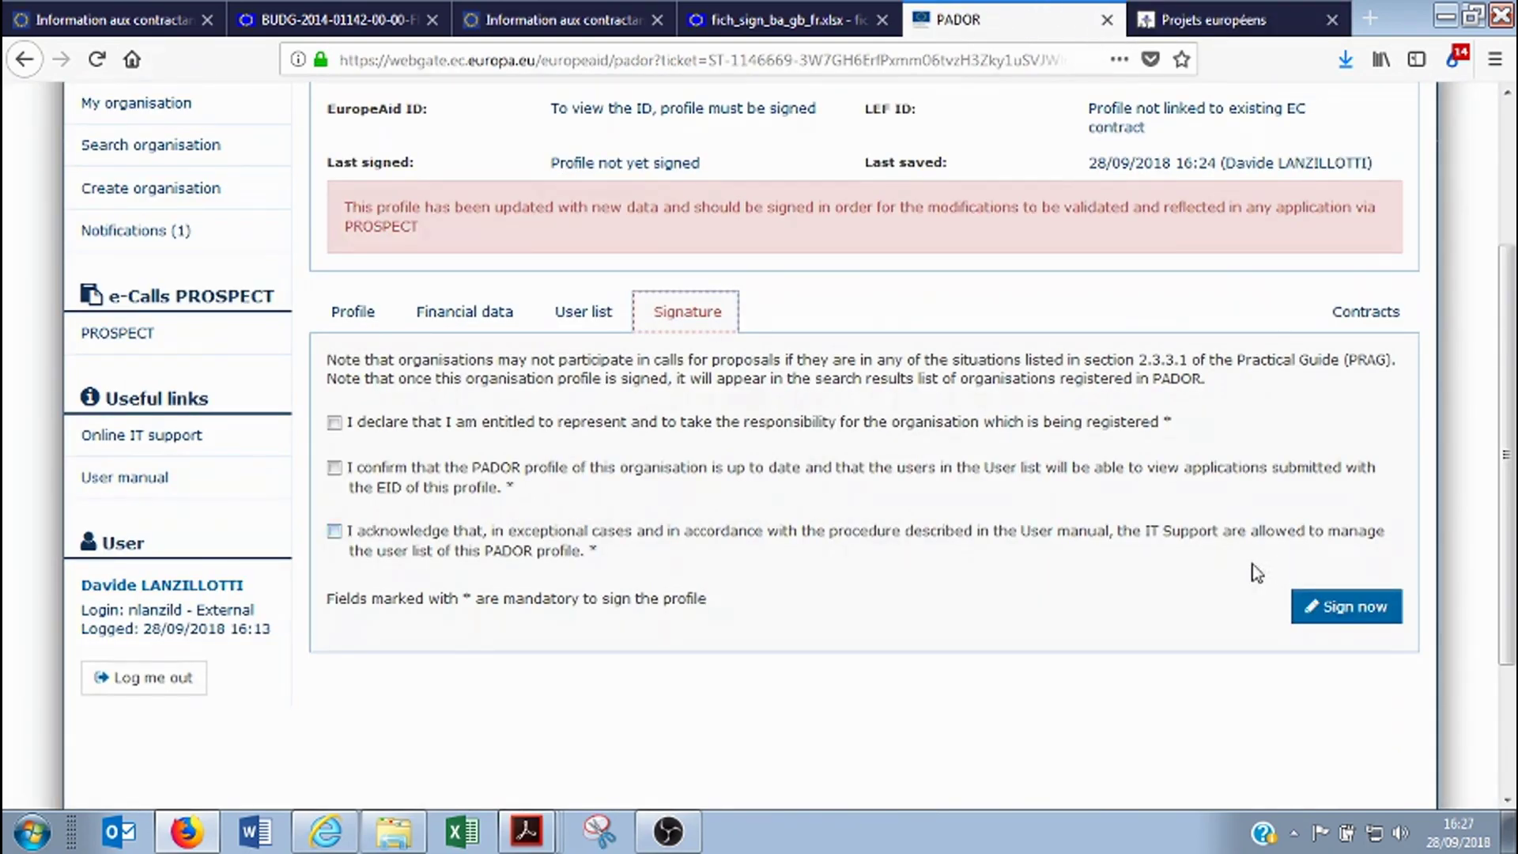
scroll(1061, 571, up, 2)
scroll(1061, 605, down, 2)
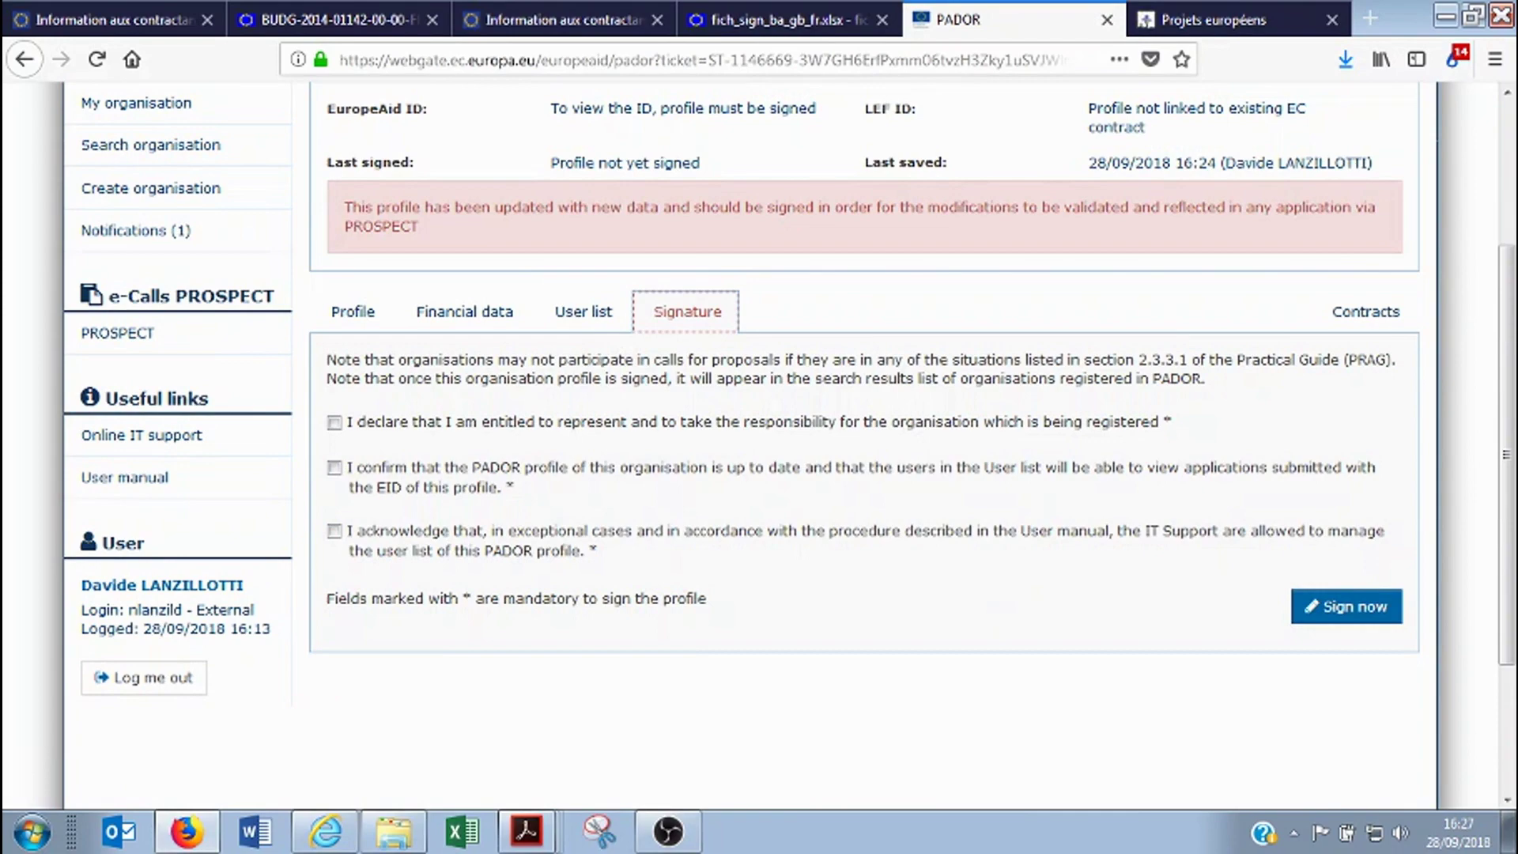